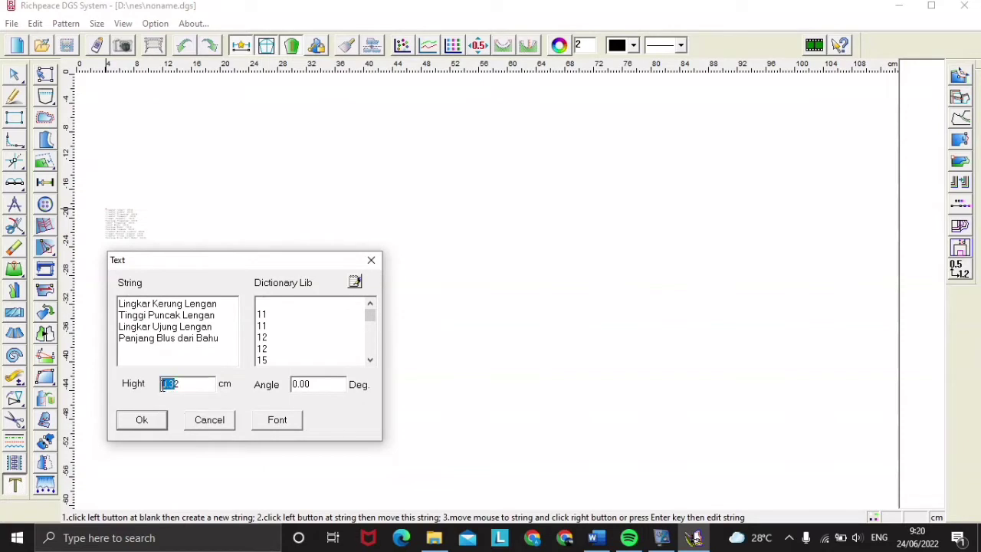
Step: Set the body-measurement text's height to 2 cm and reposition the list further up at the left side of the drawing area
text(2)
click(158, 424)
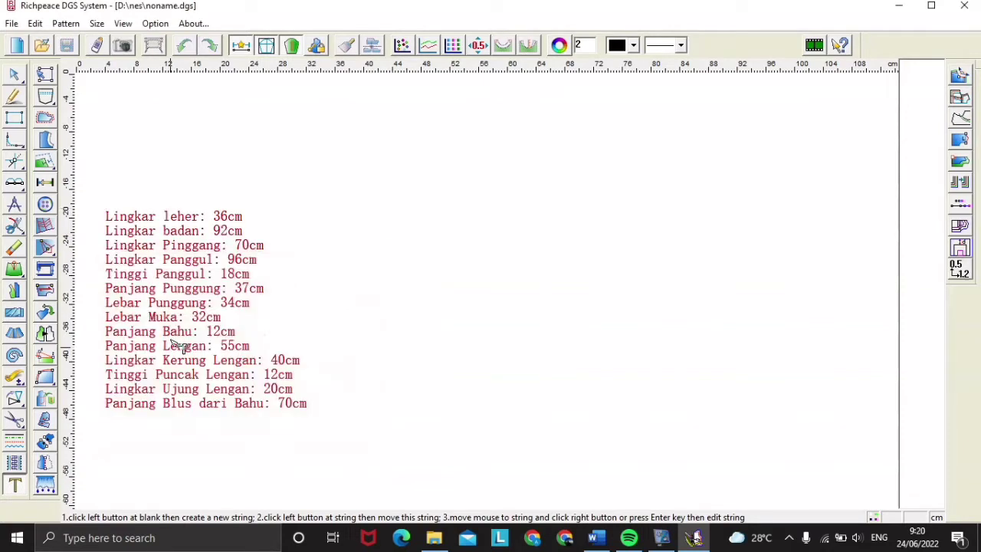
drag(175, 345, 149, 286)
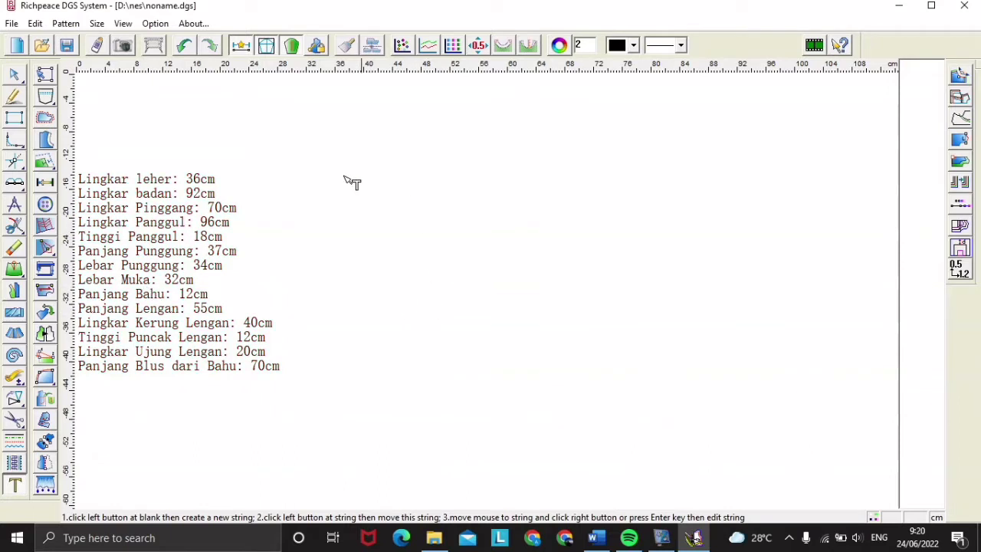
Step: Draw a rectangle 24 cm wide and 70 cm high beside the measurement list
click(16, 117)
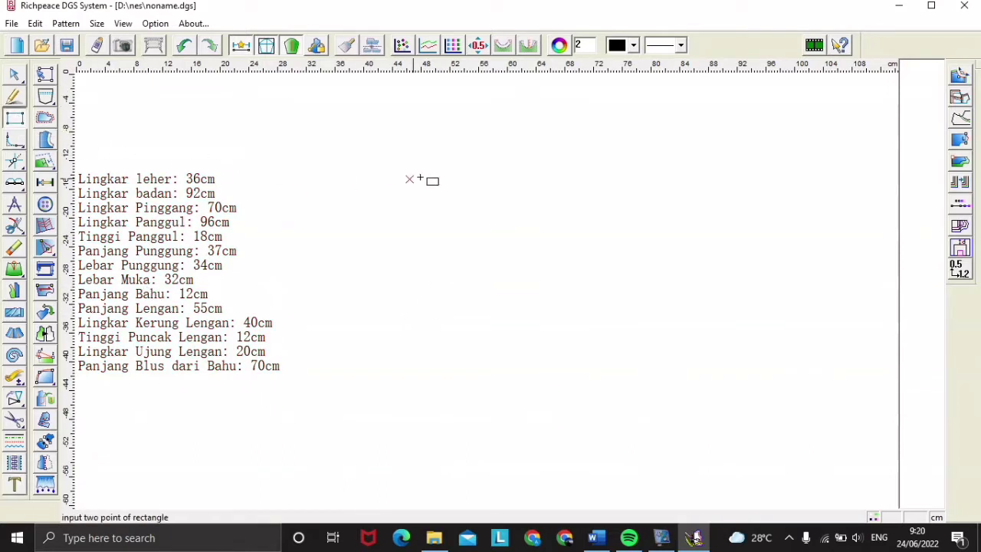
click(424, 118)
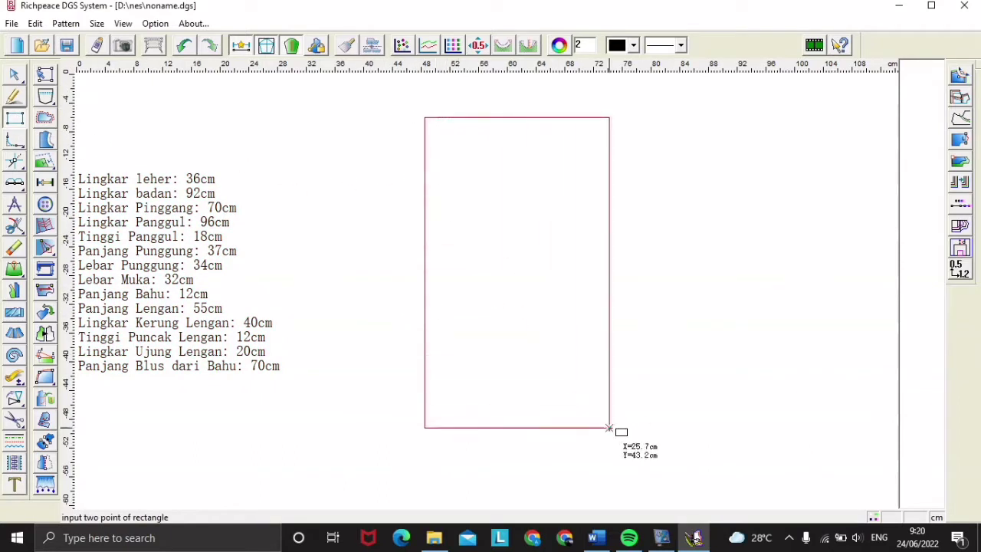
click(613, 468)
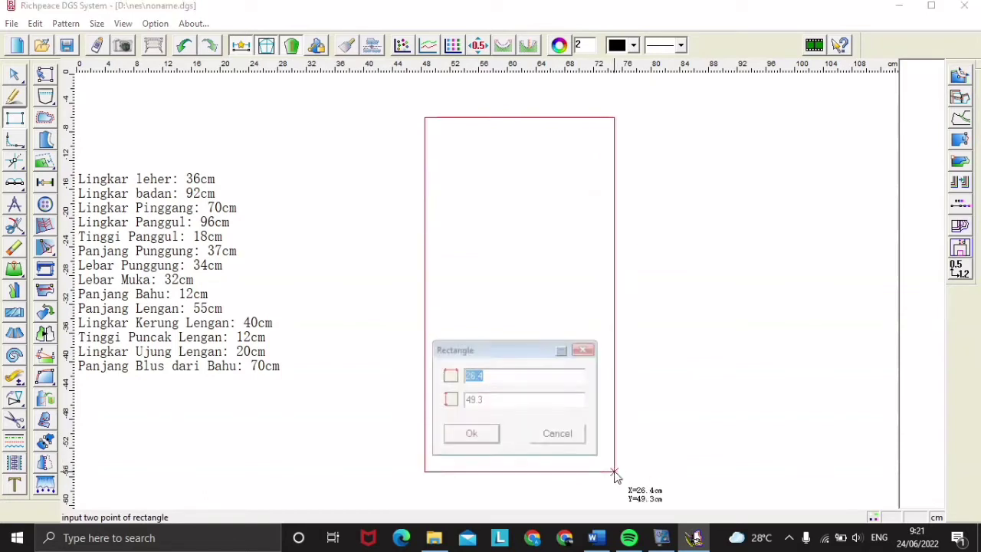
text(24)
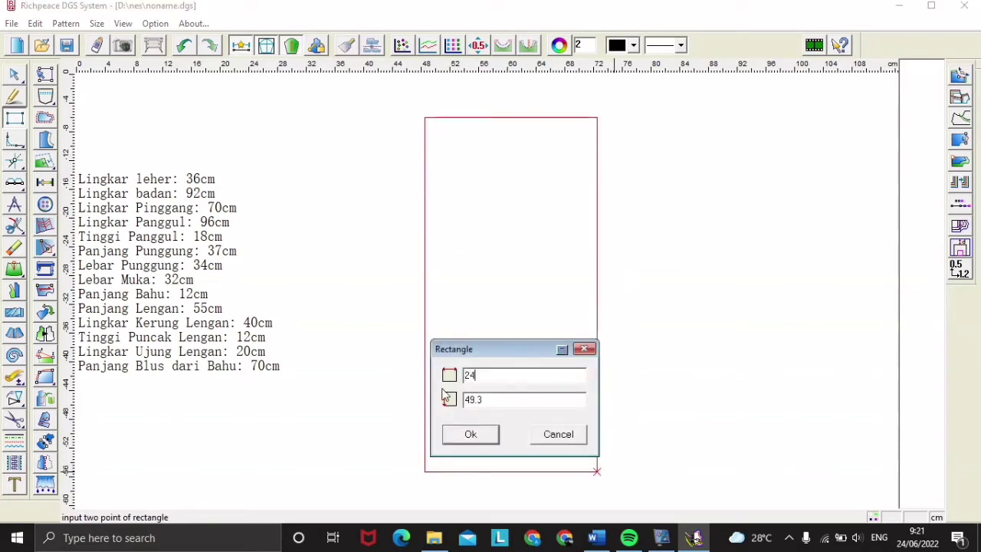
drag(476, 404, 453, 412)
text(70)
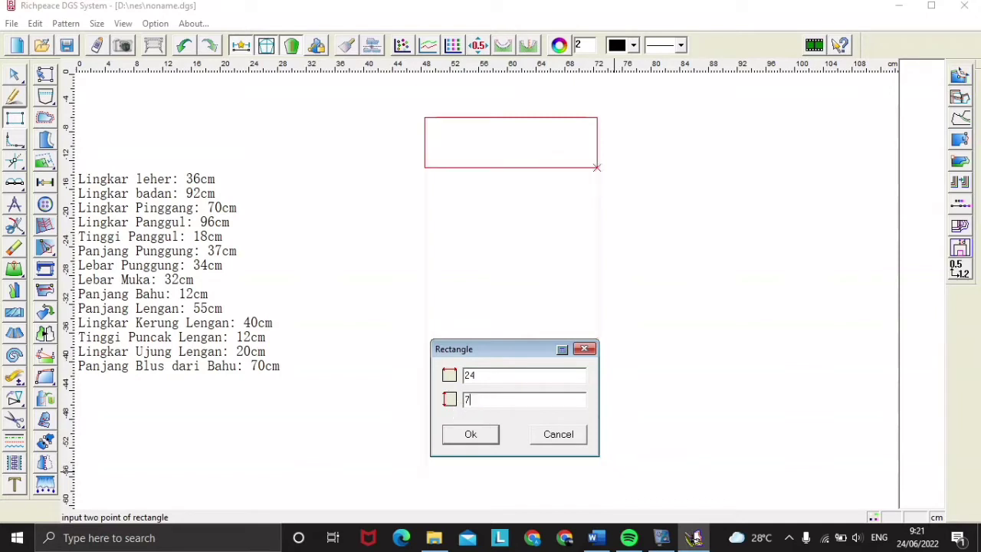
click(468, 436)
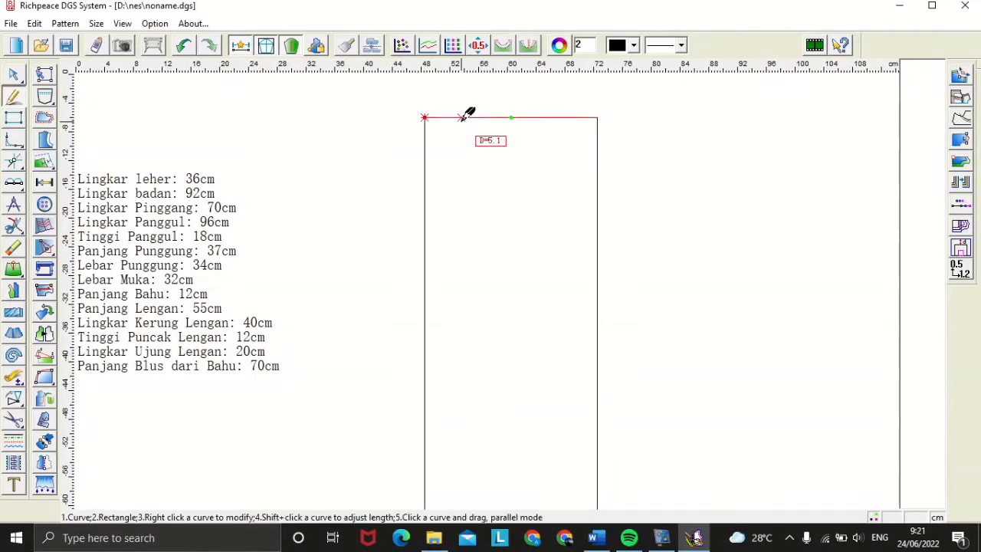
Step: Draw one line parallel to the rectangle's top edge, entering 38.5 cm as the distance below it
drag(466, 116, 469, 350)
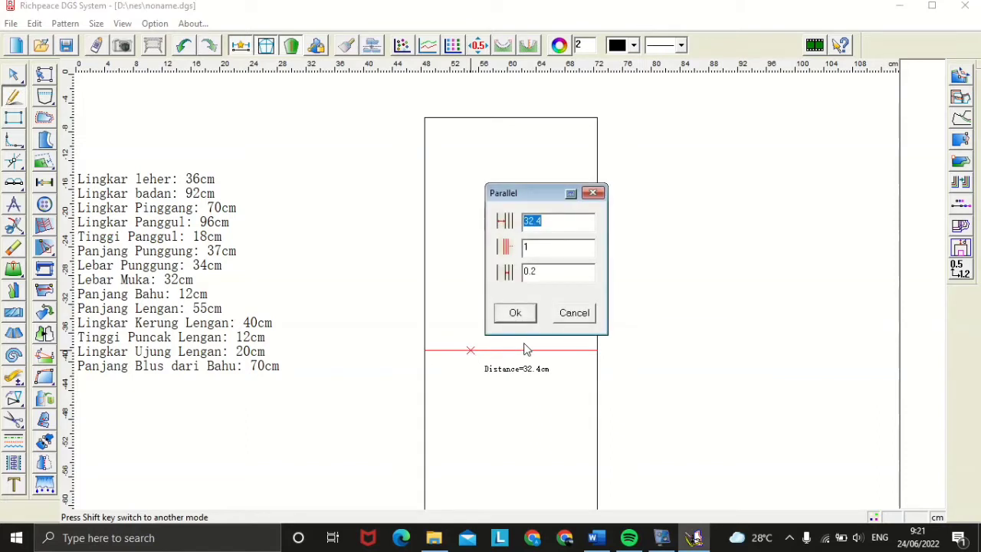
text(3)
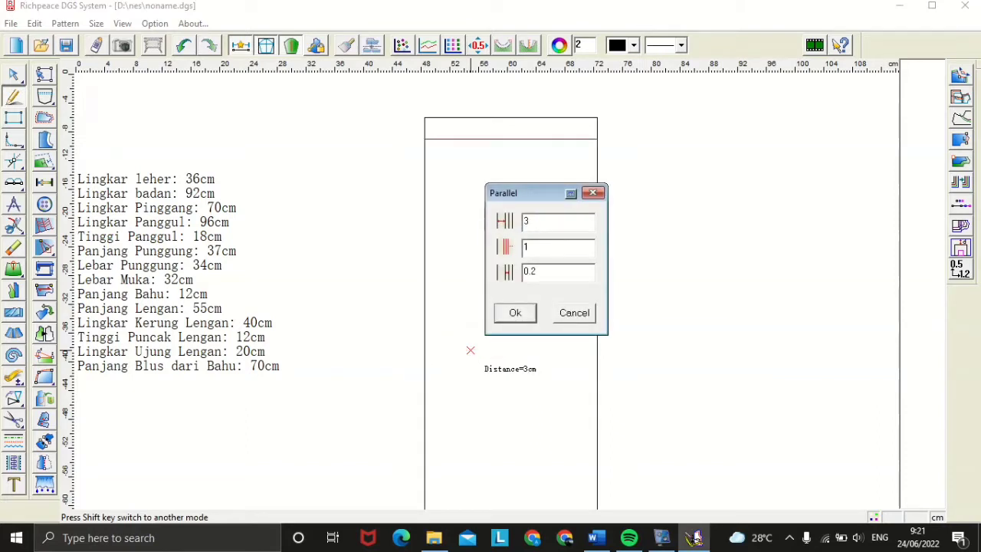
text(8.5)
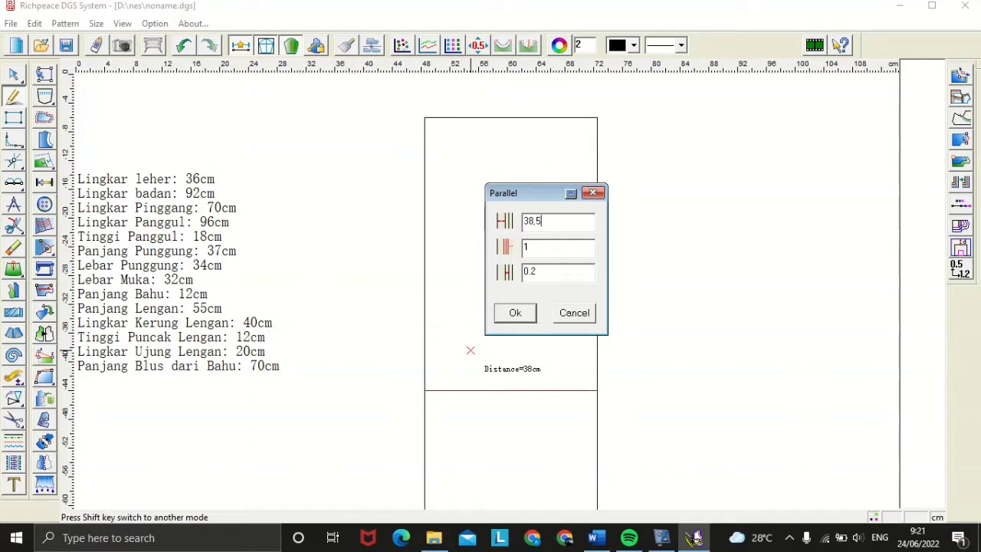
click(529, 312)
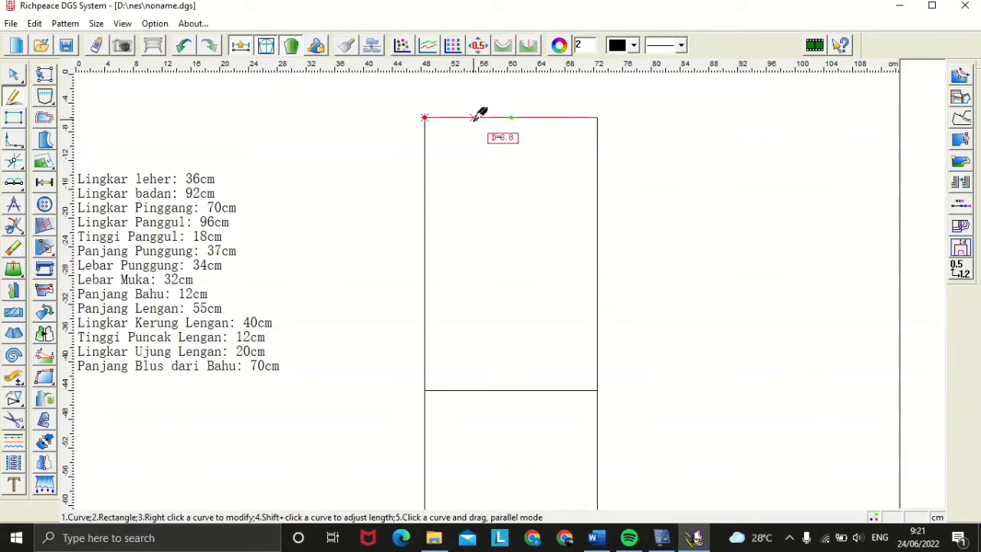
Step: Draw one line parallel to the rectangle's top edge, 20 cm below it
drag(476, 117, 481, 284)
text(2)
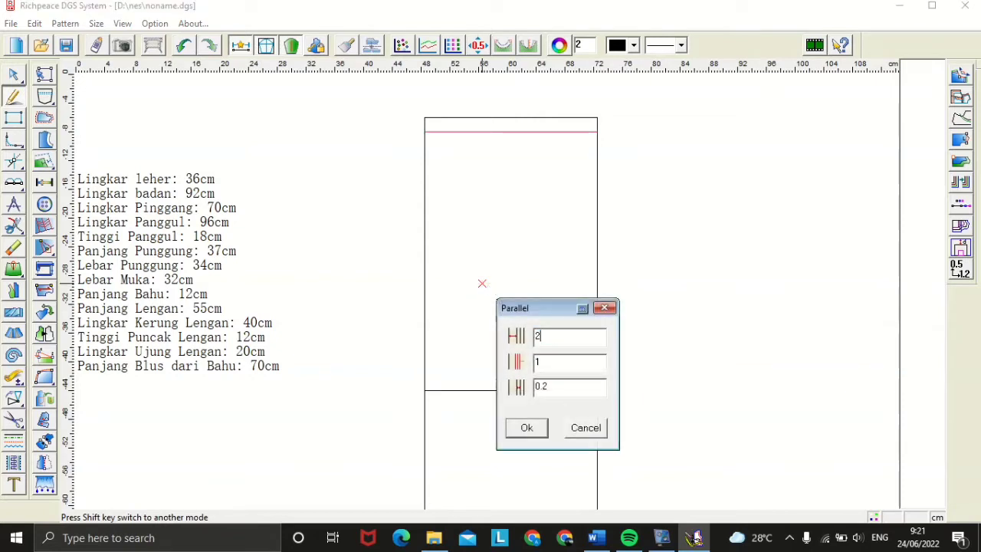
text(0)
key(Return)
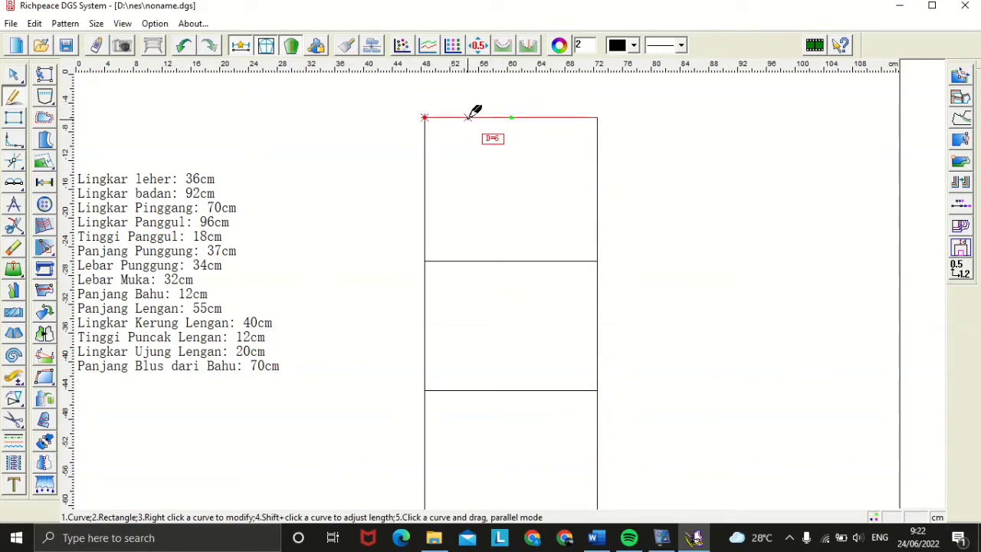
Step: Place a neck-width point on the rectangle's top edge, about 6.5 cm from its left corner
click(468, 116)
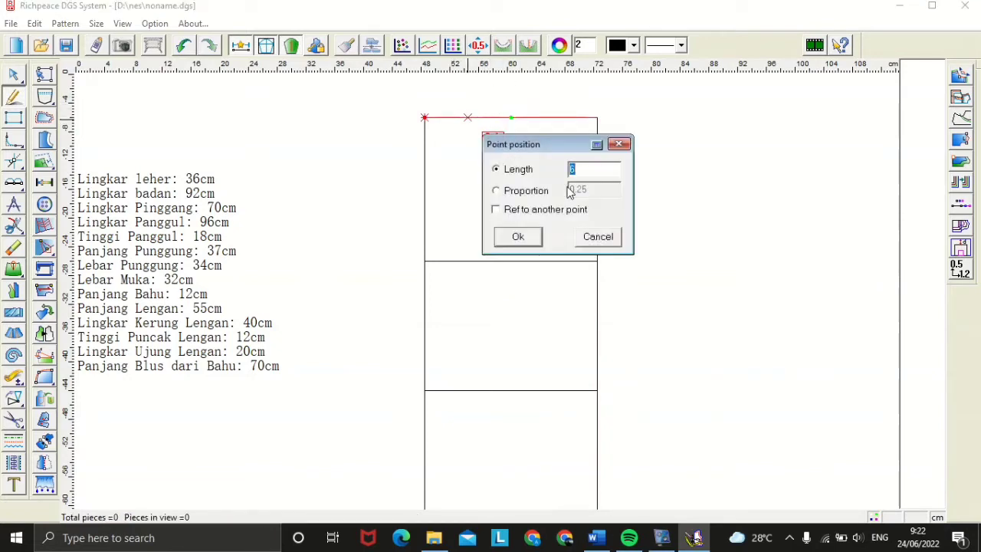
text(6)
key(Return)
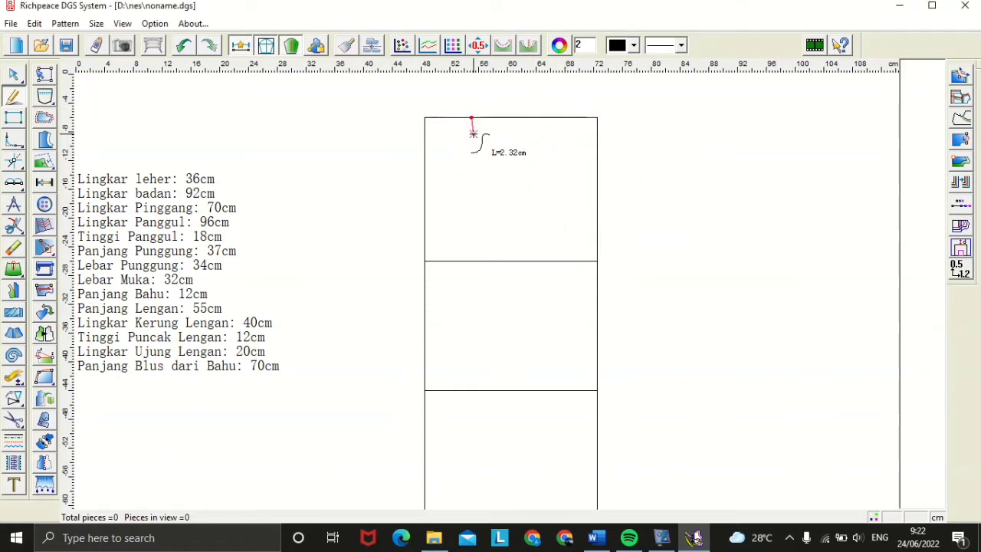
right_click(473, 134)
key(Escape)
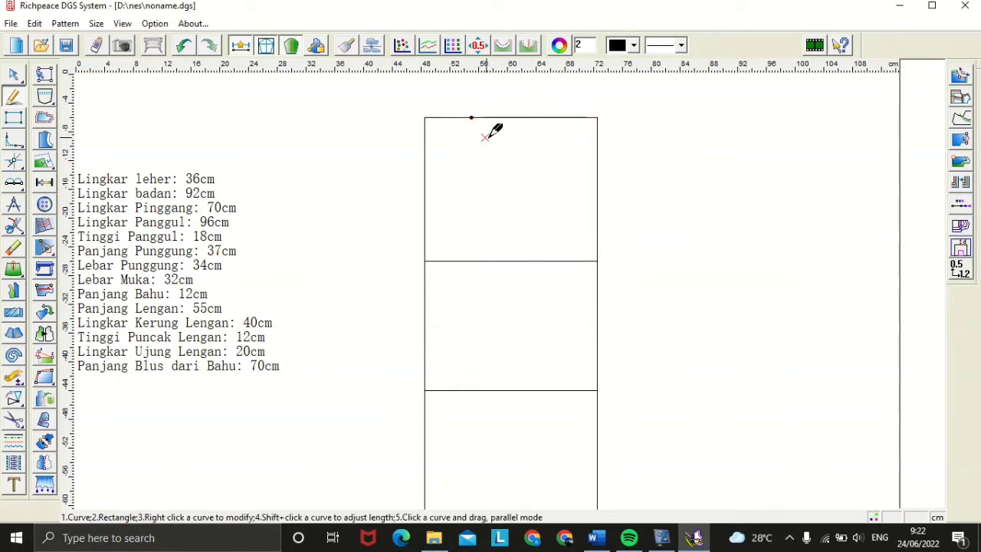
Step: Draw a straight neckline from a point 7 cm down the rectangle's left edge to the neck-width point on the top edge
click(425, 170)
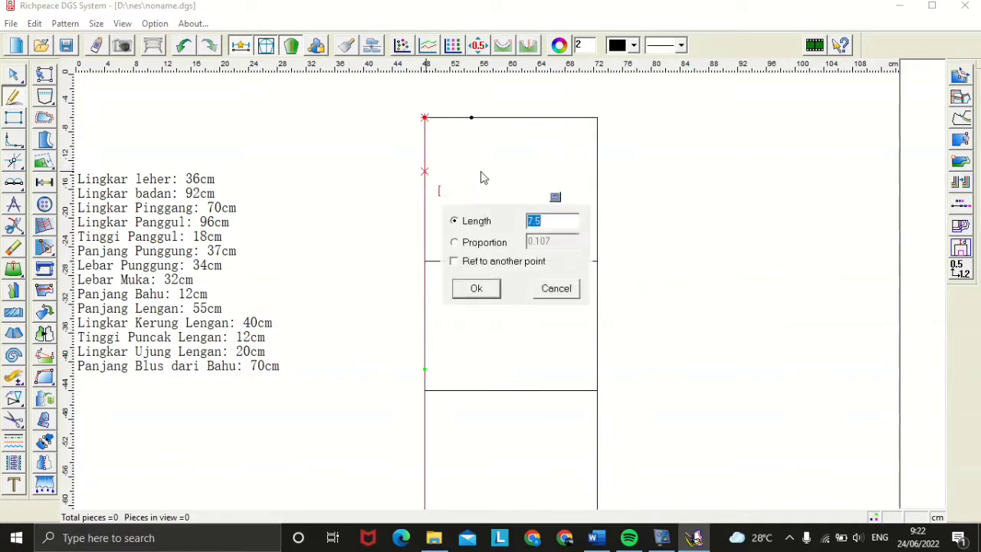
text(7)
click(496, 288)
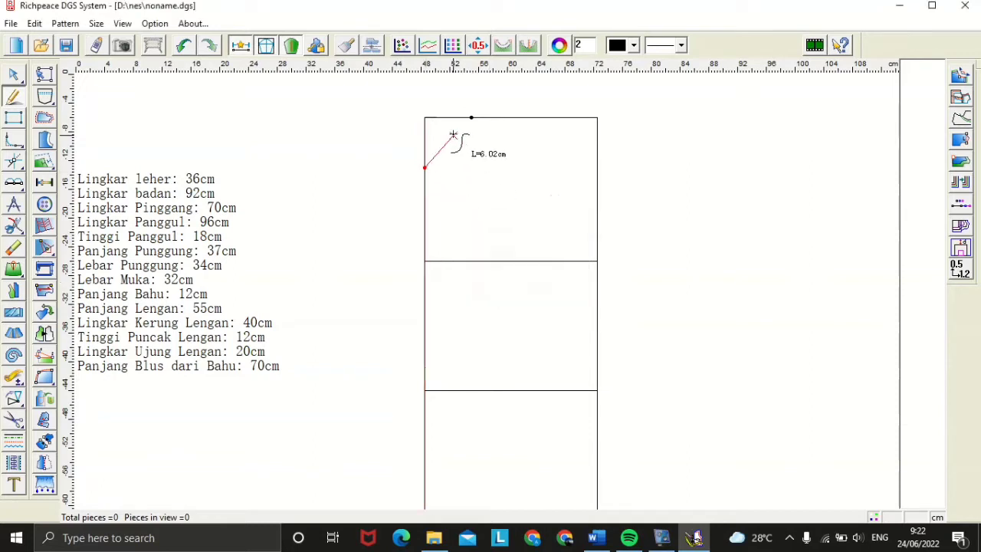
click(471, 117)
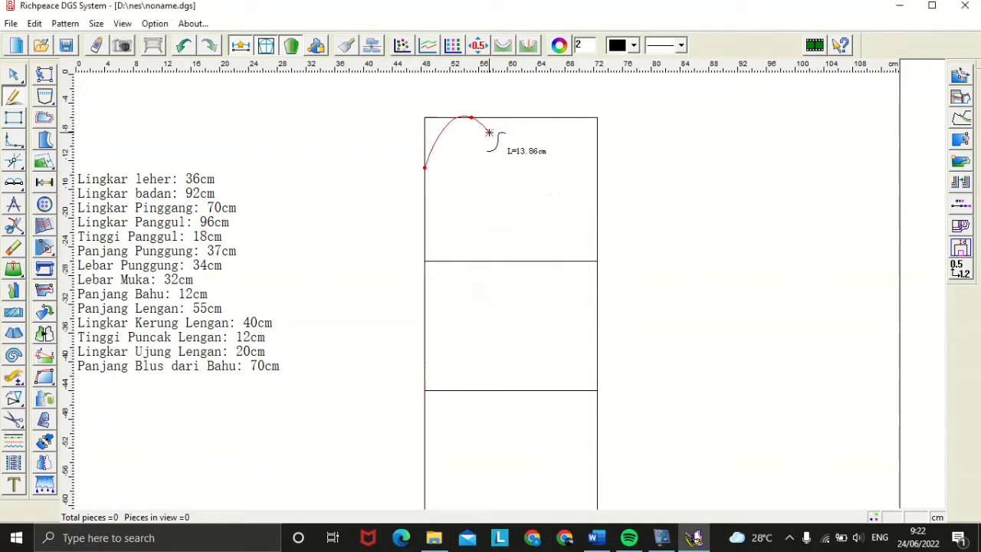
right_click(494, 131)
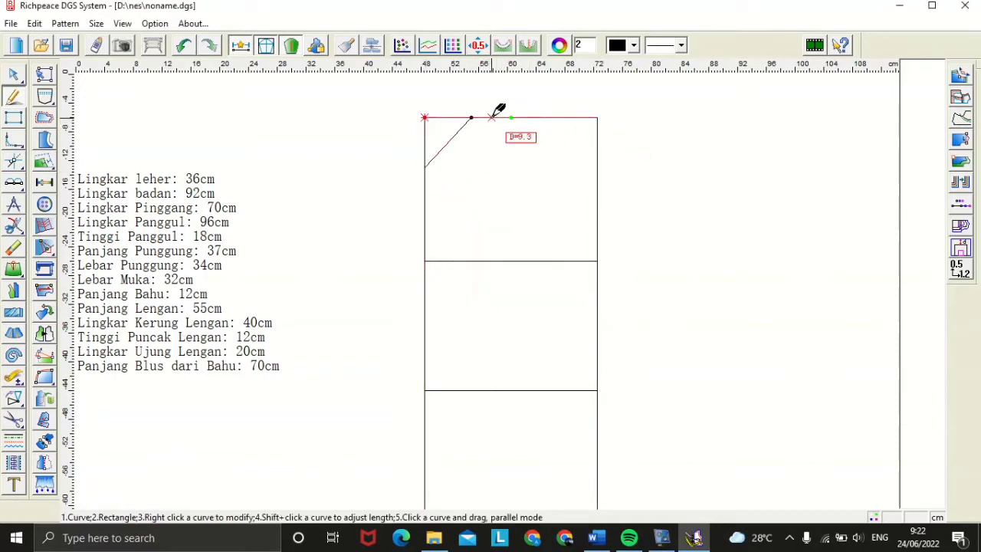
Step: Draw a shoulder-drop guide line parallel to the rectangle's top edge, 3 cm below it
drag(493, 117, 493, 144)
click(495, 148)
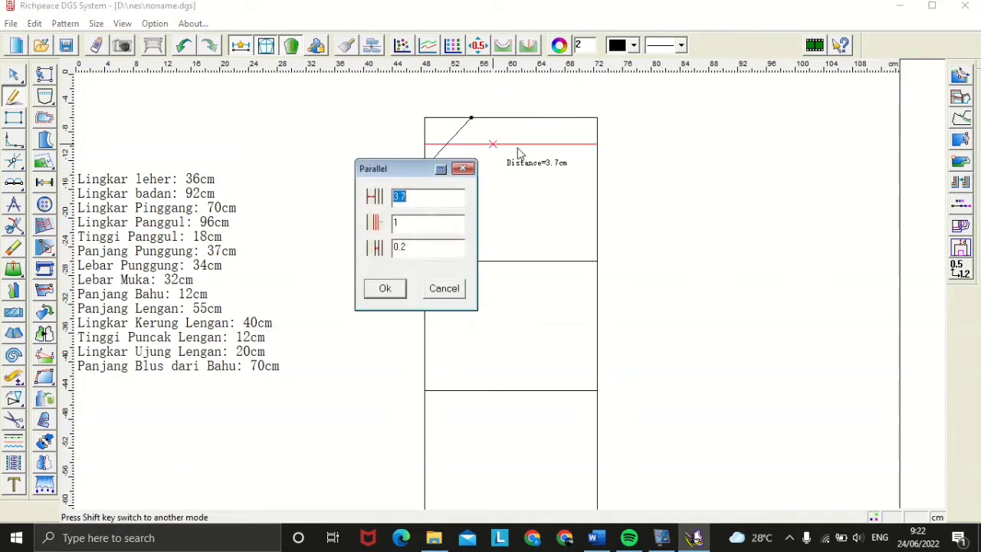
text(3)
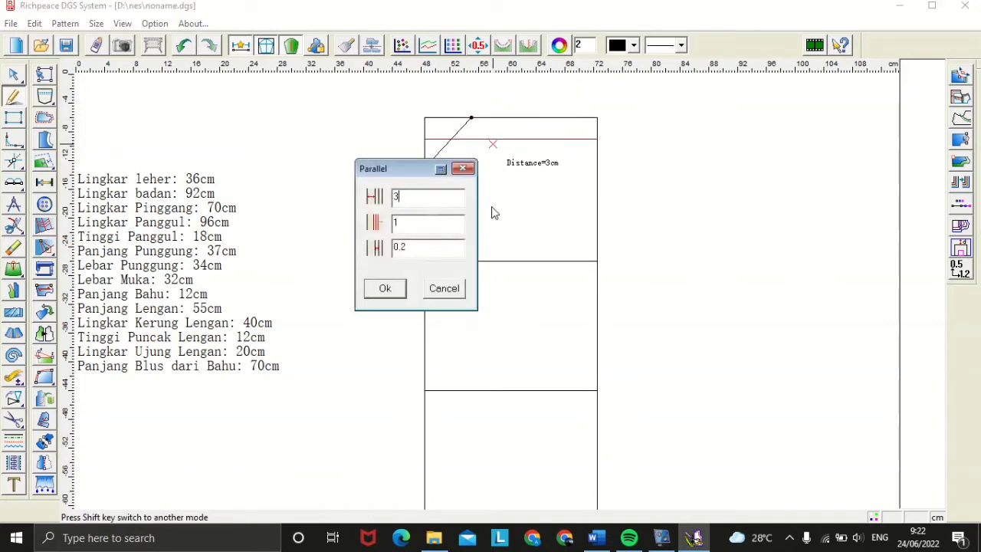
click(385, 288)
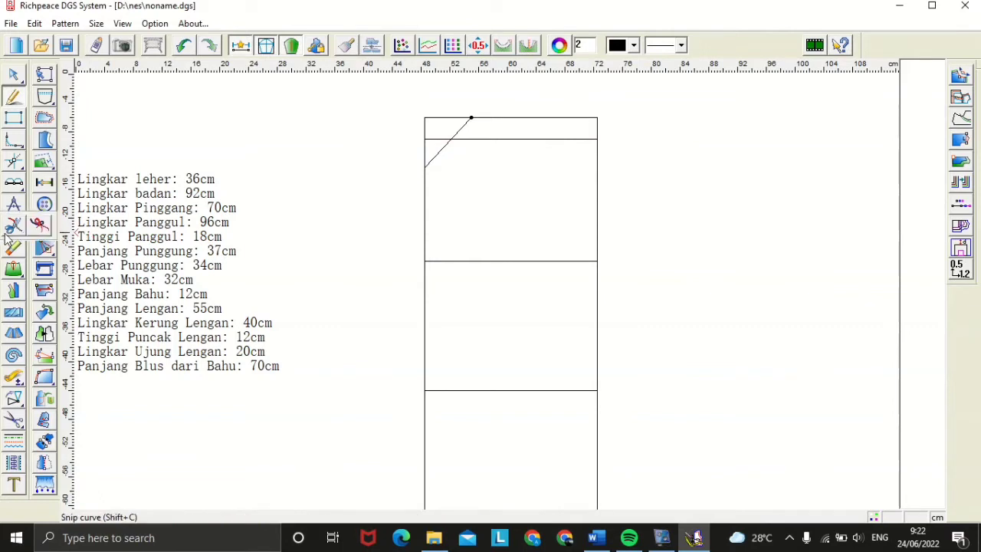
Step: Draw a 12 cm shoulder line with the single compasses from the neck-width point to the 3 cm guide line
click(14, 204)
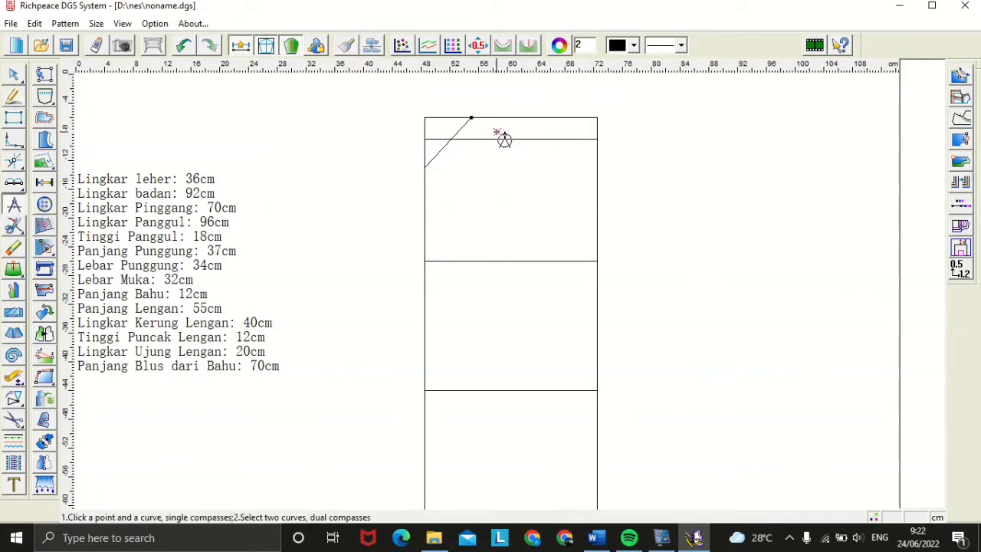
click(471, 119)
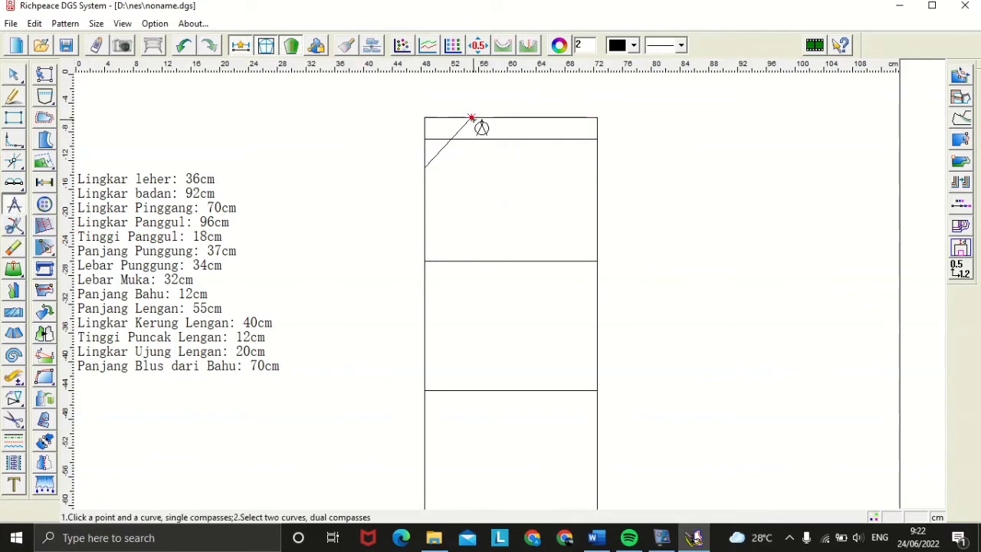
click(559, 138)
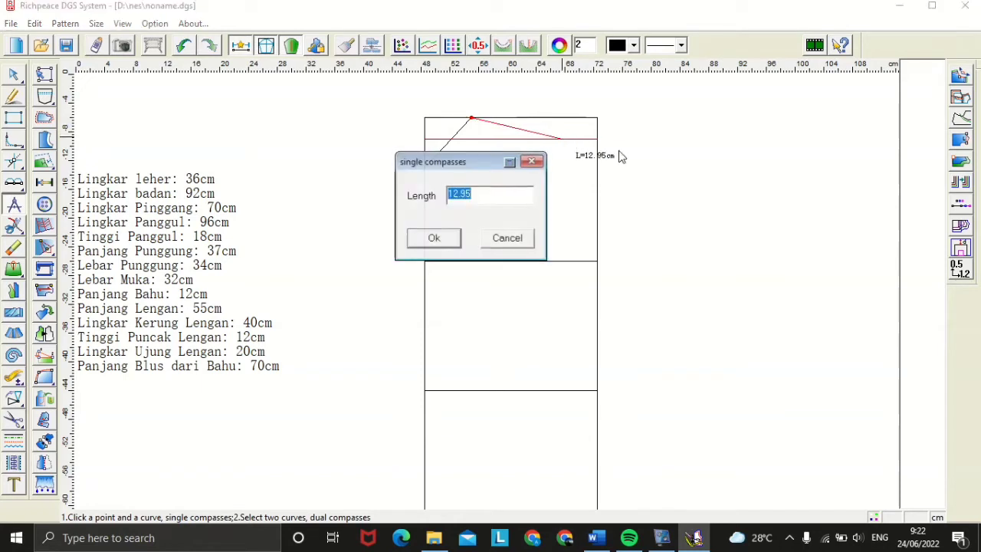
text(12)
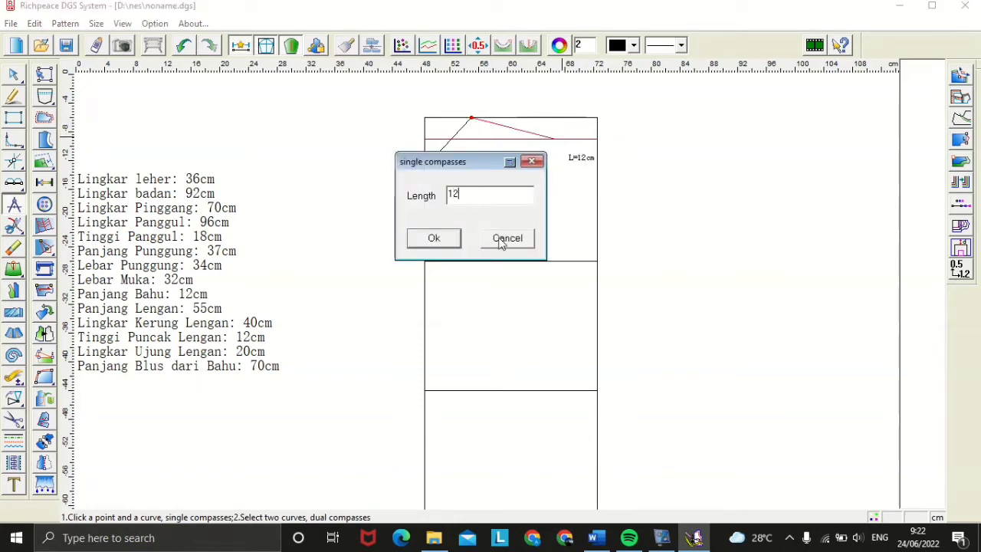
click(440, 237)
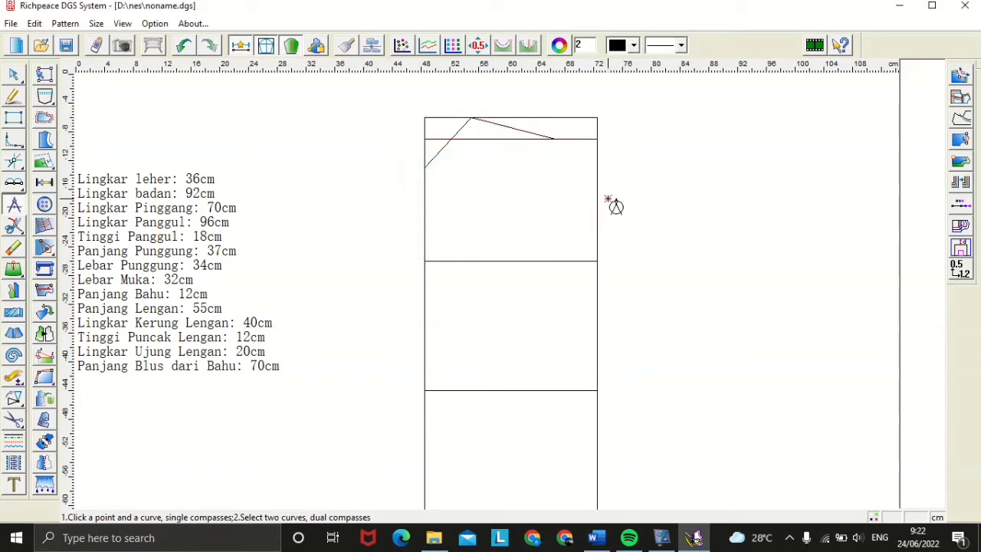
Step: Divide the left edge into two equal parts between the neckline's lower end and the 20 cm line
click(12, 186)
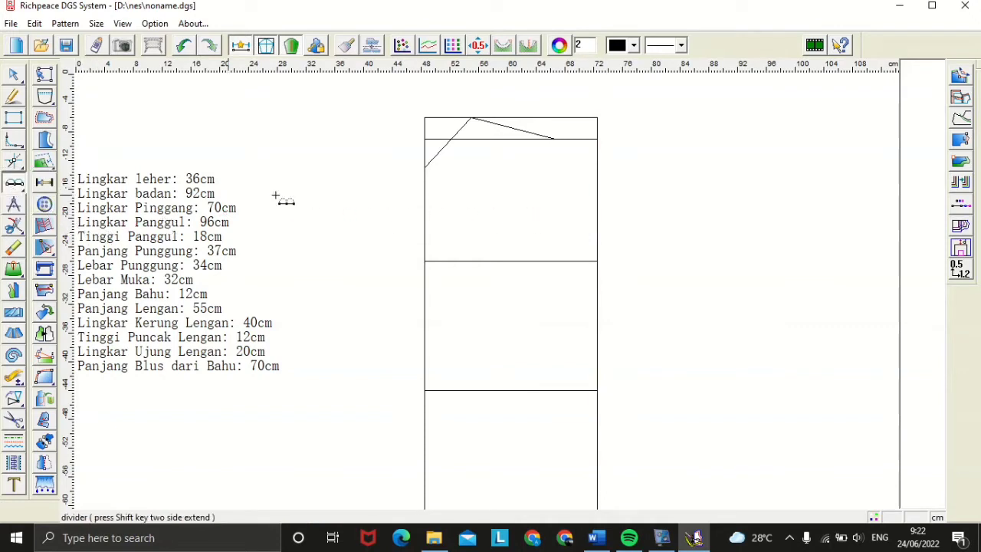
click(425, 168)
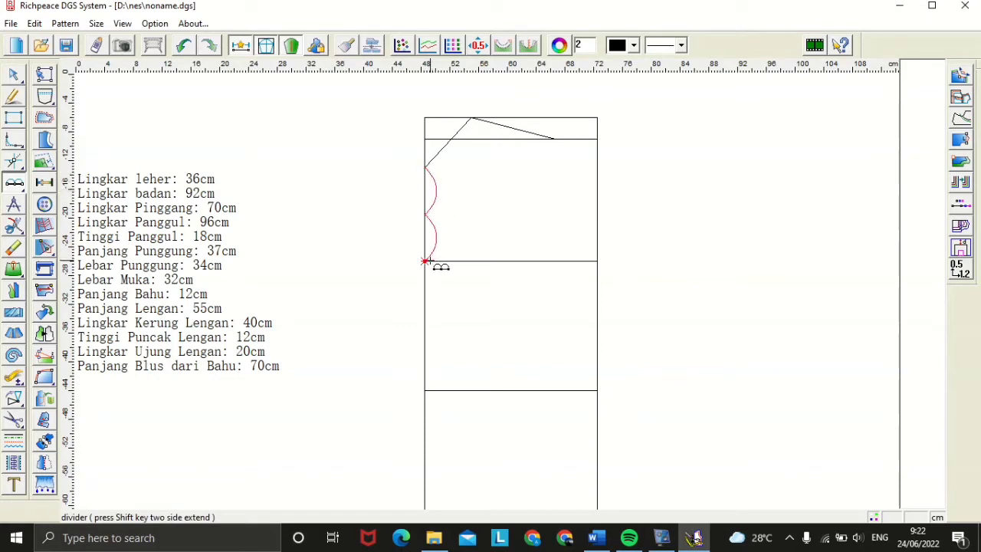
click(425, 262)
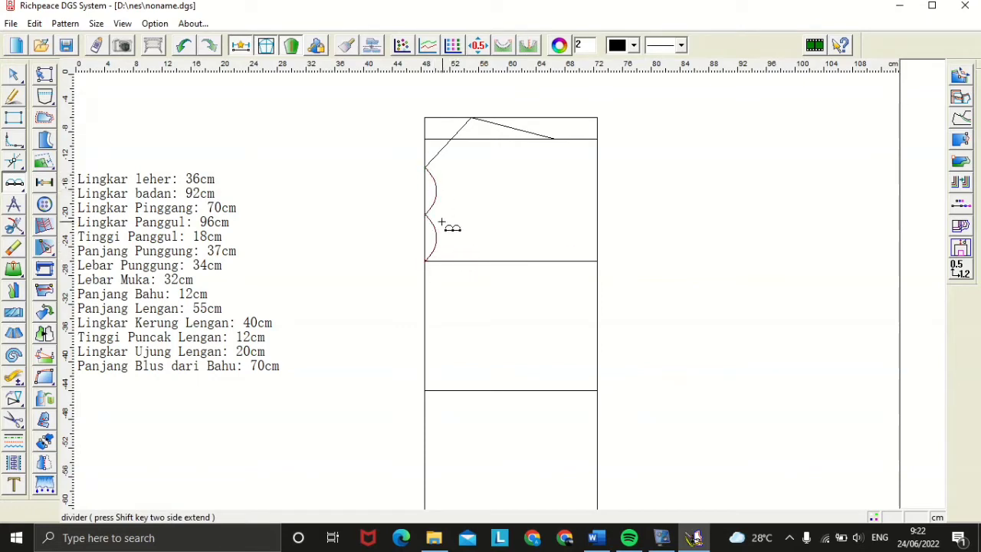
Step: Draw a 16 cm horizontal line with the Intelligent pen from the division midpoint on the rectangle's left edge
right_click(410, 202)
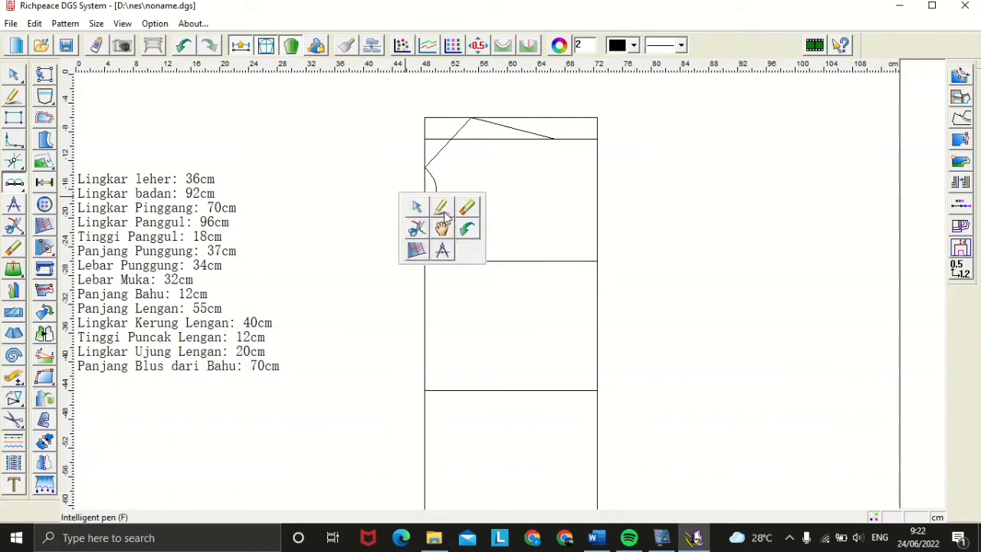
click(442, 210)
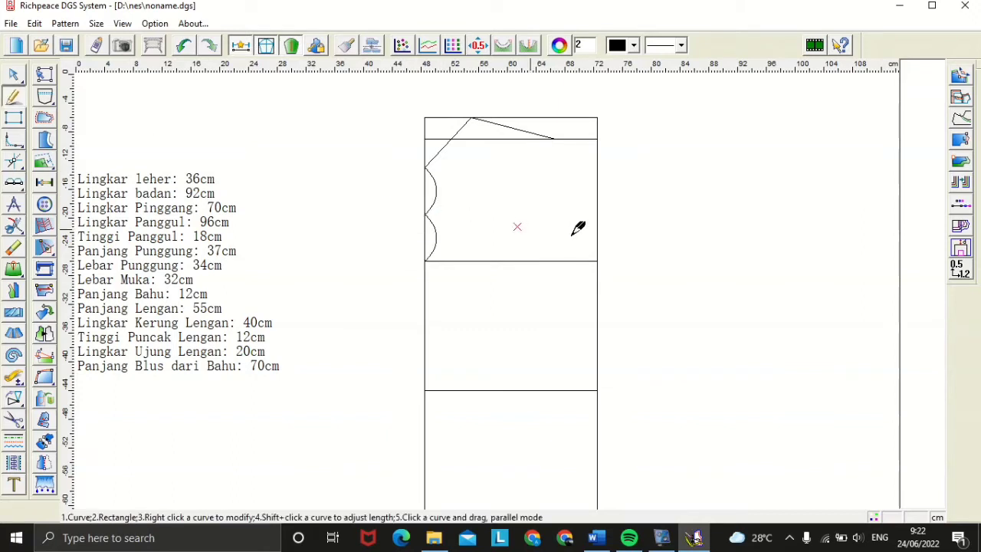
click(426, 213)
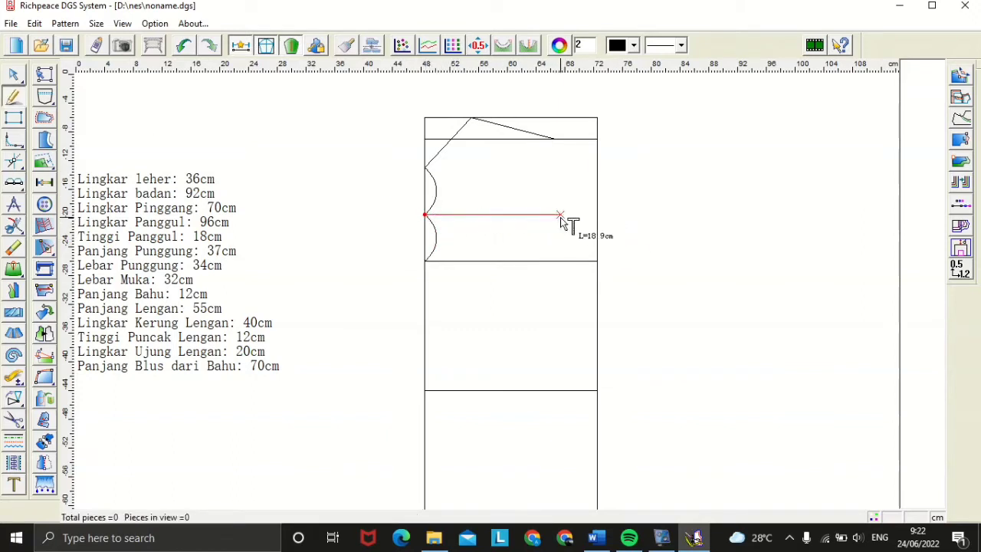
key(Return)
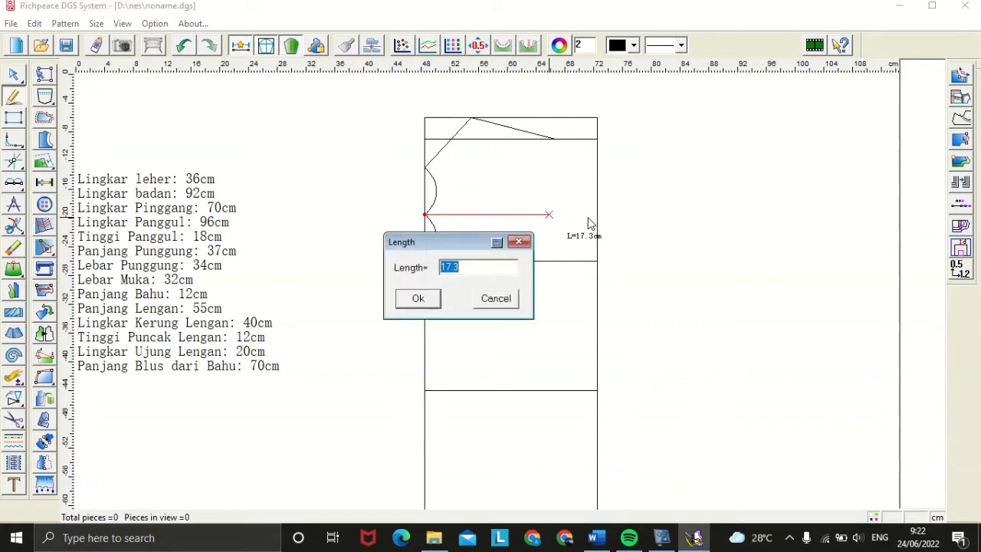
text(16)
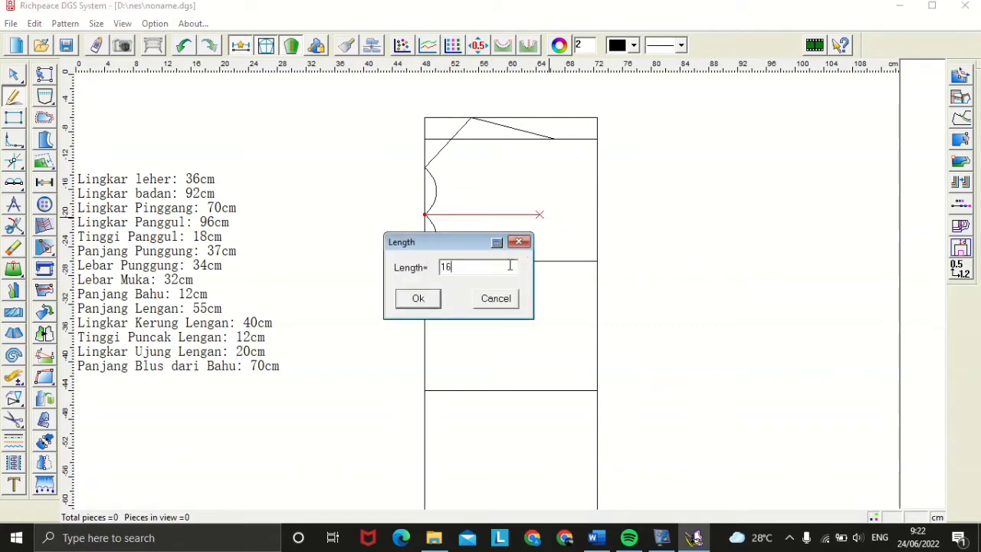
click(430, 299)
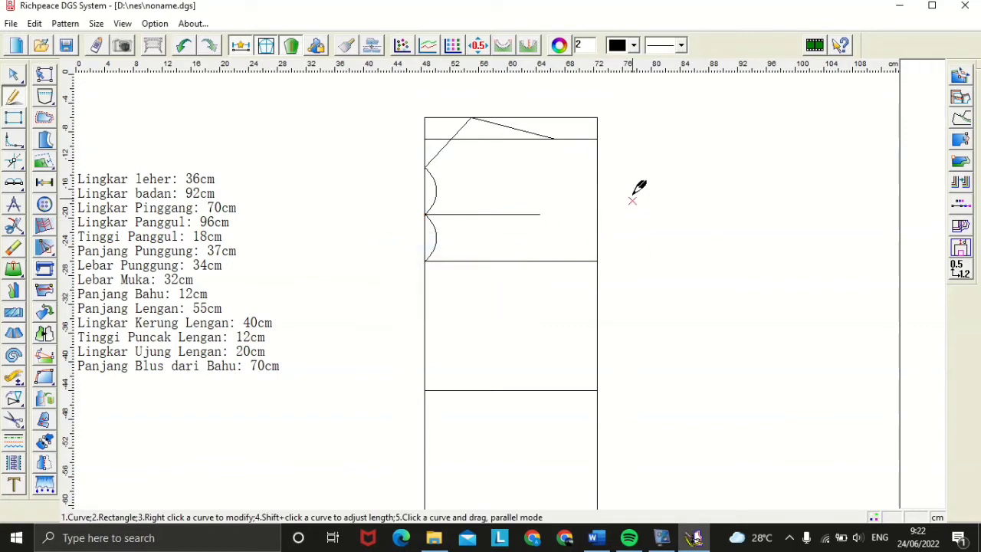
Step: Draw two straight armhole lines from the shoulder tip to the 16 cm line's end, and from there to the 20 cm line's right end
click(553, 138)
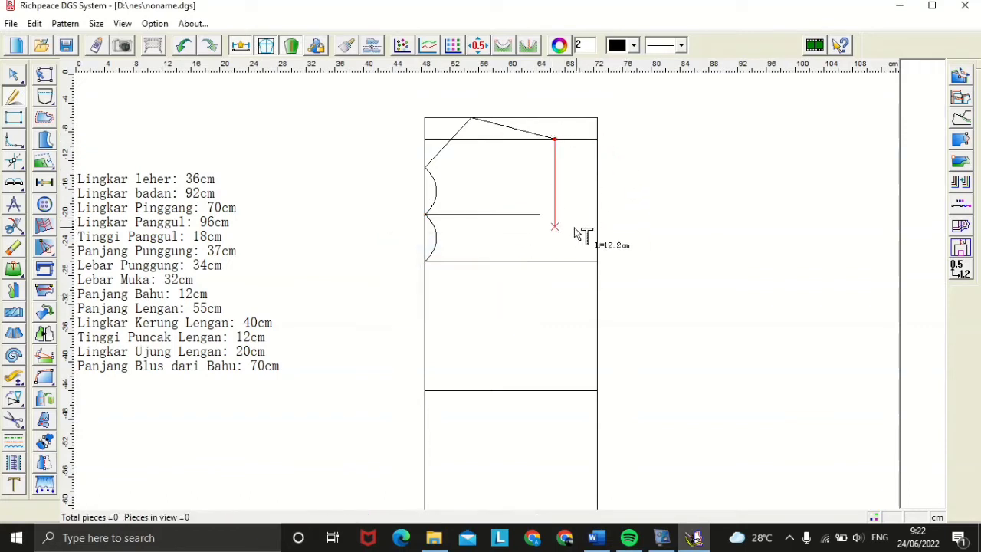
click(540, 215)
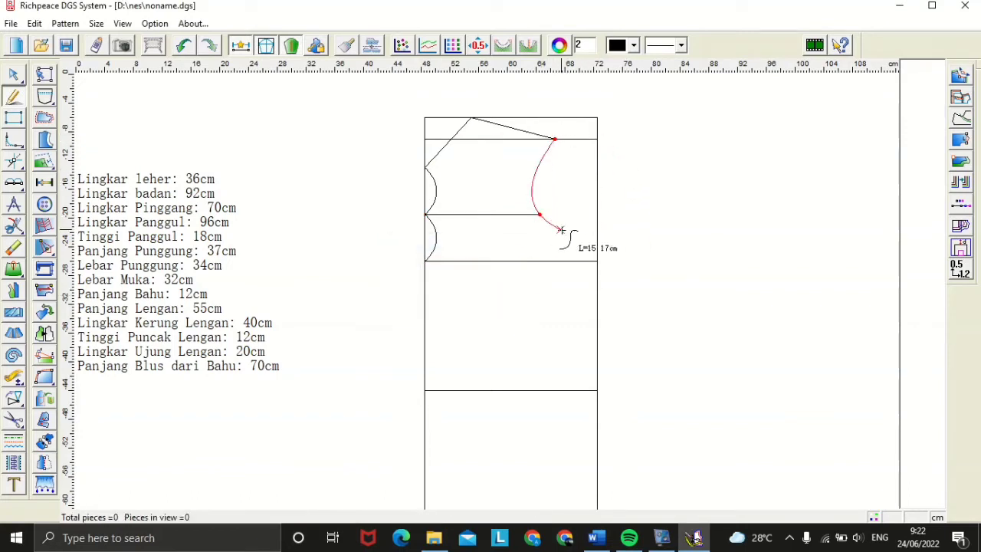
right_click(605, 234)
click(540, 215)
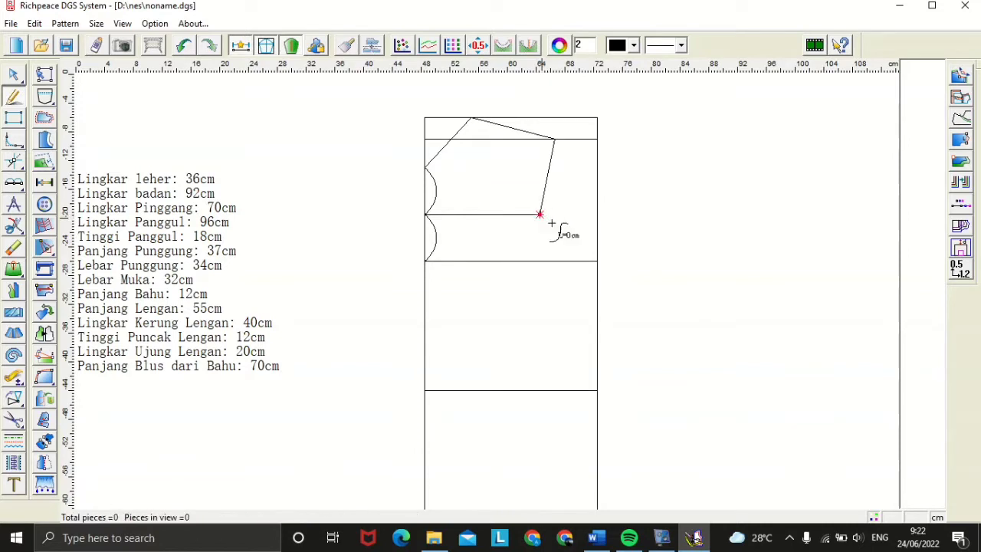
click(598, 262)
right_click(608, 261)
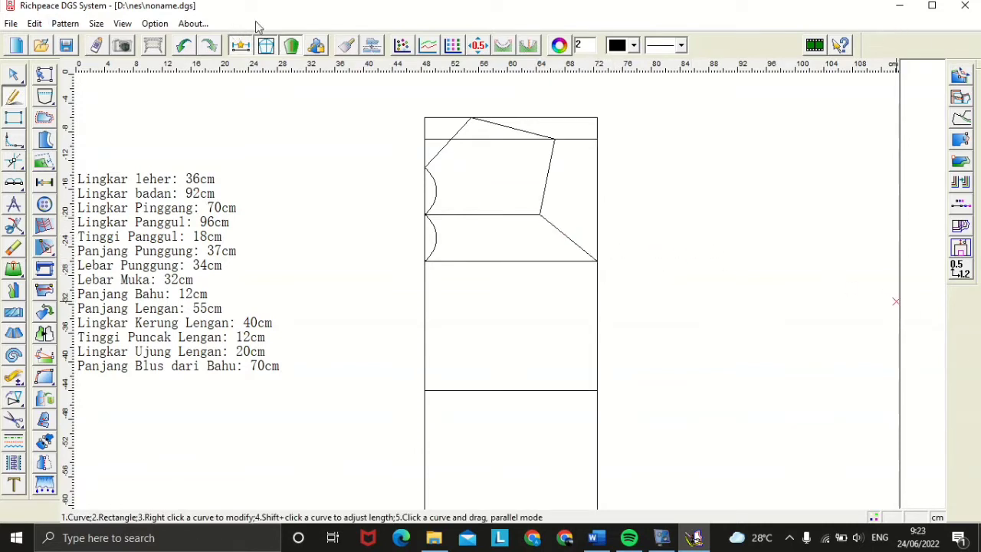
Step: Bend the straight neckline into a curve bowing down and inward toward the bodice
click(425, 213)
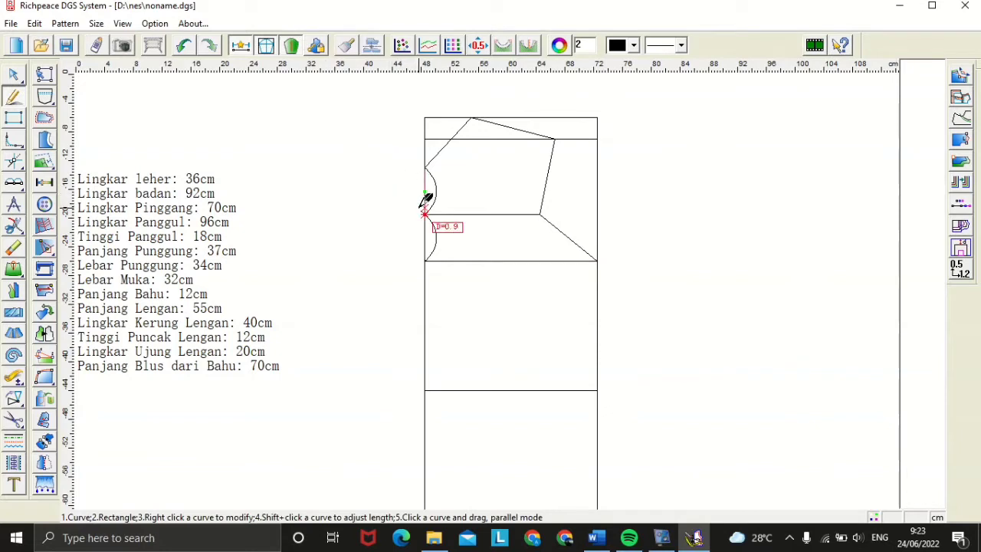
right_click(444, 148)
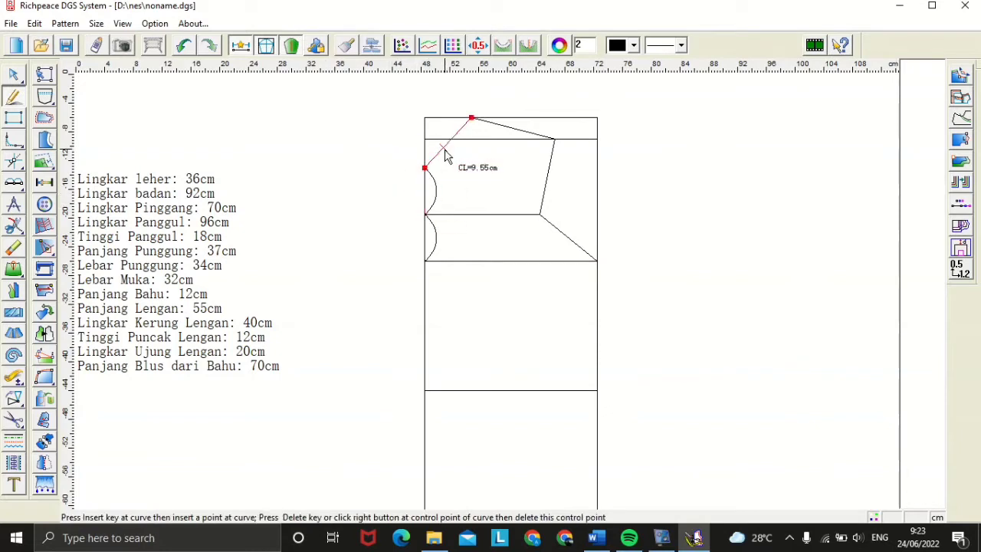
drag(441, 153, 449, 160)
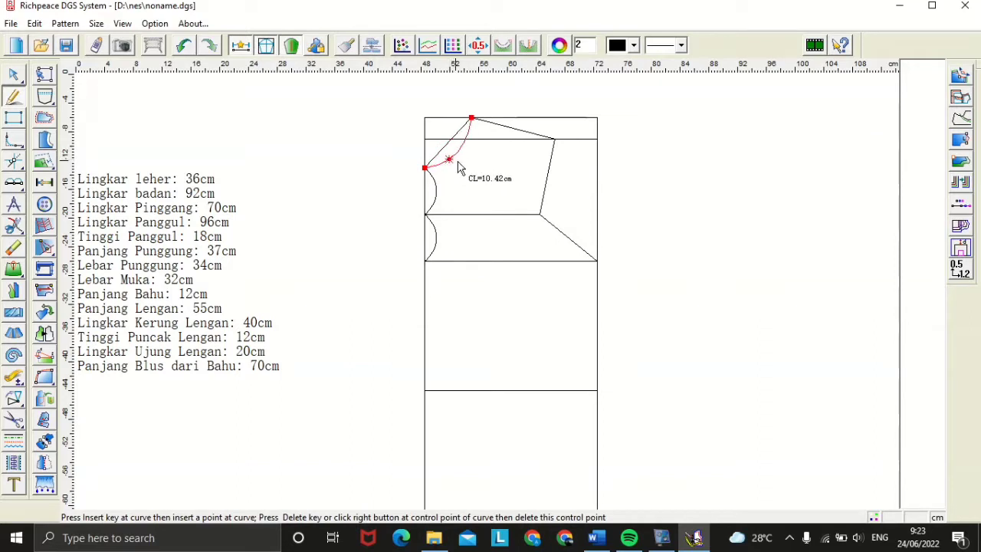
right_click(452, 164)
Step: Bend the upper armhole line slightly inward between the shoulder tip and the end of the 16 cm line
click(576, 167)
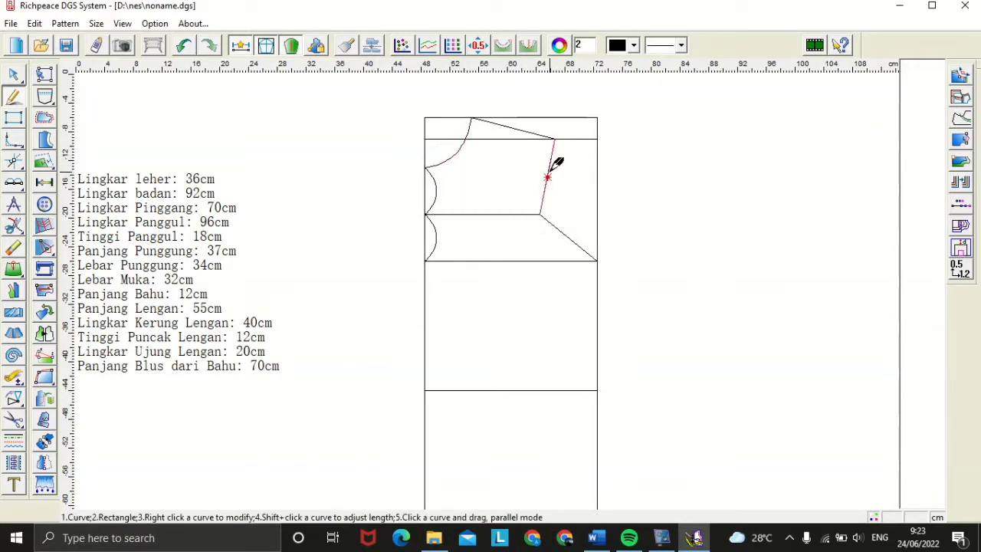
right_click(549, 166)
drag(548, 168, 545, 175)
right_click(553, 188)
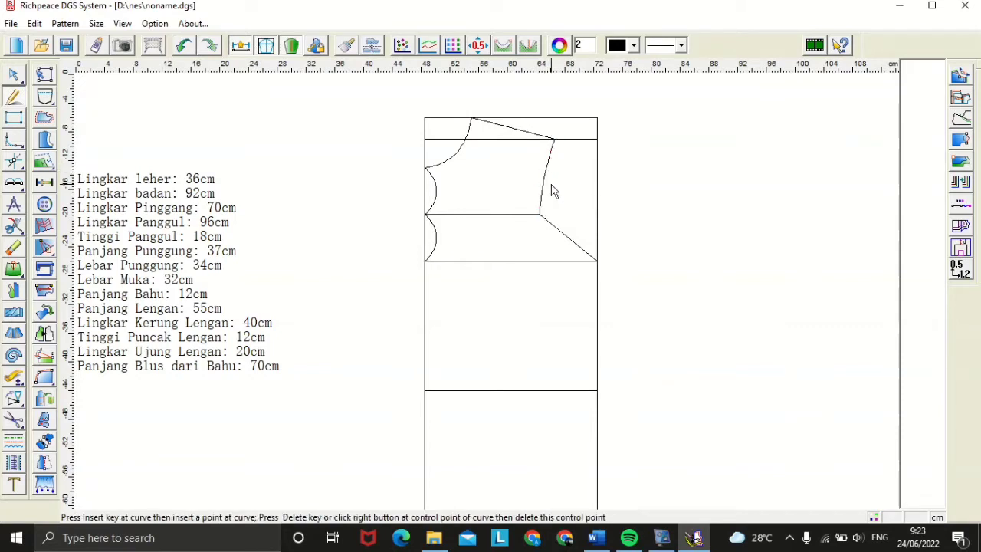
right_click(547, 185)
Step: Bend the lower armhole line into a deep downward curve ending at the 20 cm line's right end
click(533, 235)
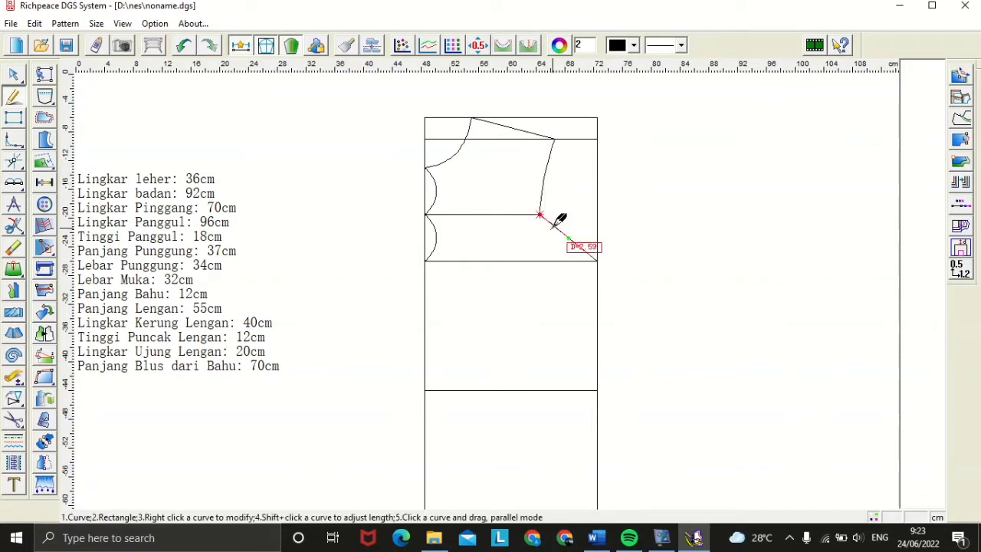
right_click(555, 228)
drag(556, 229, 559, 253)
right_click(610, 242)
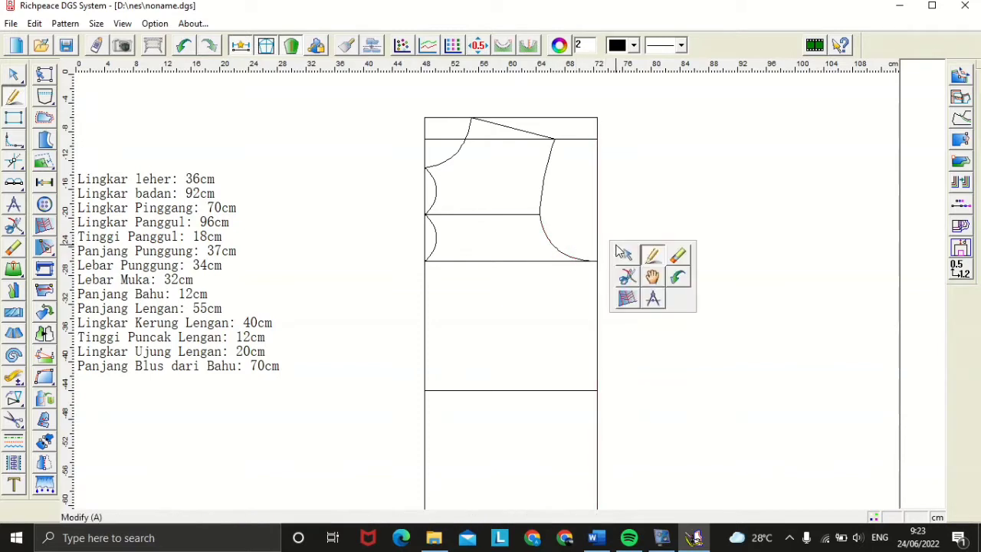
click(650, 253)
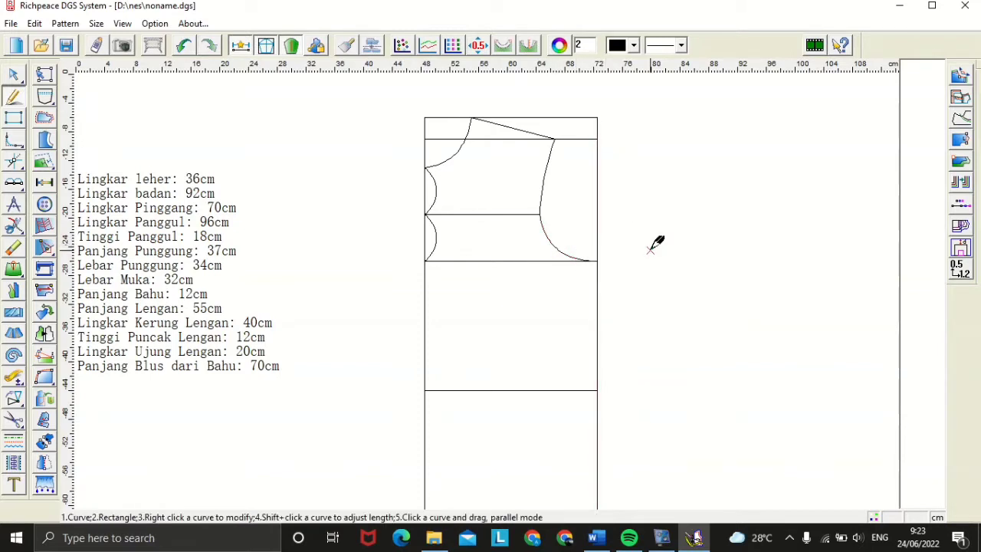
Step: Draw a straight side seam from a point 21 cm along the waistline from its left end up to the lower end of the armhole
right_click(426, 389)
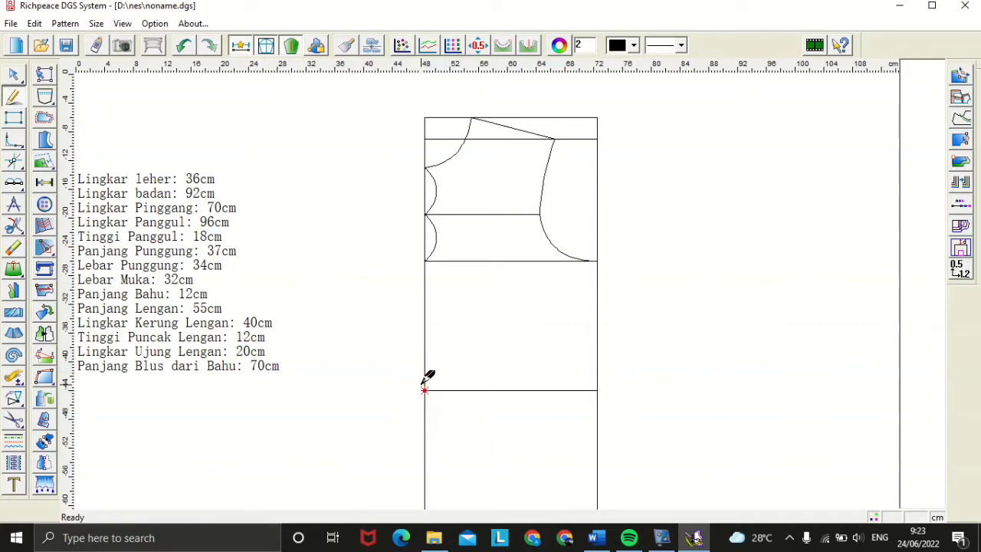
click(424, 390)
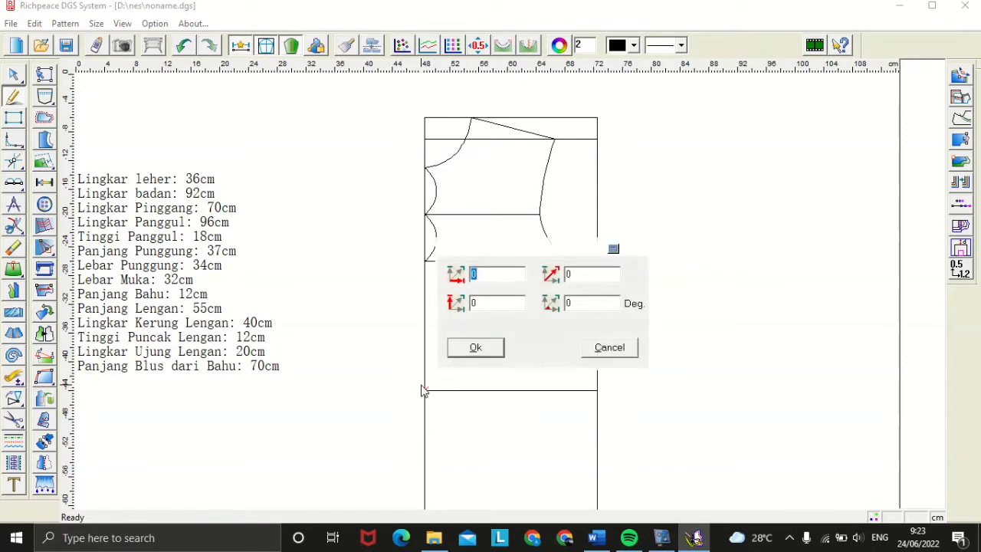
text(21)
key(Return)
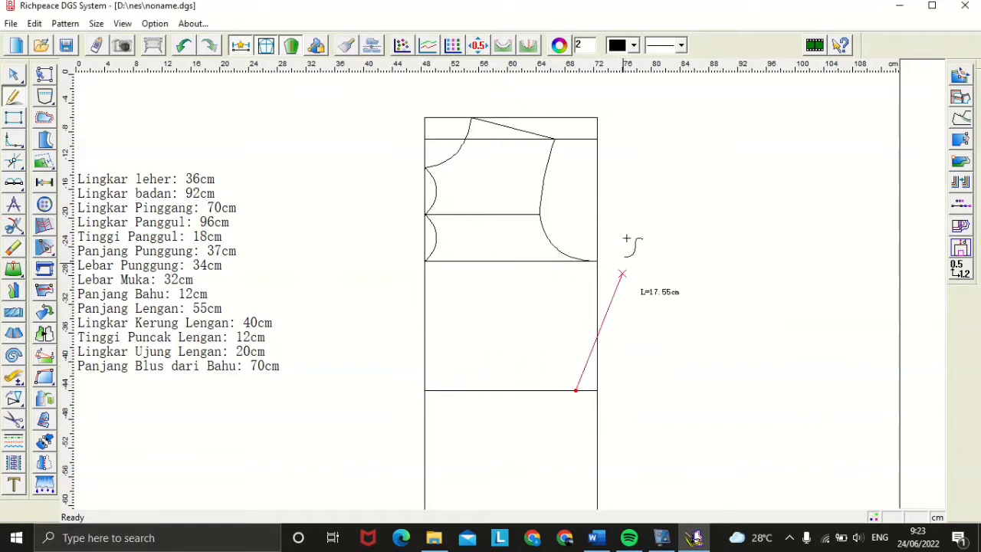
click(596, 261)
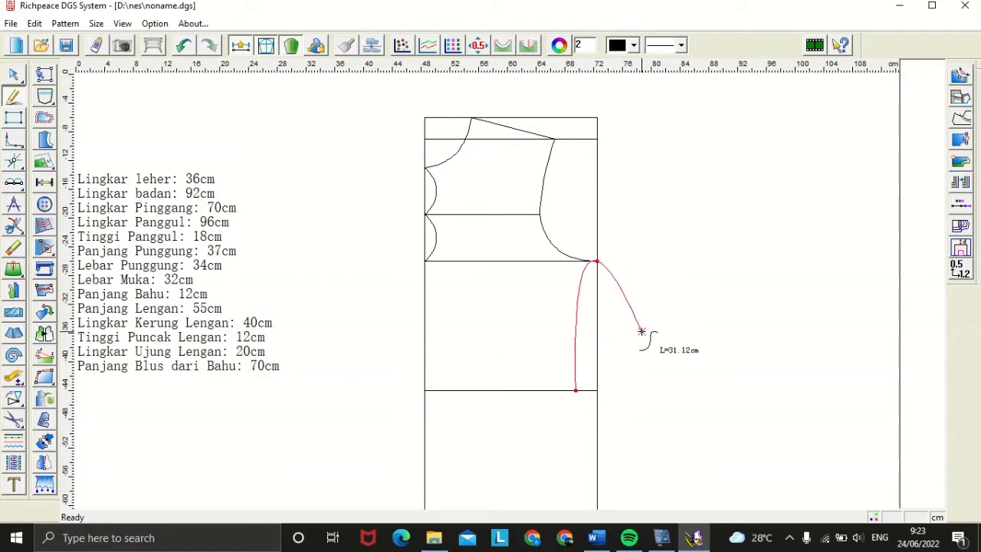
right_click(642, 334)
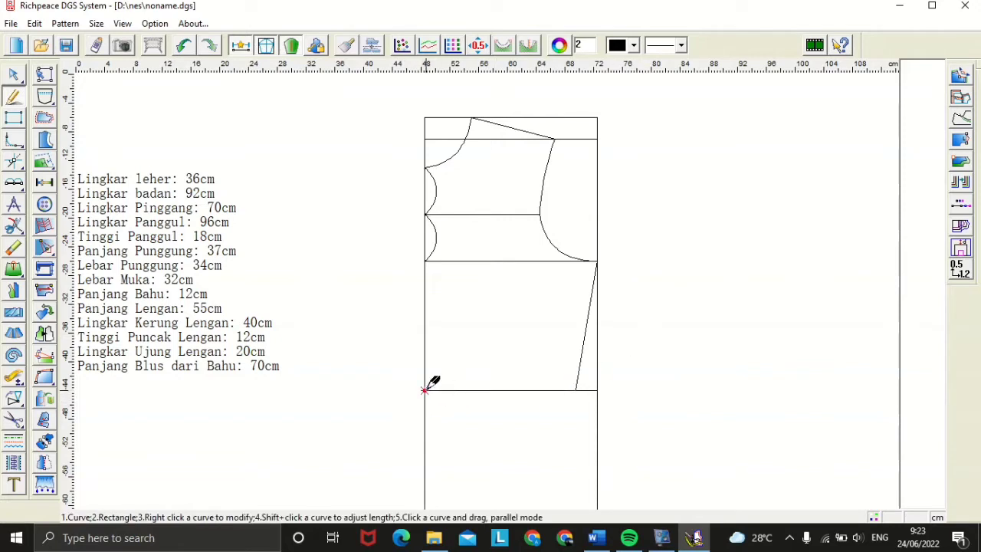
Step: Draw a vertical dart centre line from a point 9 cm along the waistline from its left end up to the 20 cm line
key(Return)
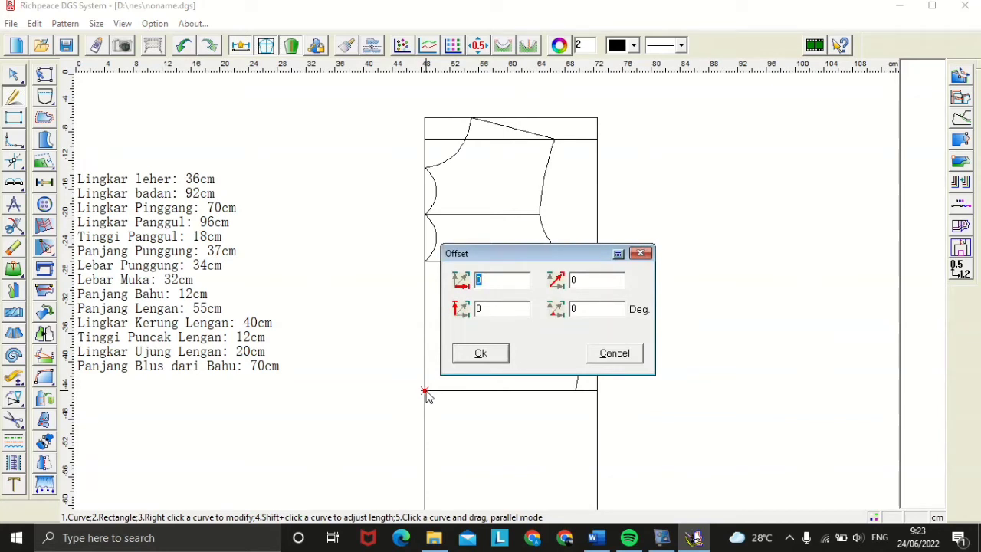
text(9)
key(Return)
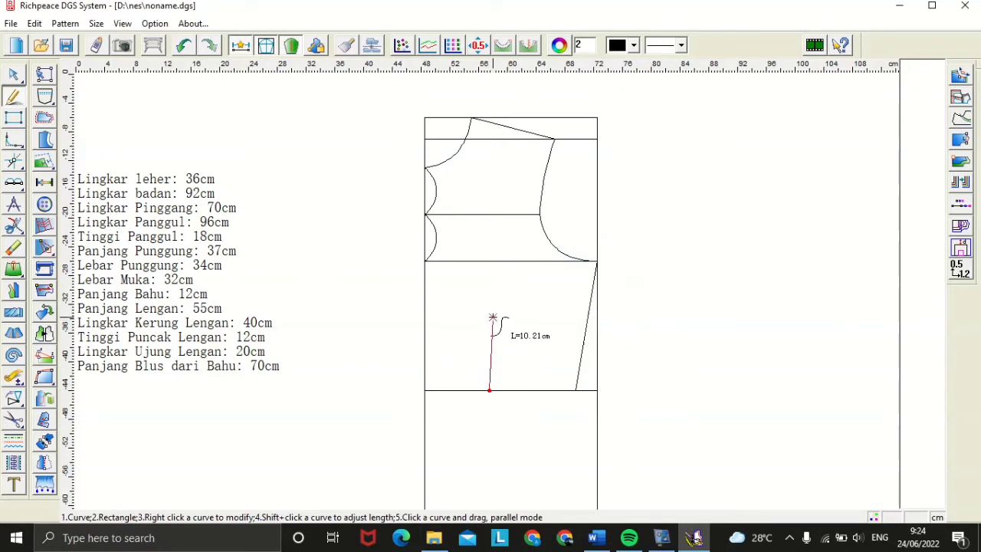
click(489, 262)
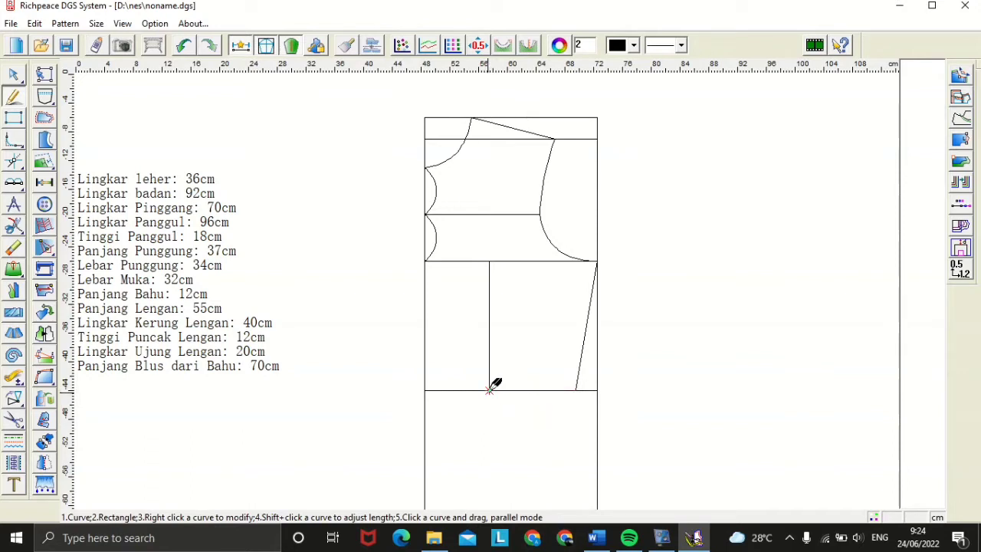
Step: Mark dart-width points on the waistline 1.5 cm to each side of the dart centre line
key(Return)
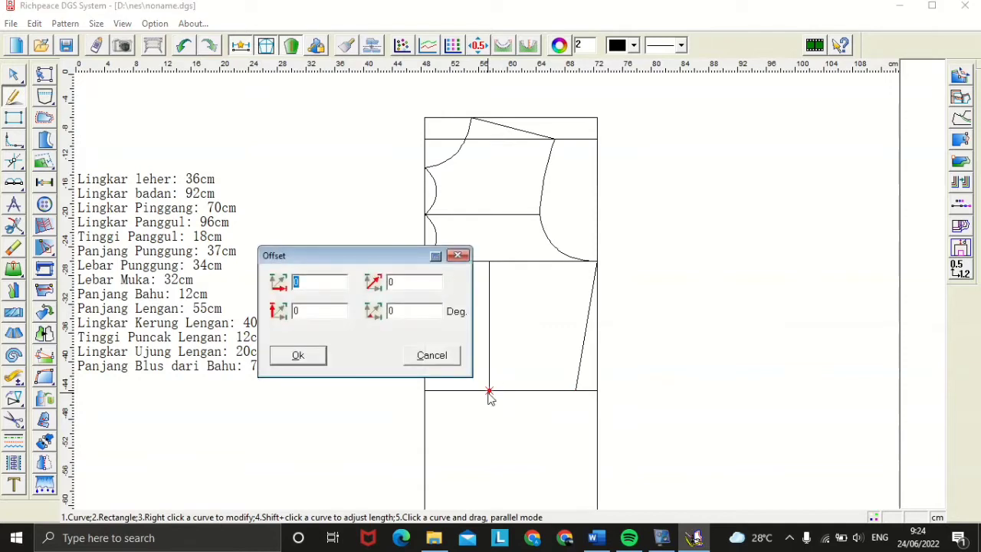
text(1.5)
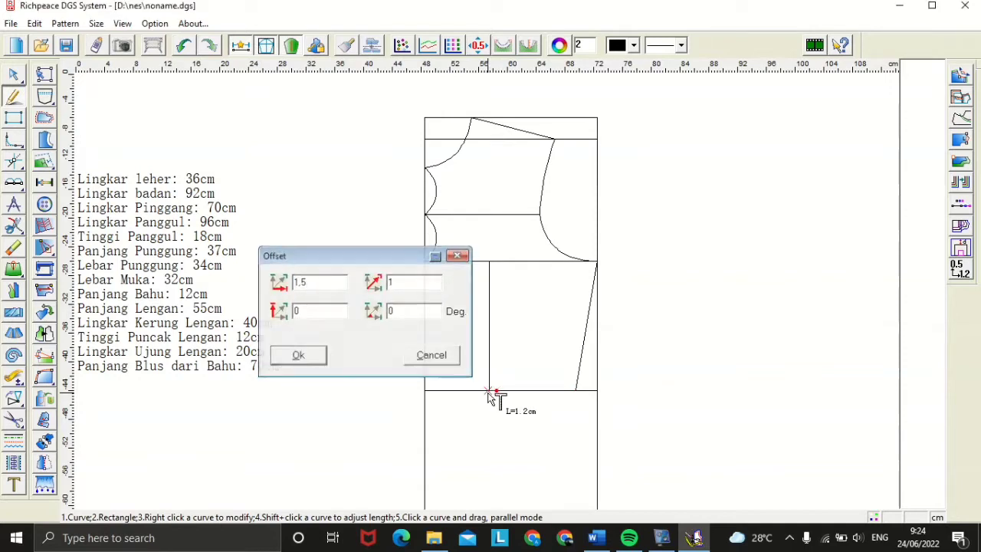
key(Return)
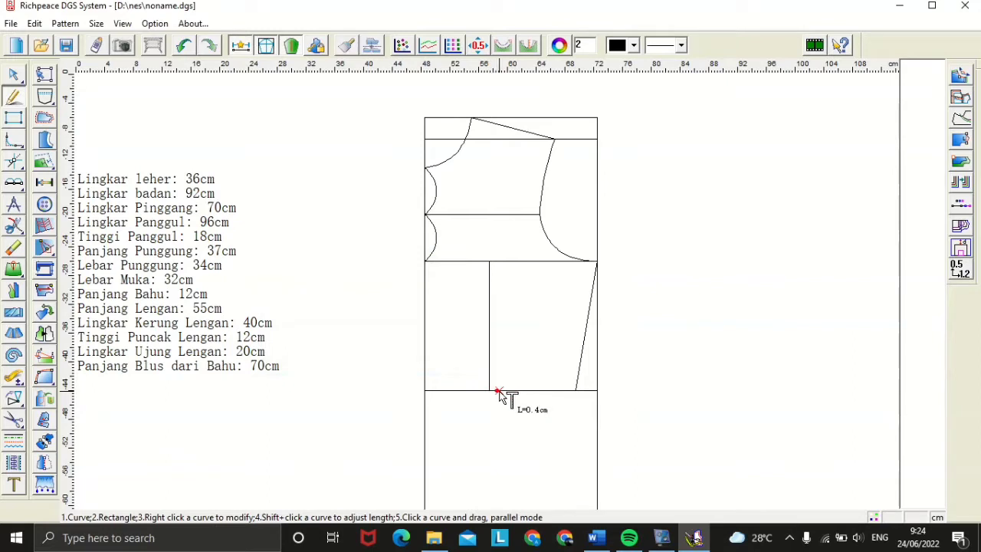
right_click(499, 391)
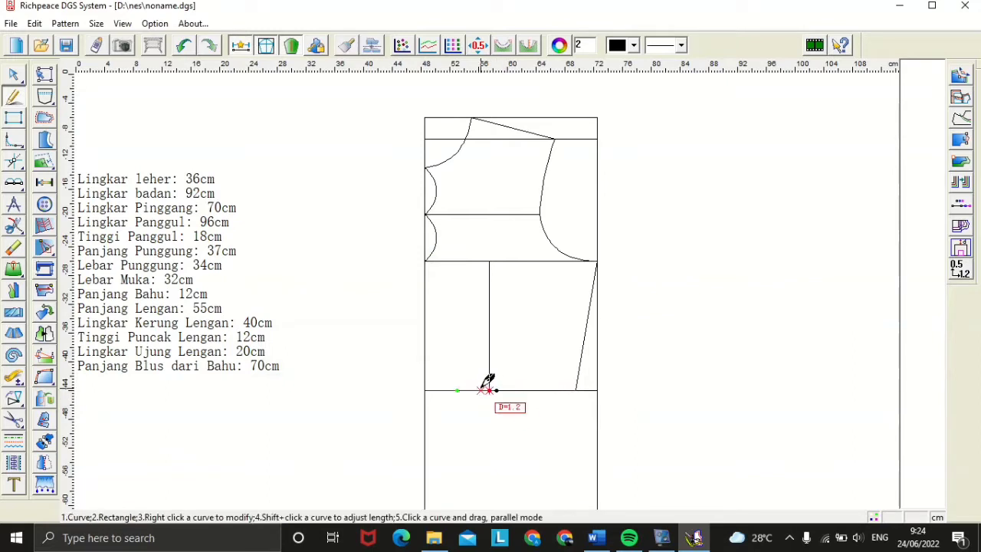
click(484, 390)
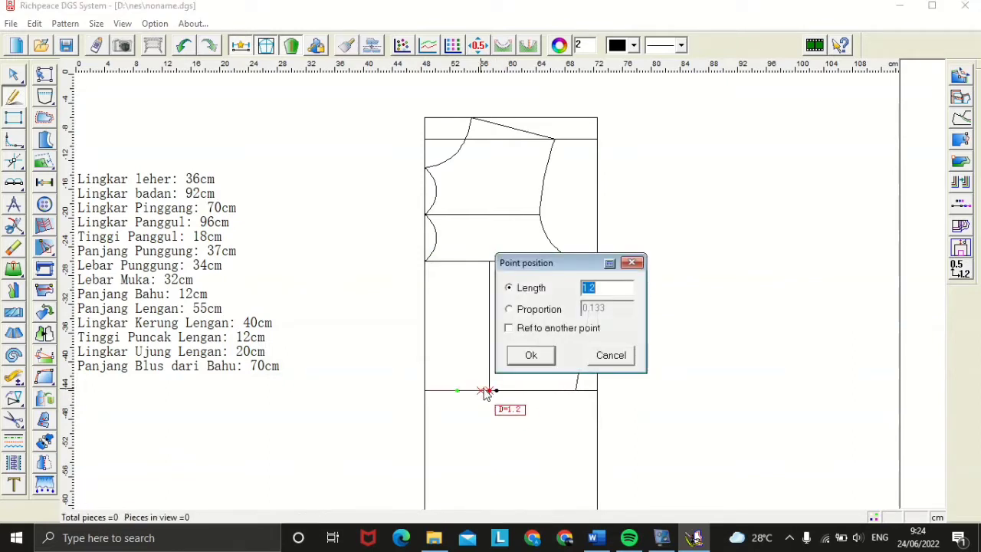
text(1)
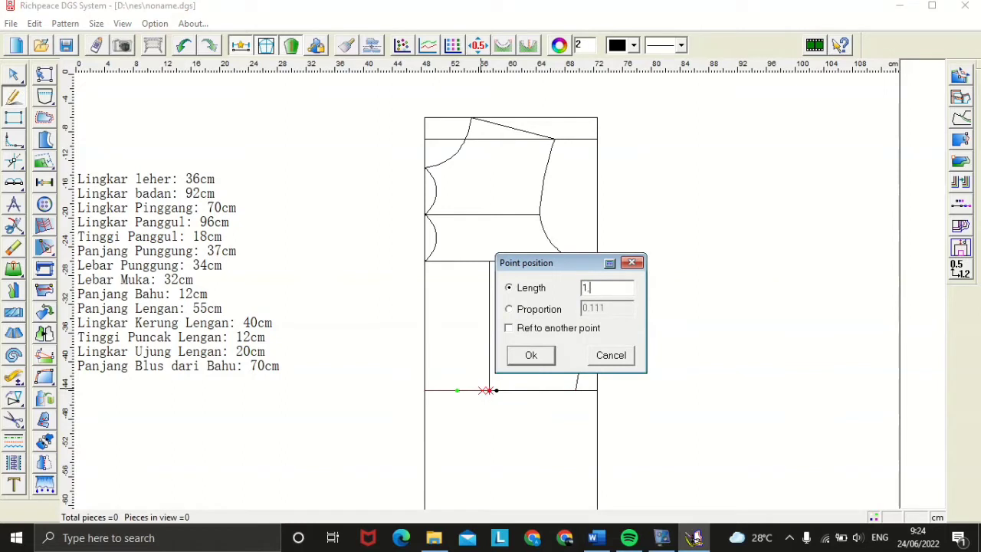
text(.5)
key(Return)
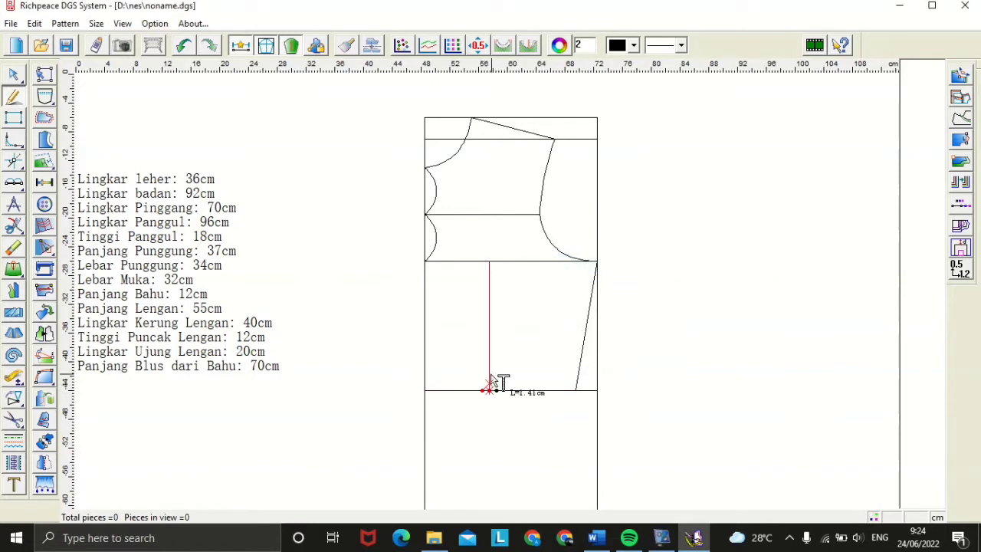
right_click(482, 397)
right_click(481, 397)
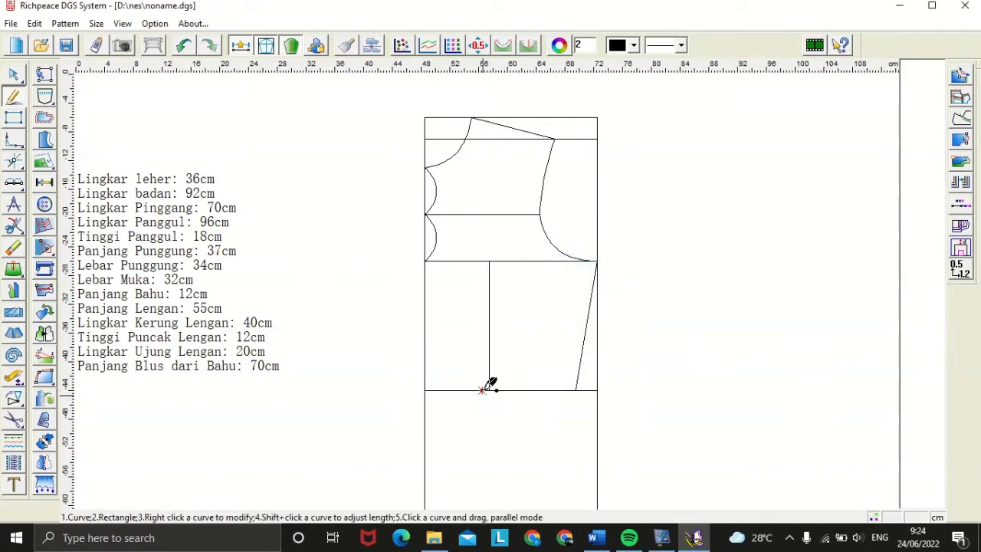
Step: Draw both upper dart legs from a point 4 cm below the centre line's top end to the two dart-width points on the waistline
click(489, 261)
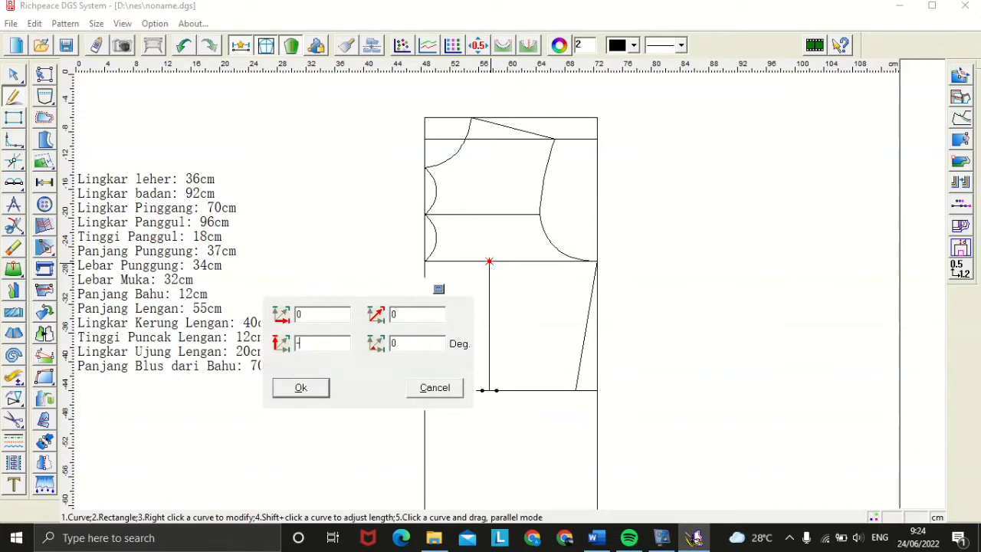
text(-4)
key(Return)
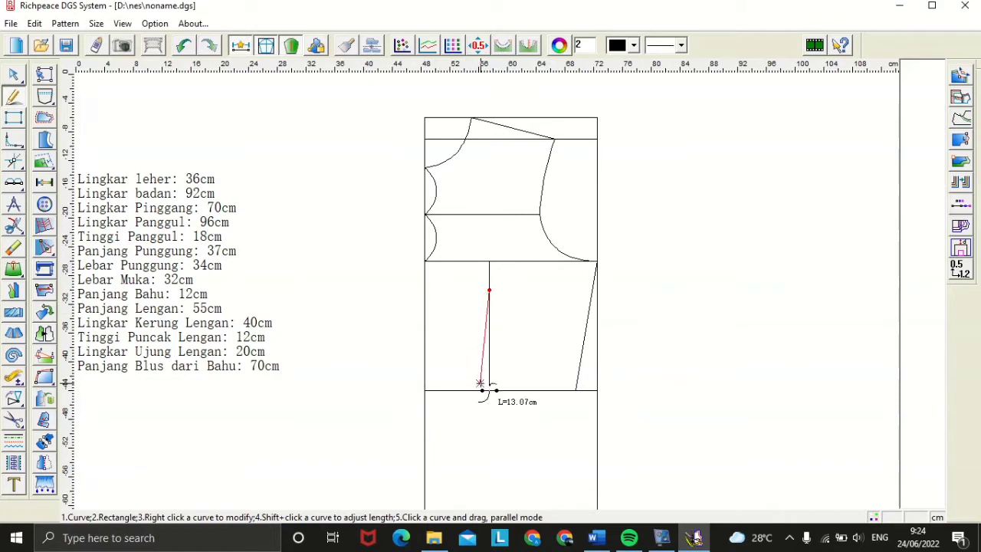
click(481, 391)
right_click(503, 360)
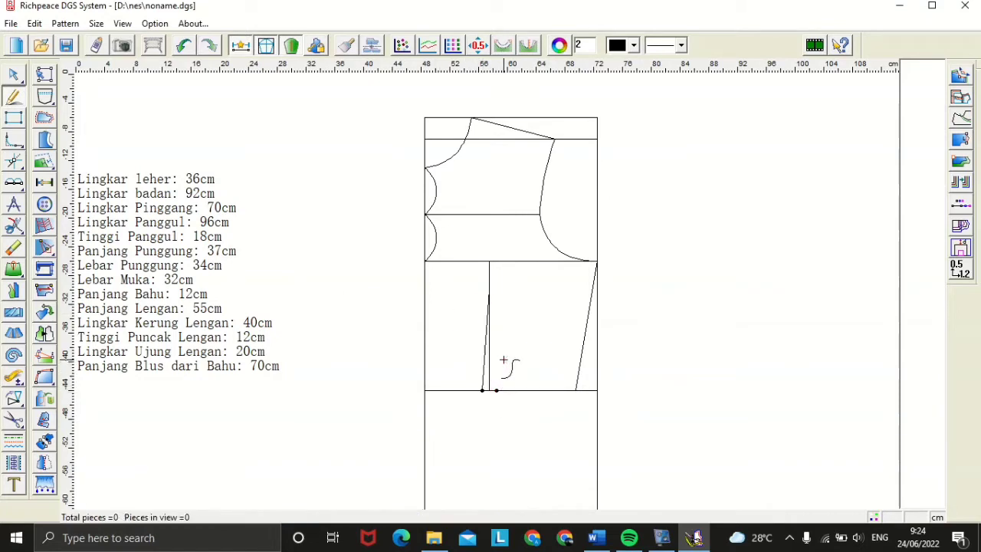
click(489, 290)
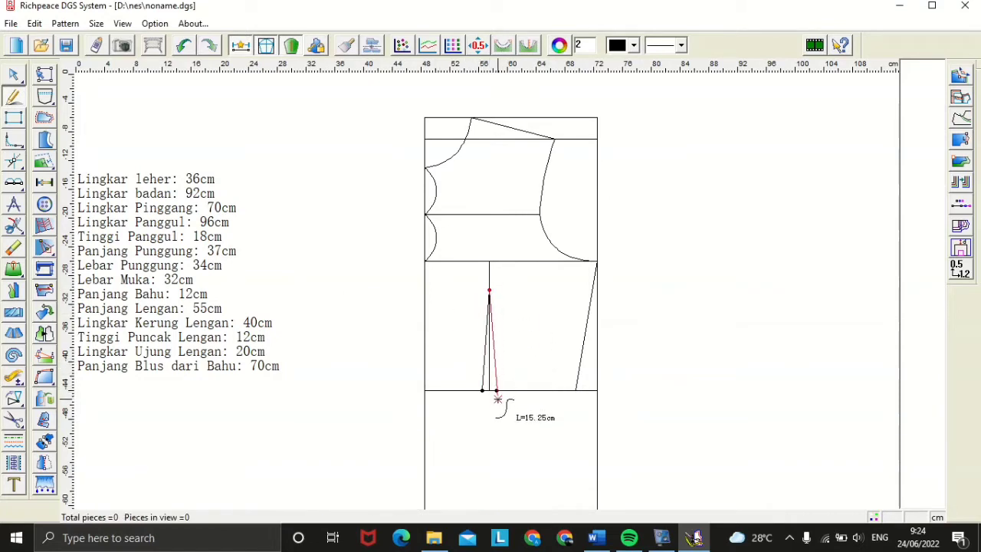
click(496, 392)
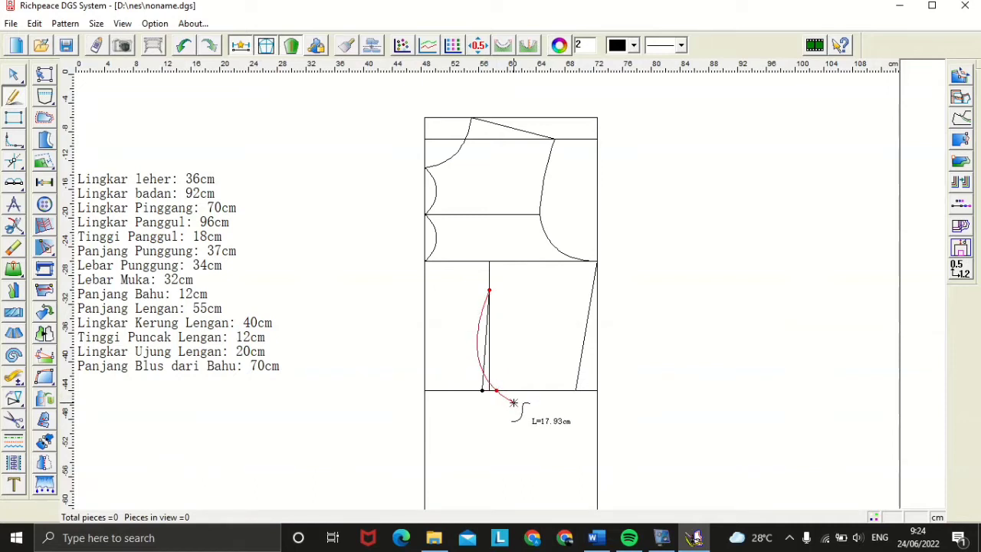
right_click(518, 401)
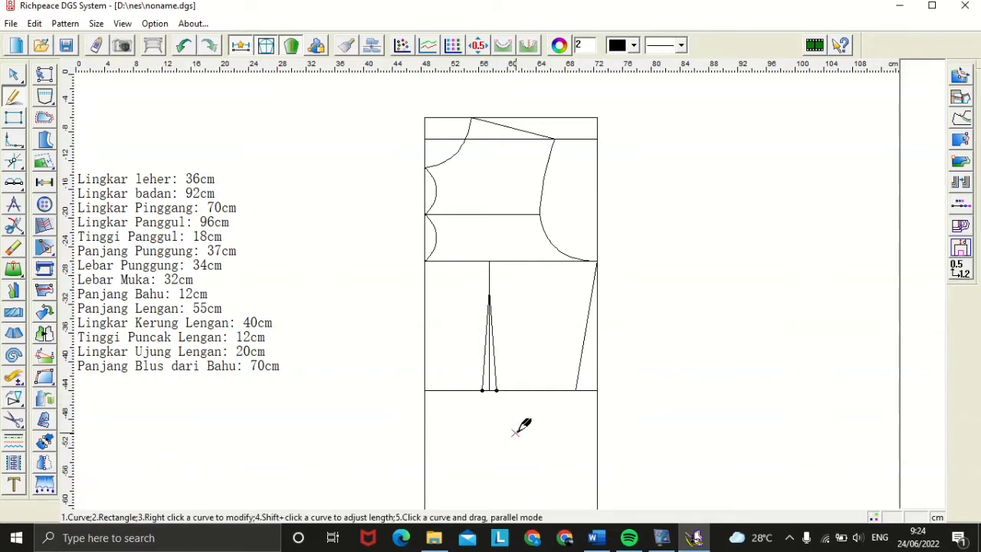
Step: Extend the dart centre with a vertical line 12 cm long running down from the waistline
right_click(503, 417)
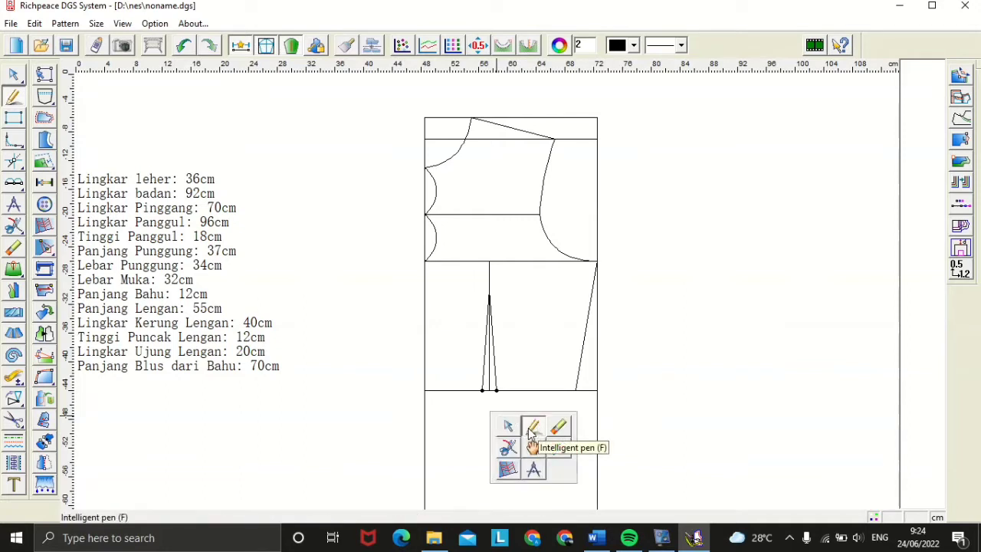
click(532, 432)
click(489, 389)
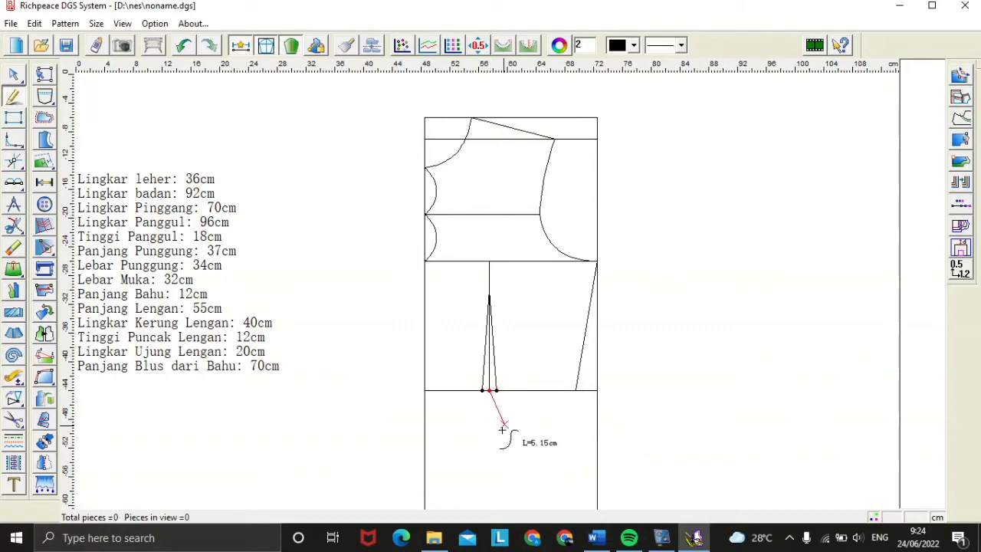
key(Return)
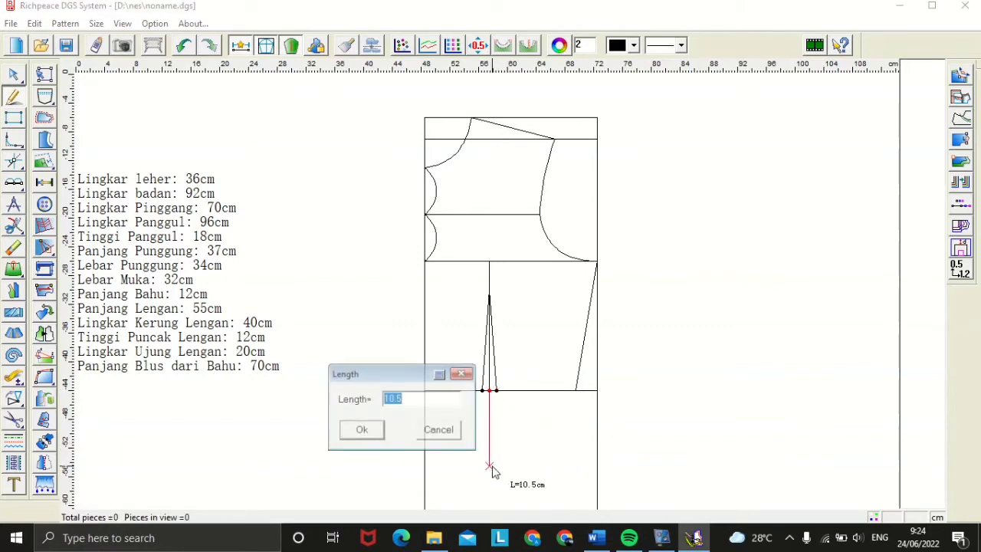
text(12)
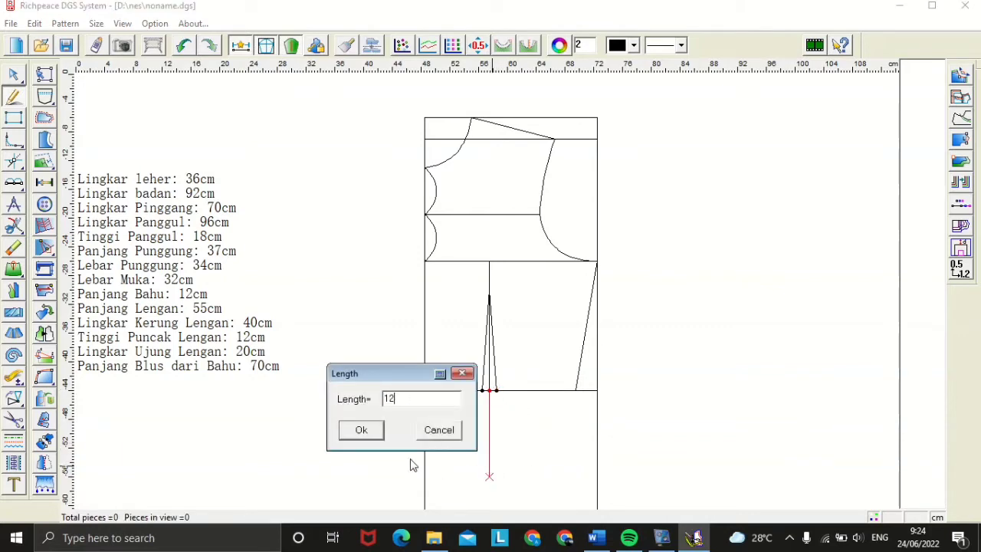
click(360, 430)
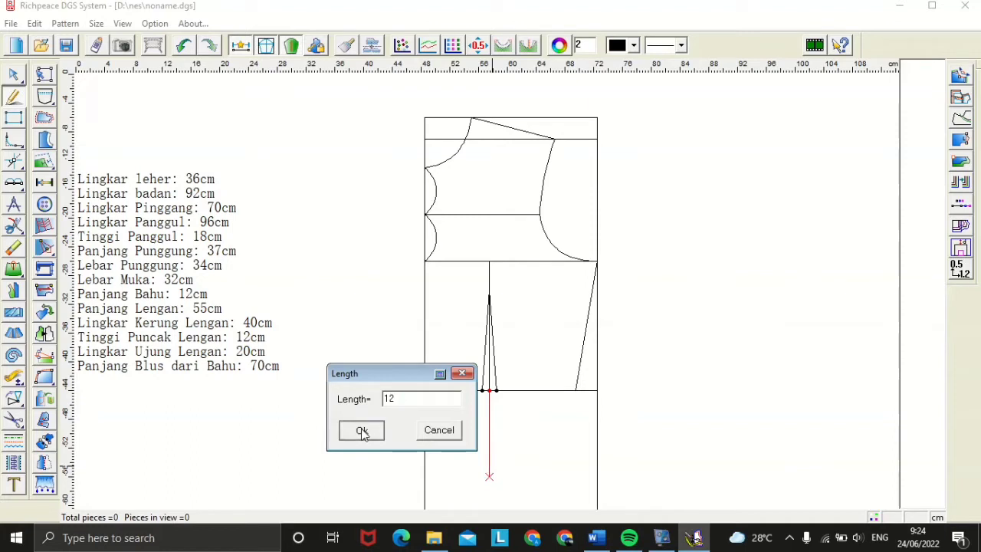
Step: Draw both lower dart legs from the lower end of the dart centre line to the dart-width points on the waistline
shift+right_click(491, 475)
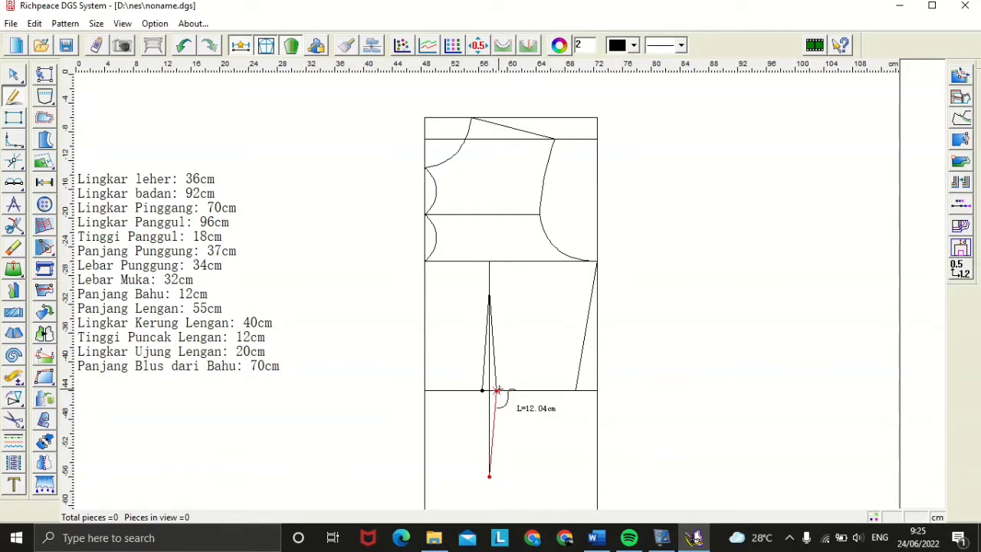
click(496, 391)
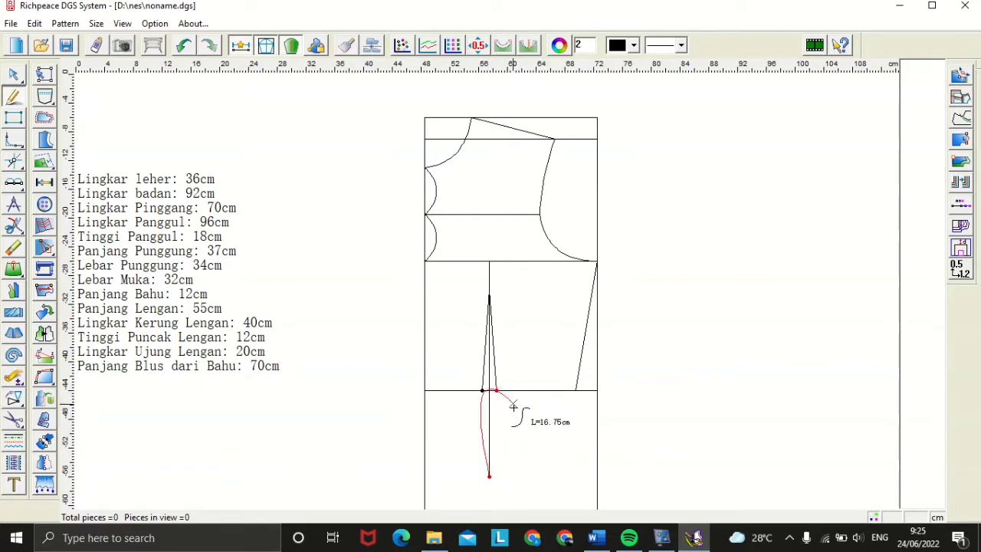
shift+right_click(490, 471)
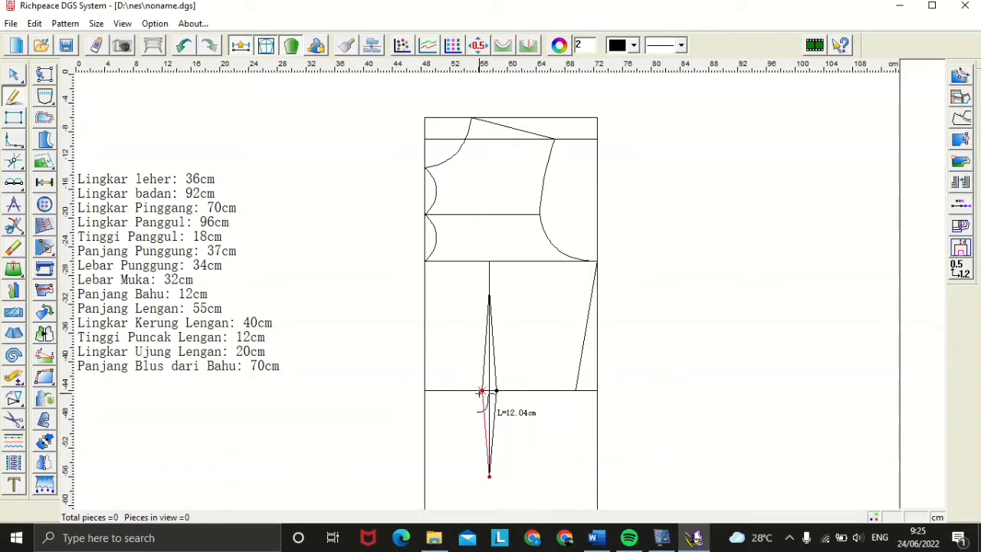
click(481, 392)
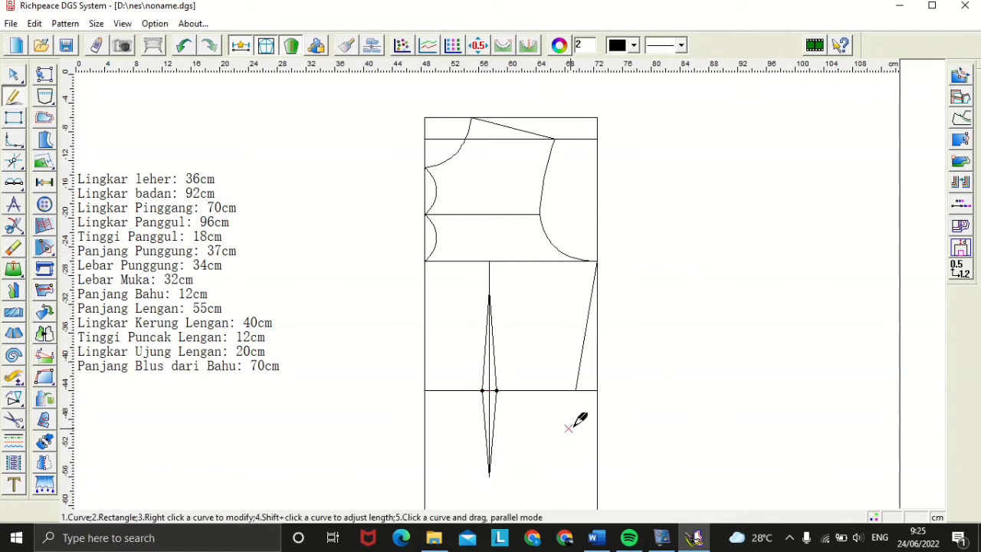
Step: Draw a horizontal hip line 25 cm long to the right from a point 18 cm below the waistline on the frame's left edge
key(plus)
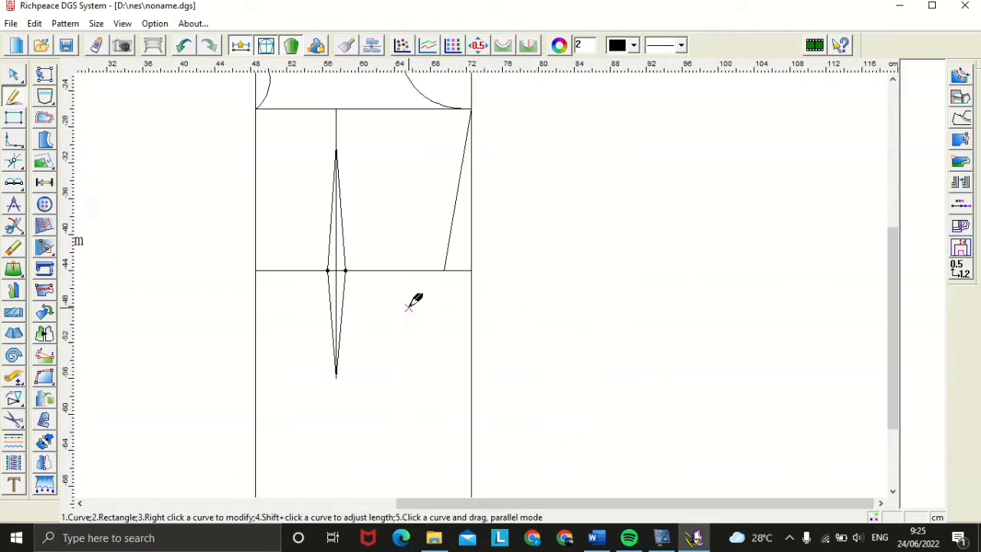
key(minus)
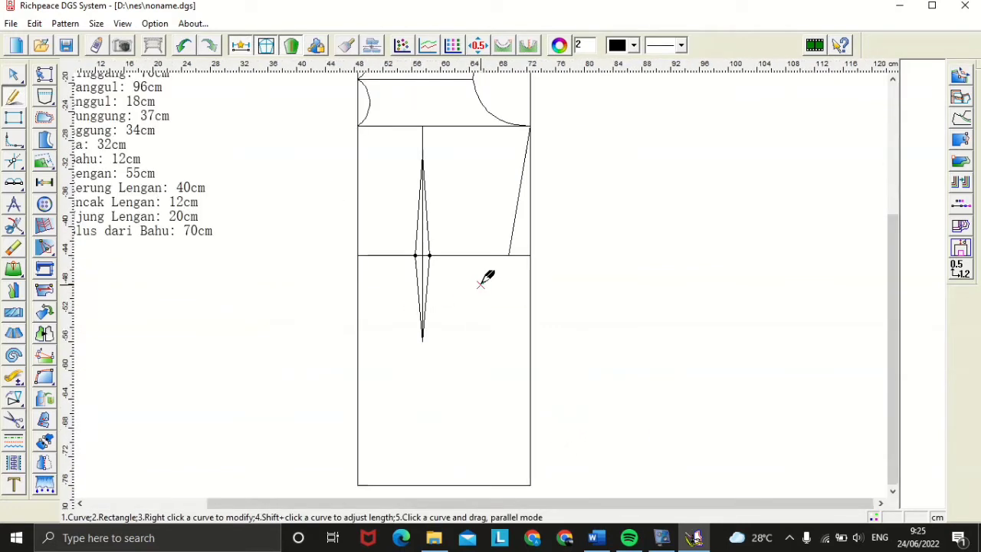
click(357, 346)
text(1)
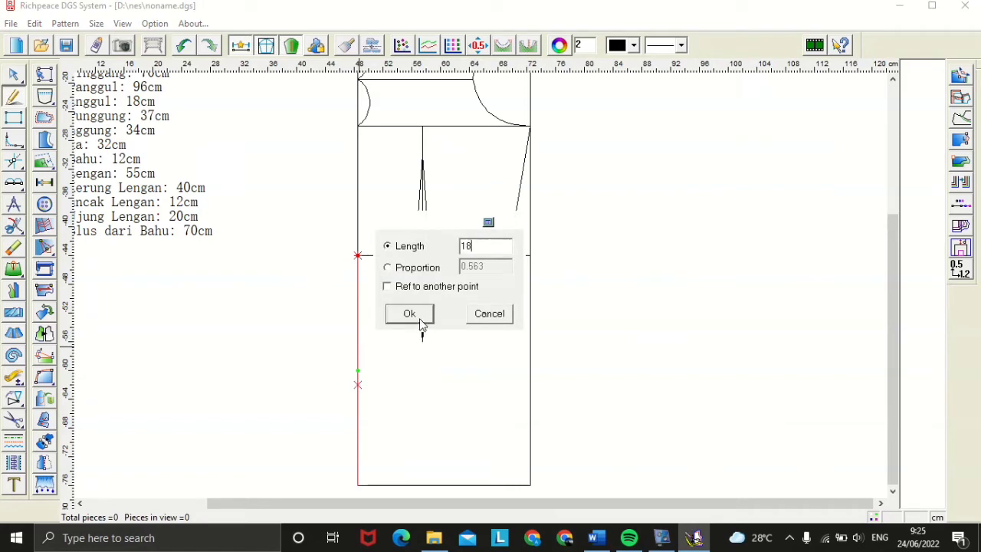
text(8)
click(409, 314)
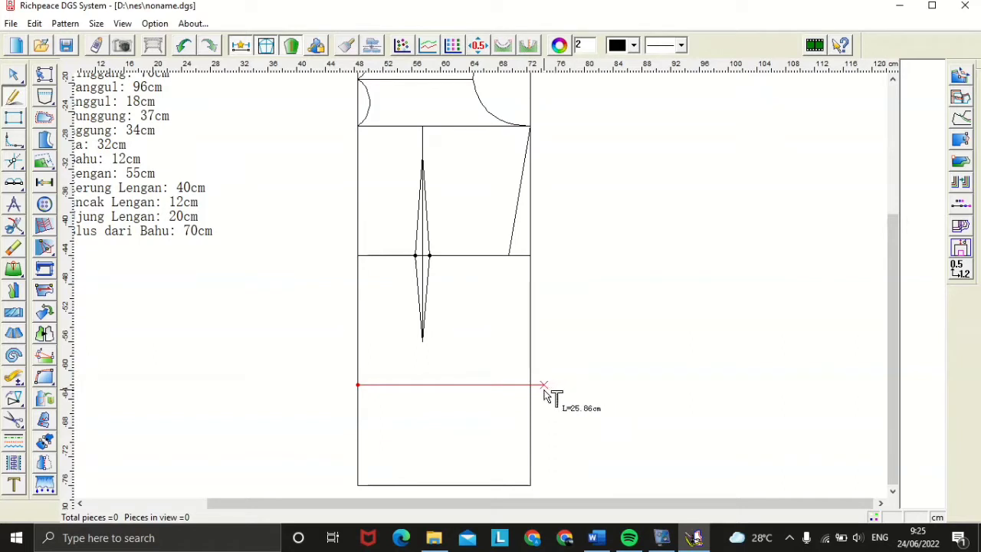
click(544, 390)
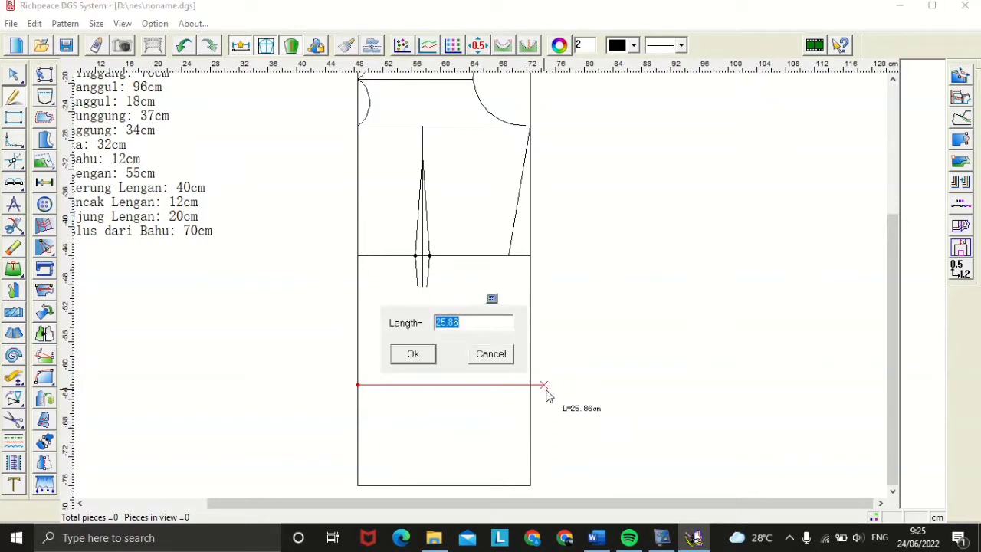
text(2)
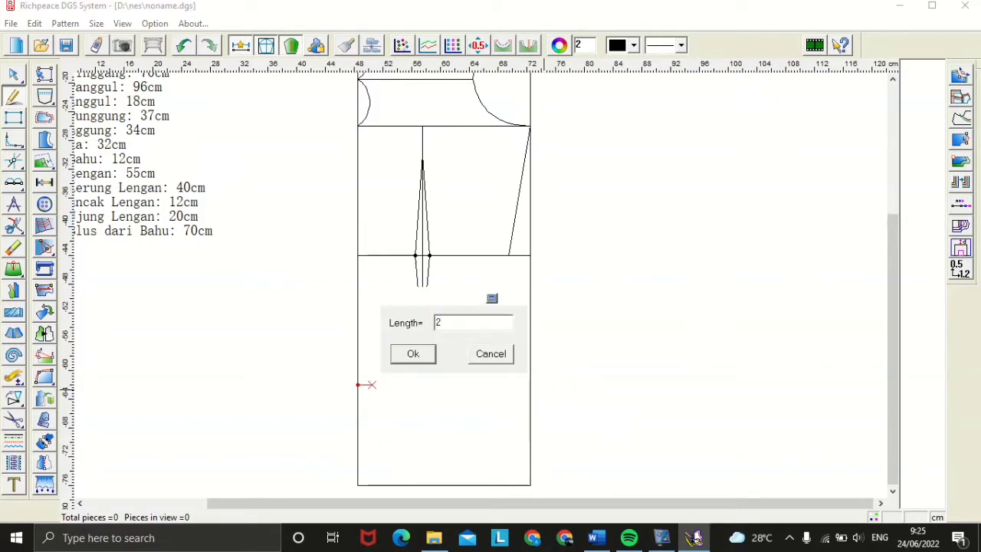
text(5)
click(415, 355)
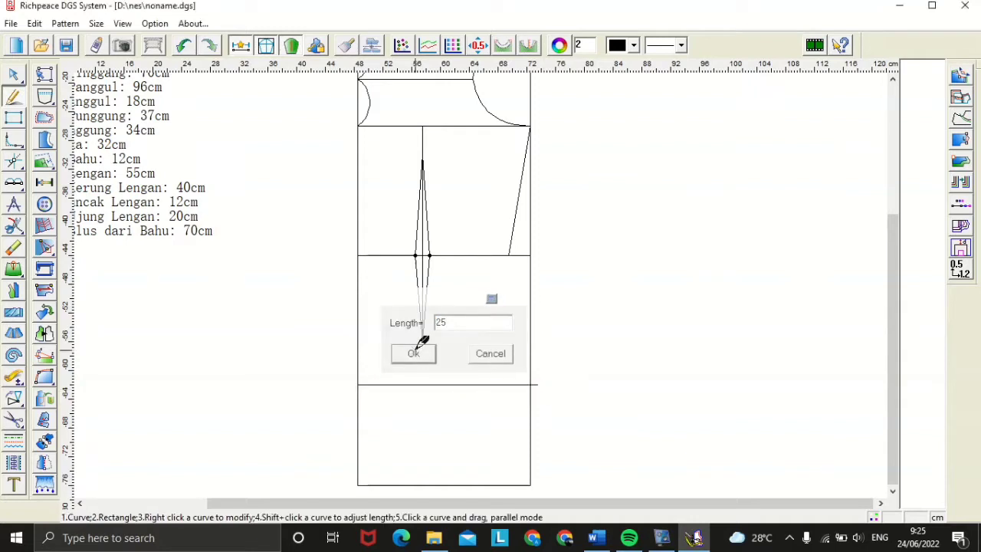
Step: Draw a straight side seam from the waist end of the upper side seam down to the hip line's right end
right_click(525, 264)
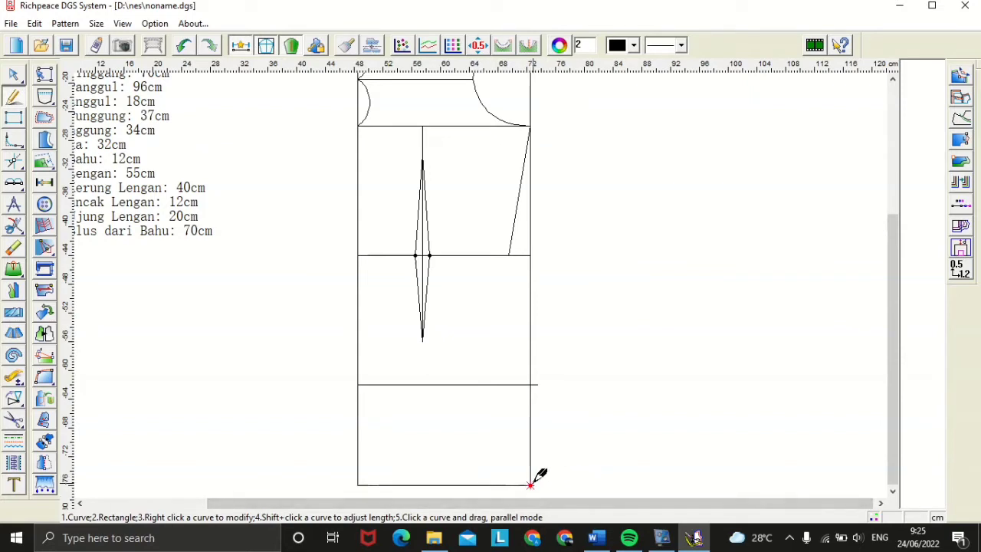
click(509, 255)
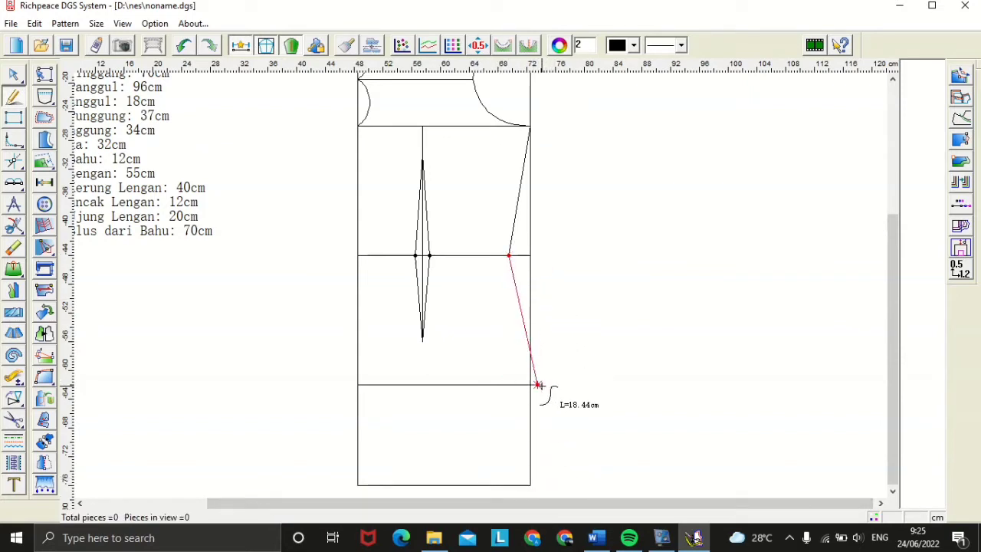
click(537, 384)
right_click(571, 381)
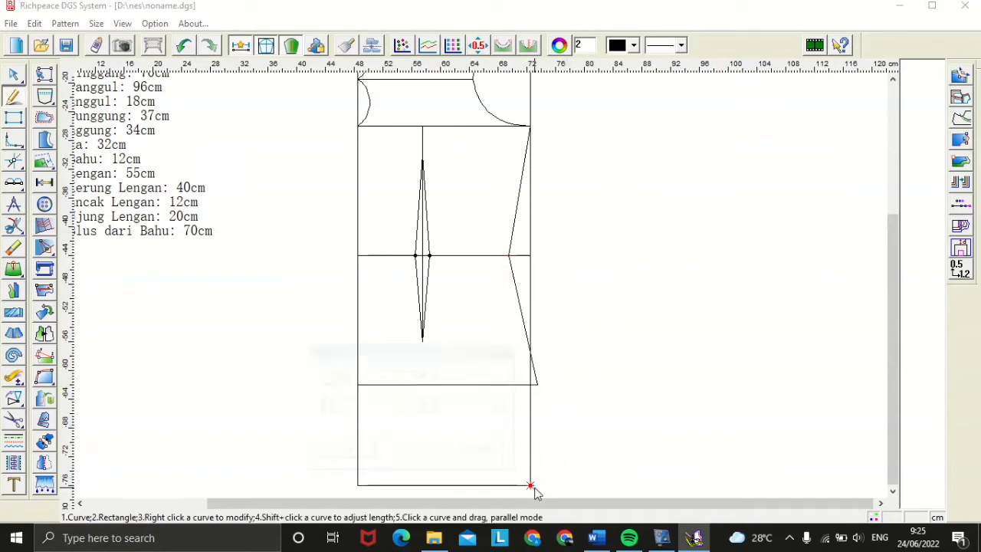
Step: Draw a slanted hem line from a point offset 3,5 horizontally and 3 vertically from the frame's lower right corner to its lower left corner
key(Return)
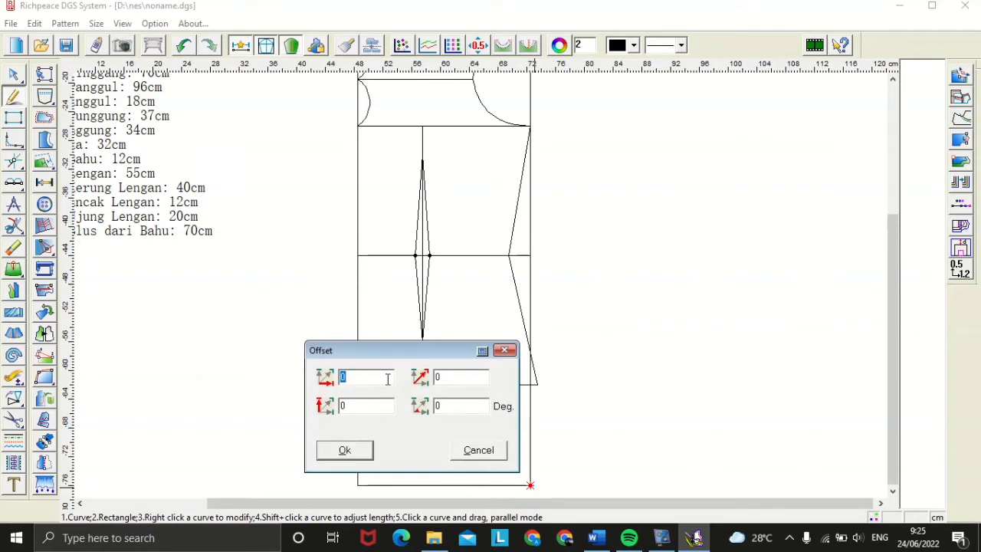
text(3)
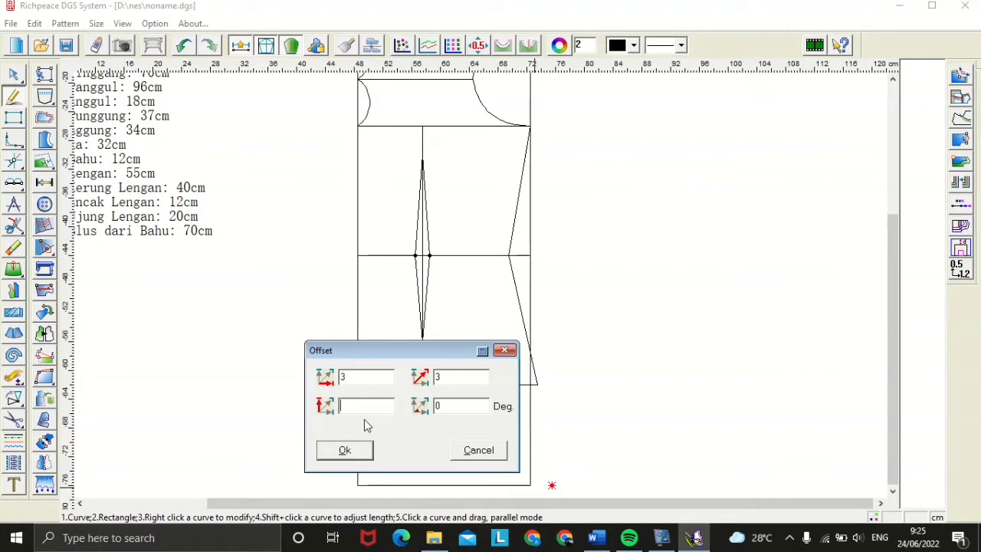
text(2)
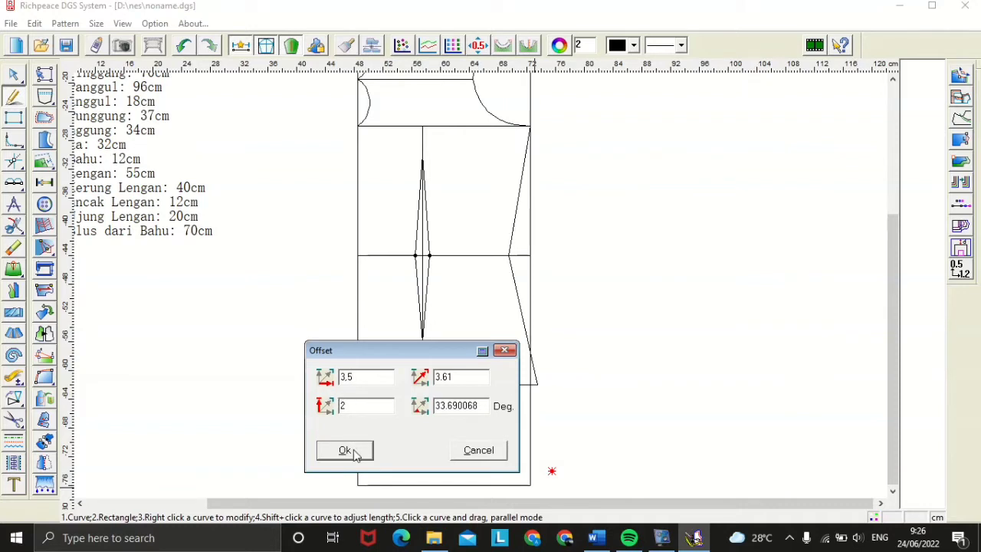
key(BackSpace)
text(3)
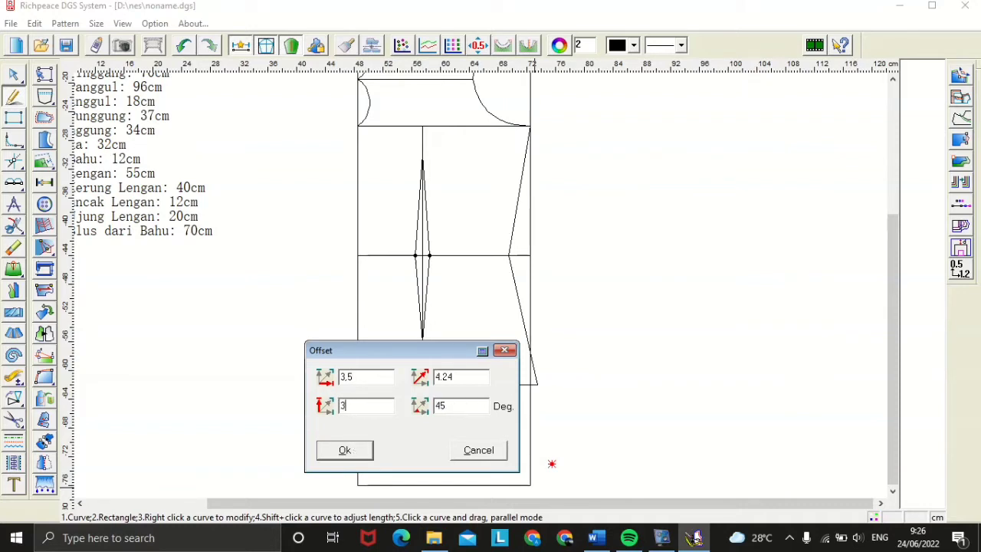
click(337, 452)
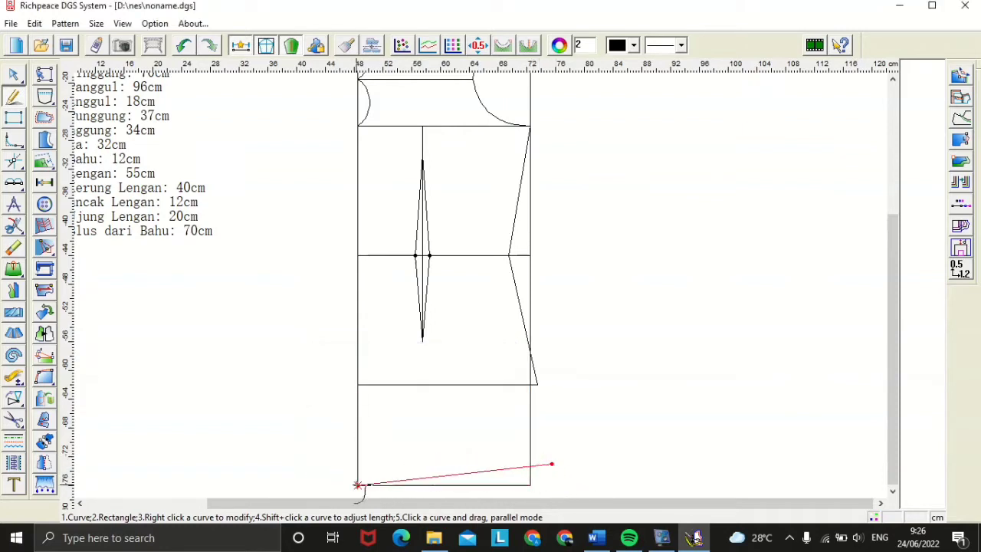
click(358, 485)
right_click(383, 481)
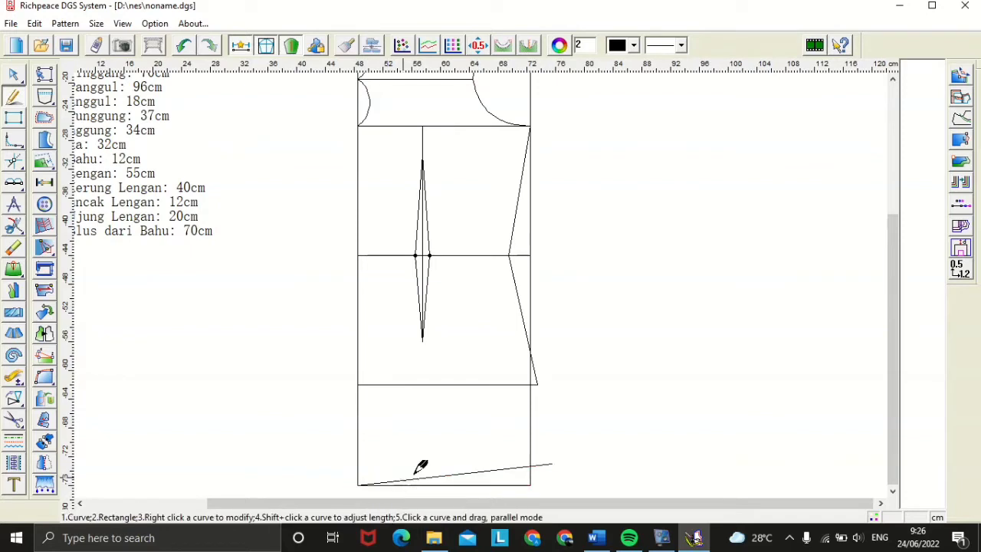
Step: Draw a straight side seam from the hem line's raised right end up to the hip line's right end
click(551, 463)
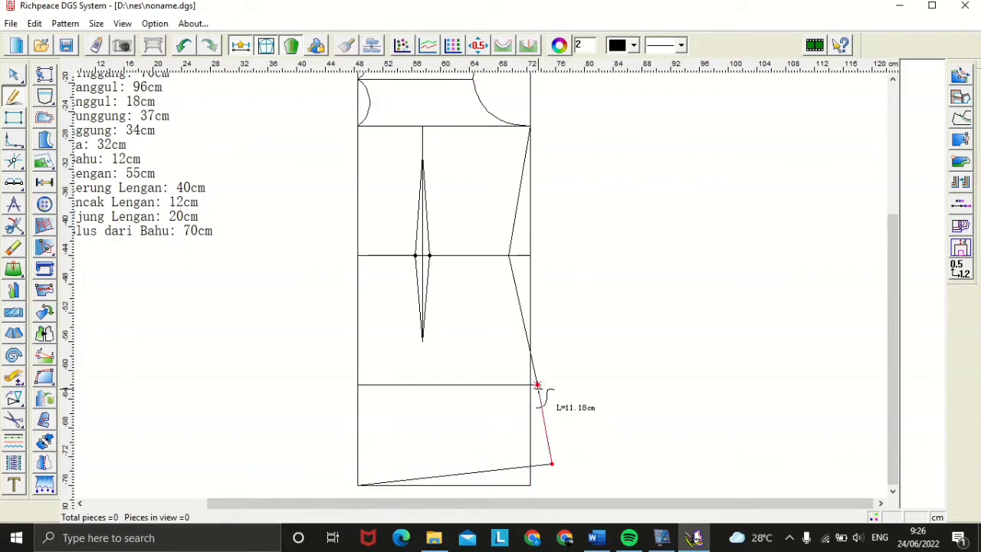
click(538, 385)
right_click(567, 416)
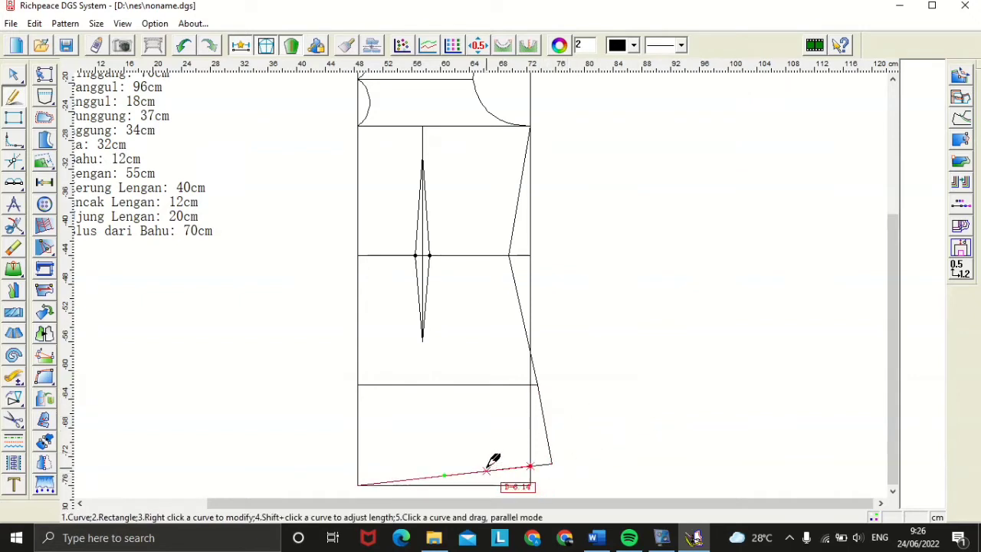
Step: Bend the side seam between the waistline and the hip line slightly outward into a smooth curve
right_click(520, 304)
scroll(520, 304, up, 3)
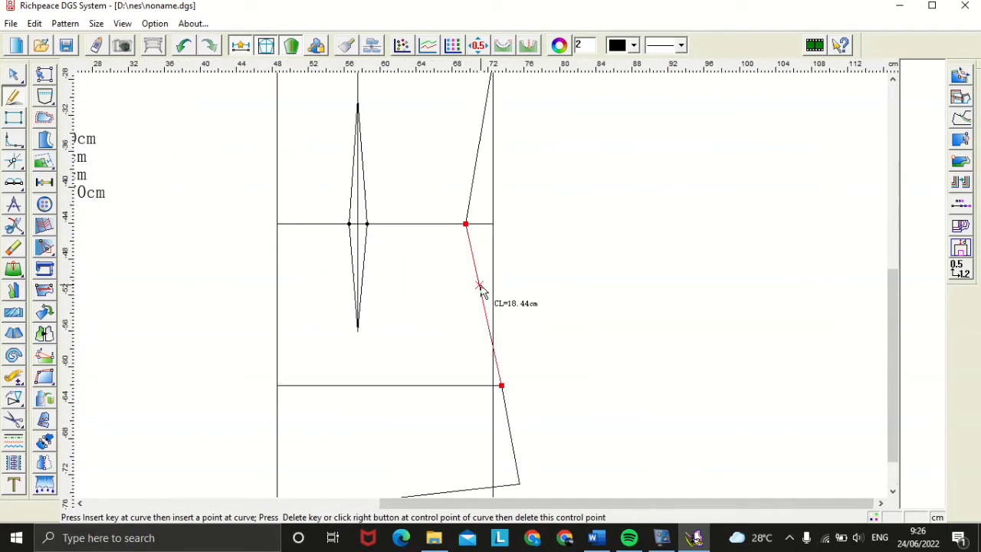
mouse_move(480, 288)
mouse_down()
mouse_move(488, 290)
mouse_move(477, 257)
mouse_move(481, 287)
mouse_up()
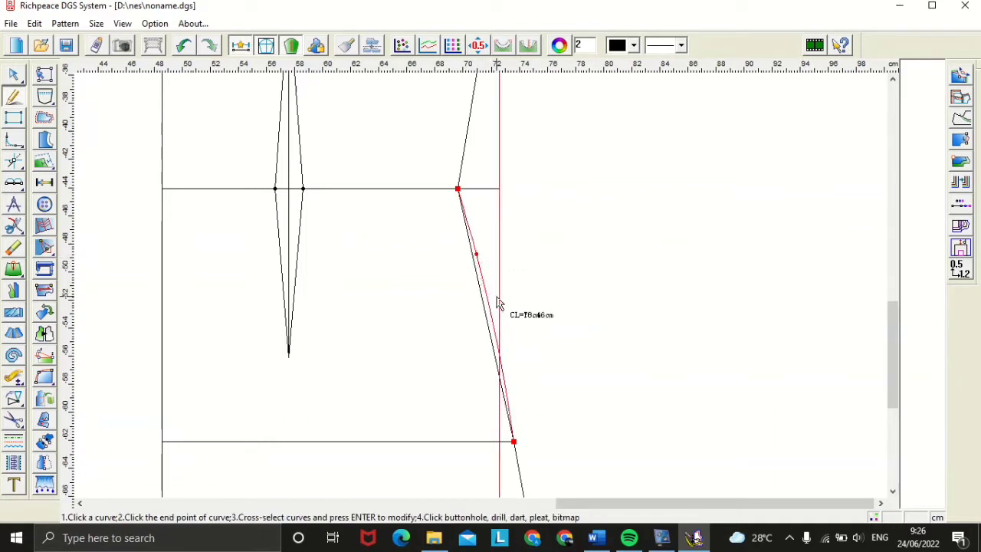
right_click(515, 311)
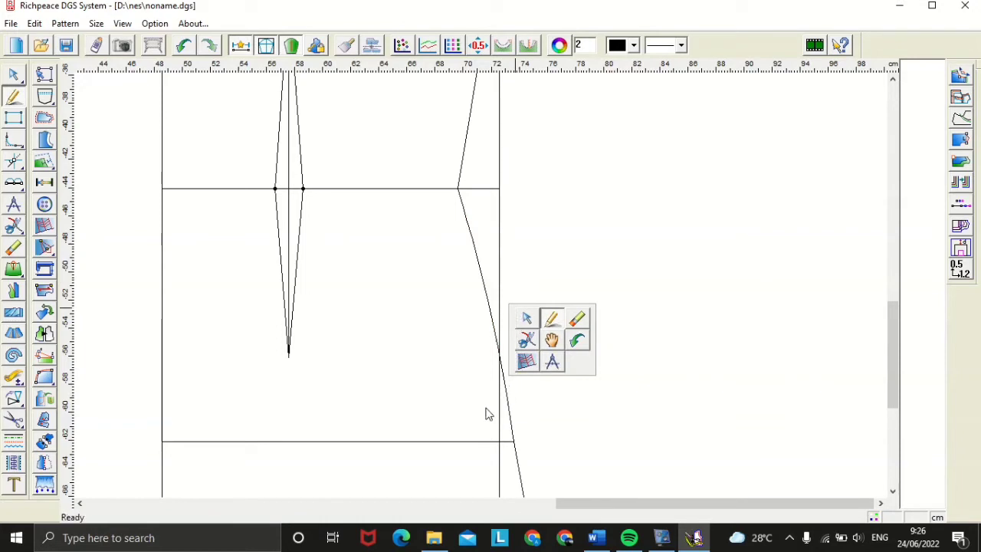
click(551, 318)
Step: Bend the slanted hem line downward into a shallow curve about 27.2 cm long, keeping its two ends in place
scroll(485, 278, up, 1)
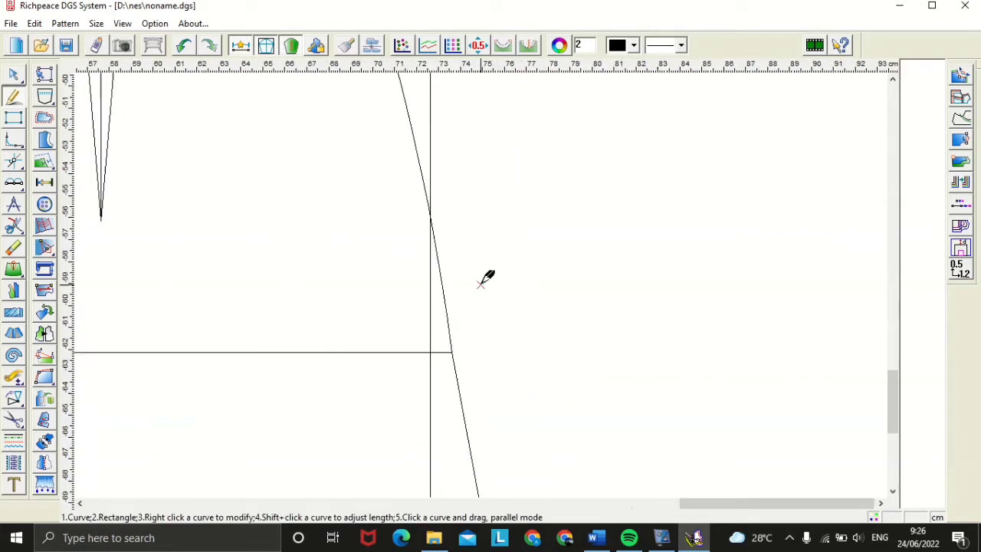
scroll(485, 278, up, 1)
scroll(486, 276, down, 4)
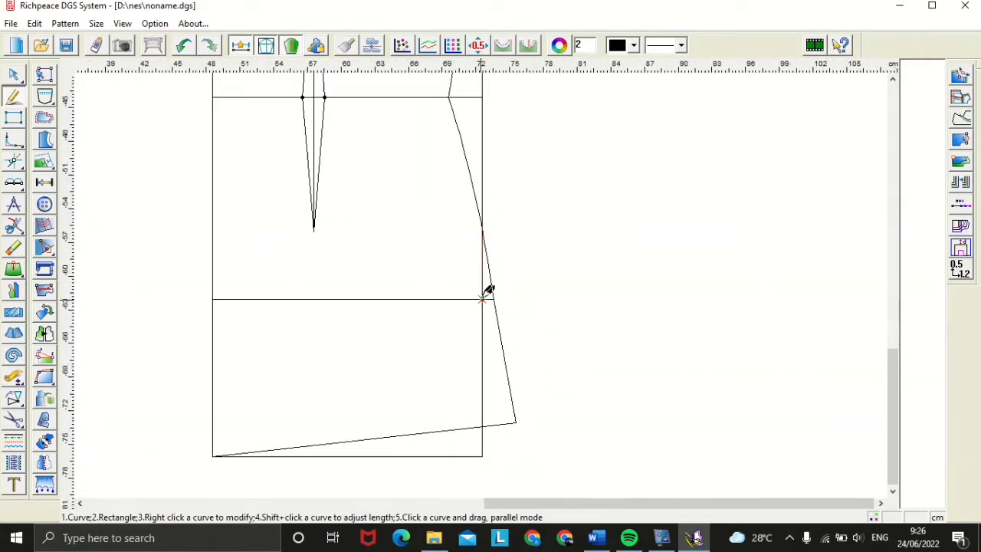
scroll(488, 295, down, 1)
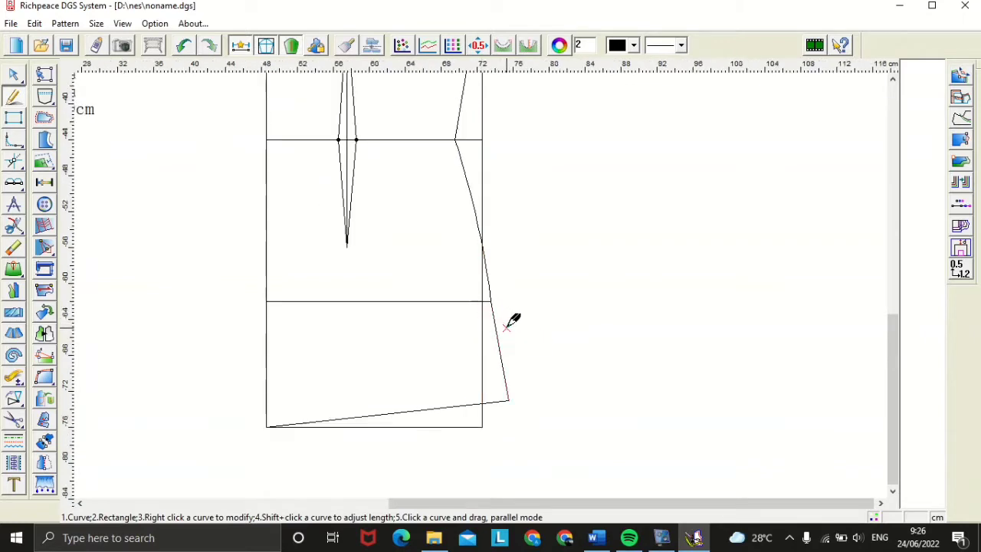
right_click(412, 410)
click(408, 412)
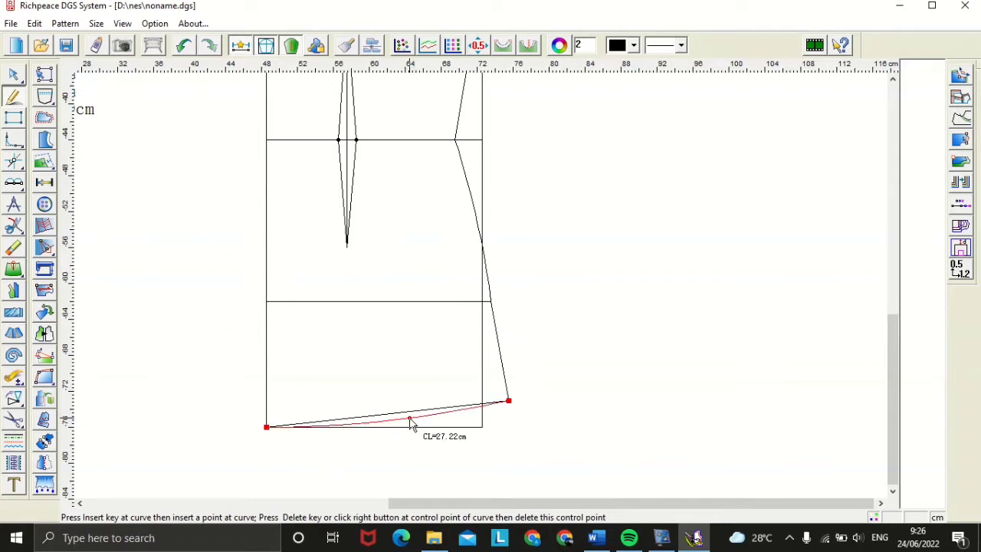
click(409, 418)
click(432, 439)
right_click(432, 440)
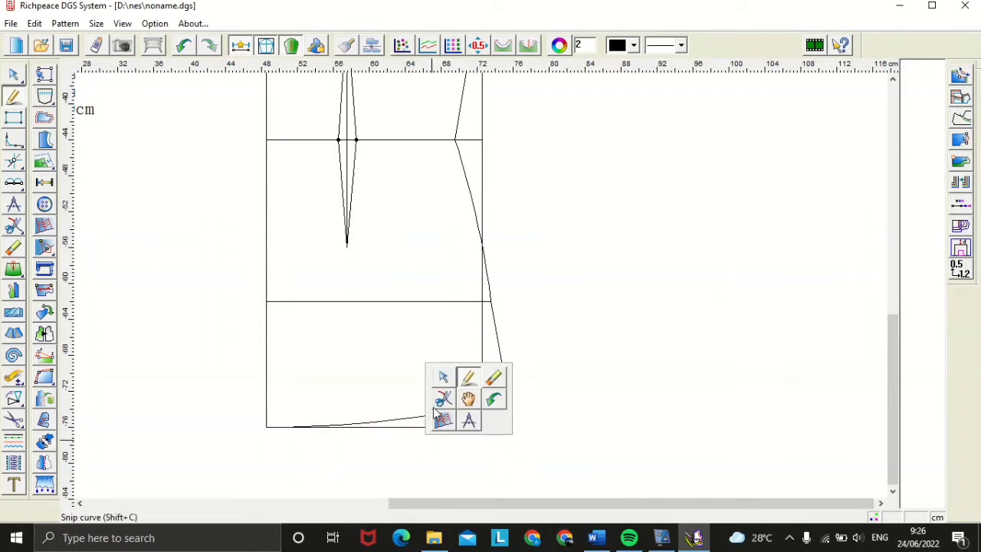
click(534, 377)
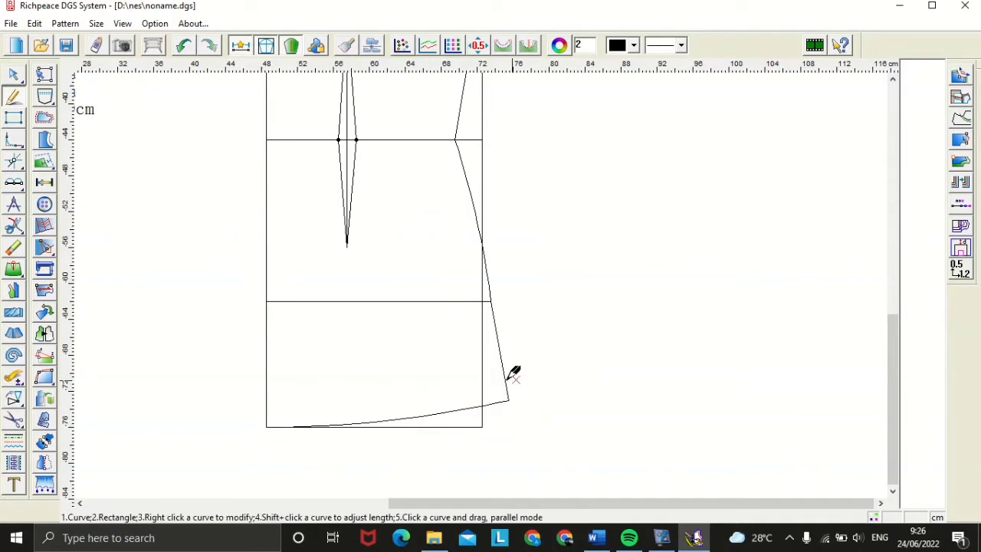
Step: Draw a vertical line extending 5 cm straight down from the frame's lower left corner, using a vertical offset of -5
scroll(503, 380, up, 2)
scroll(479, 285, down, 5)
scroll(484, 276, down, 1)
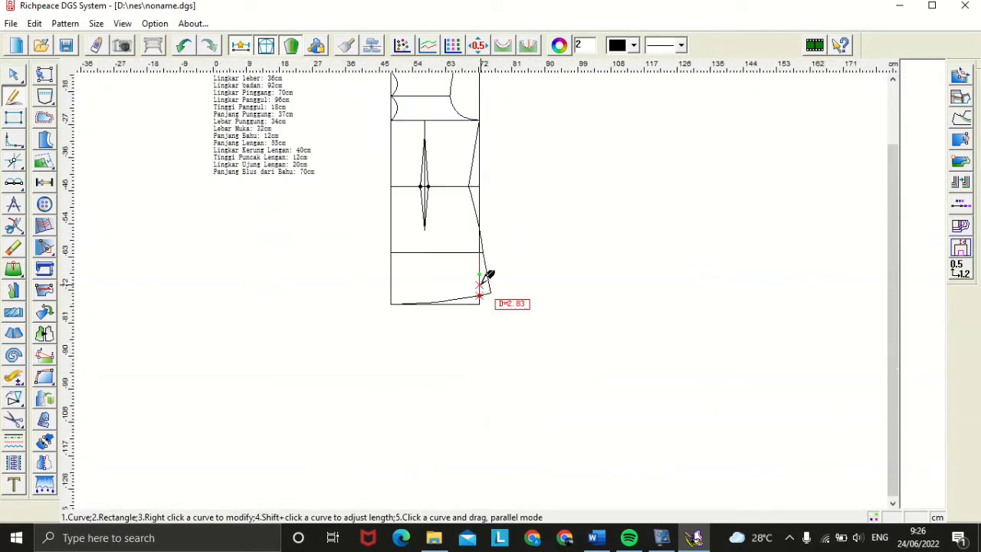
scroll(486, 280, down, 2)
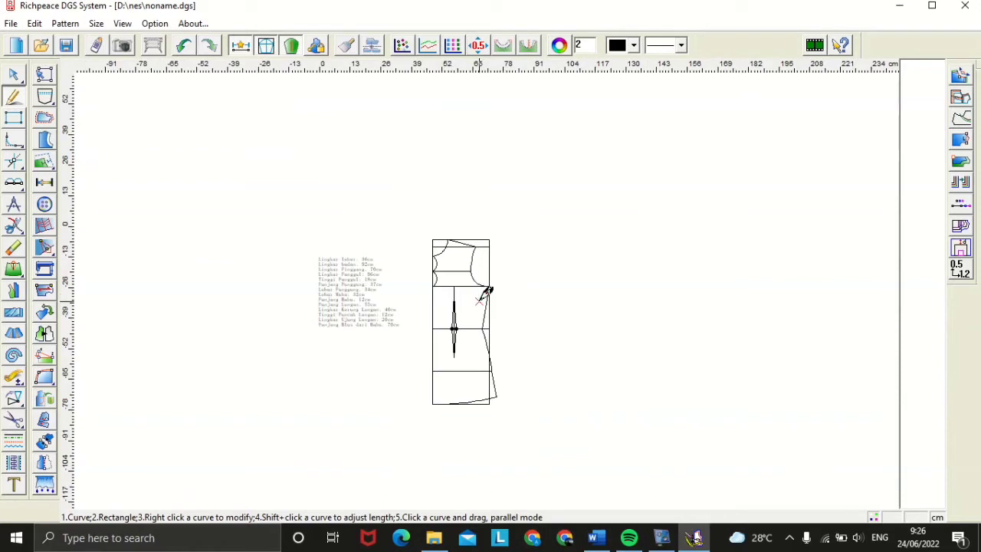
scroll(487, 291, up, 2)
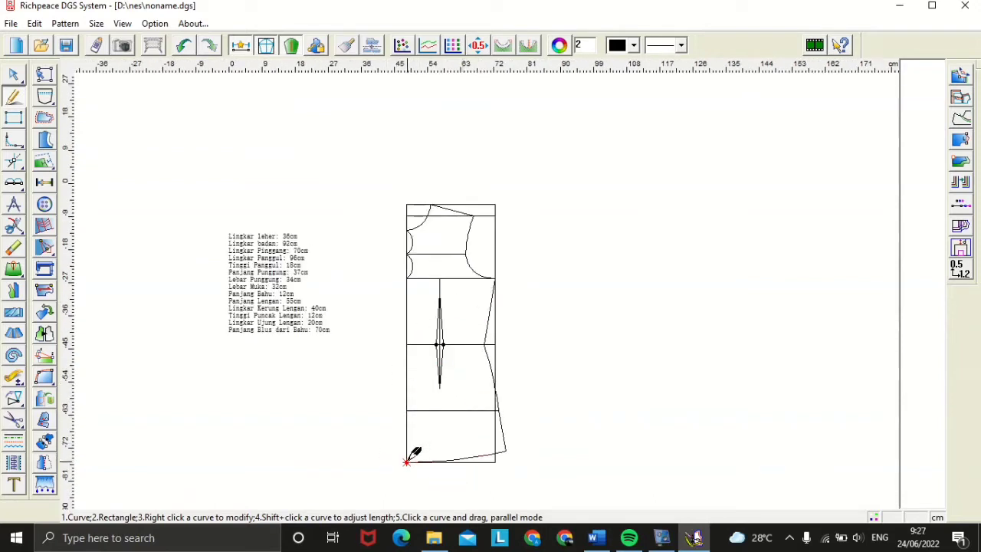
key(Return)
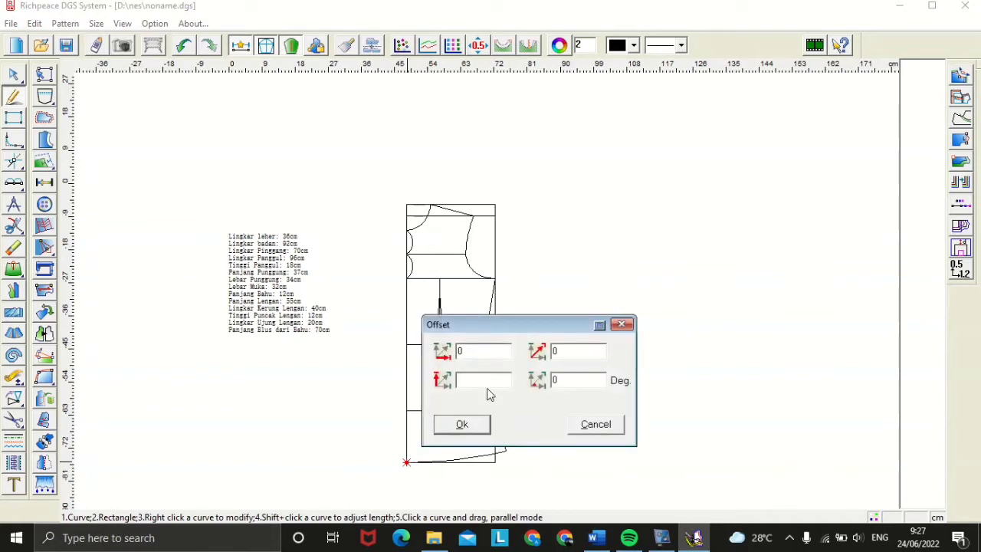
text(-5)
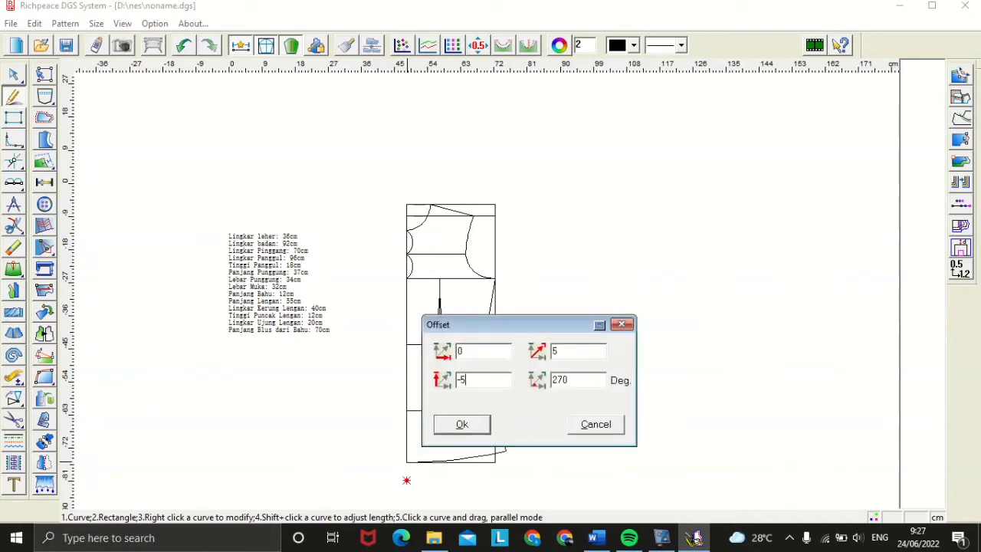
click(479, 428)
Step: Draw a straight line from the lower end of the 5 cm extension to the raised right end of the hem
scroll(406, 462, up, 2)
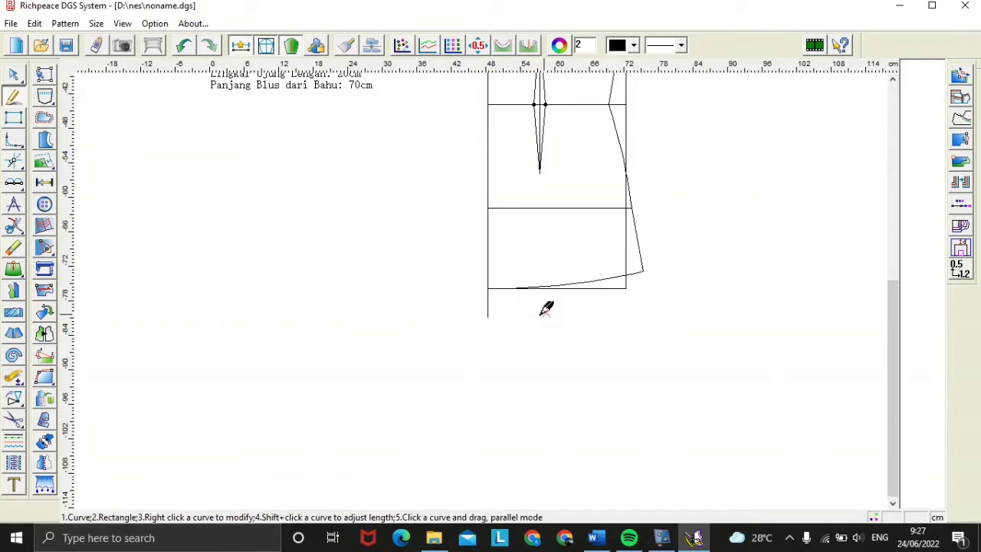
click(488, 316)
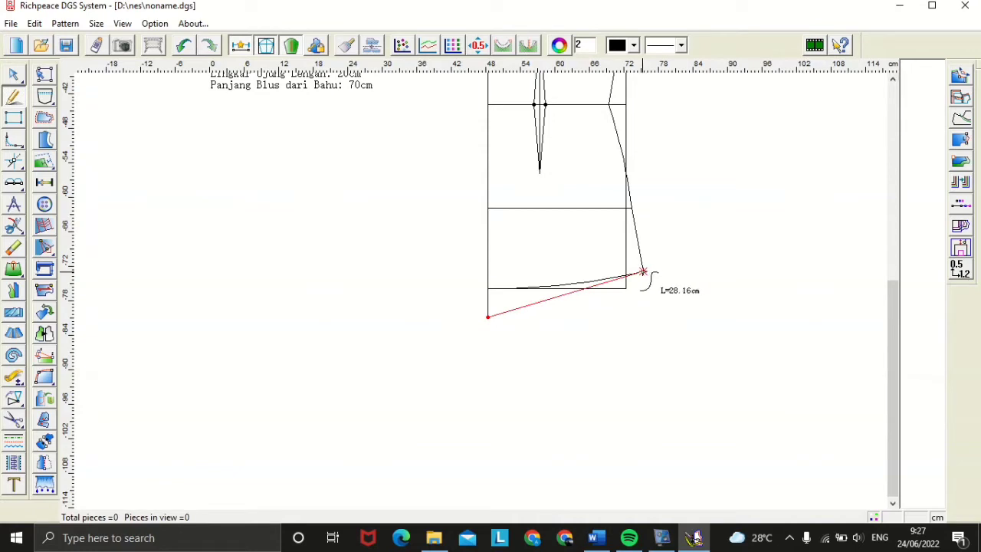
click(644, 271)
right_click(667, 293)
Step: Bend the new lower hem line downward into a gentle curve about 28.3 cm long
right_click(580, 289)
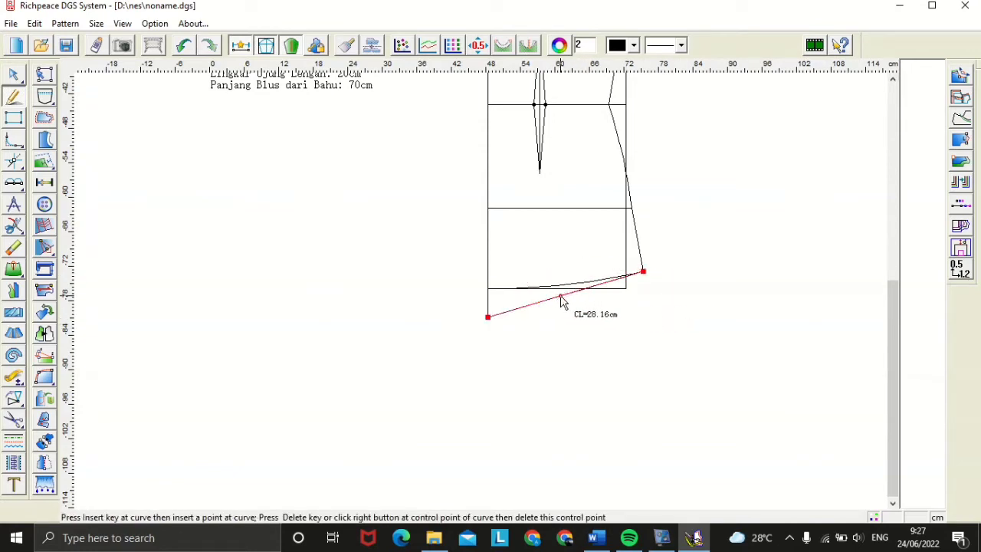
mouse_move(558, 299)
mouse_down()
mouse_move(575, 312)
mouse_move(558, 303)
mouse_up()
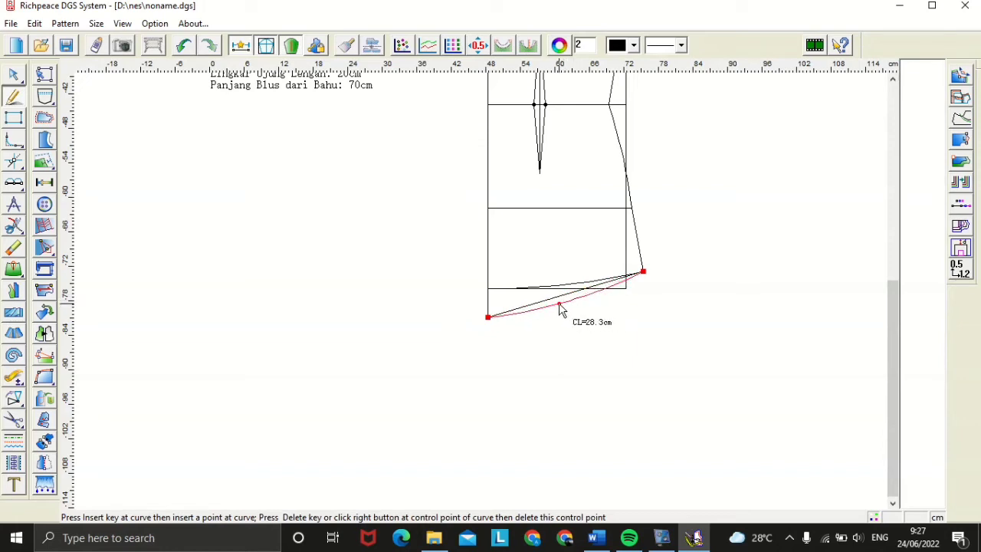
click(559, 303)
right_click(594, 314)
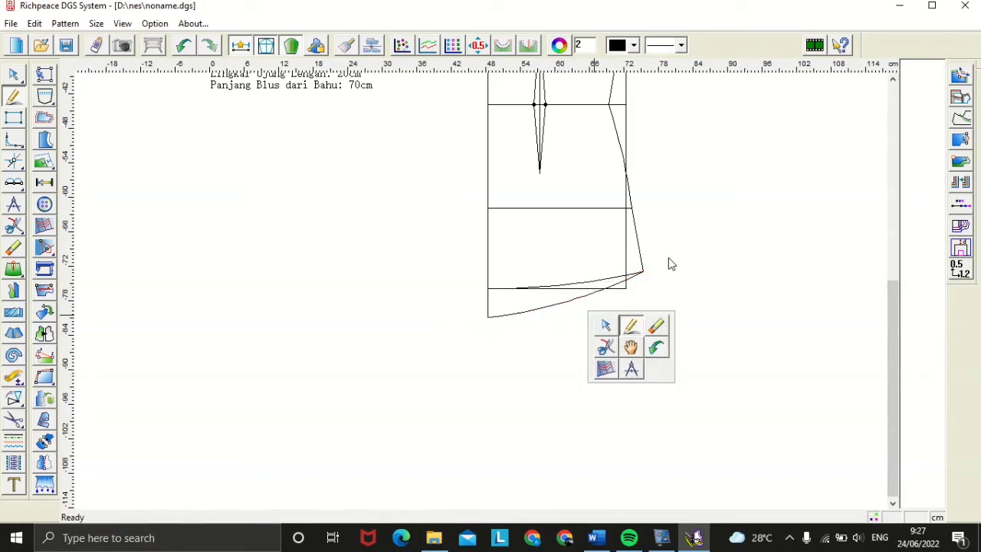
click(687, 254)
Step: Draw a second construction rectangle 22 cm wide and 70 cm high to the right of the first pattern, level with its top
scroll(646, 225, down, 2)
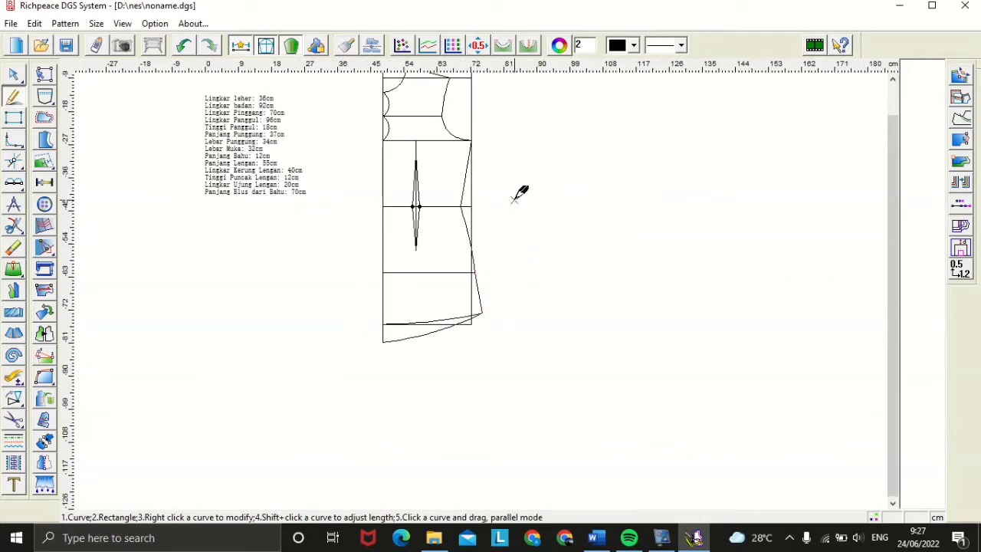
scroll(484, 285, down, 1)
scroll(481, 291, up, 1)
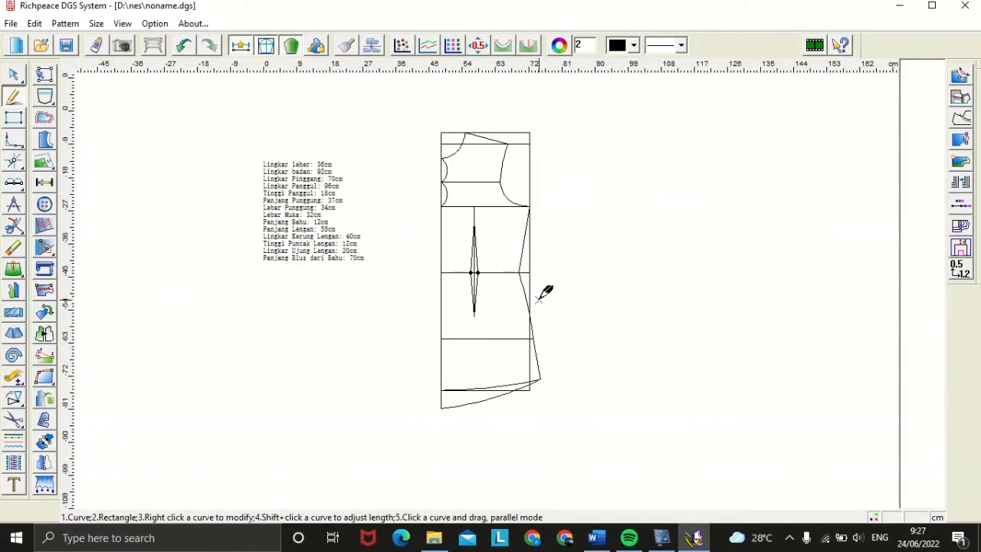
scroll(494, 283, down, 1)
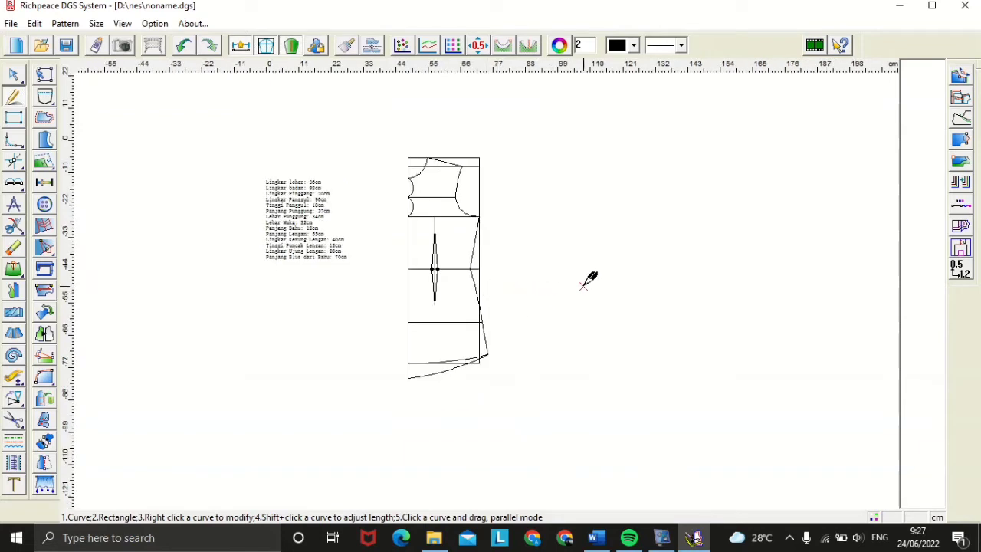
scroll(494, 284, down, 1)
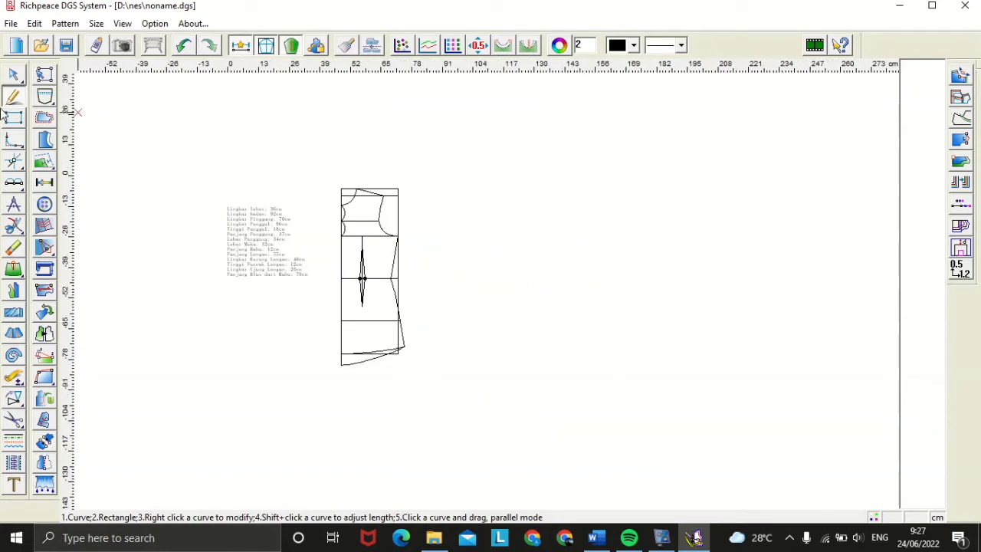
click(14, 117)
scroll(452, 222, up, 1)
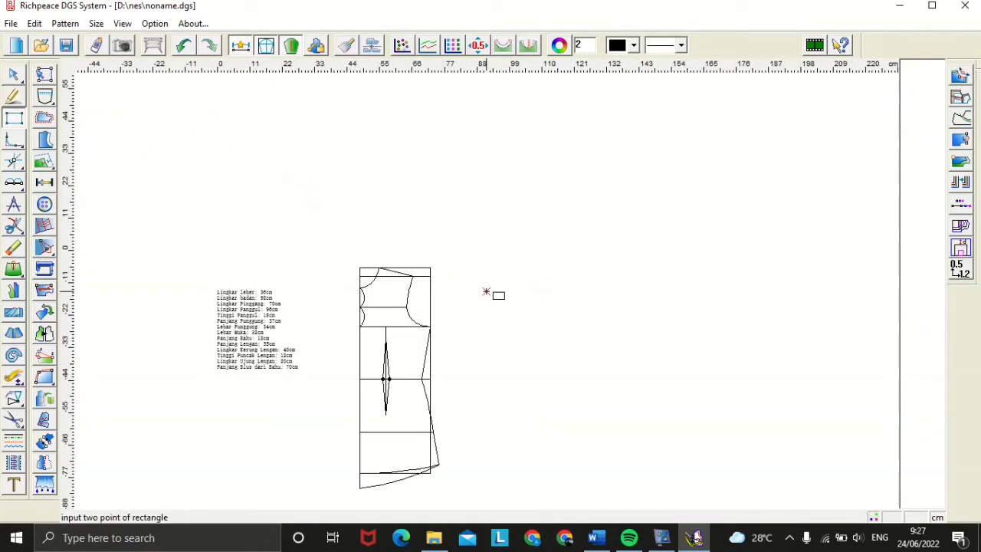
scroll(484, 356, up, 1)
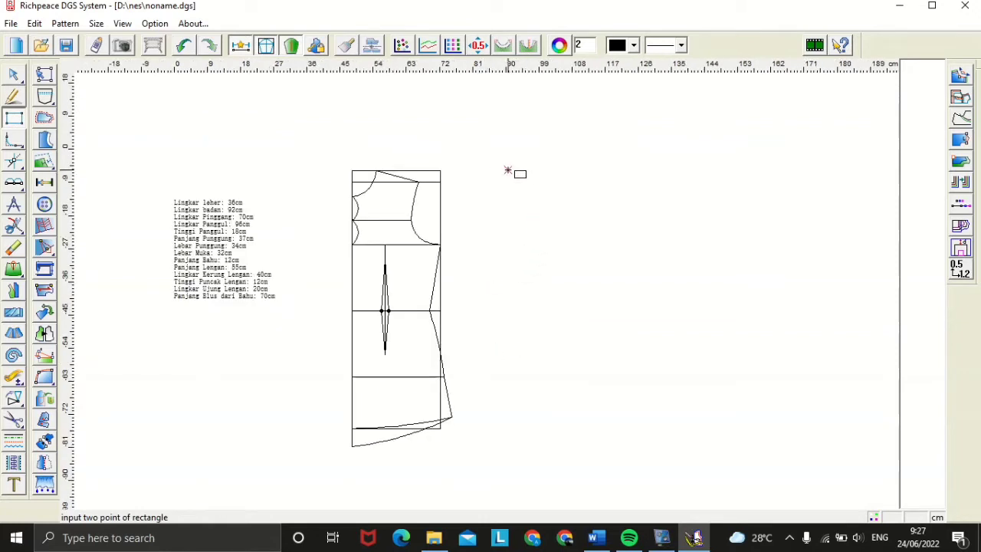
click(504, 170)
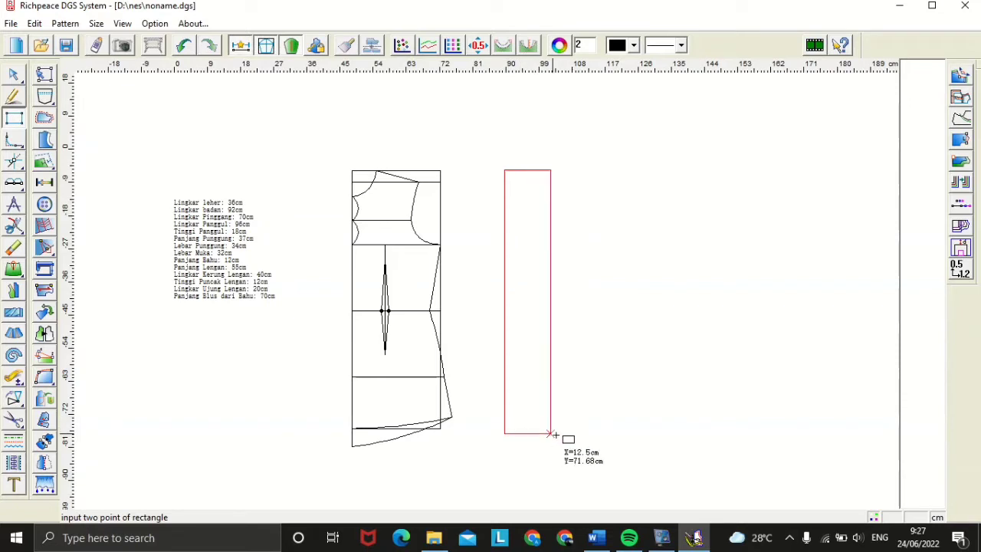
click(607, 425)
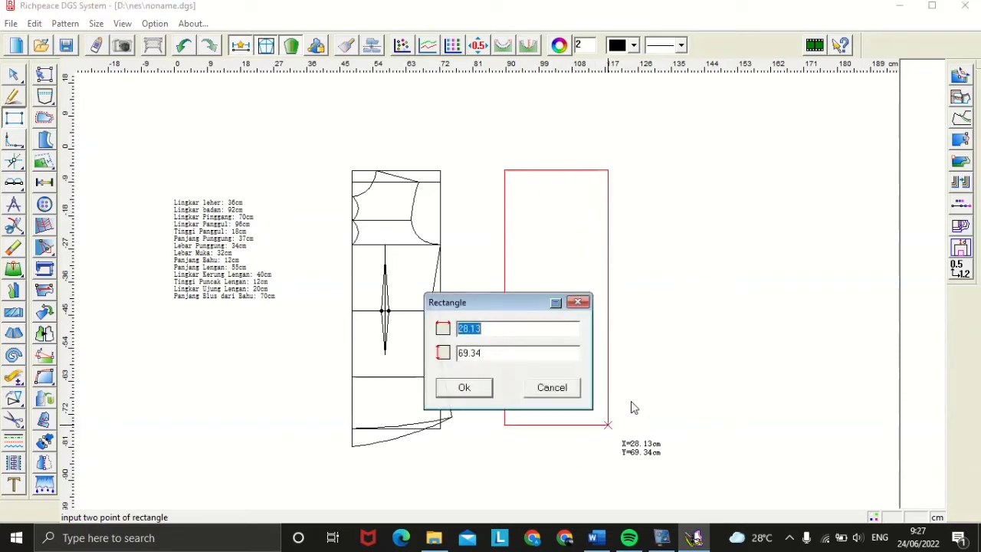
text(22)
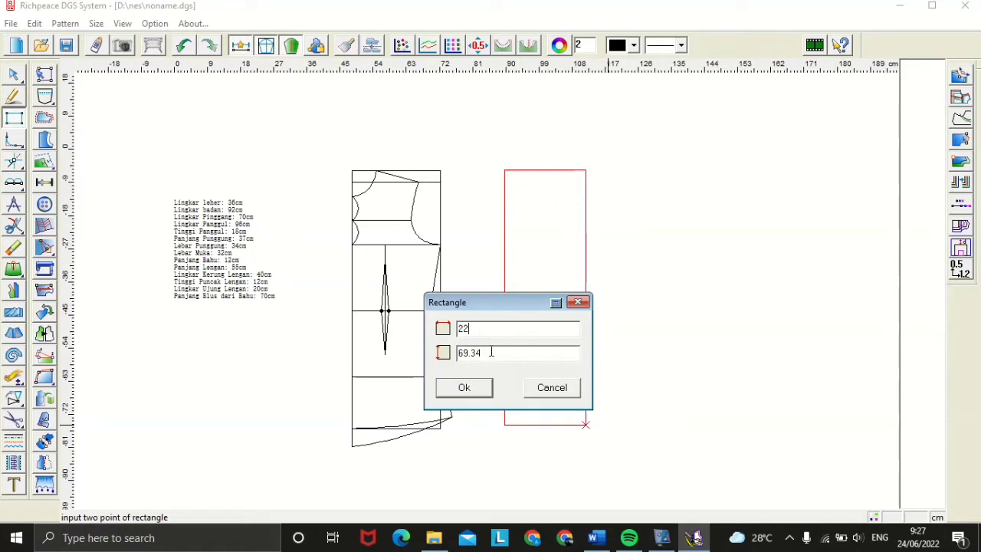
drag(491, 352, 462, 352)
text(70)
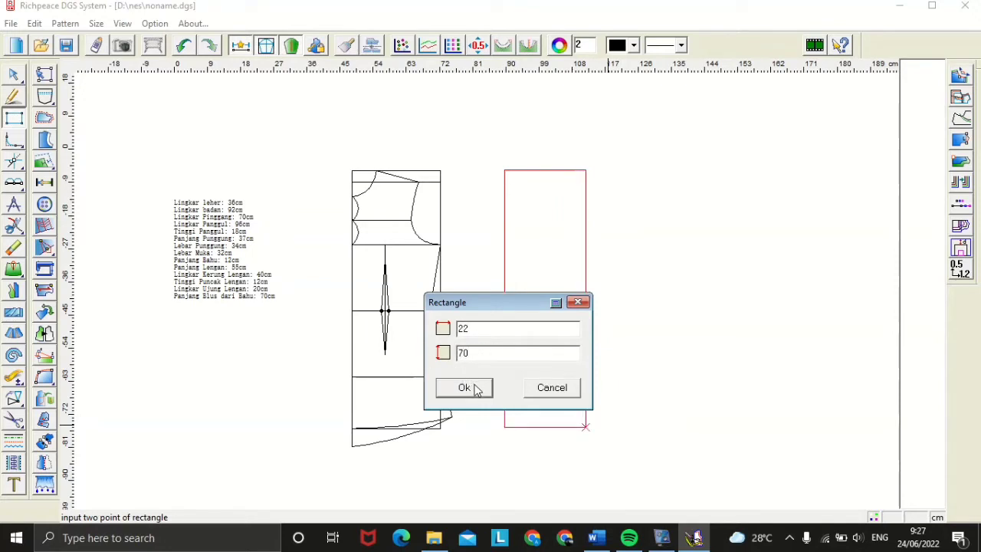
click(474, 388)
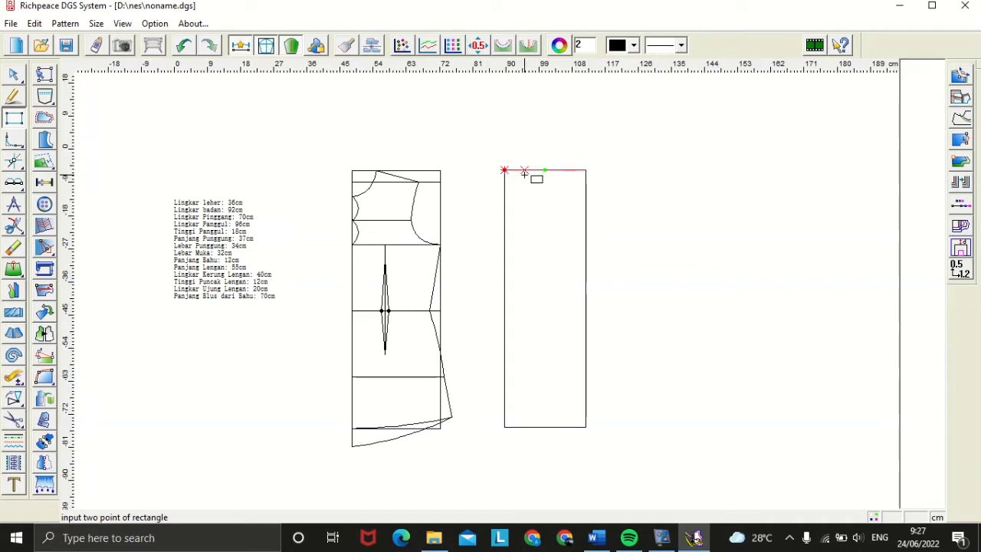
click(524, 173)
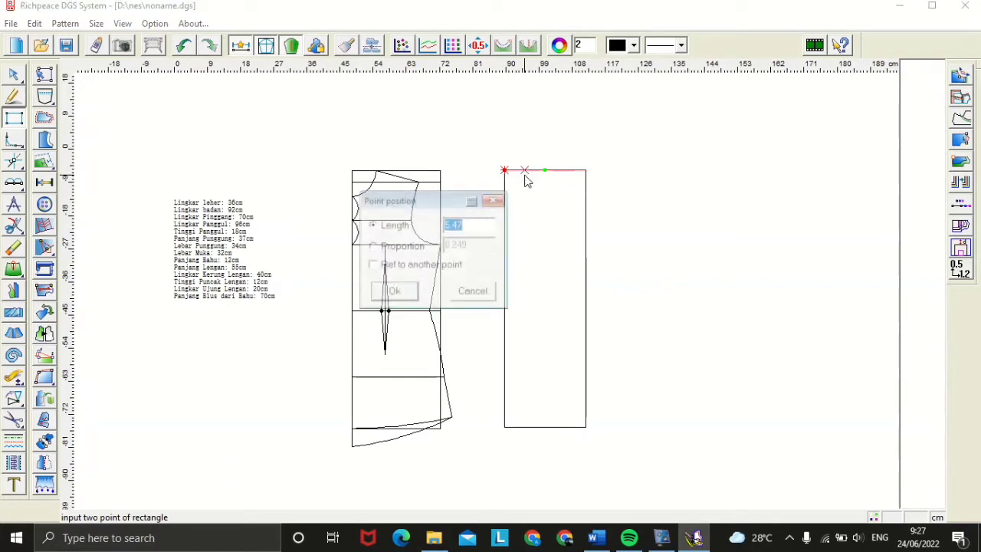
key(Return)
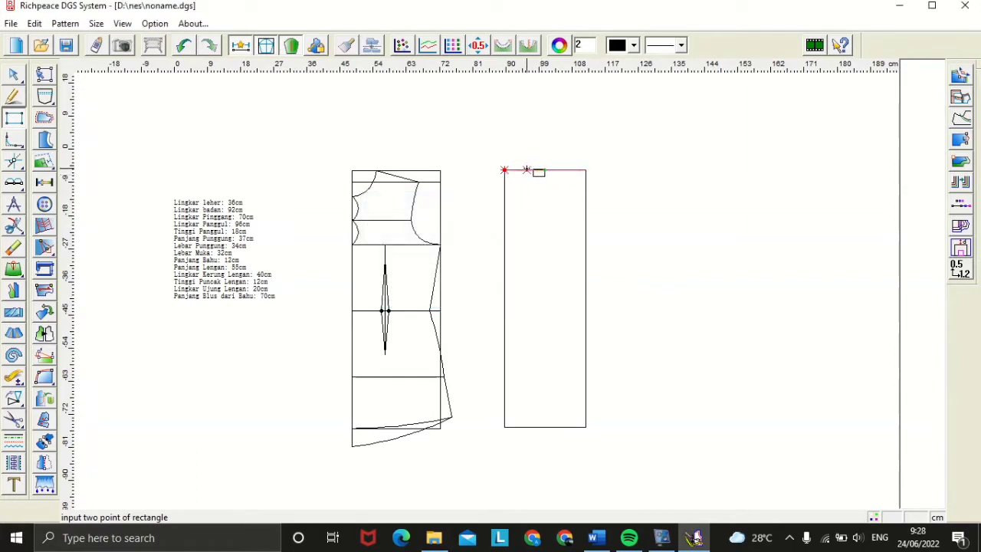
click(526, 170)
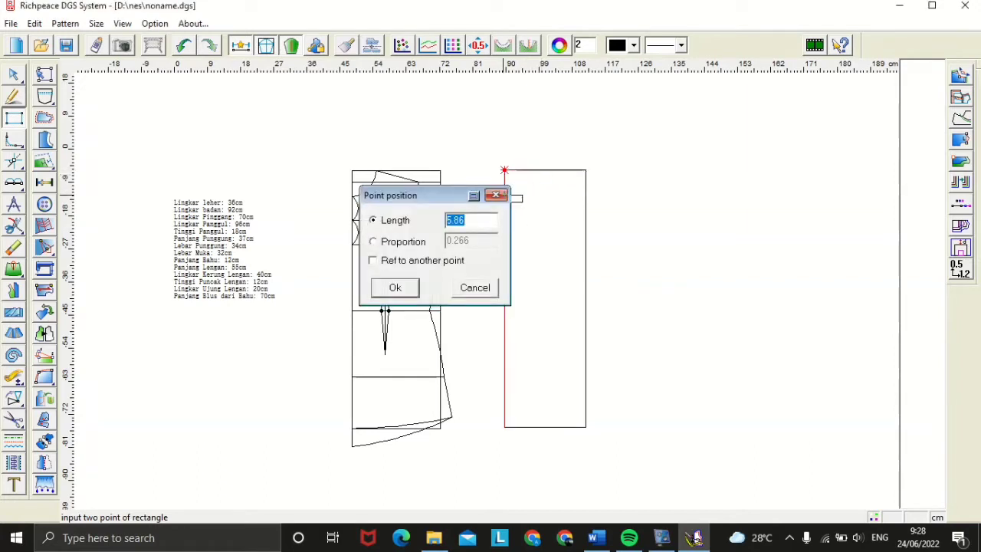
key(Return)
Step: Add a horizontal line across the second frame, parallel to its top edge at a distance of 38.5 cm
right_click(529, 173)
click(560, 182)
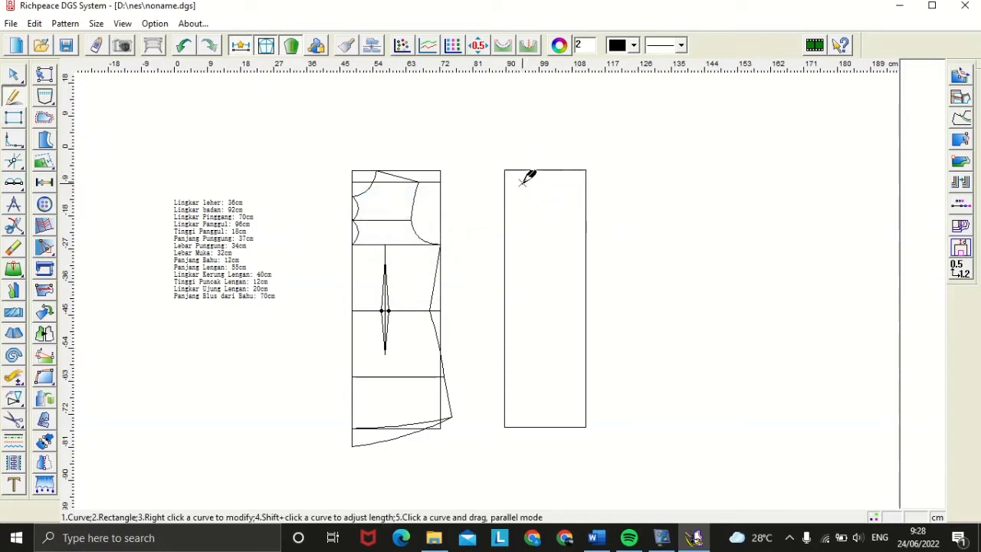
drag(526, 169, 525, 310)
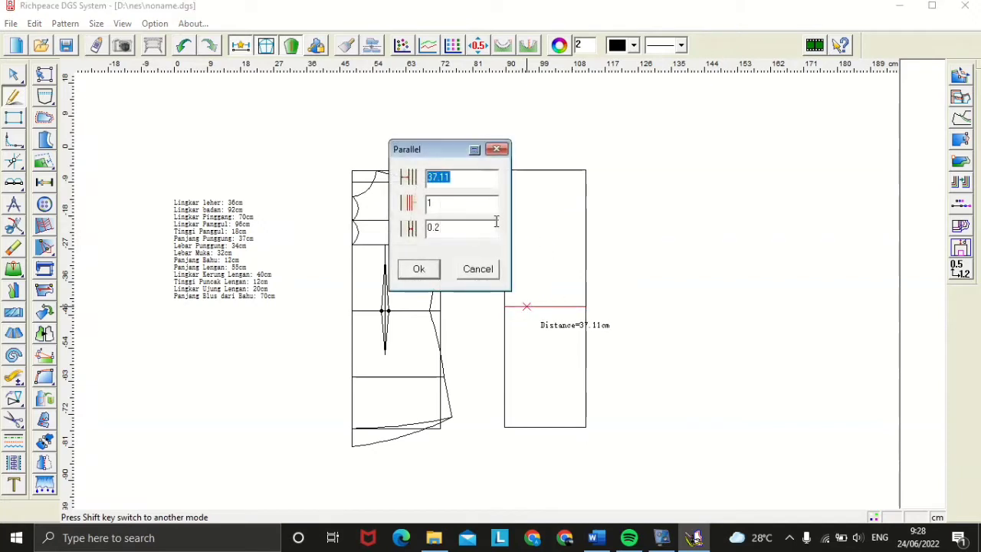
text(3)
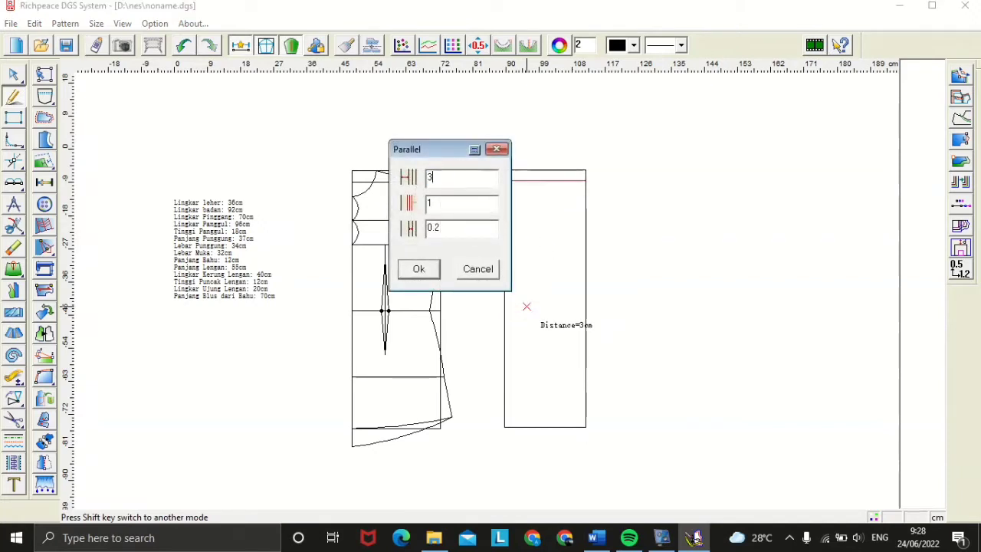
text(8)
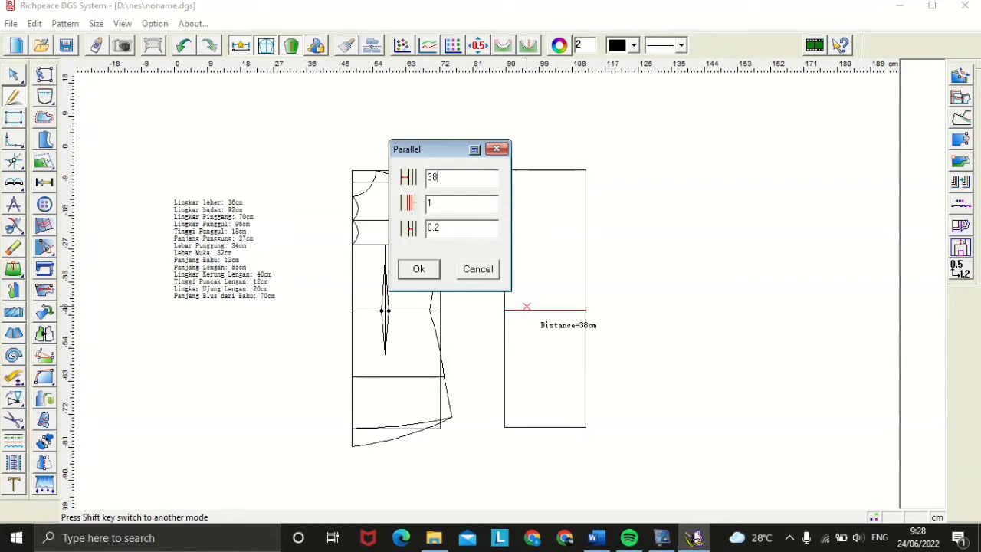
text(.5)
key(Return)
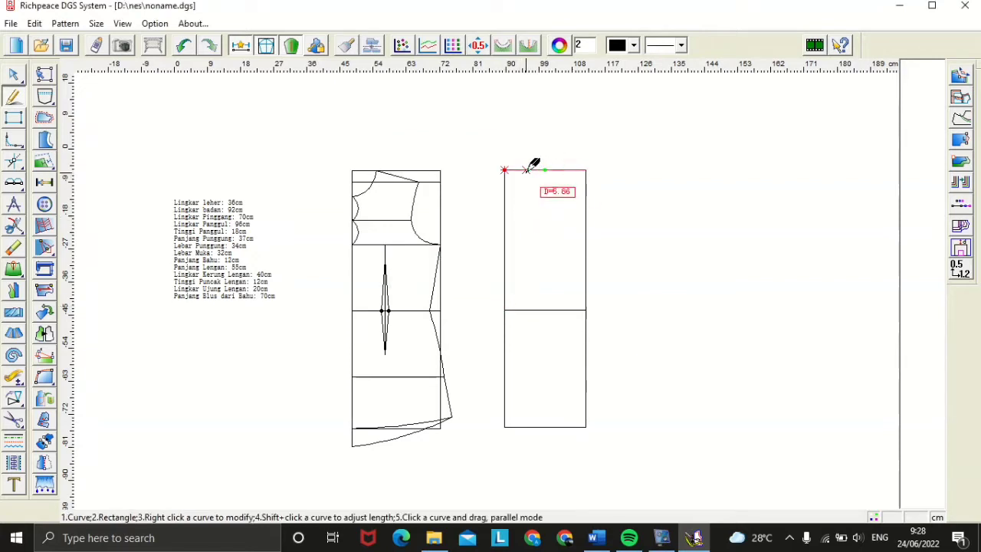
Step: Add another horizontal line across the second frame, parallel to its top edge and 20 cm below it
drag(519, 168, 525, 243)
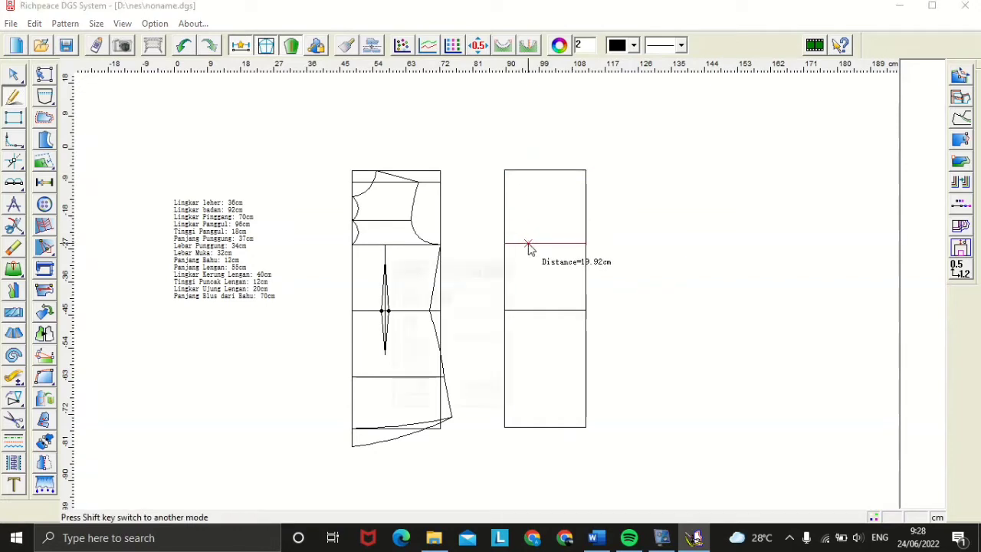
click(527, 244)
text(20)
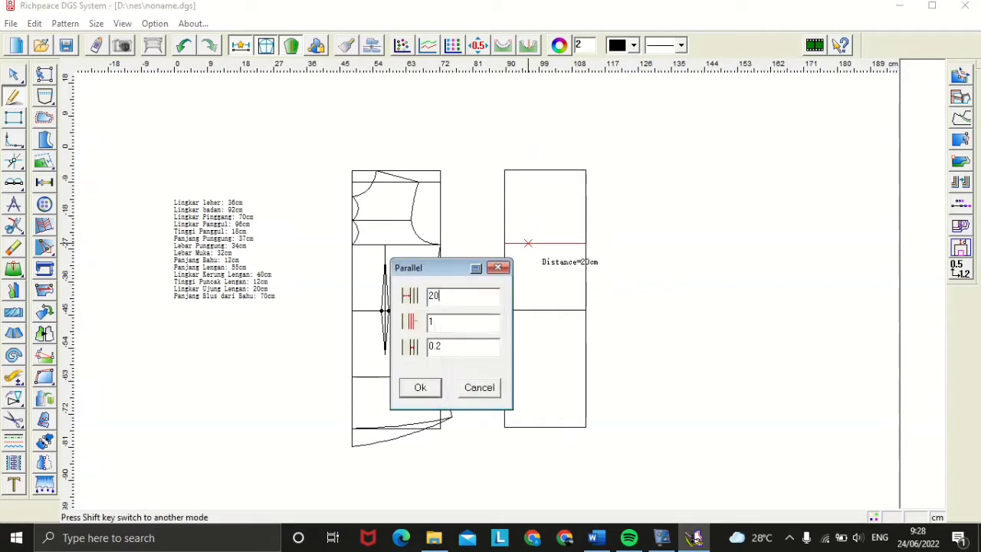
click(420, 388)
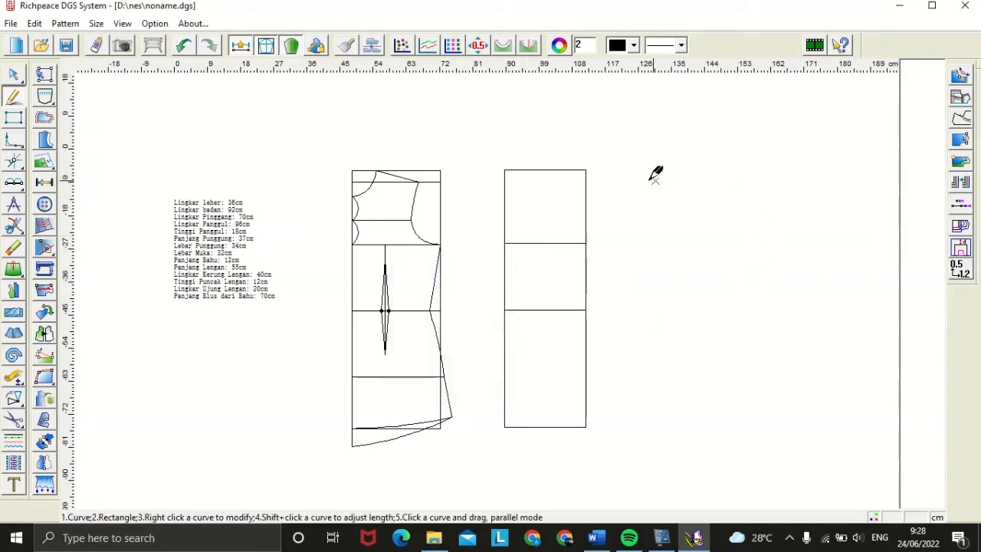
Step: Mark a point on the second frame's top edge, entering 6,5 as its distance from the upper right corner
click(586, 168)
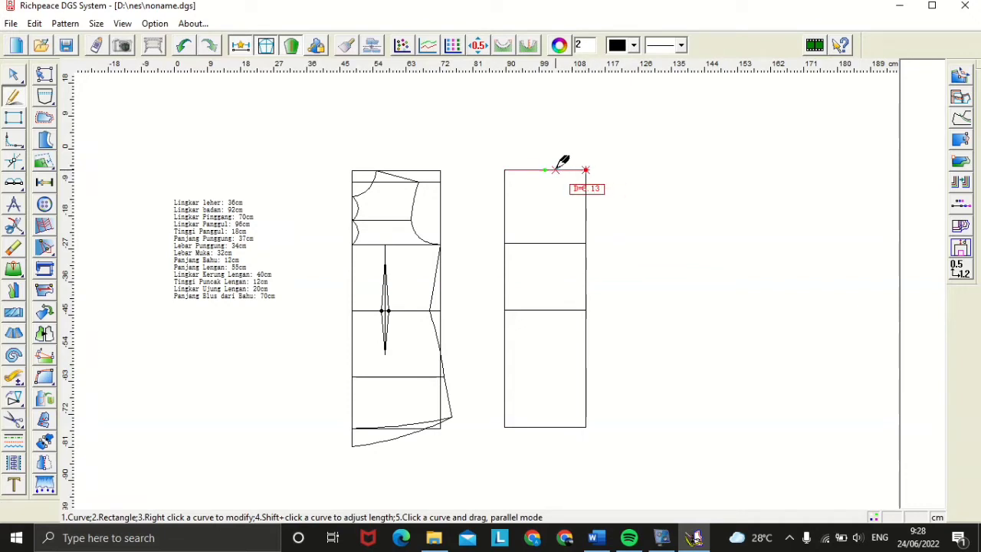
click(555, 169)
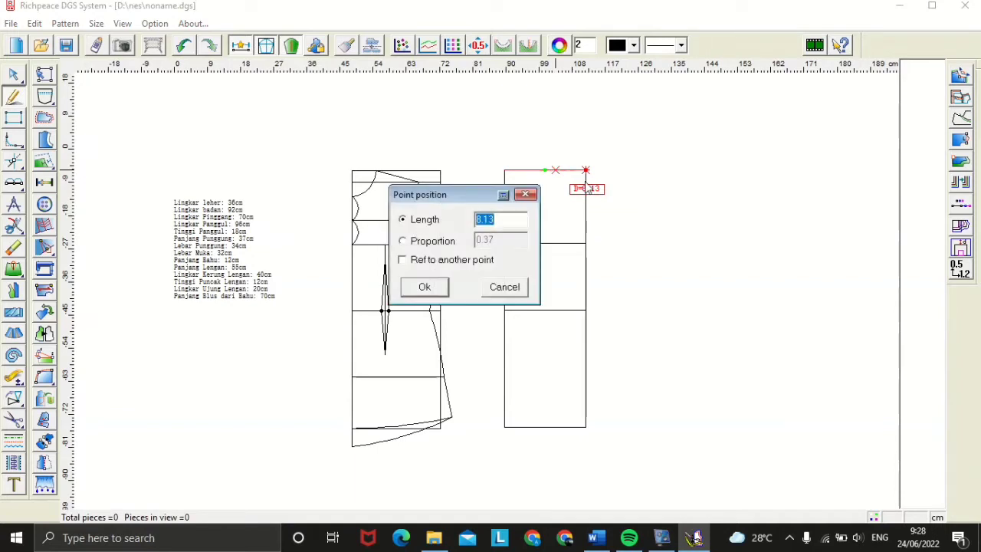
text(6,5)
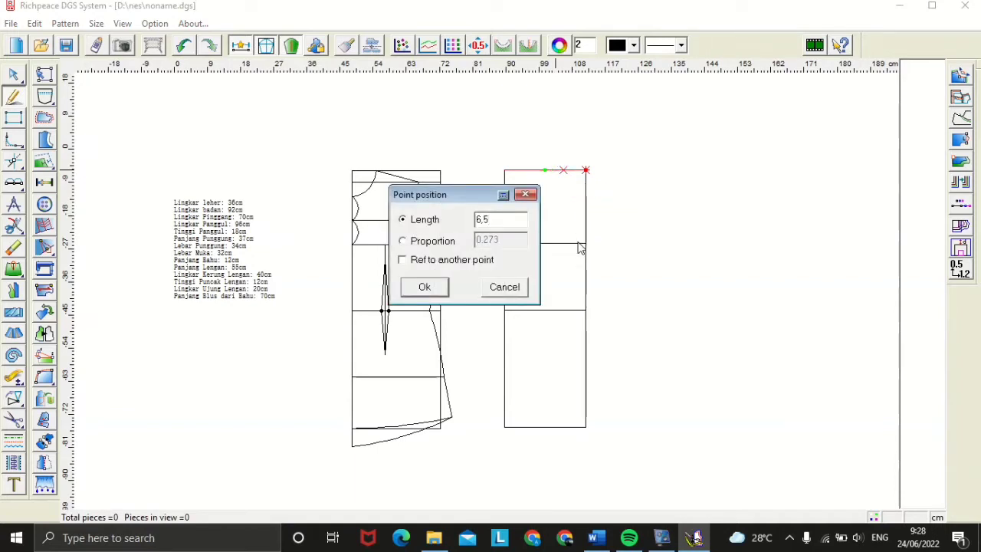
click(443, 288)
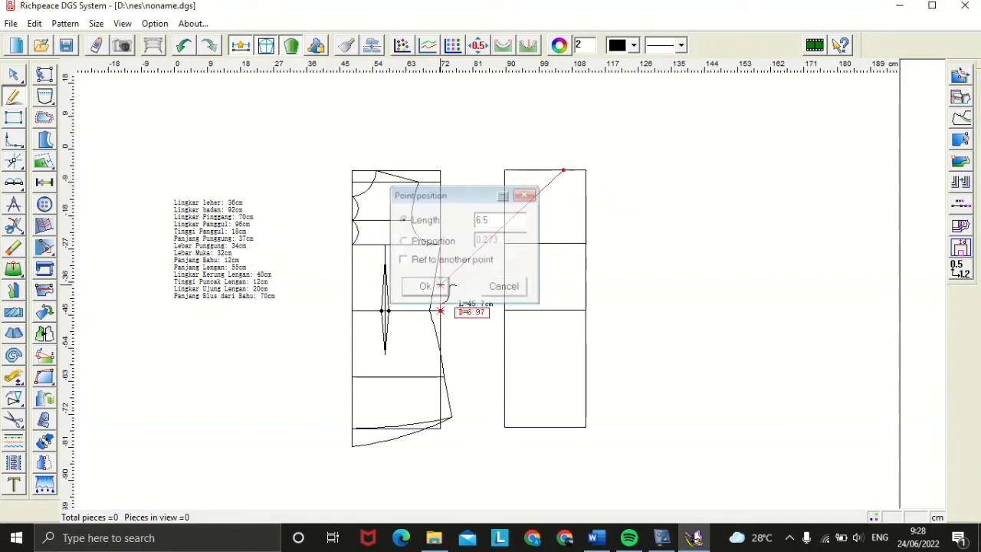
right_click(572, 185)
key(Escape)
scroll(586, 185, up, 1)
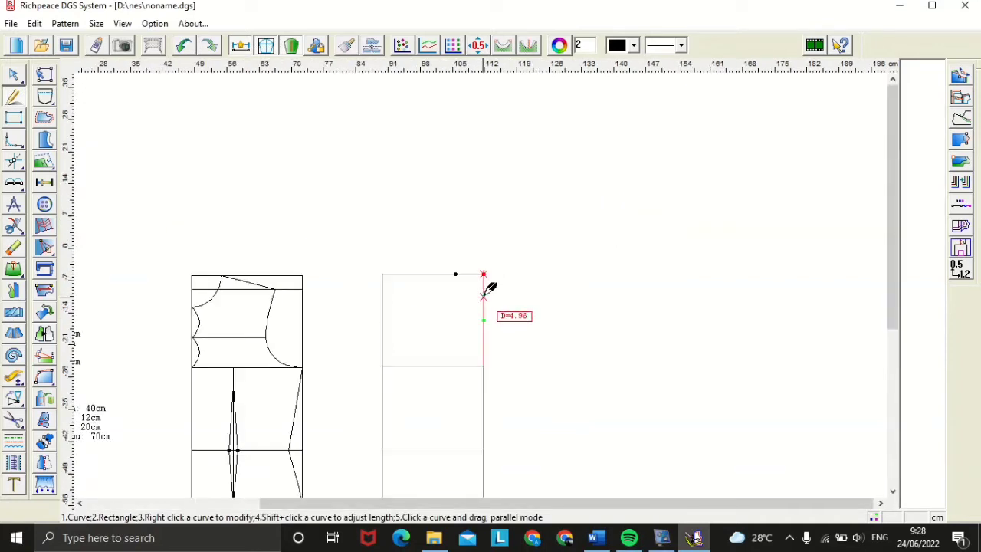
Step: Draw a straight neckline guide from 2 cm below the second frame's upper right corner to the marked point on the top edge
click(490, 299)
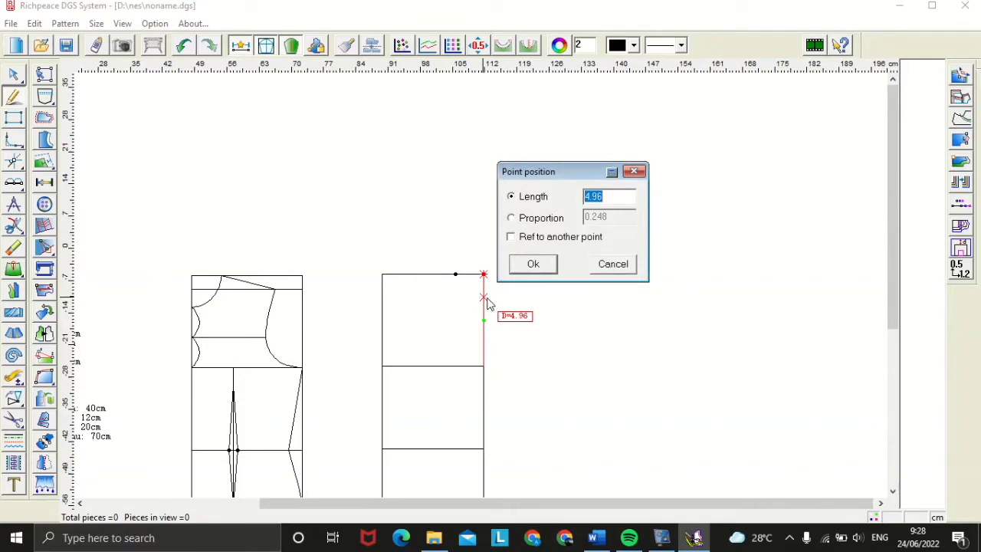
text(2)
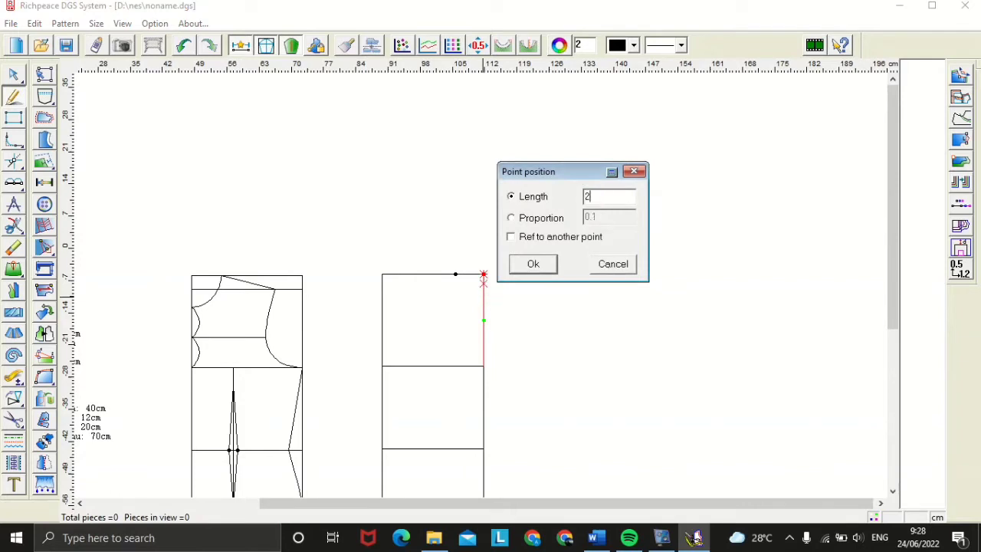
click(542, 266)
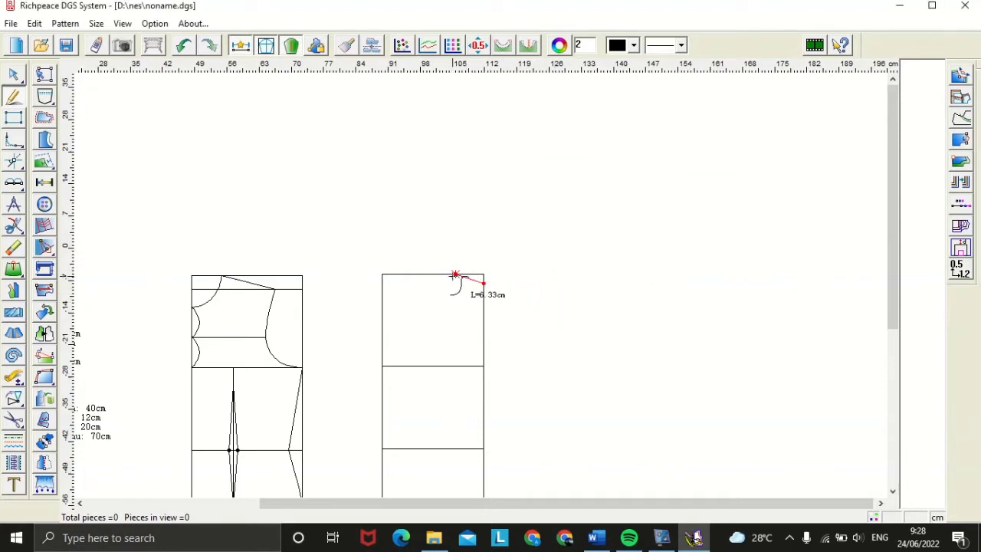
click(455, 274)
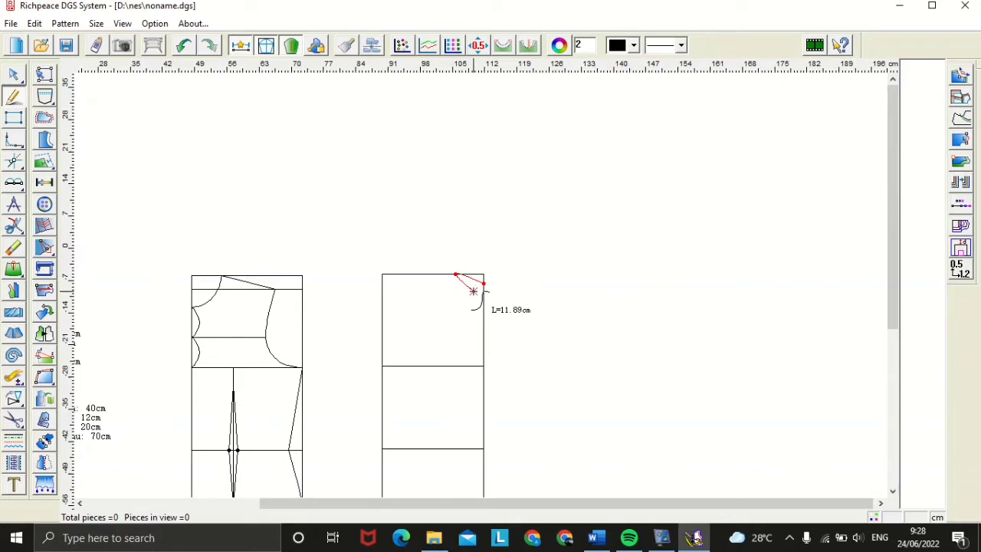
right_click(476, 291)
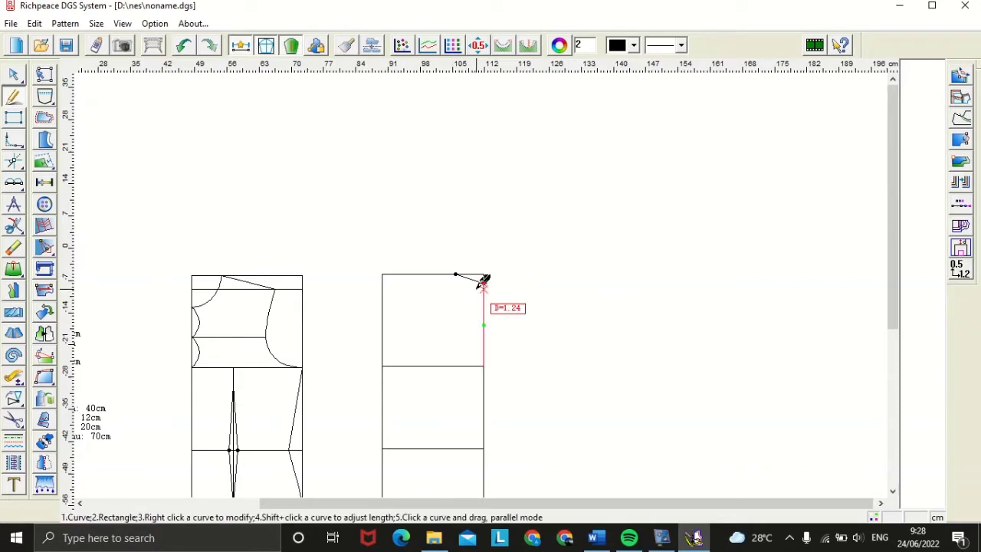
click(409, 291)
click(557, 171)
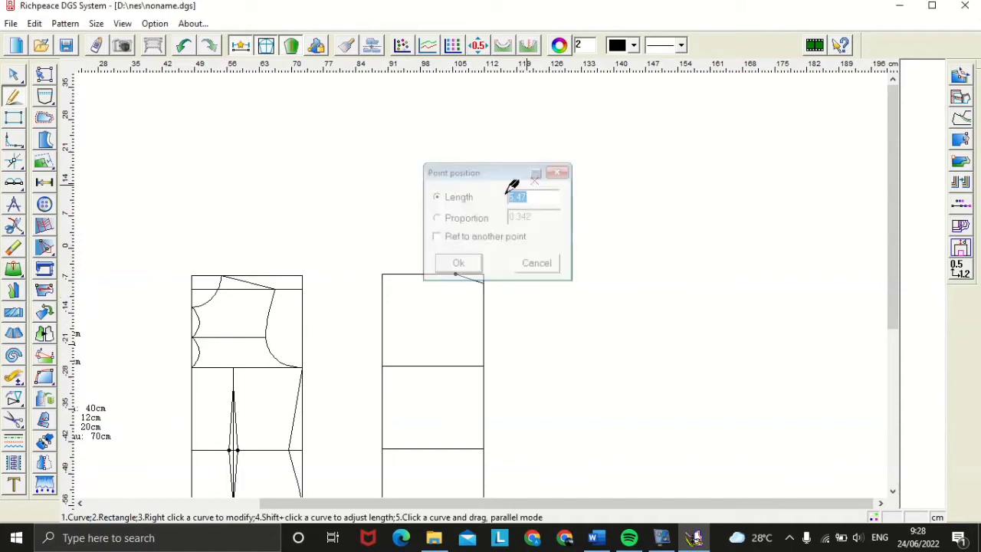
click(407, 281)
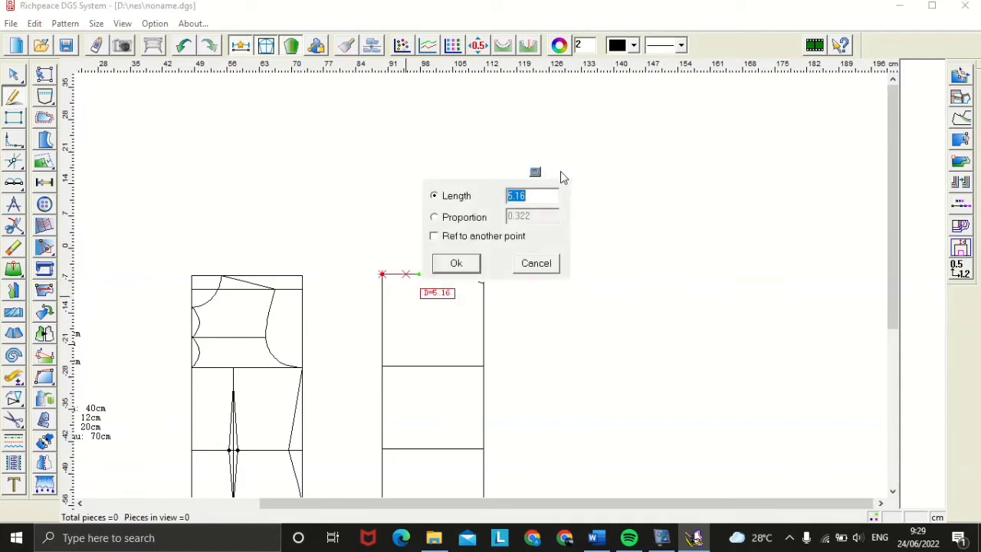
click(553, 270)
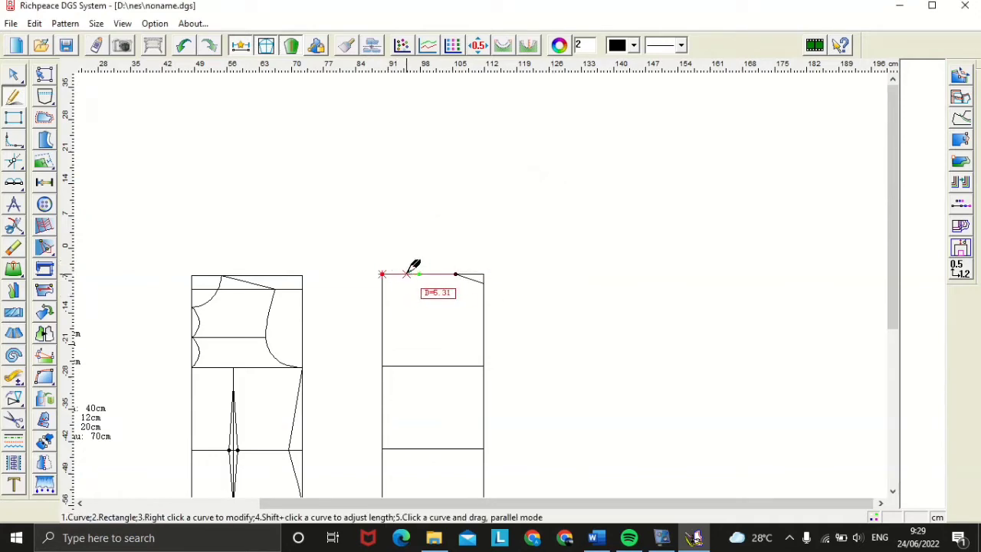
Step: Add a horizontal shoulder guide line across the second frame, parallel to its top edge and 5 cm below it
drag(406, 273, 406, 301)
click(406, 301)
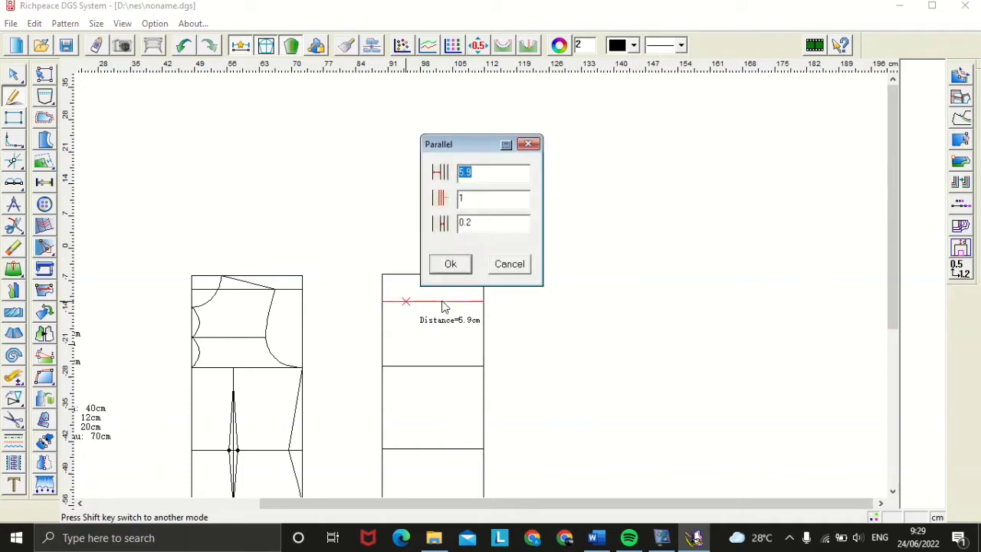
text(5)
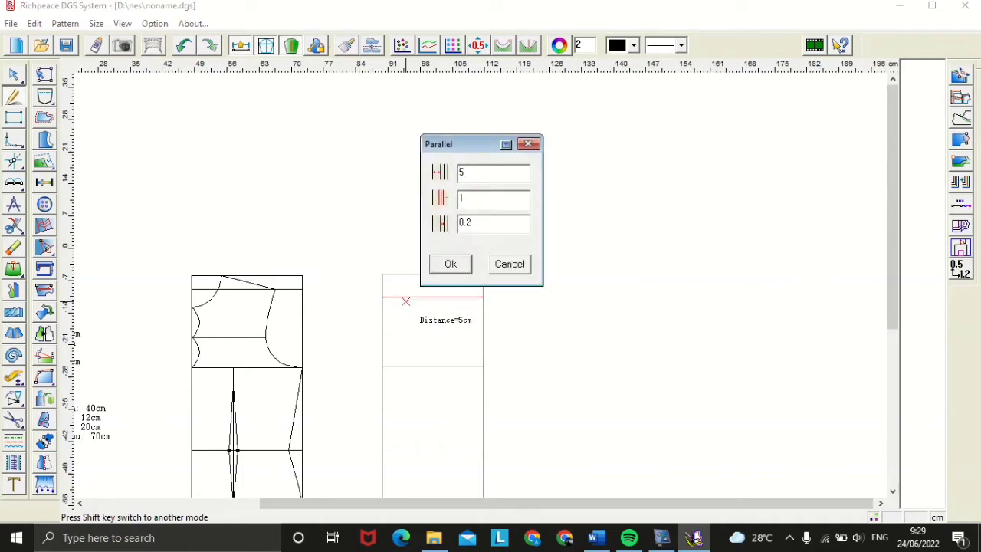
click(458, 262)
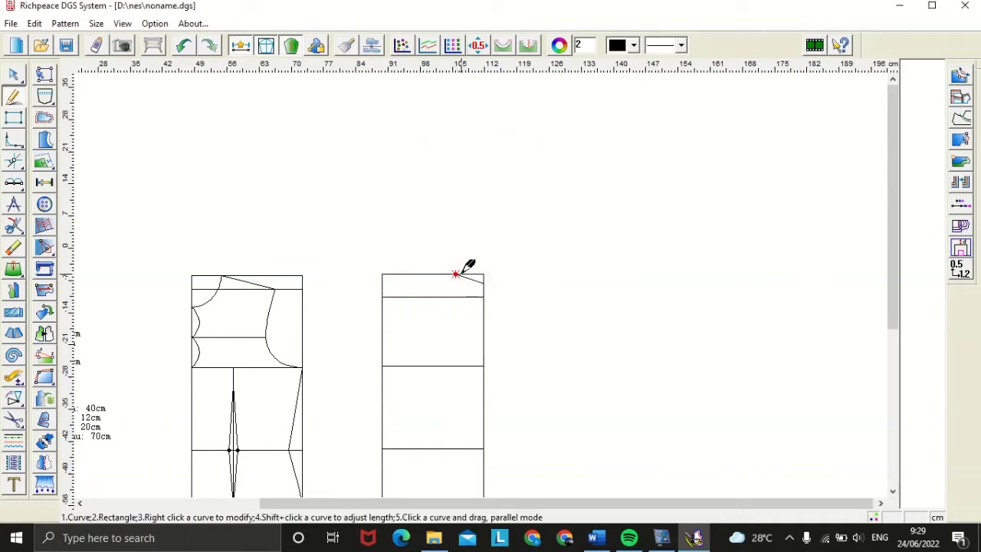
Step: Draw a 12 cm shoulder line with the compasses from the neck point on the top edge to the 5 cm guide line
click(456, 273)
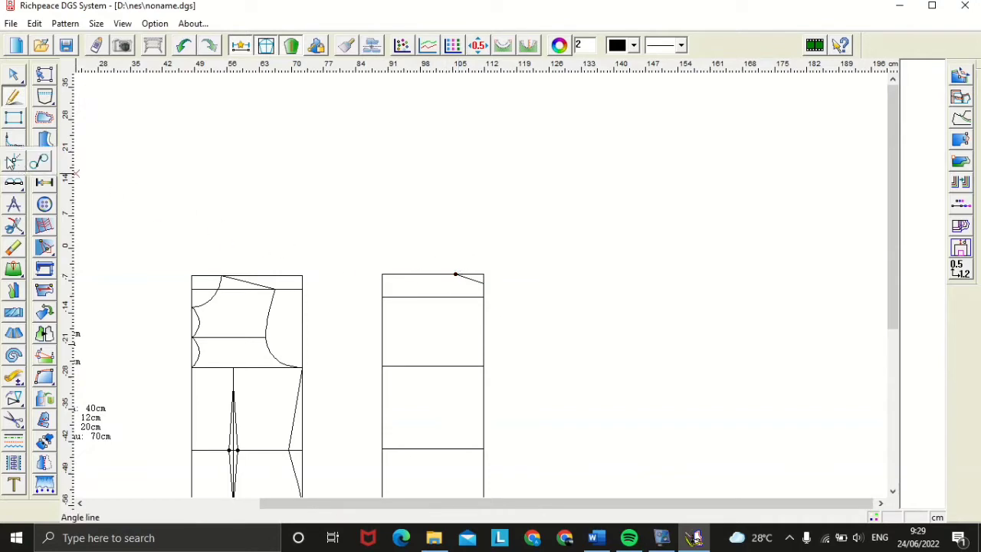
click(15, 204)
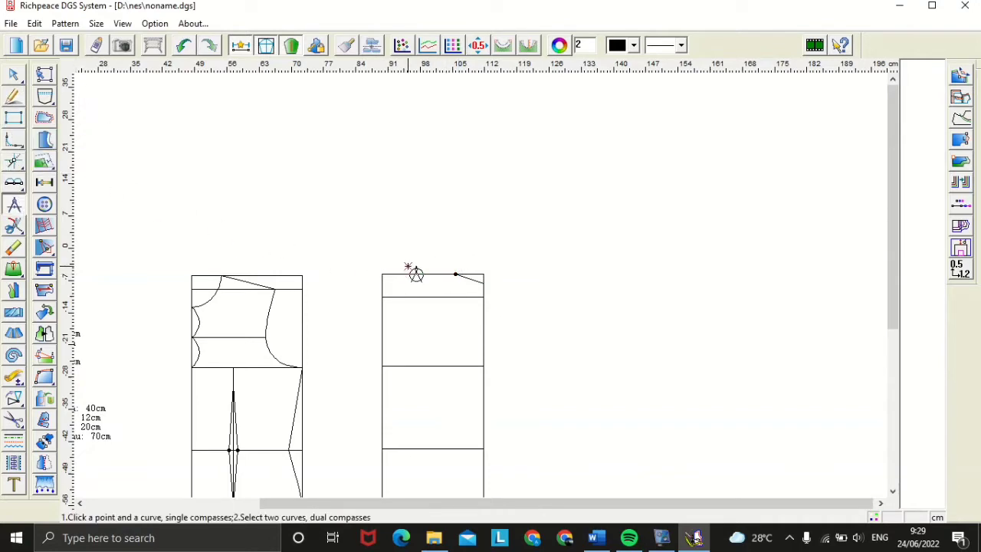
click(455, 274)
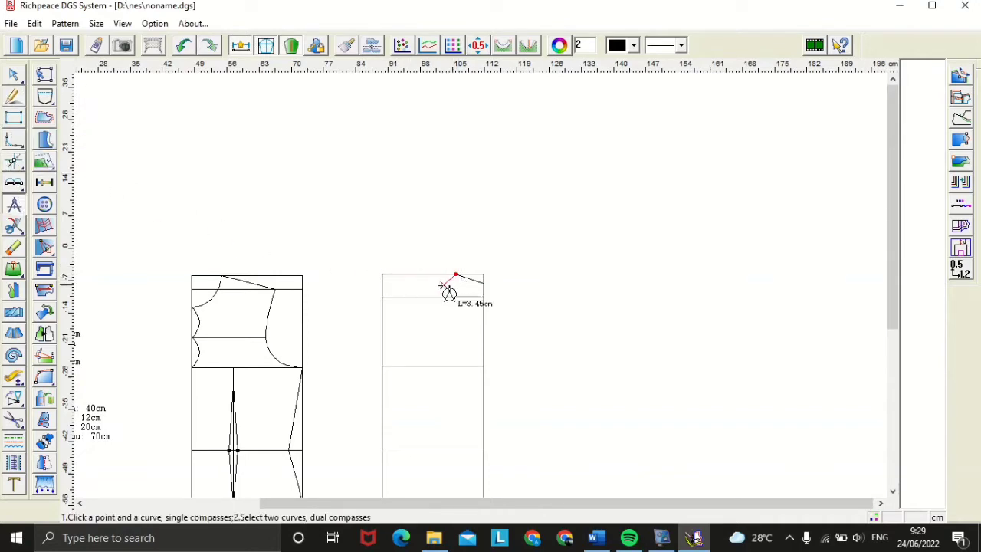
click(400, 296)
text(112)
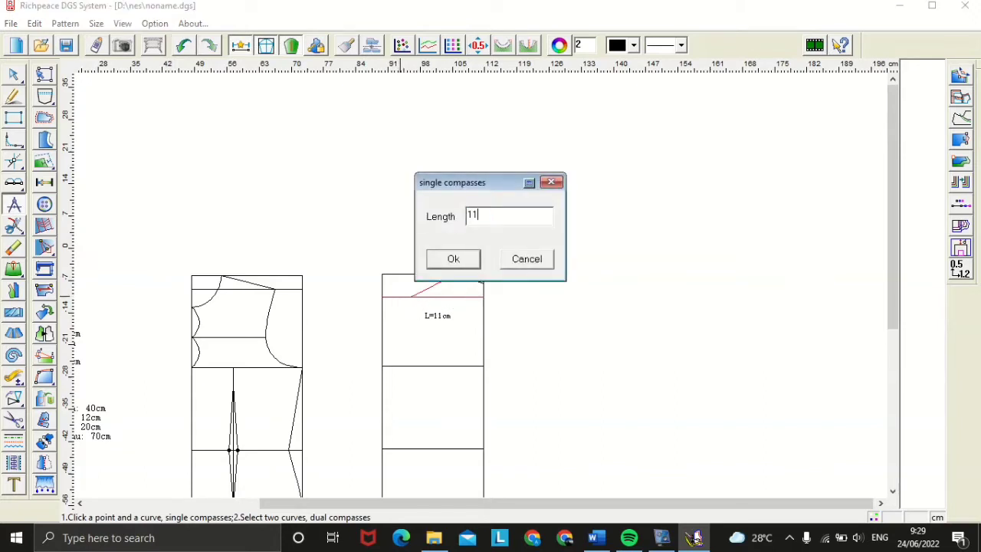
key(BackSpace)
key(BackSpace)
text(2)
click(453, 260)
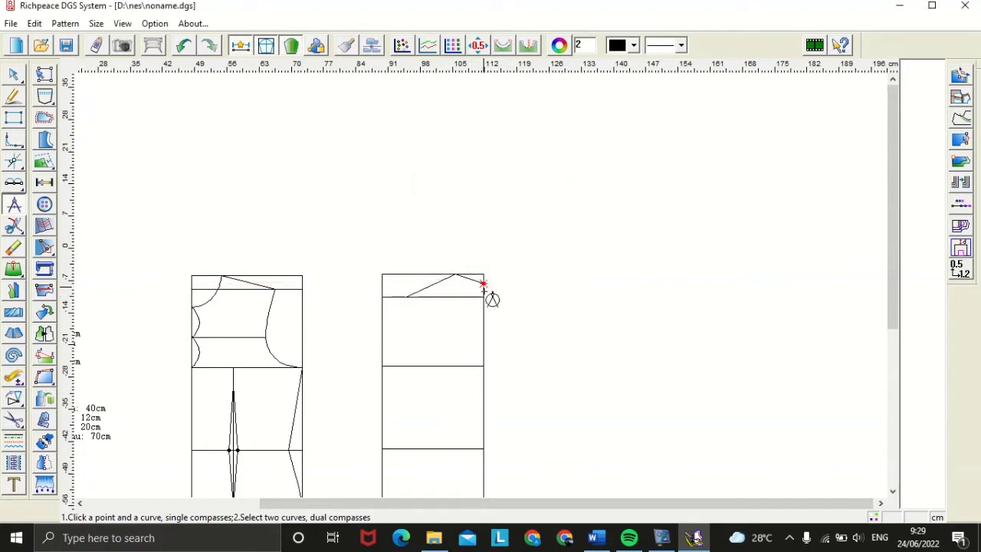
Step: Try to divide the second frame's right edge between the 5 cm and 20 cm lines with the divider
click(456, 366)
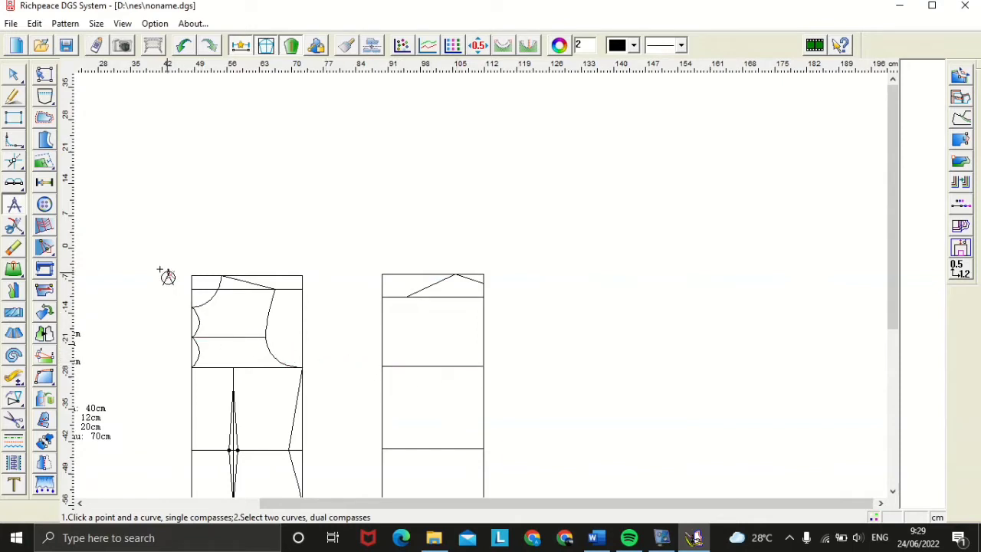
click(13, 182)
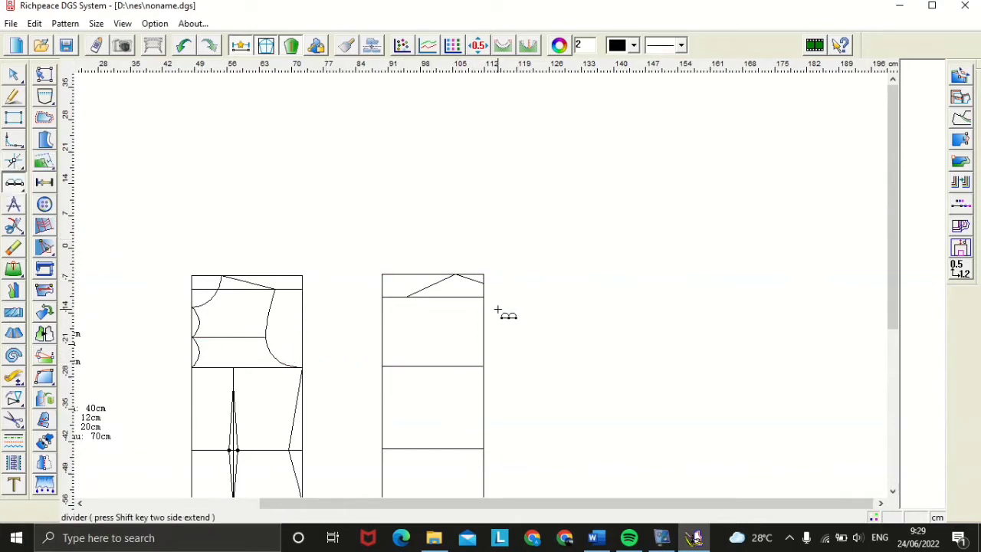
click(482, 297)
click(485, 366)
right_click(446, 331)
Step: Draw a 17 cm horizontal width line inward from the midpoint of the second frame's right edge between the 5 cm and 20 cm lines
click(478, 338)
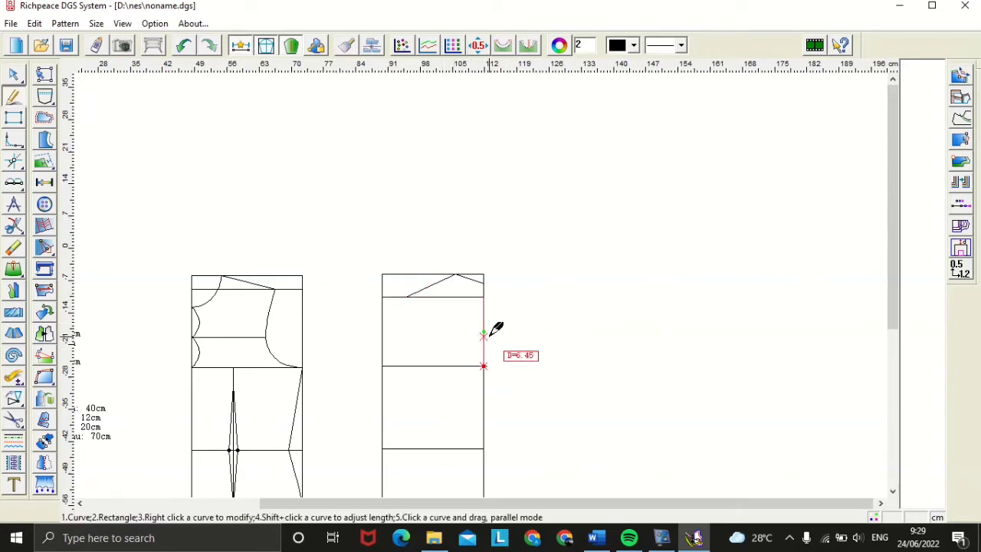
click(467, 332)
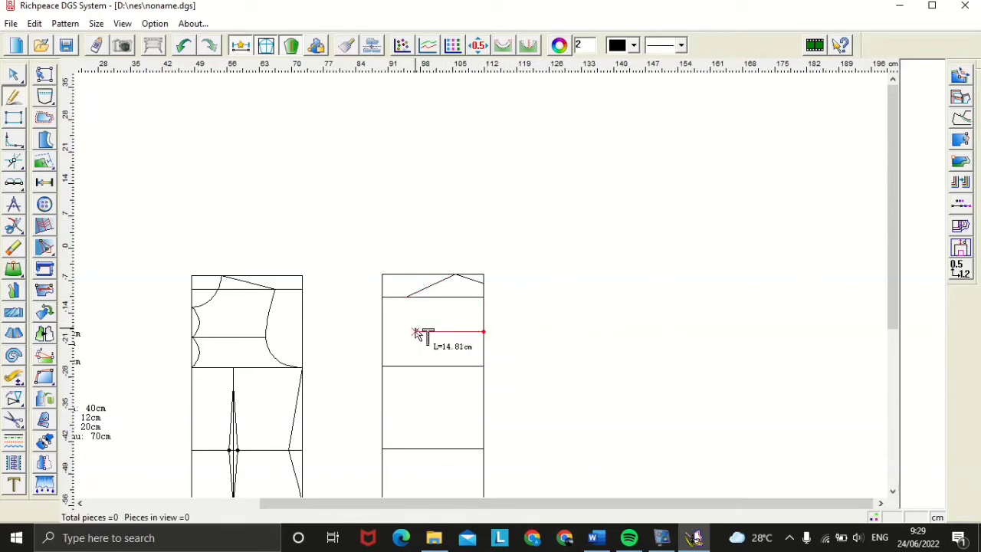
click(412, 332)
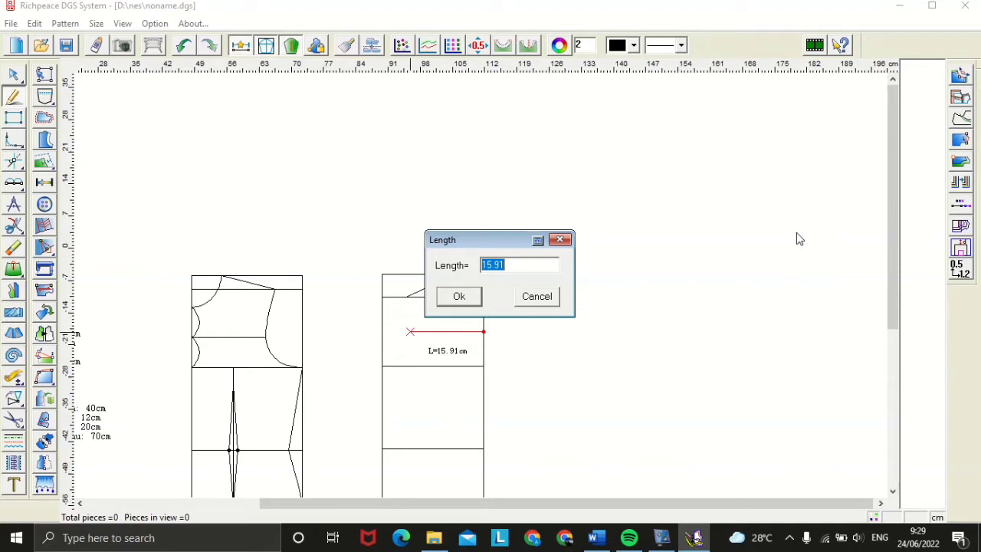
text(17)
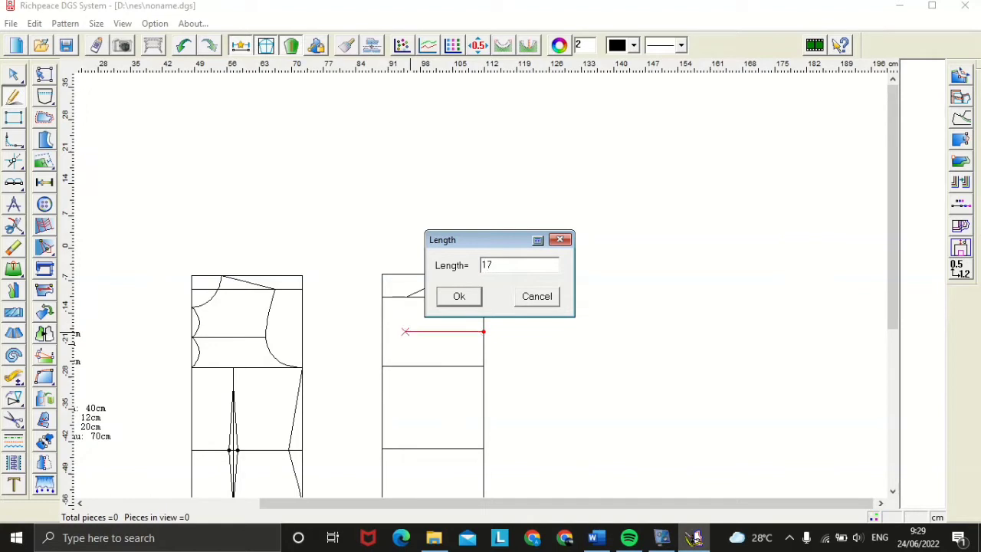
click(459, 296)
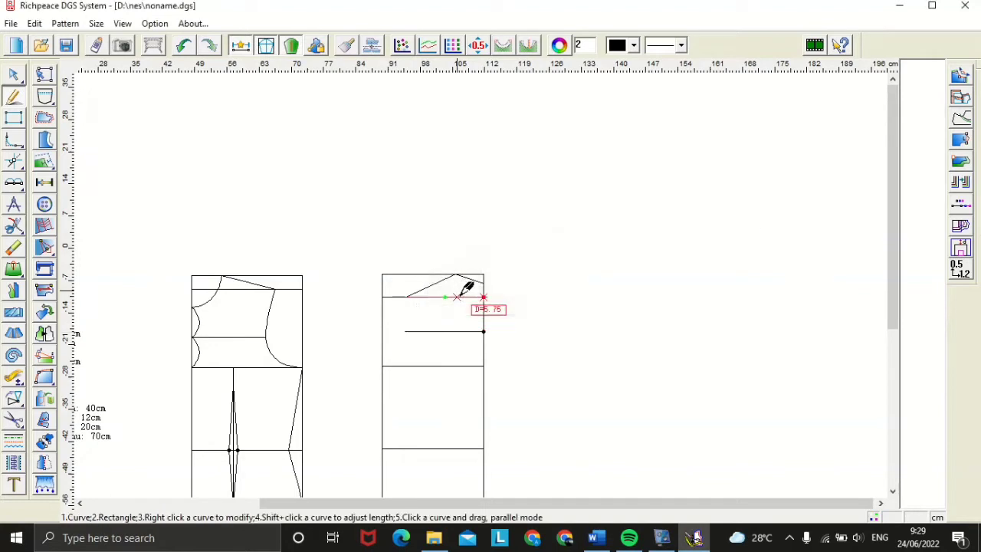
Step: Draw straight armhole guides from the shoulder end to the width line's inner end, and from there to the chest line's left end
scroll(467, 284, up, 1)
scroll(495, 278, up, 1)
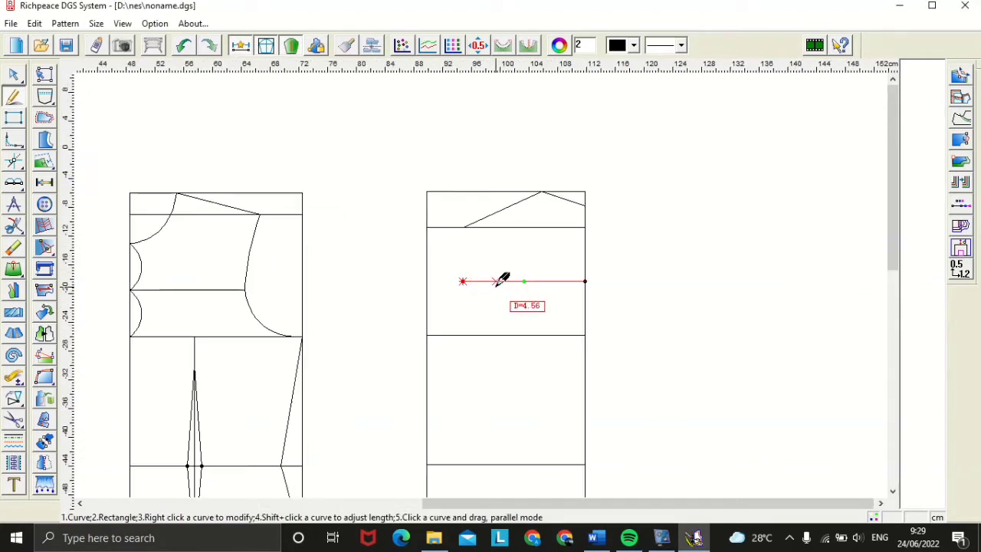
right_click(543, 280)
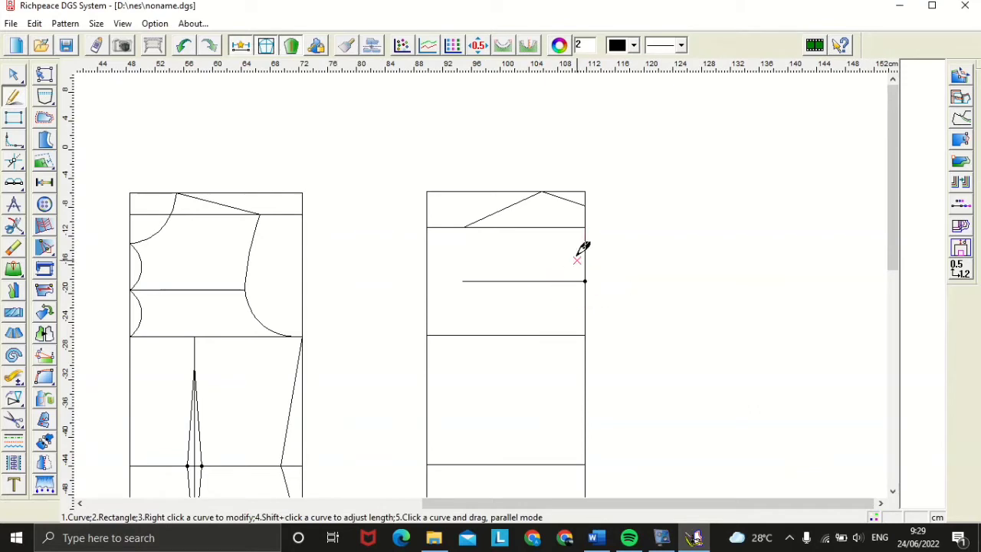
click(463, 227)
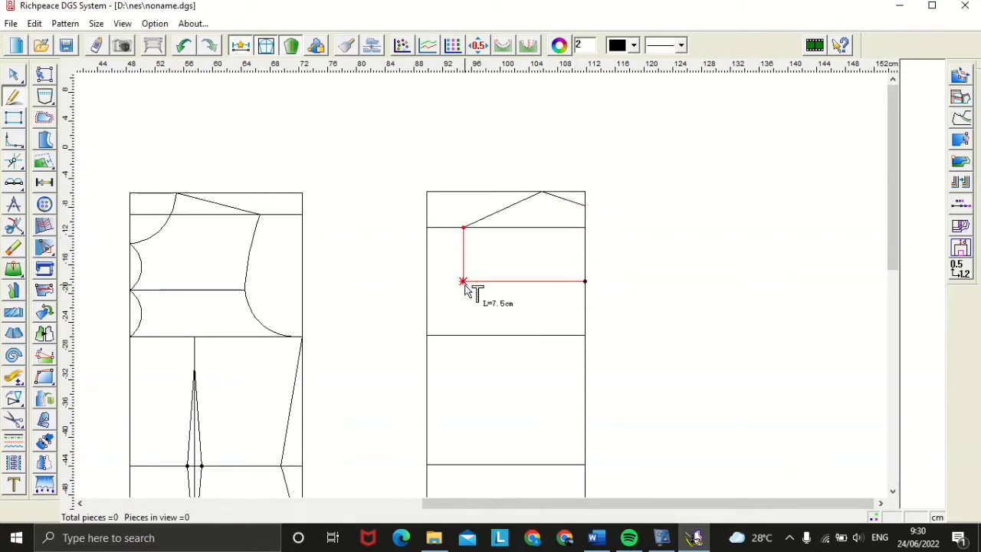
click(463, 281)
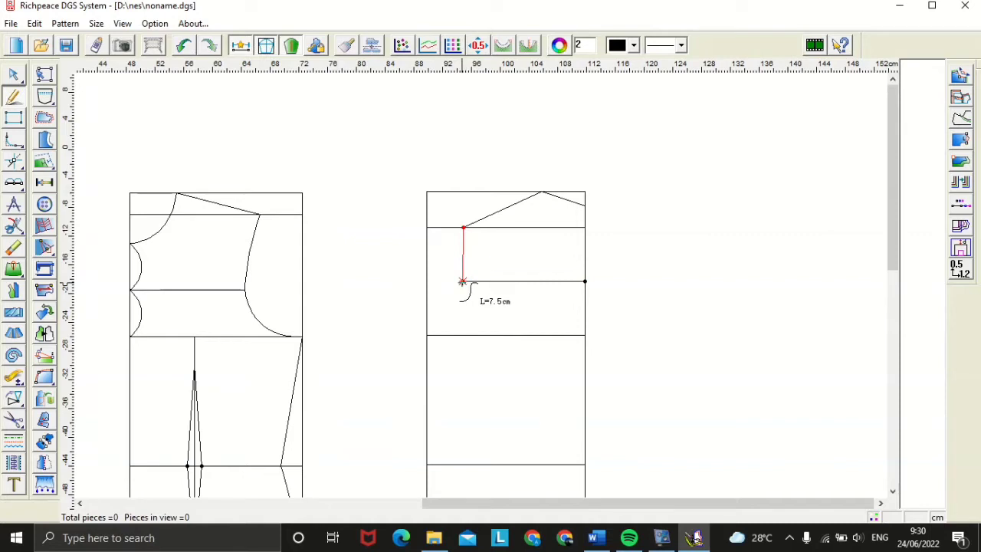
right_click(496, 297)
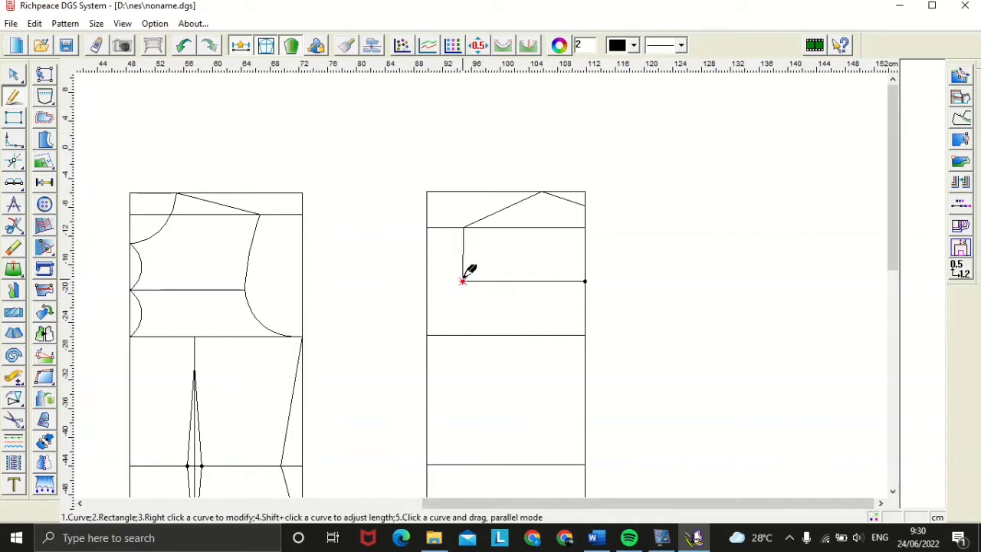
click(462, 282)
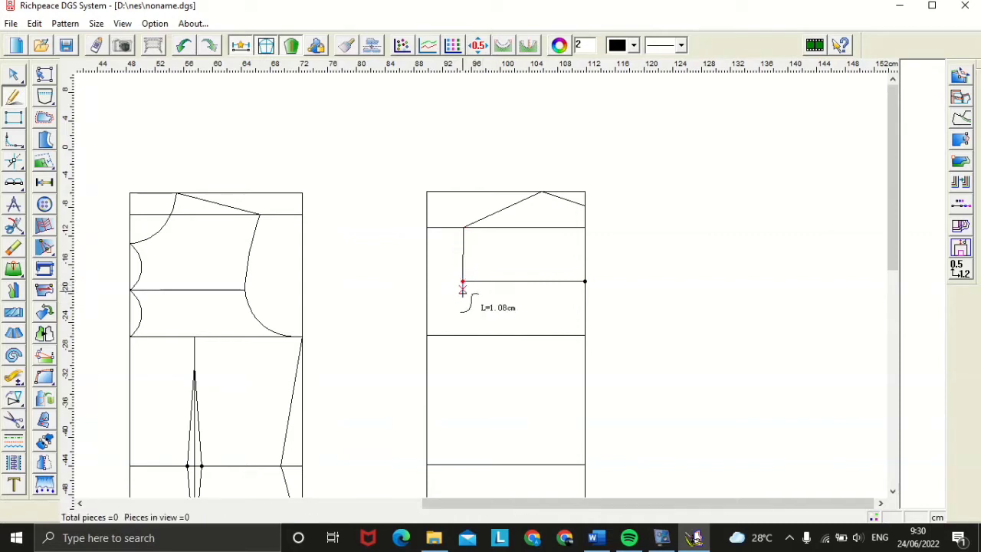
click(426, 335)
right_click(473, 321)
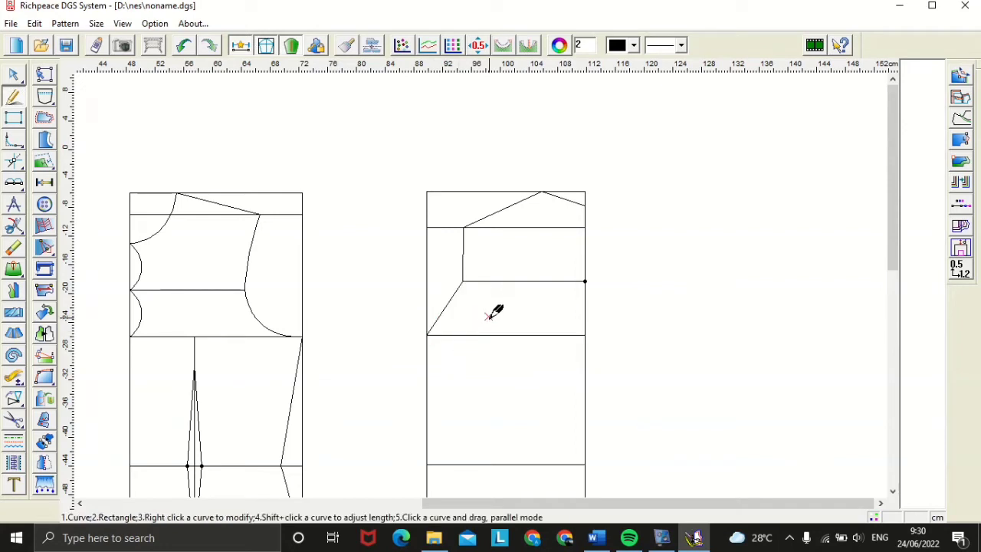
Step: Bend the second bodice's straight neckline guide downward into a shallow curve about 6.6 cm long
right_click(578, 201)
drag(570, 203, 560, 207)
key(KP_Add)
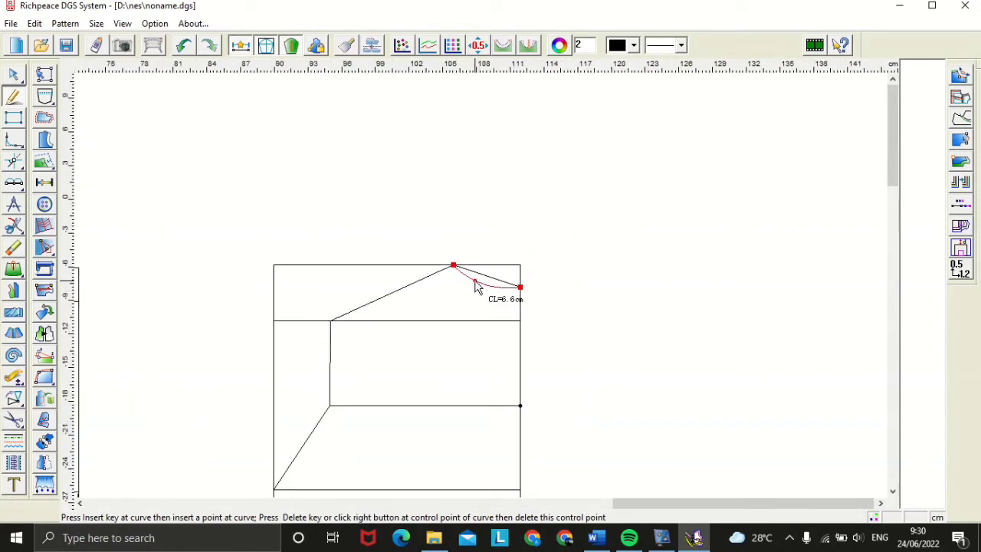
right_click(473, 292)
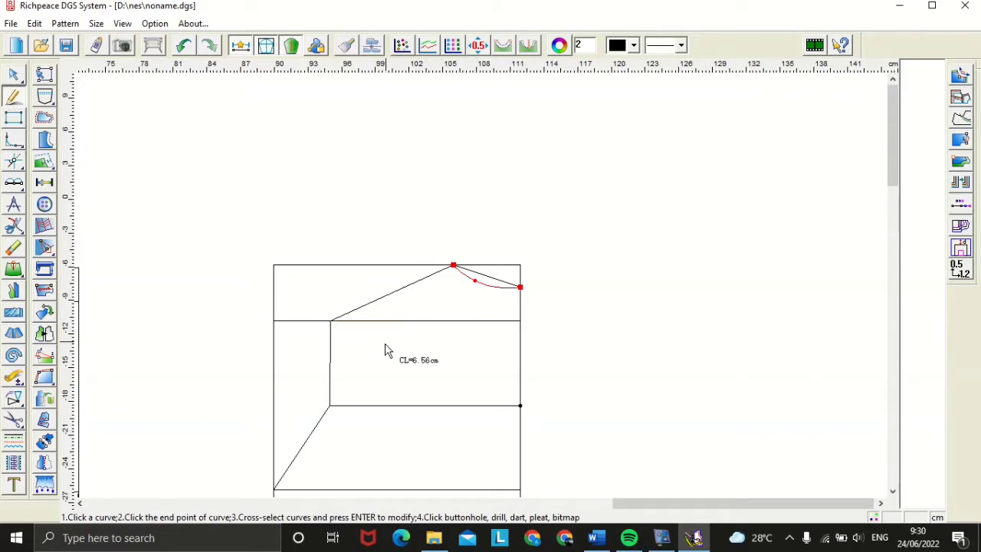
Step: Bend the second bodice's slanted lower armhole guide inward into a curve about 9.7 cm long
right_click(331, 360)
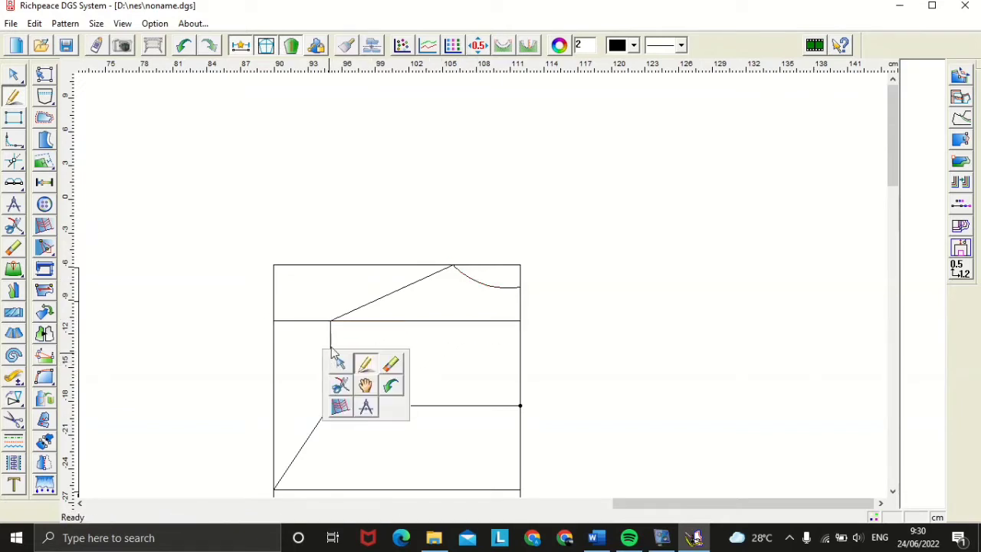
click(336, 362)
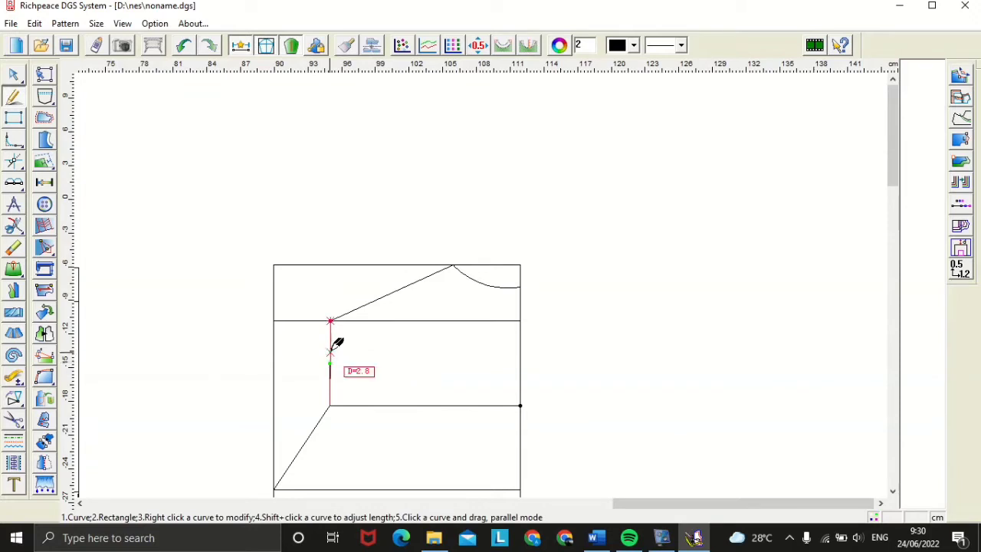
right_click(308, 441)
drag(300, 450, 309, 473)
click(307, 468)
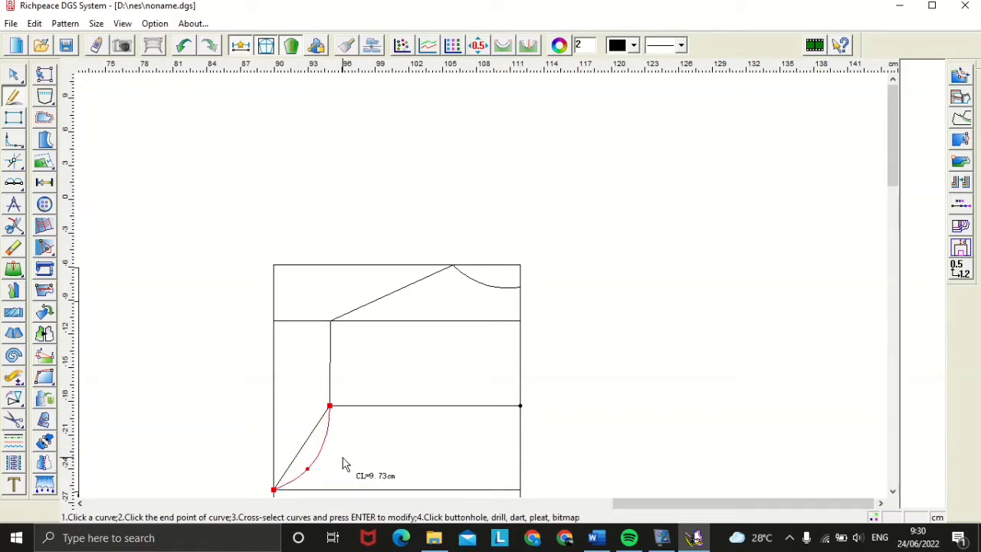
right_click(342, 456)
right_click(343, 455)
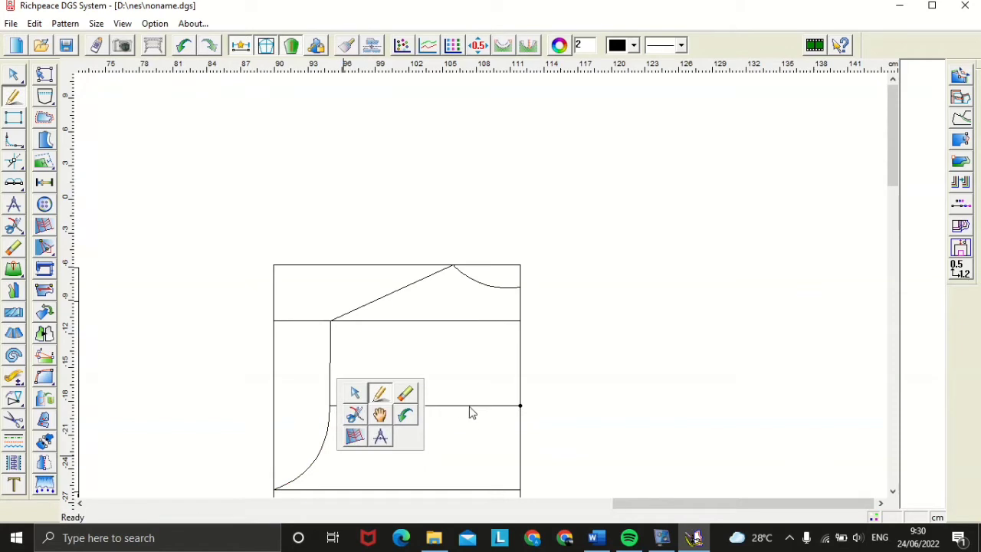
scroll(485, 276, up, 1)
scroll(485, 277, down, 2)
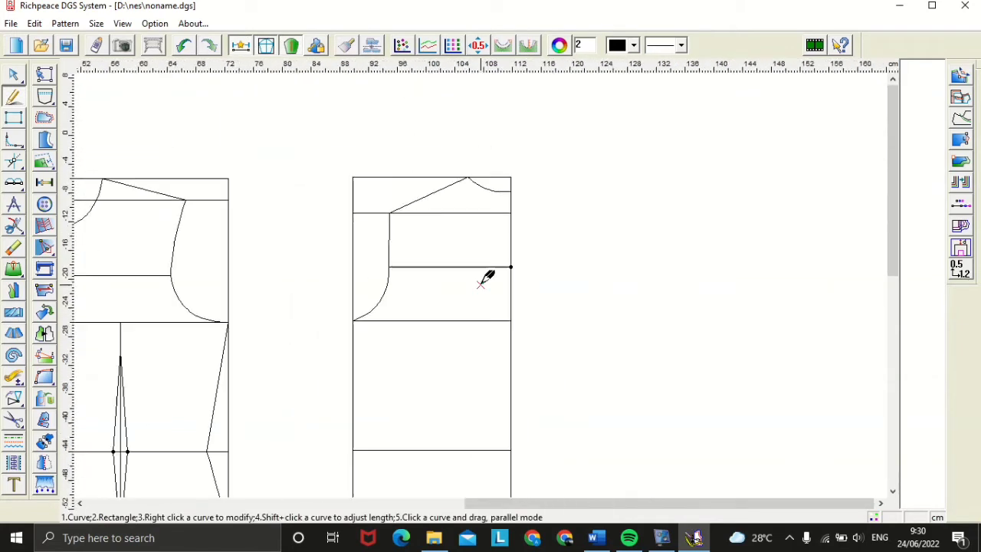
scroll(486, 275, down, 1)
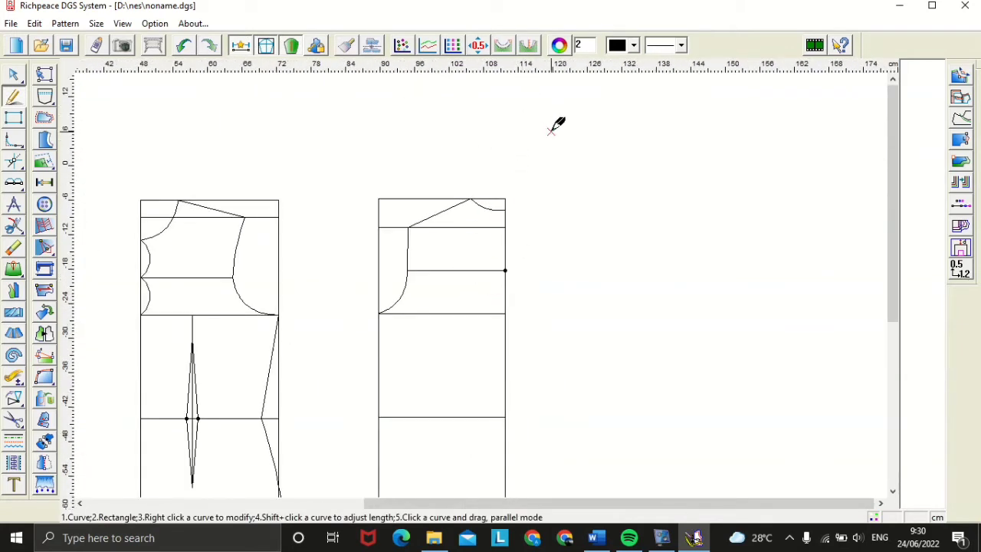
click(504, 416)
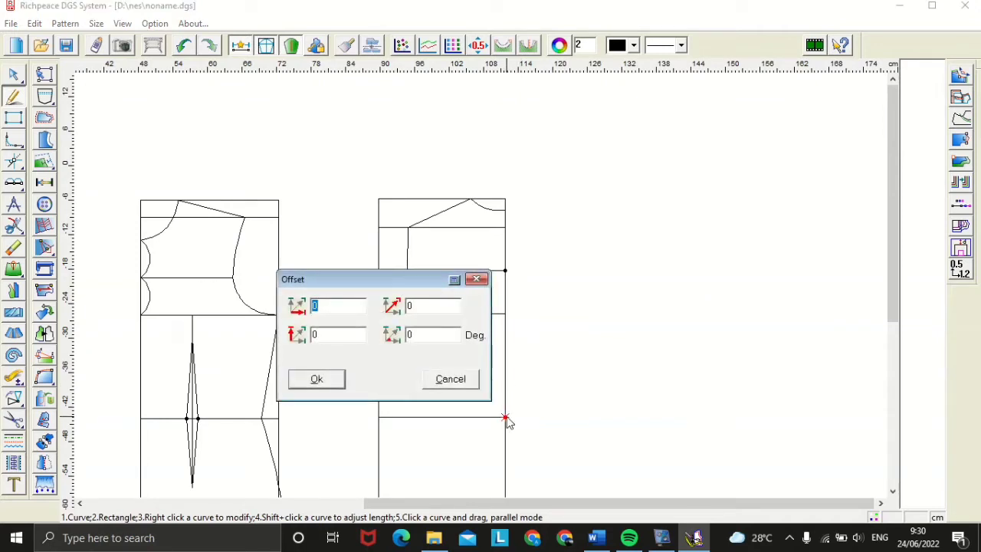
text(19)
click(613, 416)
click(482, 278)
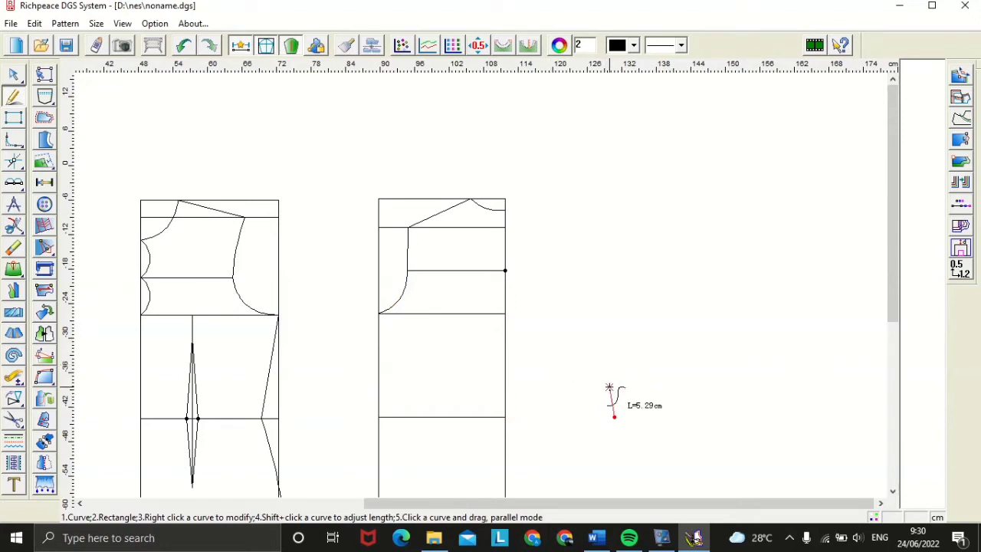
right_click(640, 411)
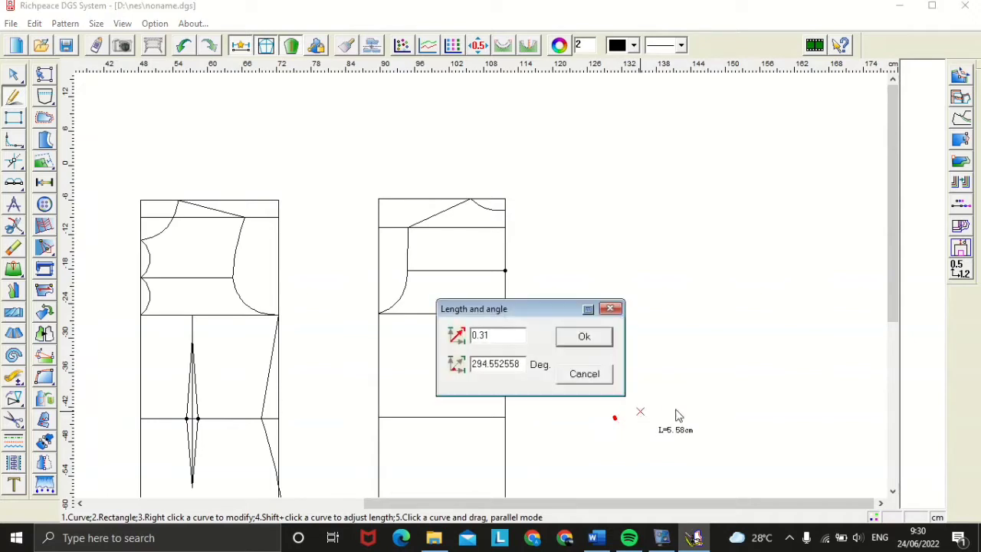
click(611, 308)
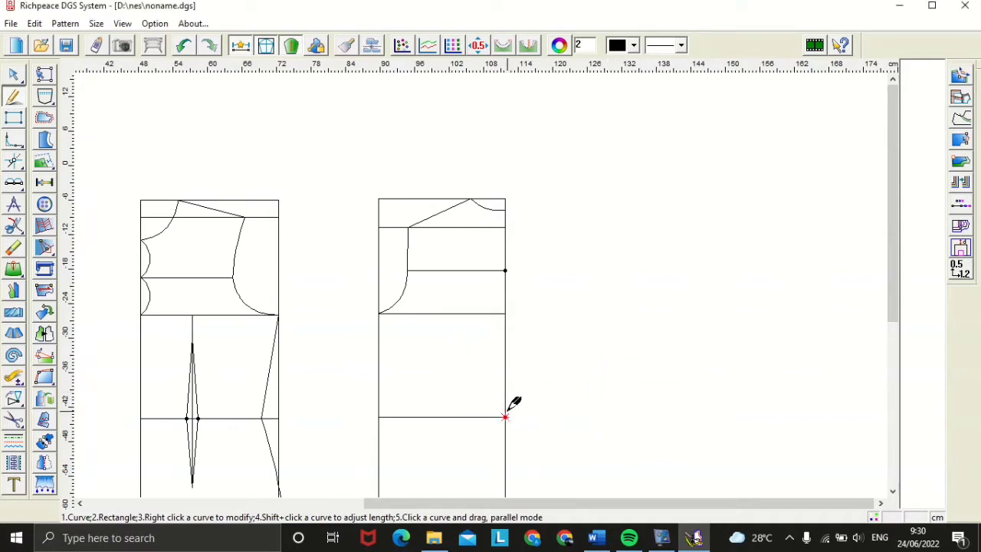
Step: Draw a straight side seam from a waistline point offset -19.5 cm horizontally from the second frame's right edge up to the armhole's lower end
key(Return)
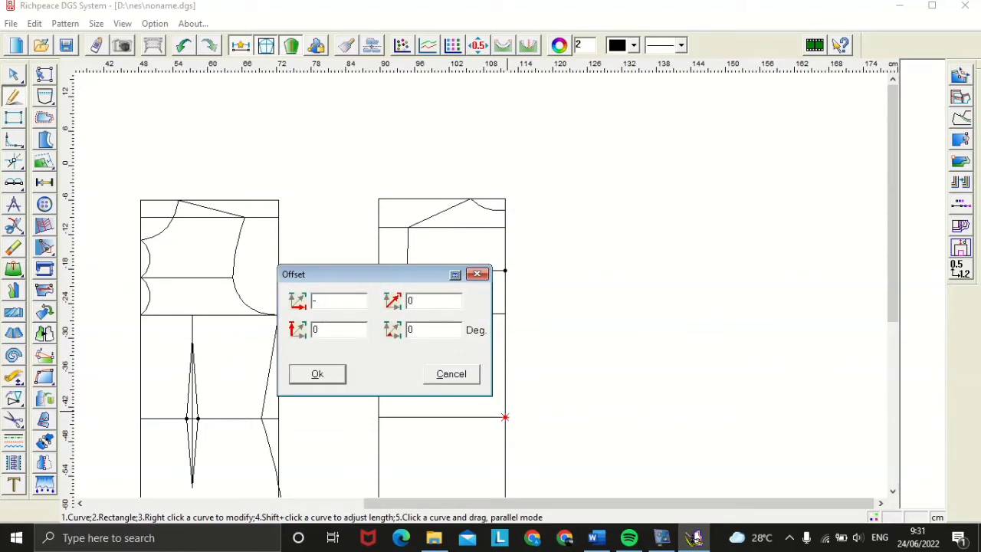
text(-19,5)
click(317, 375)
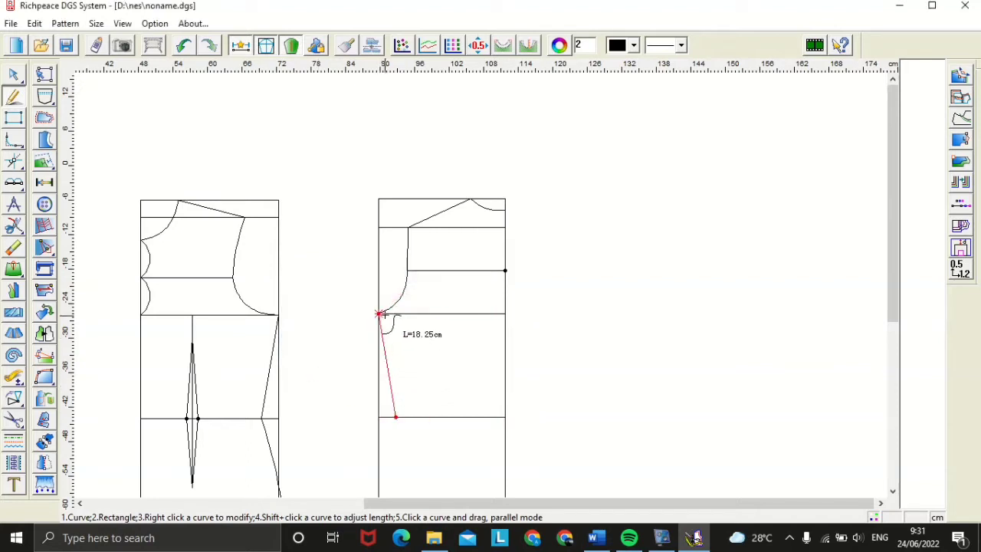
click(379, 313)
right_click(411, 334)
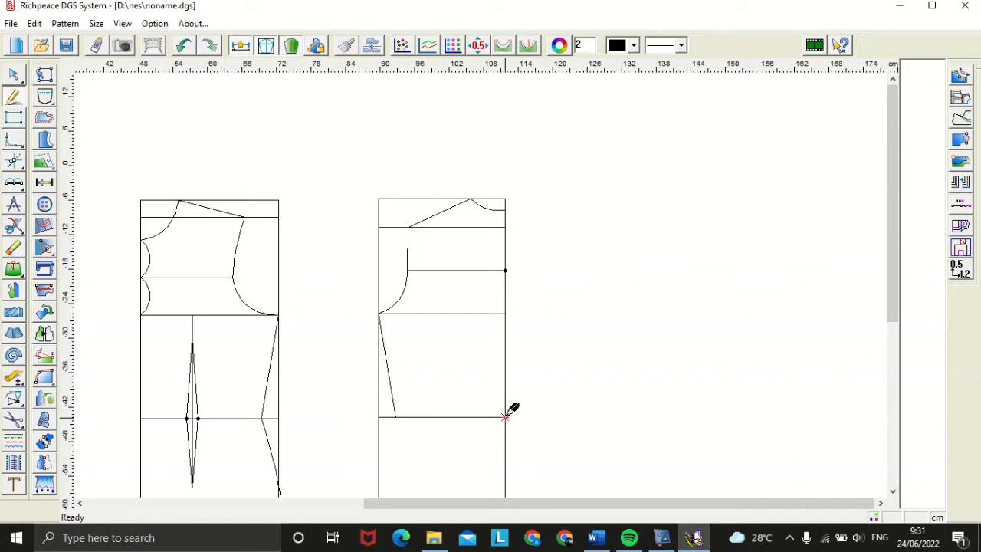
key(Return)
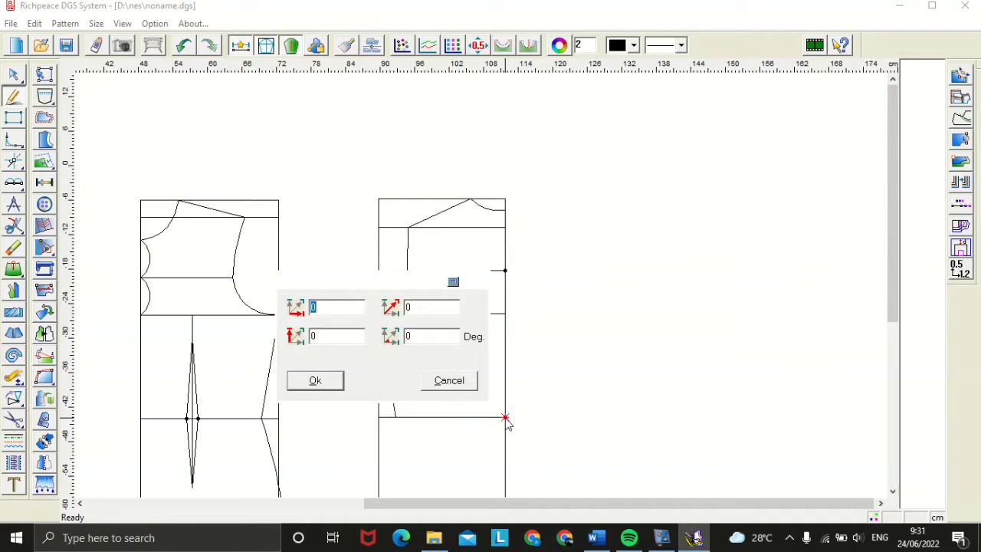
text(8)
click(324, 383)
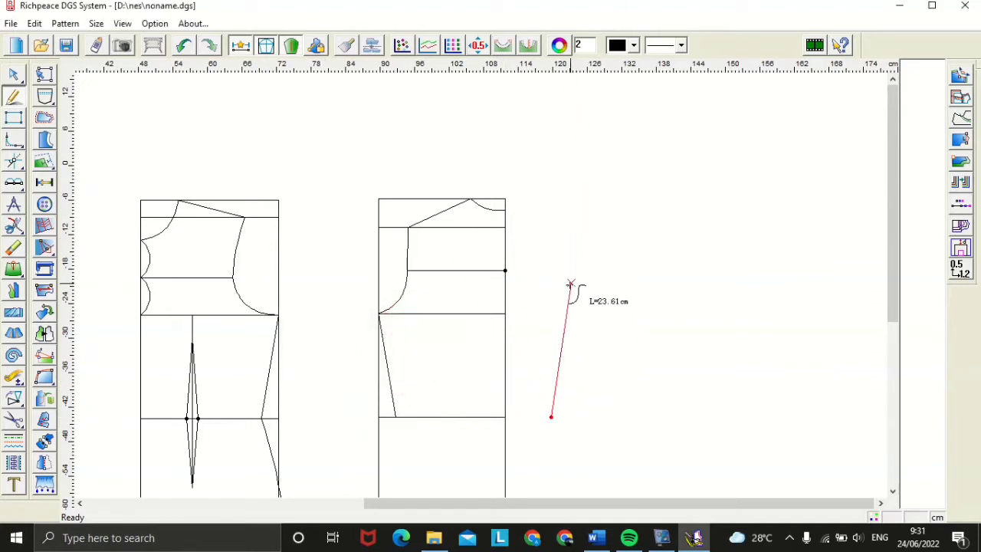
key(Escape)
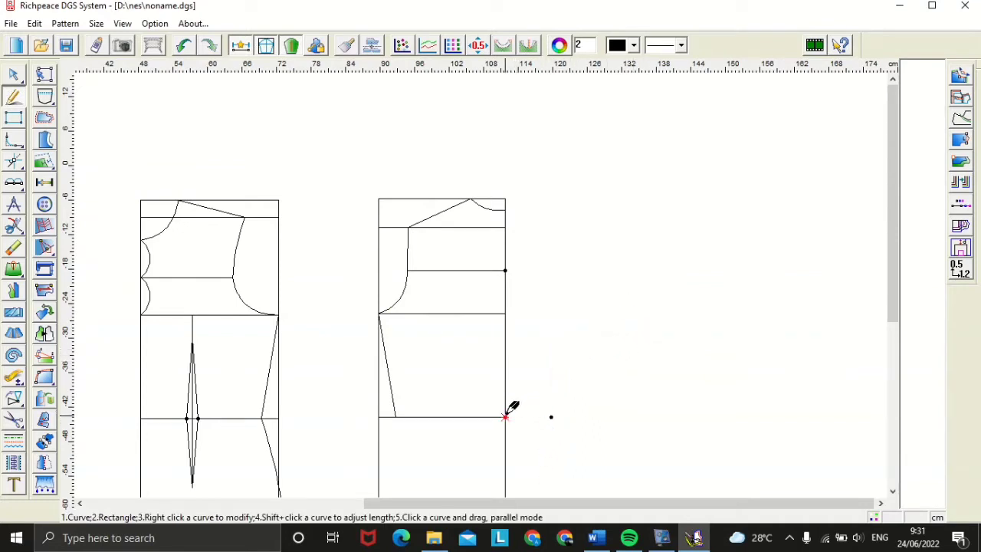
click(505, 416)
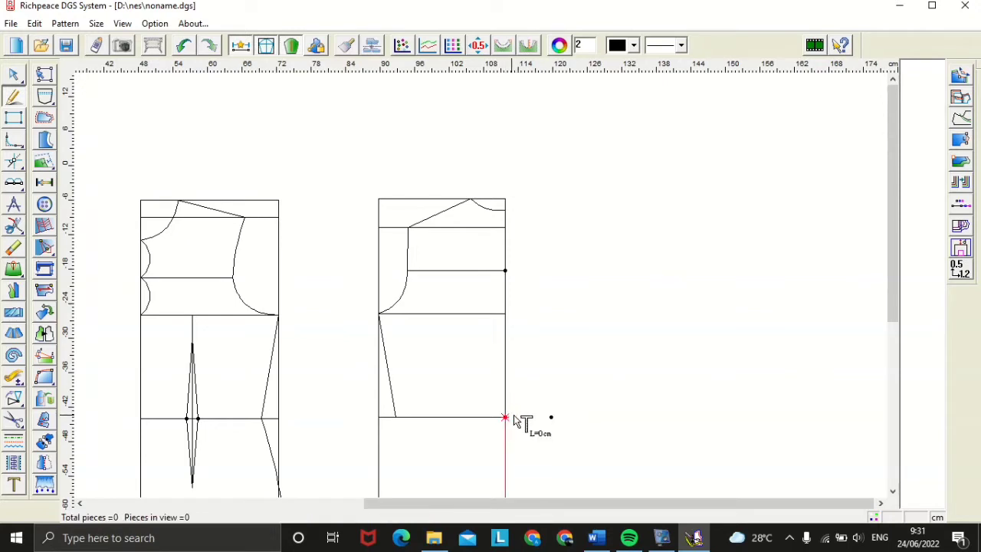
right_click(475, 409)
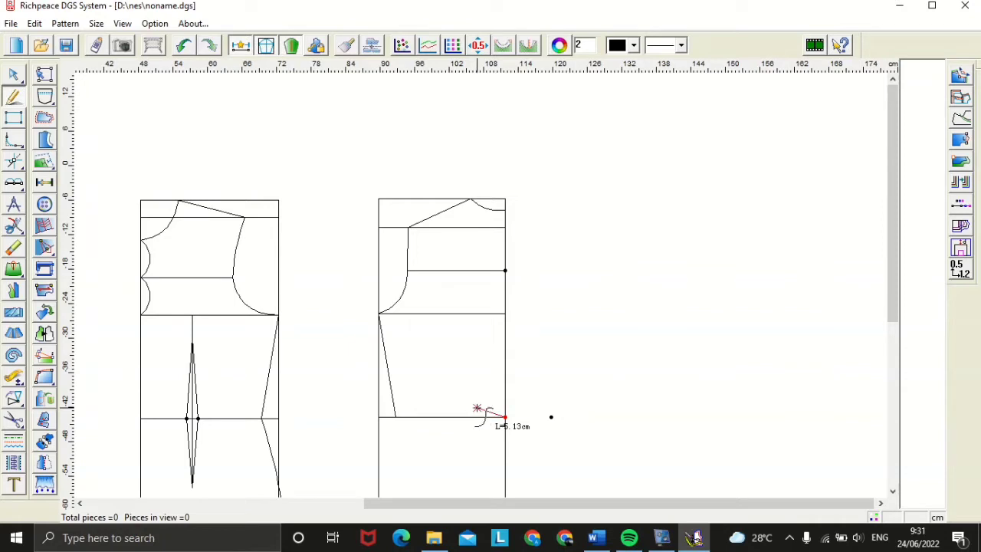
right_click(509, 409)
key(Escape)
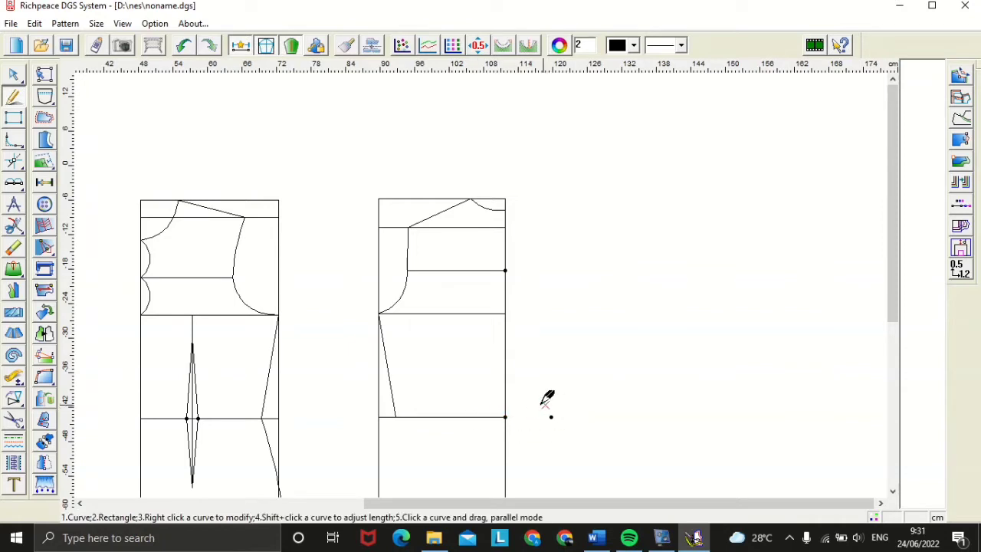
Step: Draw the second bodice's vertical dart centre line from a waistline point 8.5 cm from the frame's right edge up to the chest line
click(458, 417)
click(459, 417)
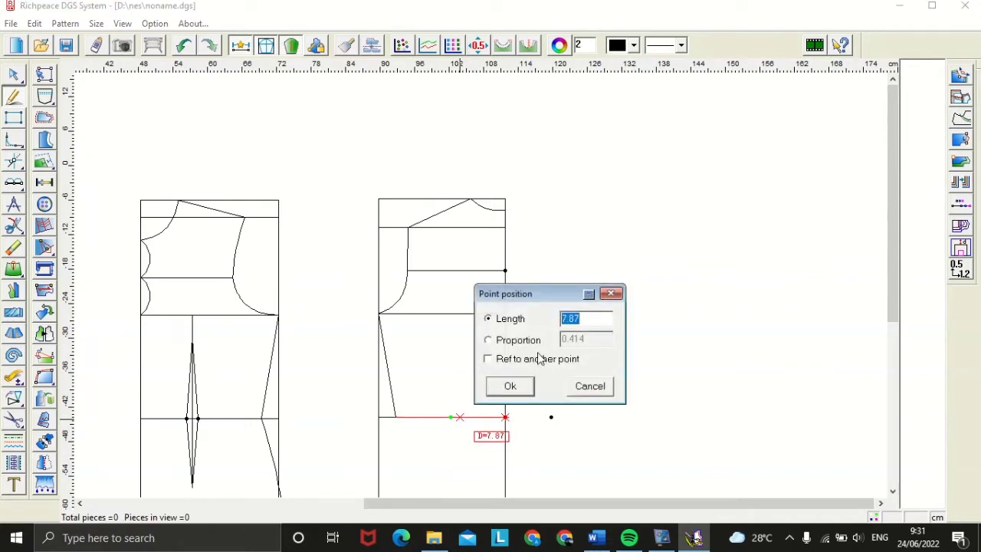
text(8,5)
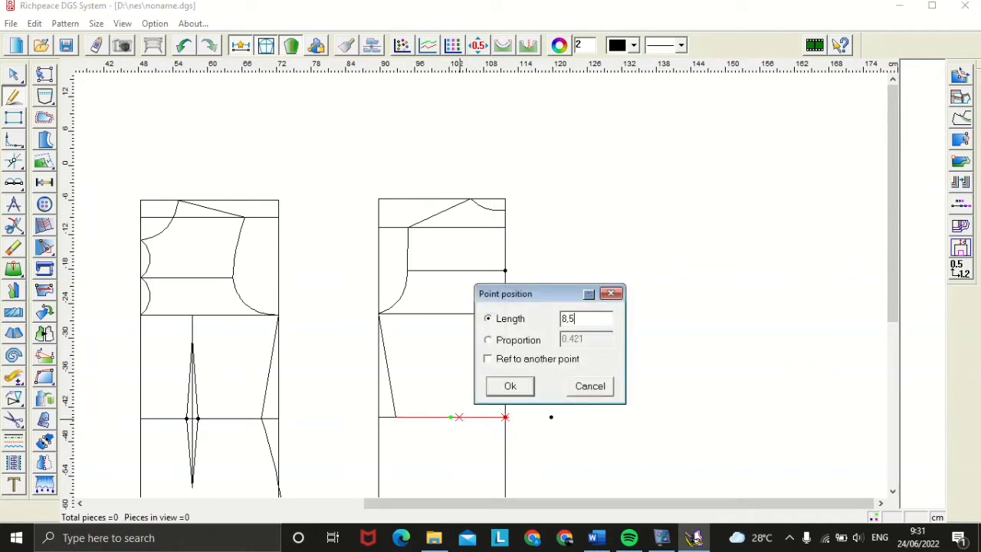
key(Return)
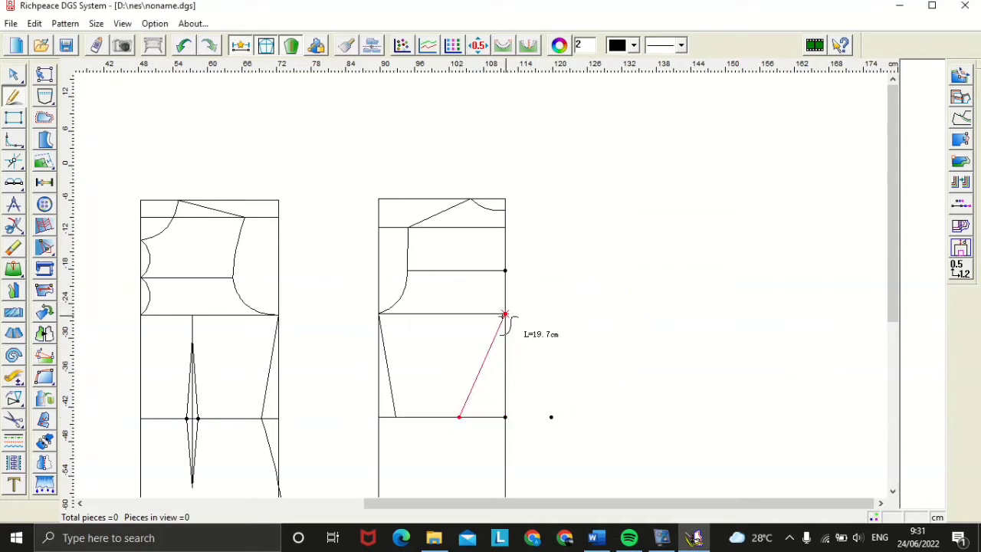
click(474, 314)
right_click(475, 311)
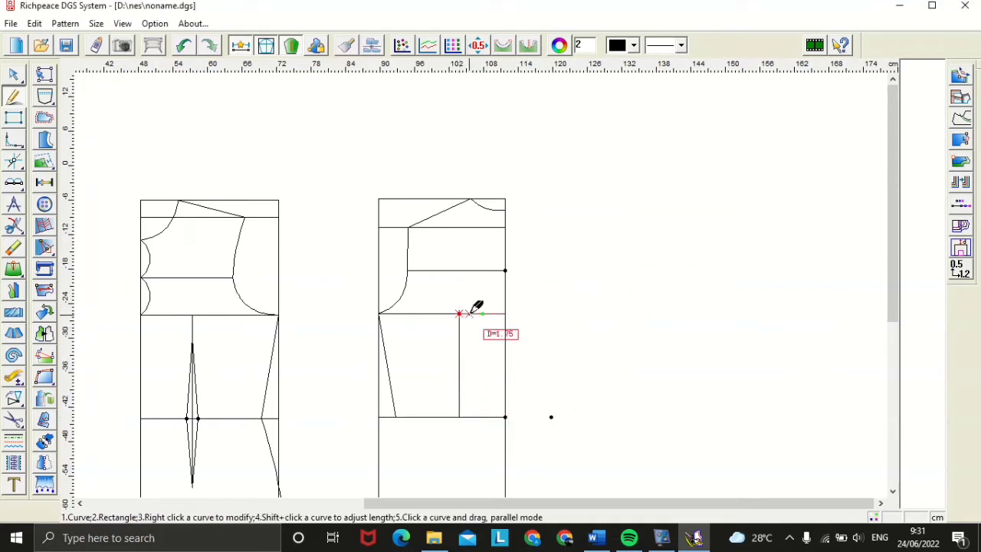
Step: Mark the upper dart tip on the second bodice's dart centre line, 2 cm below the chest line
scroll(481, 360, up, 2)
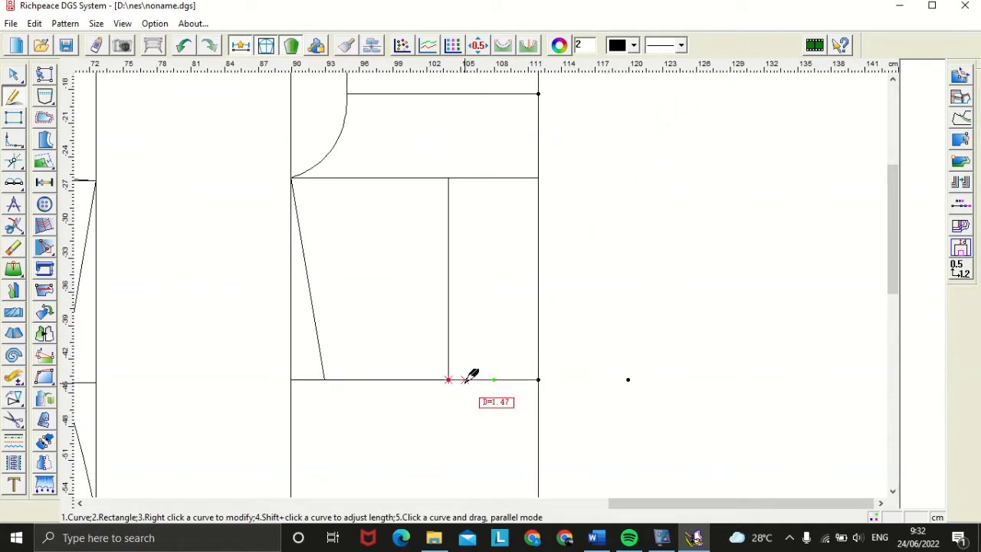
click(450, 200)
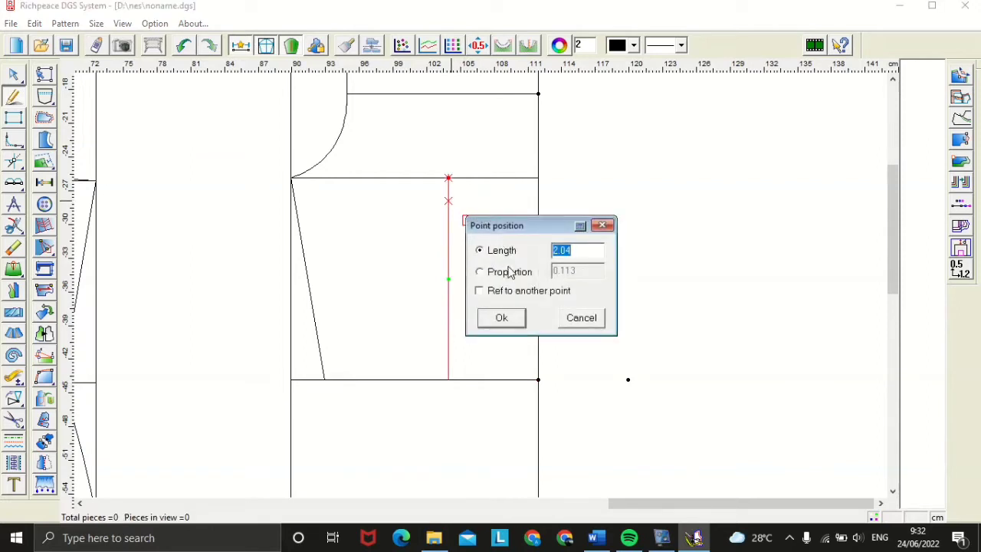
text(2)
click(501, 317)
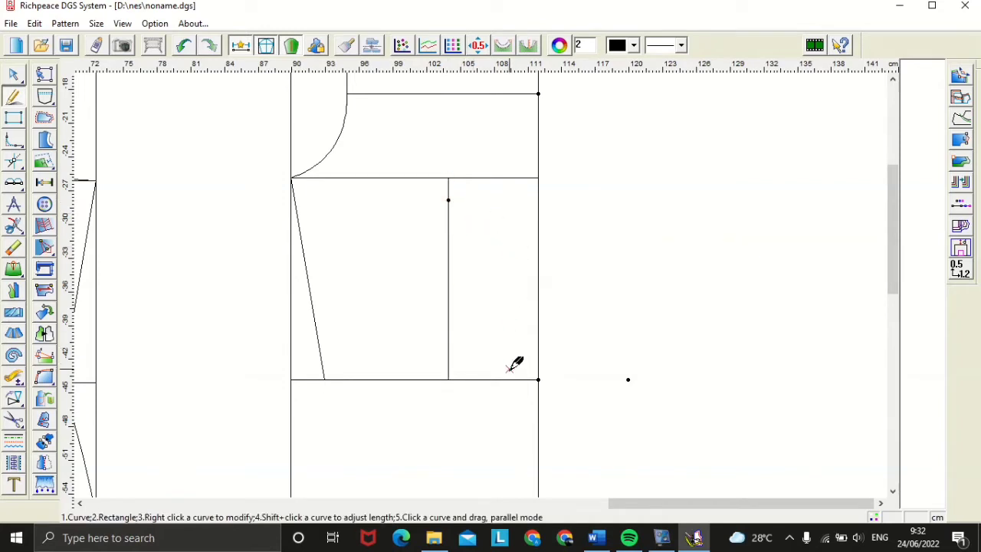
Step: Draw the upper right dart leg from a waistline point 1.5 cm right of the dart centre line to the marked tip
click(461, 379)
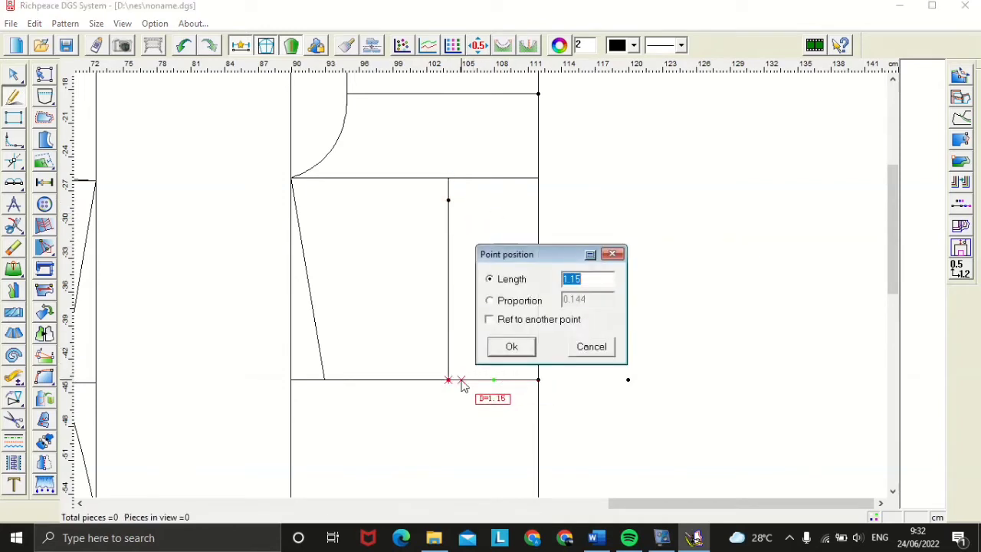
text(1)
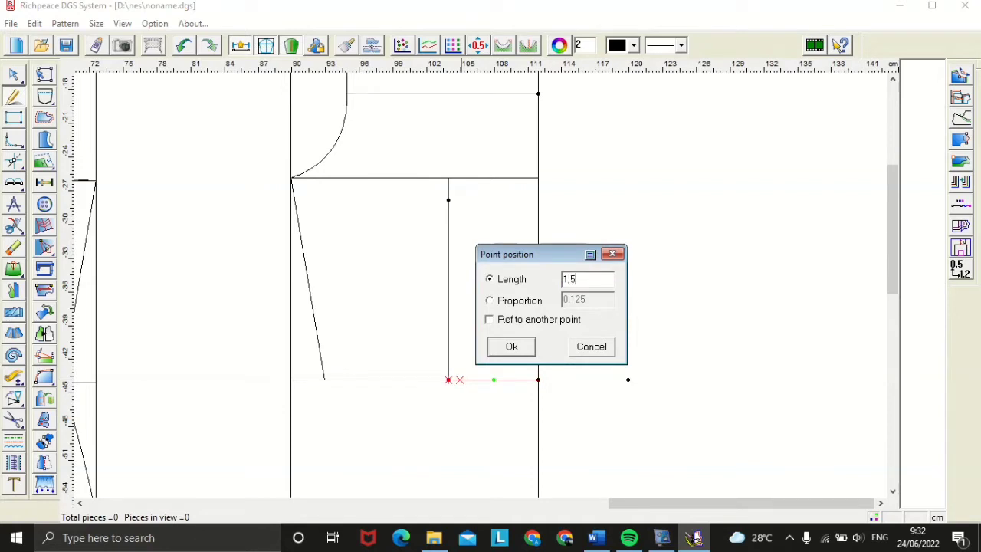
key(Return)
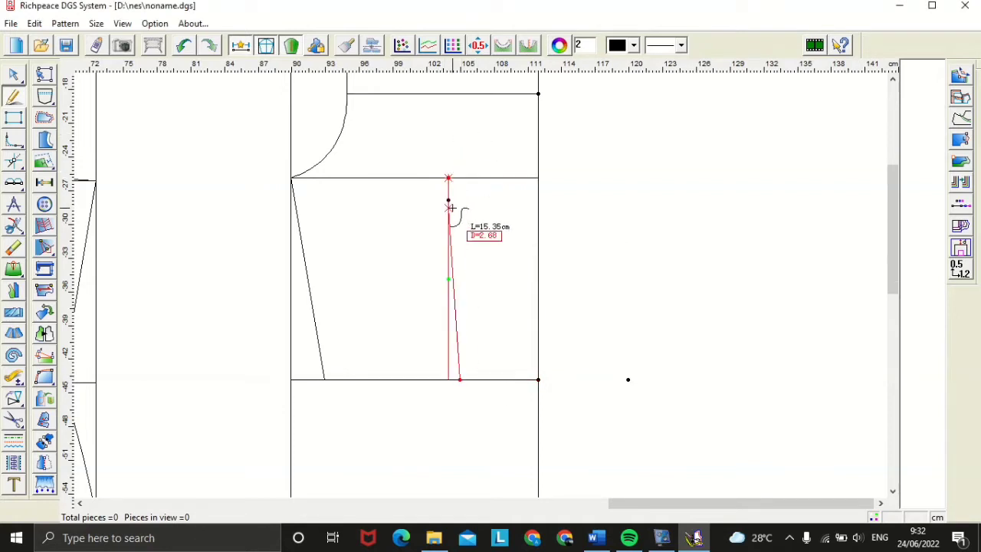
click(448, 200)
right_click(473, 342)
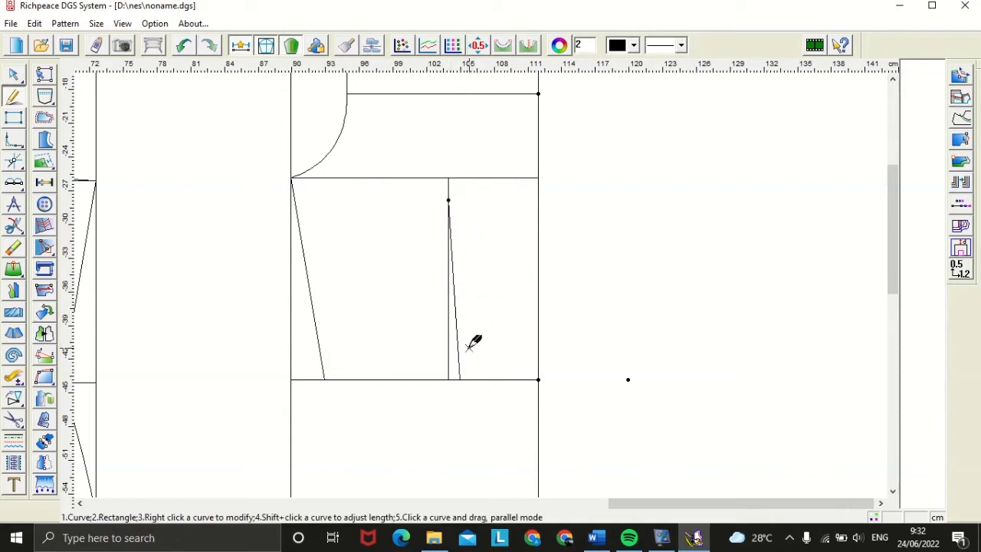
Step: Draw the upper left dart leg from a waistline point 1.0 cm left of the dart centre line to the upper tip
click(434, 378)
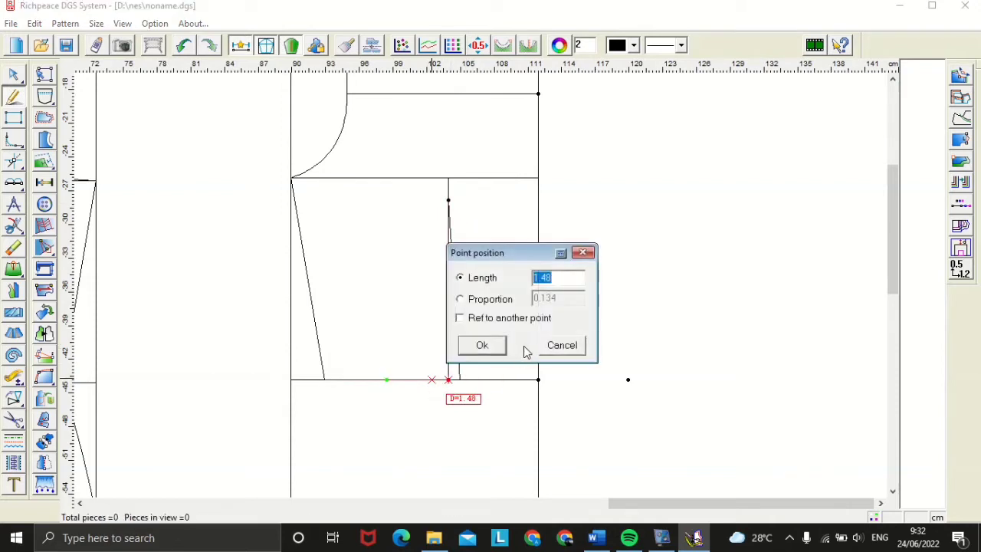
text(1.)
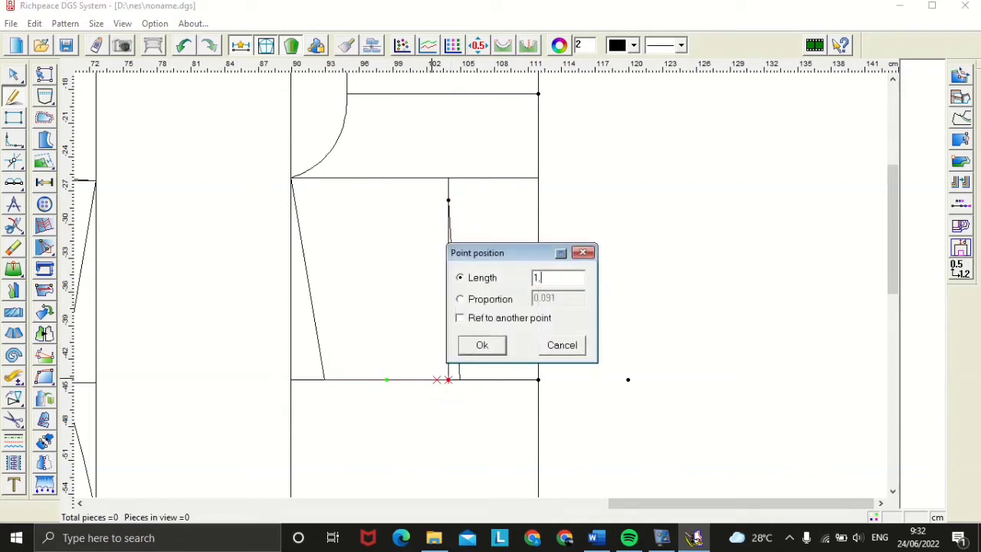
text(0)
key(Return)
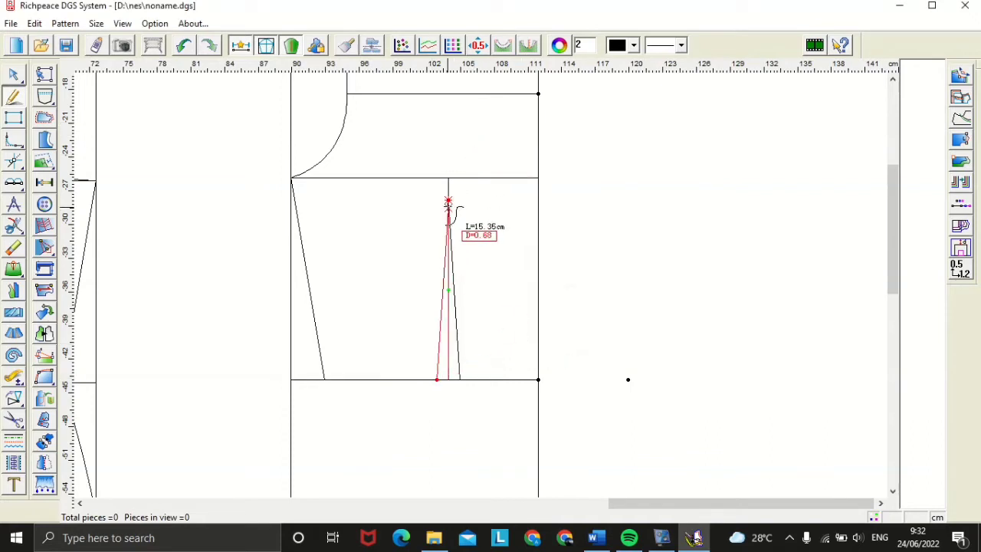
click(448, 202)
right_click(505, 216)
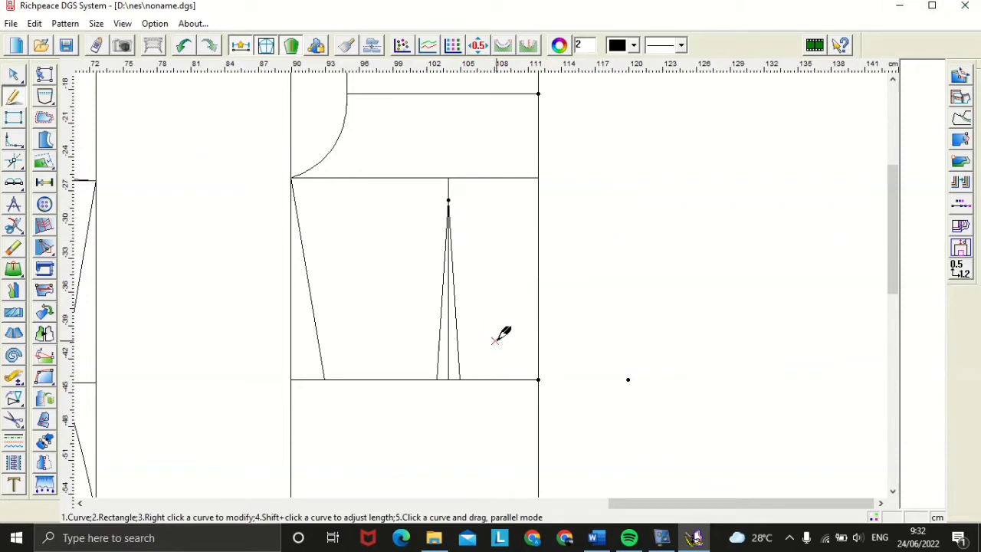
Step: Delete the stray point outside the second frame and the point at the waistline's right end
right_click(568, 350)
click(635, 365)
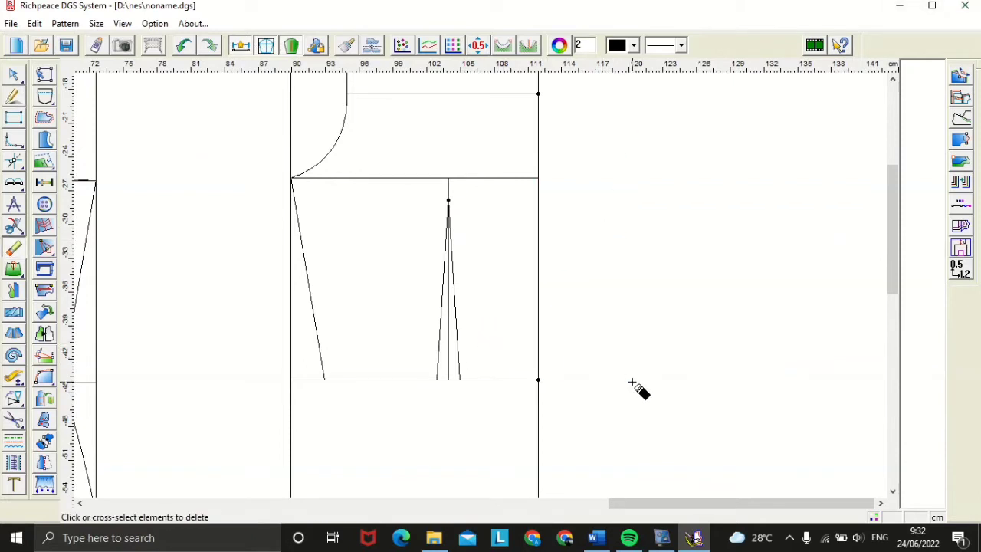
click(538, 380)
Step: Extend the second bodice's dart centre line 12 cm straight down from the waistline
right_click(573, 353)
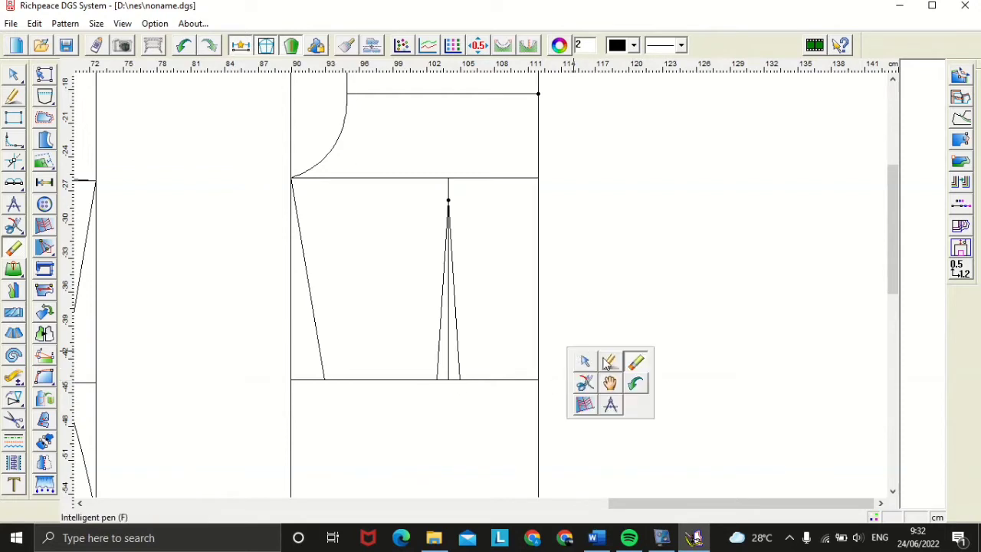
click(608, 362)
middle_drag(459, 396, 485, 278)
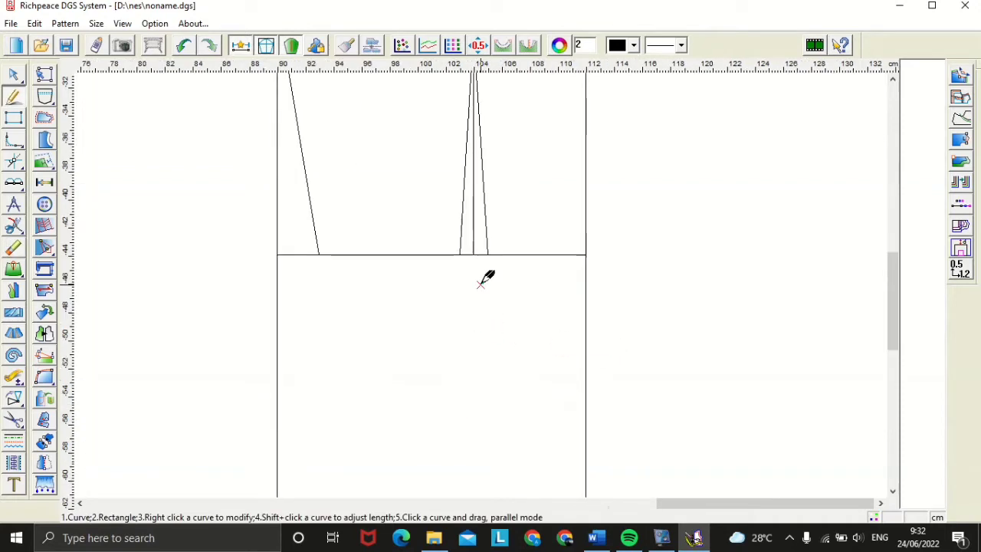
scroll(485, 279, up, 1)
scroll(485, 279, down, 2)
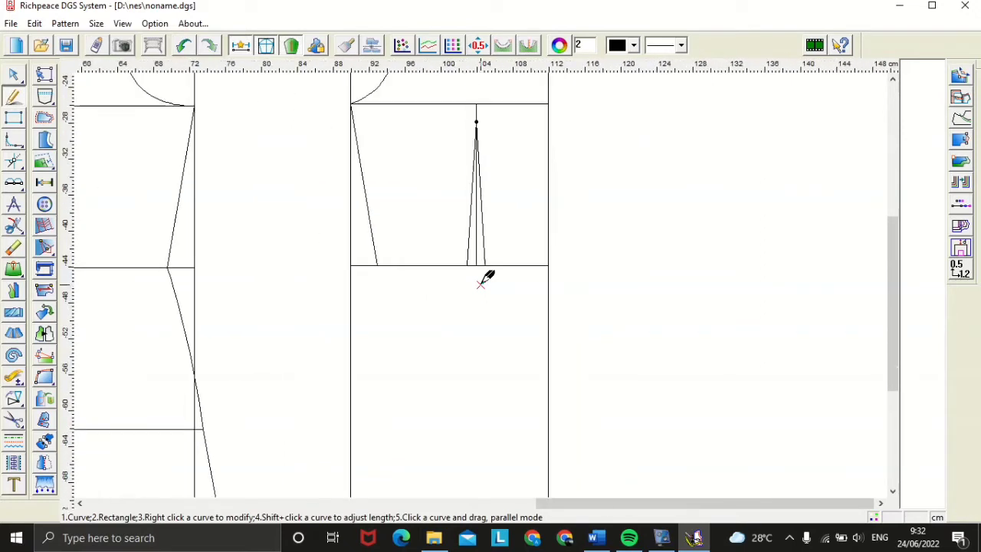
click(476, 265)
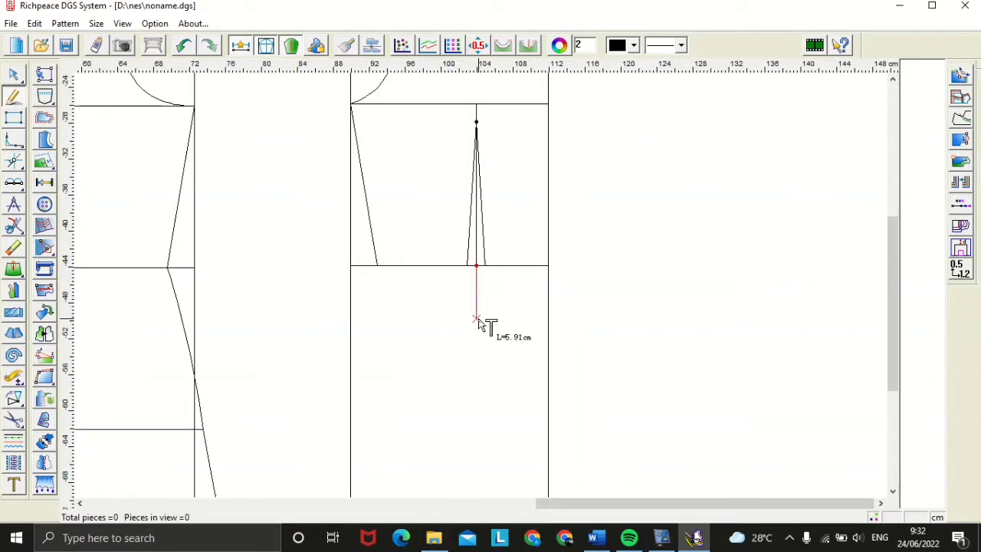
key(Return)
text(12)
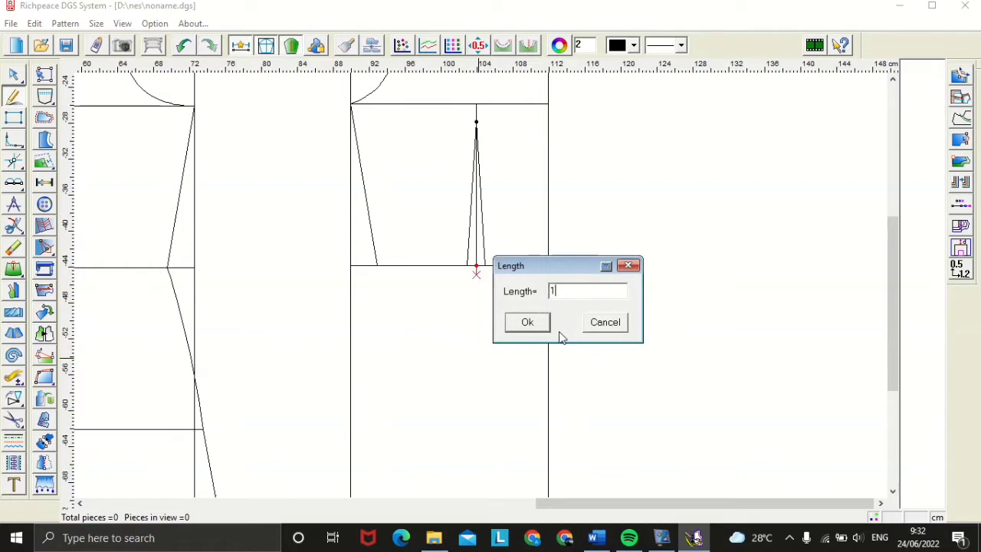
click(527, 322)
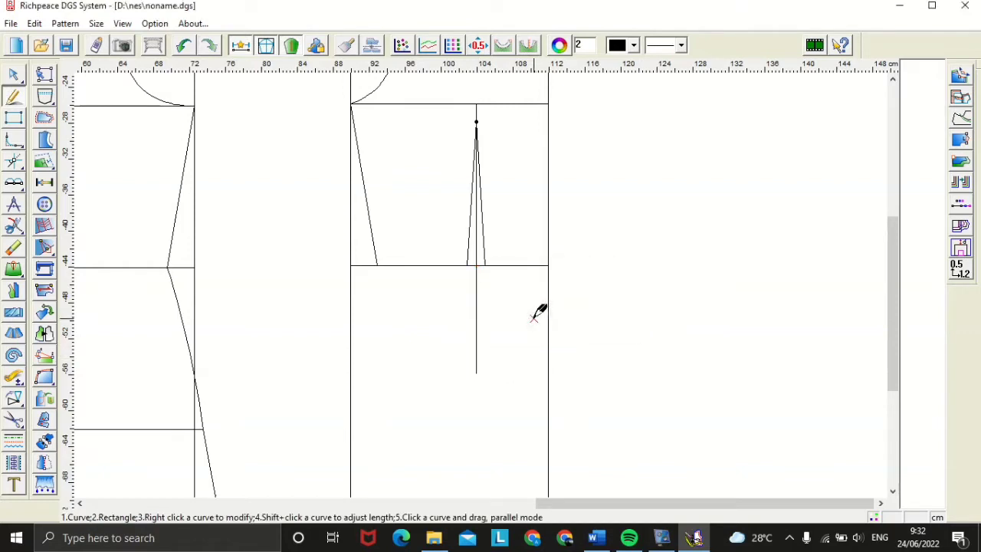
Step: Draw both lower dart legs from the bottom of the centre line to the right and left dart points on the waistline
click(476, 372)
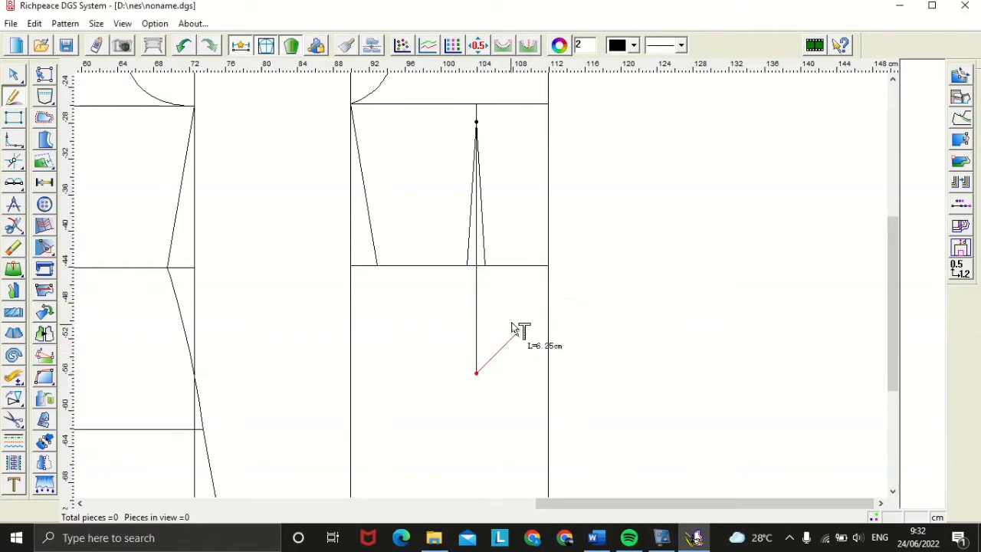
click(484, 266)
right_click(491, 381)
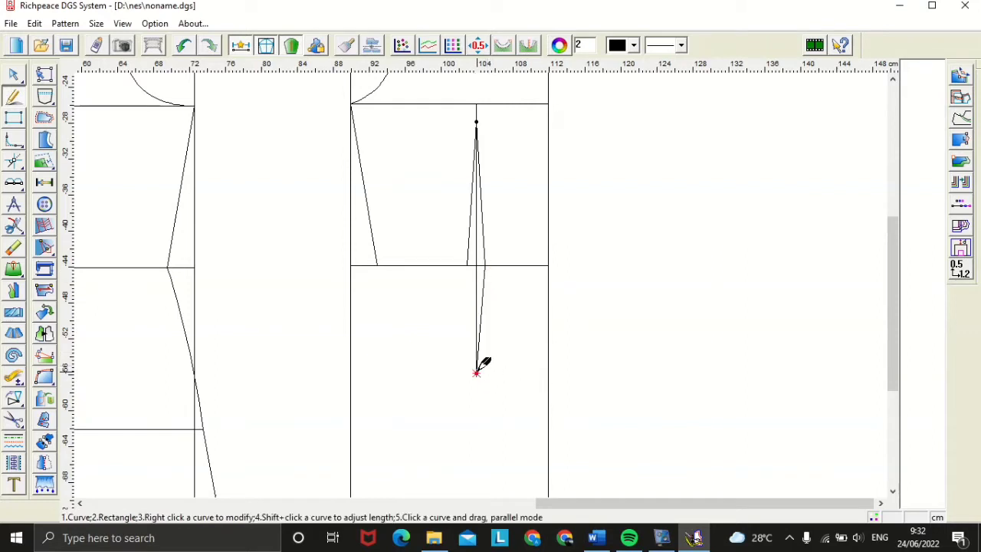
click(476, 372)
click(466, 266)
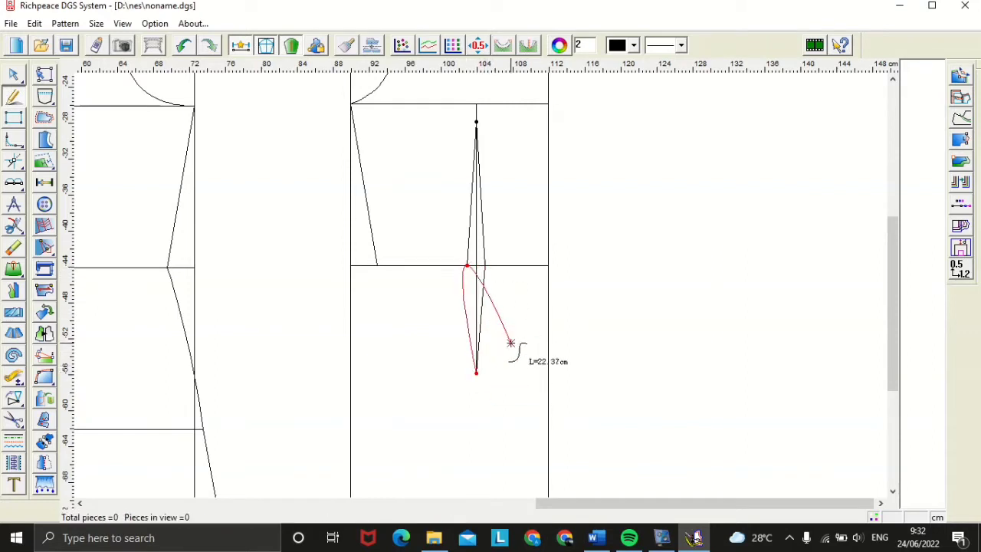
right_click(521, 349)
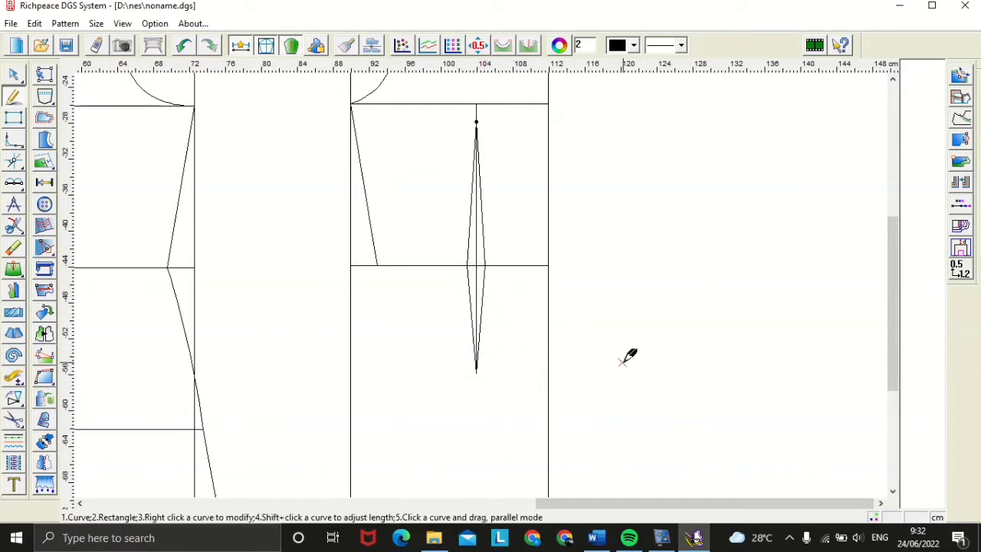
Step: Draw a 23 cm horizontal hip line leftward from a point 18 cm below the waistline on the second frame's right edge
click(549, 393)
text(1)
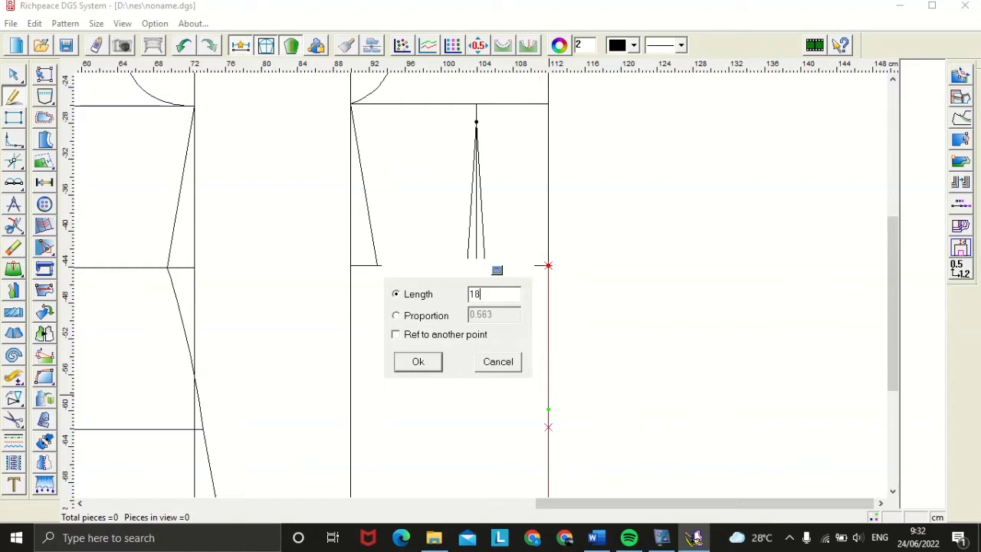
text(8)
click(421, 361)
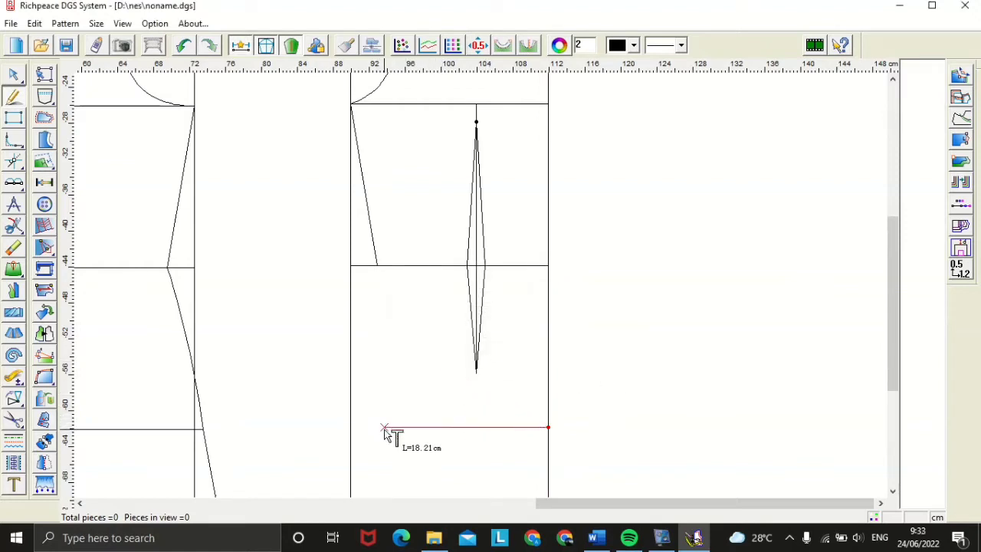
click(343, 434)
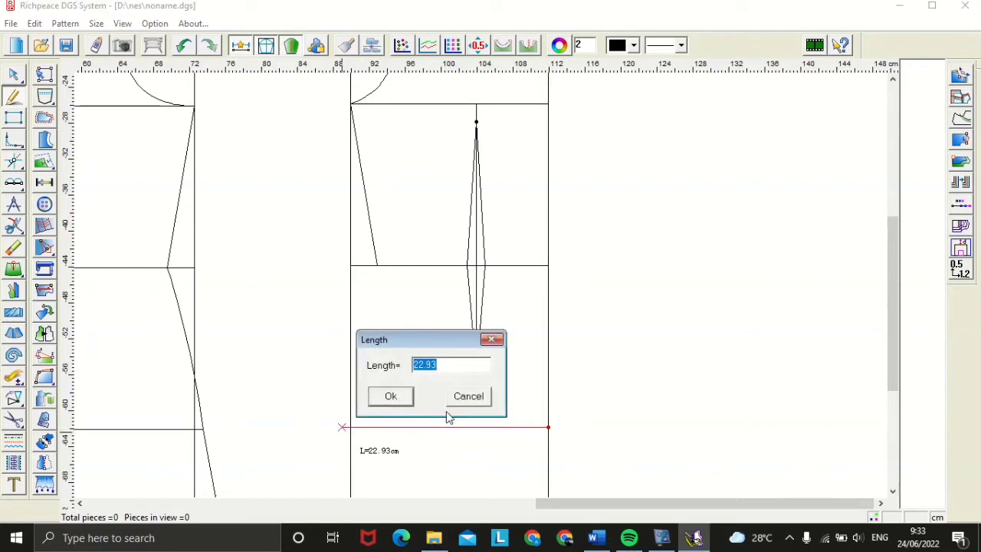
text(23)
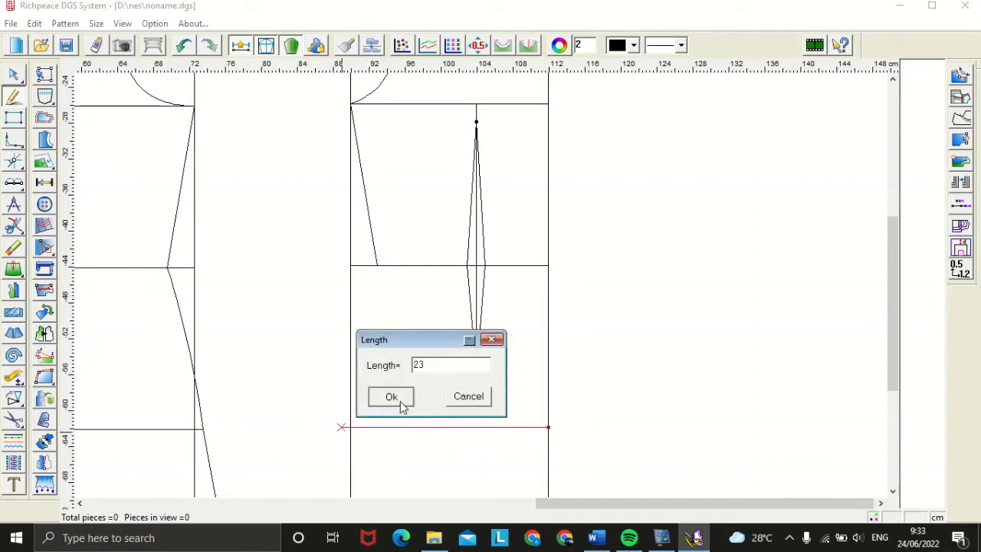
click(400, 397)
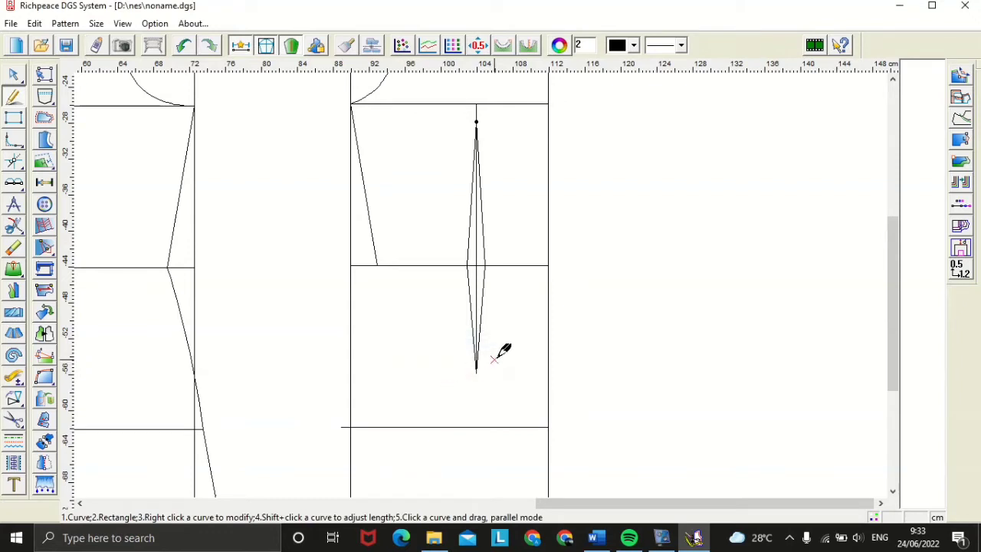
Step: Draw a straight side seam from the side waist point to the hip line's left end on the second bodice
click(376, 264)
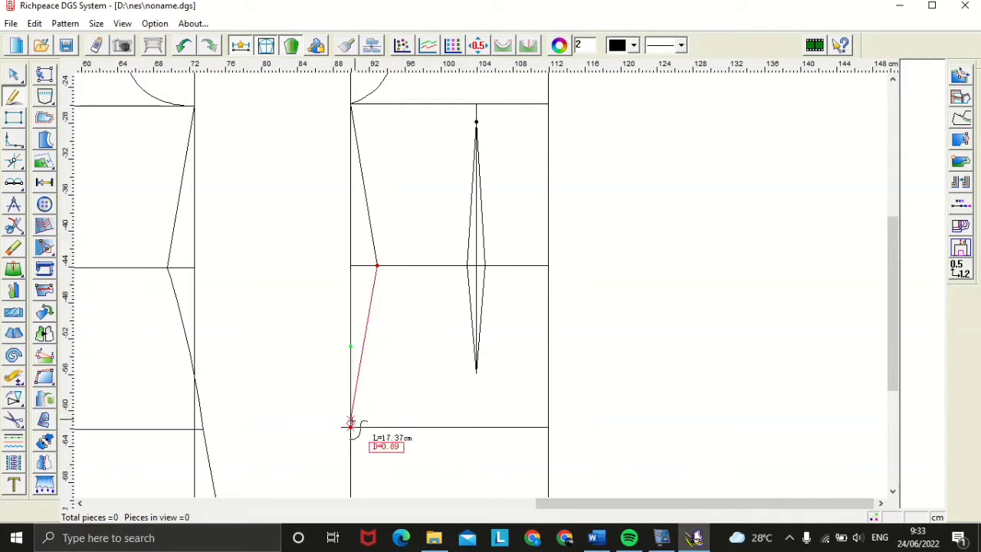
click(342, 427)
right_click(381, 421)
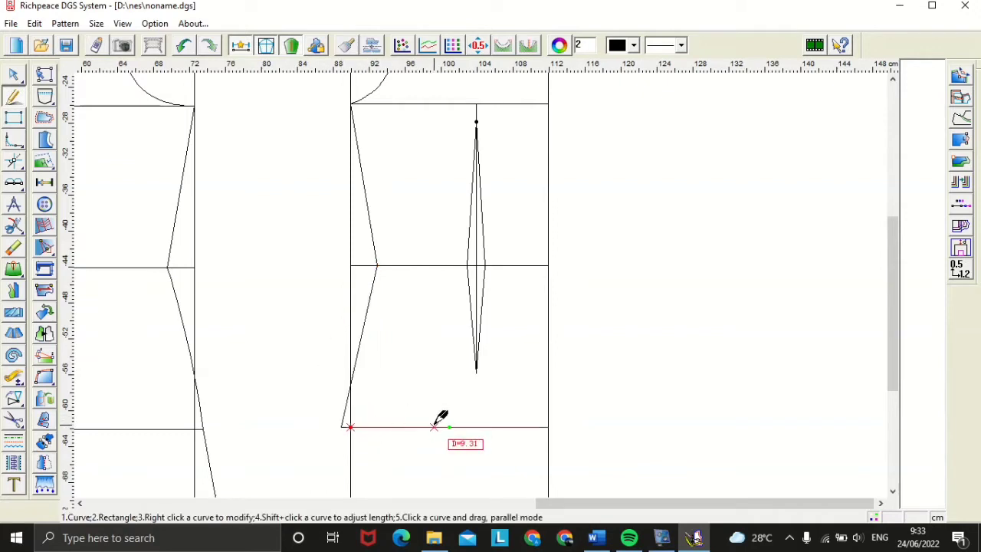
Step: Draw a straight hem from a point offset -3,5 horizontally and 3 vertically from the second frame's bottom-left corner to its bottom-right corner
scroll(434, 426, up, 1)
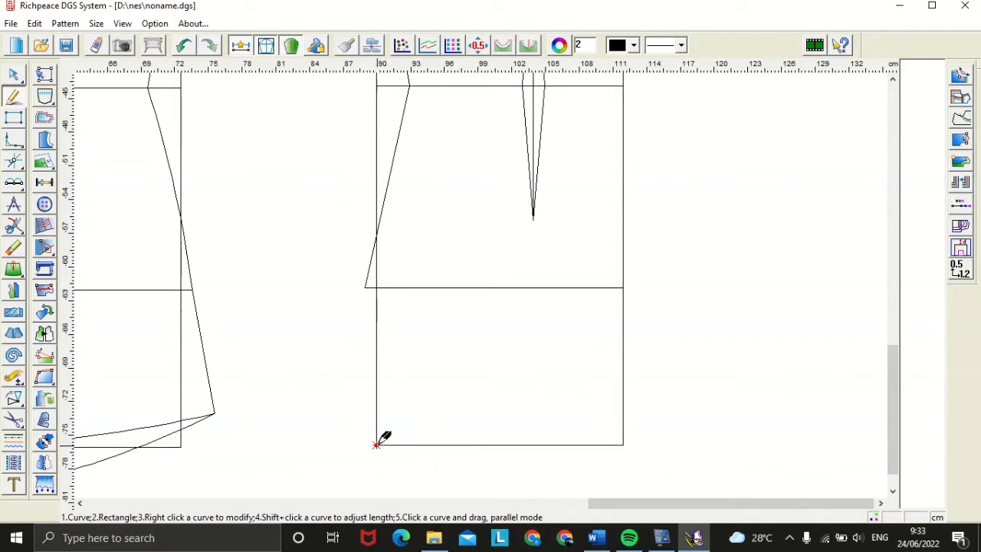
key(Return)
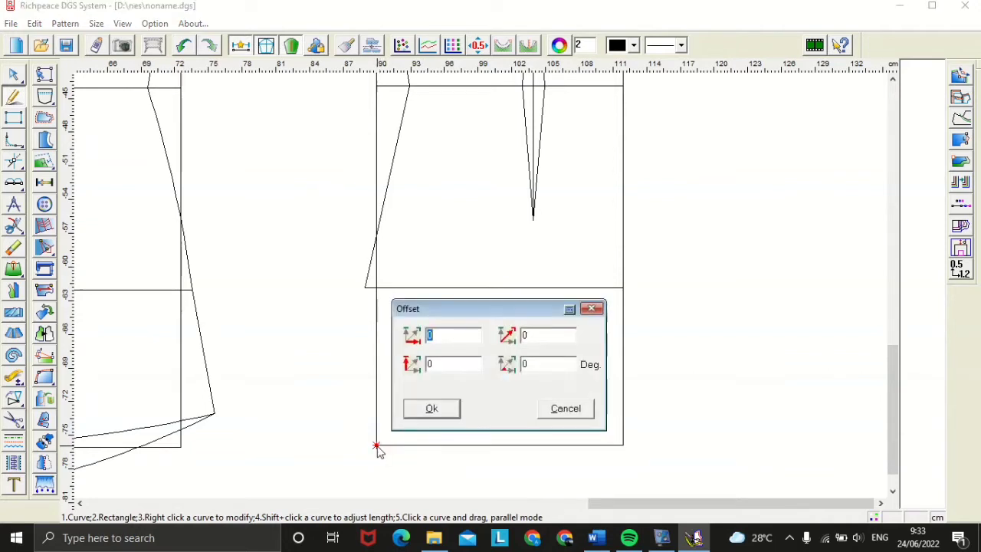
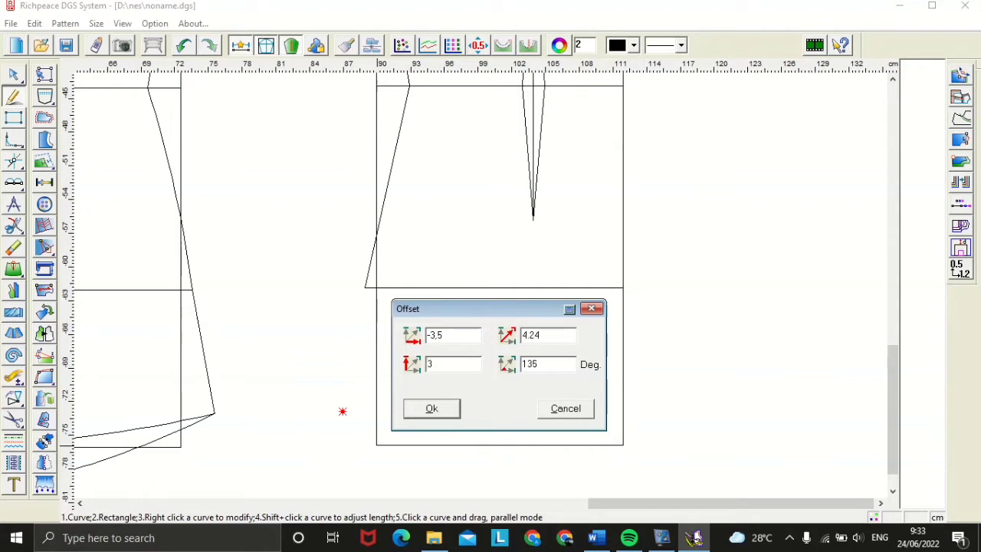
click(429, 409)
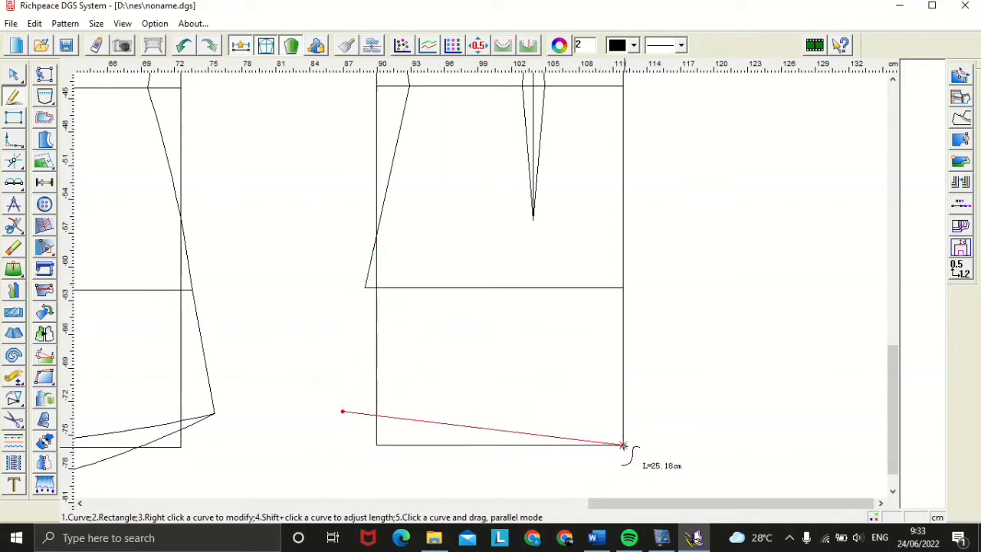
click(623, 445)
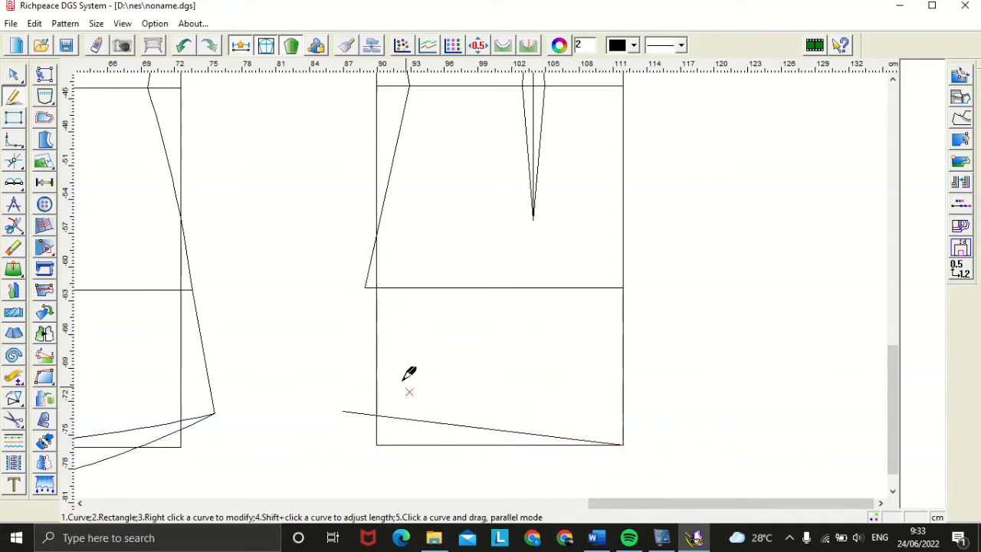
Step: Draw the lower side seam from the hip line's left end to the hem's left end on the second bodice
click(365, 286)
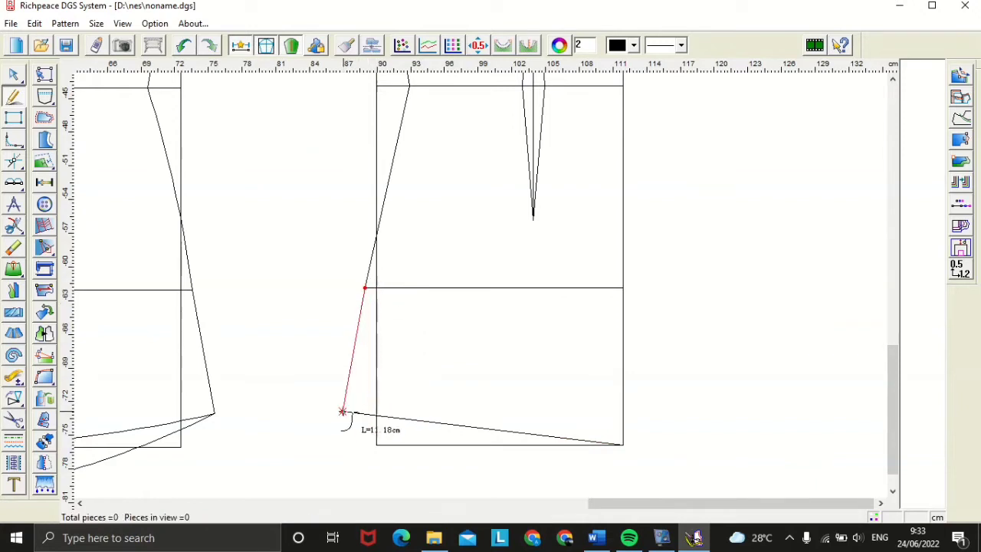
click(343, 411)
right_click(375, 445)
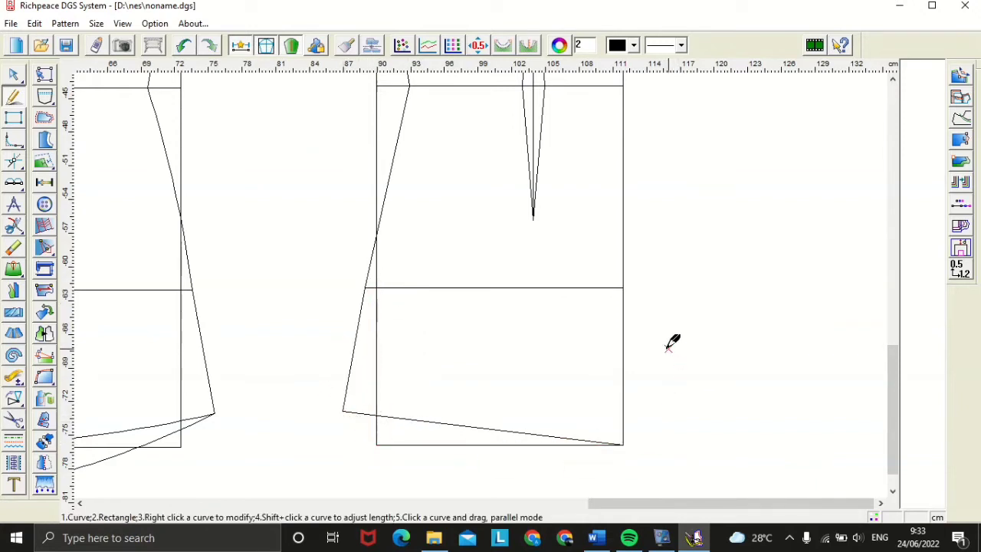
Step: Bend the second bodice's side seam between waist and hip into a slight outward curve
right_click(406, 127)
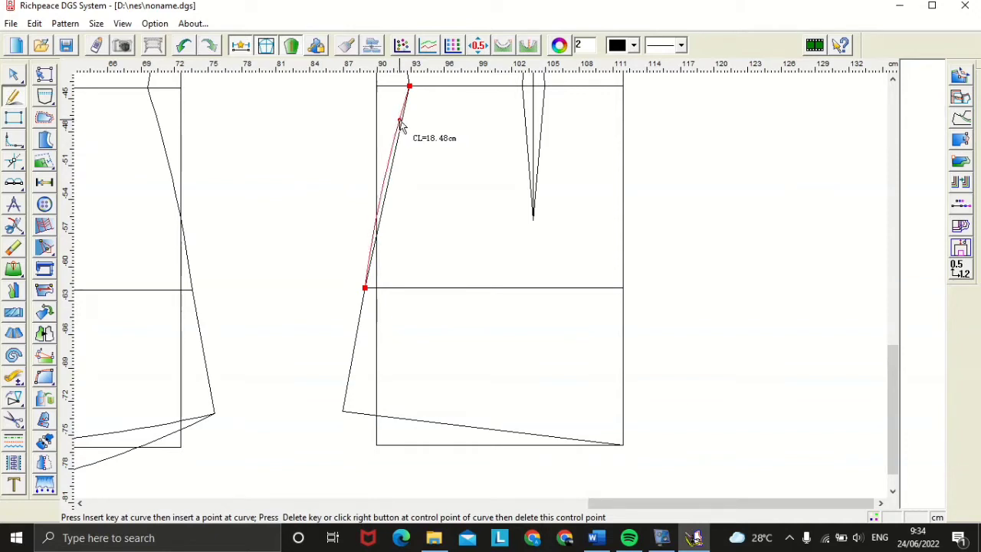
click(402, 125)
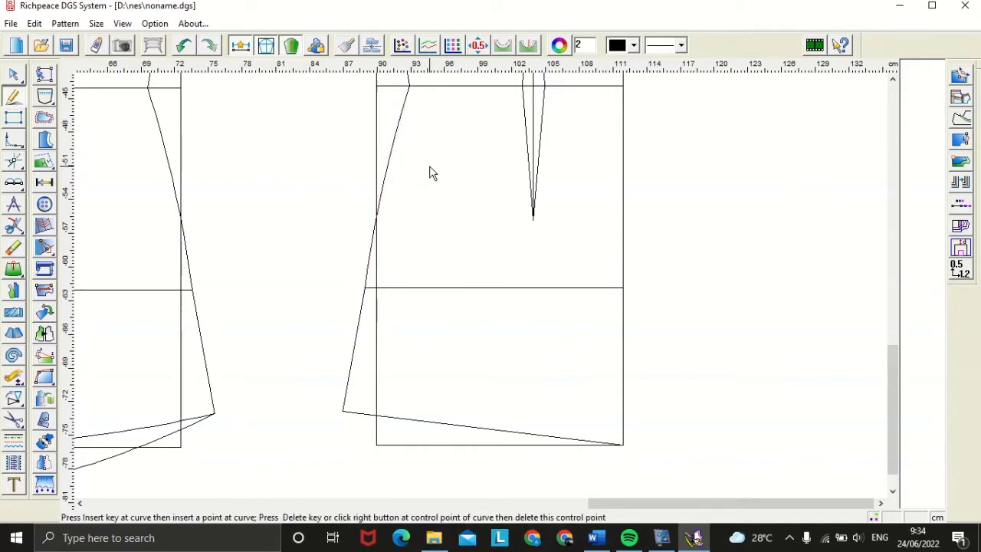
right_click(431, 171)
Step: Curve the second bodice's hem gently downward between the side seam and the frame's bottom-right corner
click(456, 428)
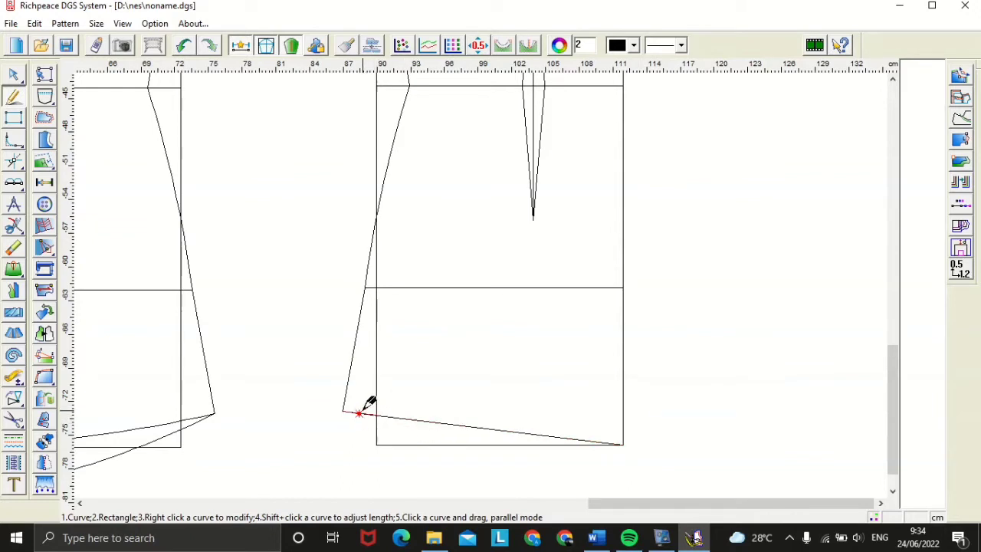
right_click(423, 419)
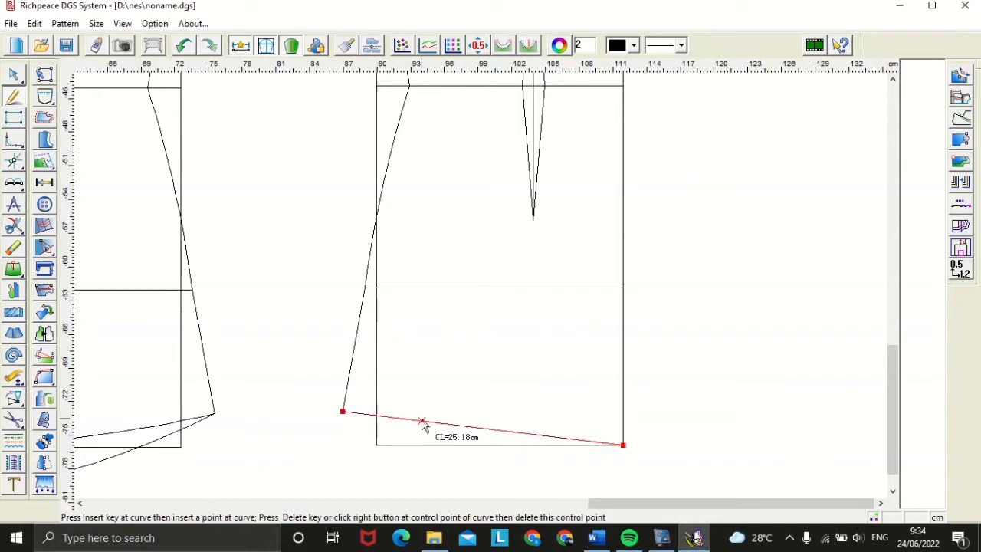
mouse_move(432, 424)
mouse_down()
mouse_move(431, 434)
mouse_move(416, 432)
mouse_up()
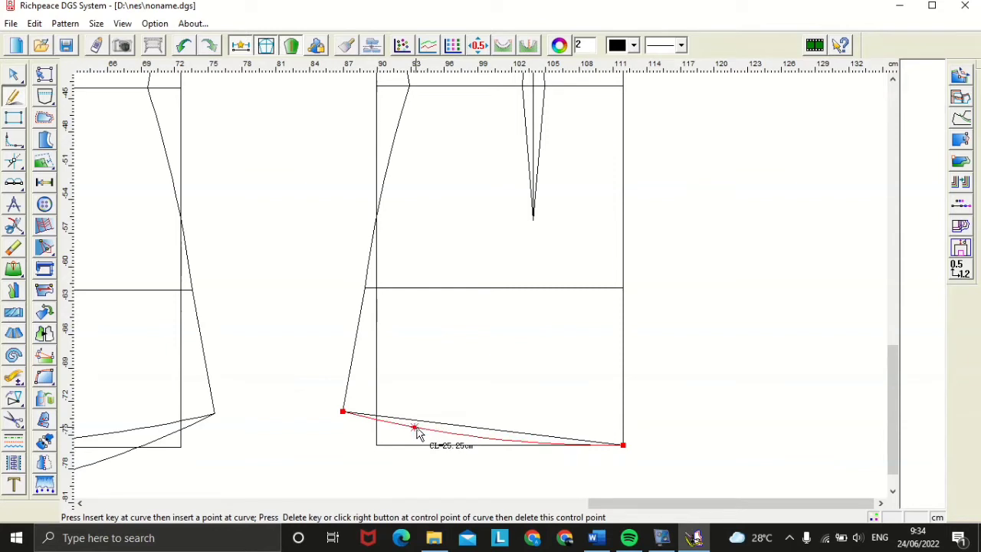
right_click(512, 452)
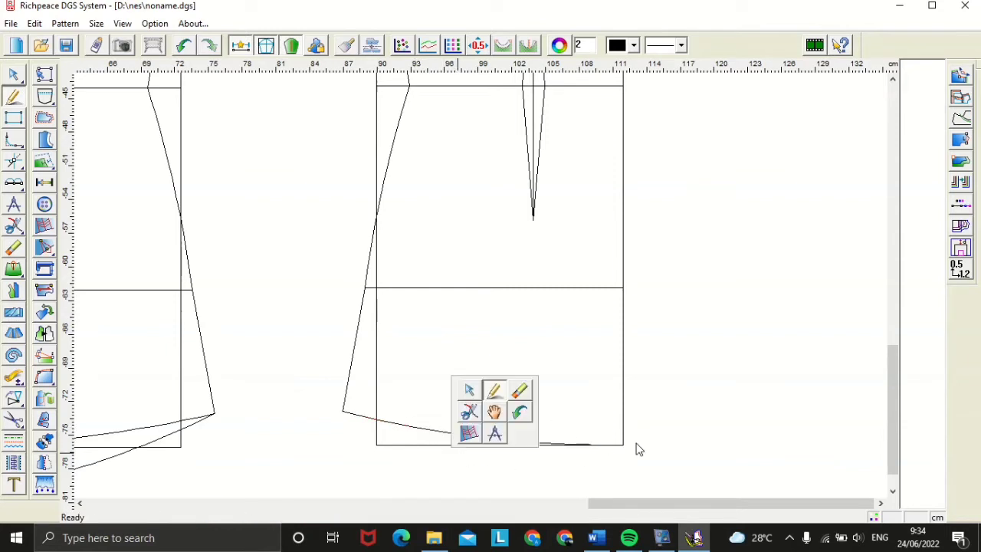
click(659, 385)
Step: Erase the first bodice's construction lines, including the upper guides, side frame edge, dart centre line, frame base and hip line
scroll(460, 363, up, 1)
scroll(481, 284, down, 3)
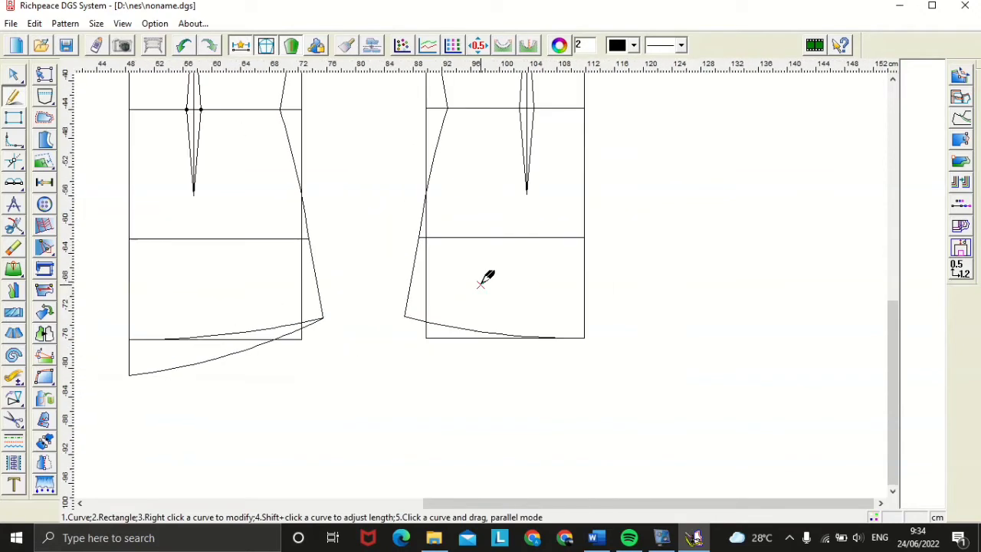
scroll(483, 279, down, 2)
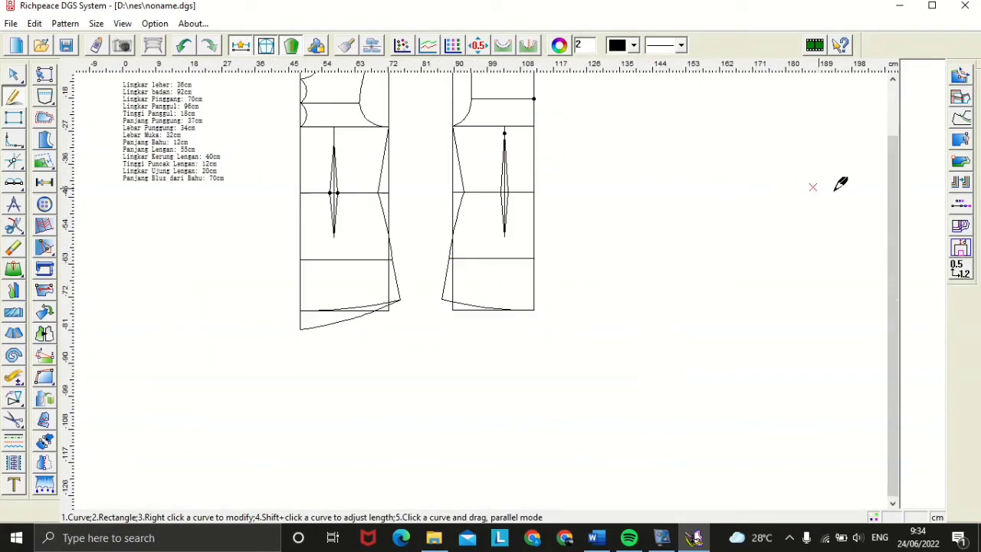
drag(892, 206, 892, 133)
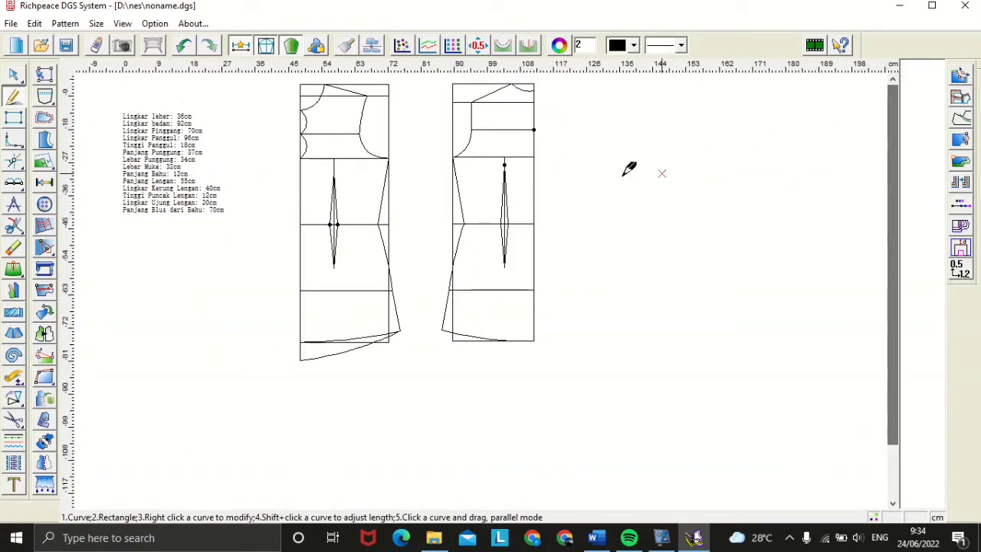
scroll(415, 201, down, 1)
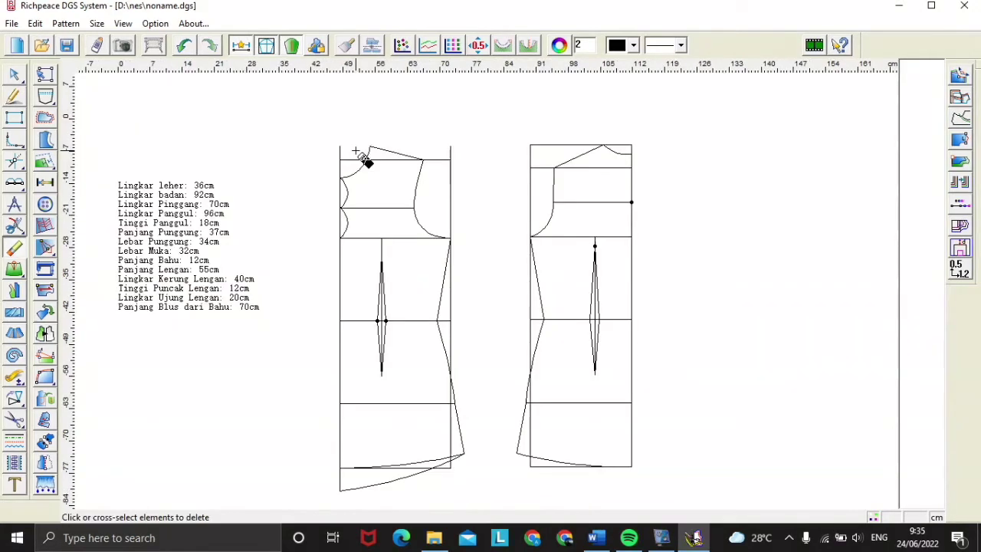
click(360, 159)
click(451, 222)
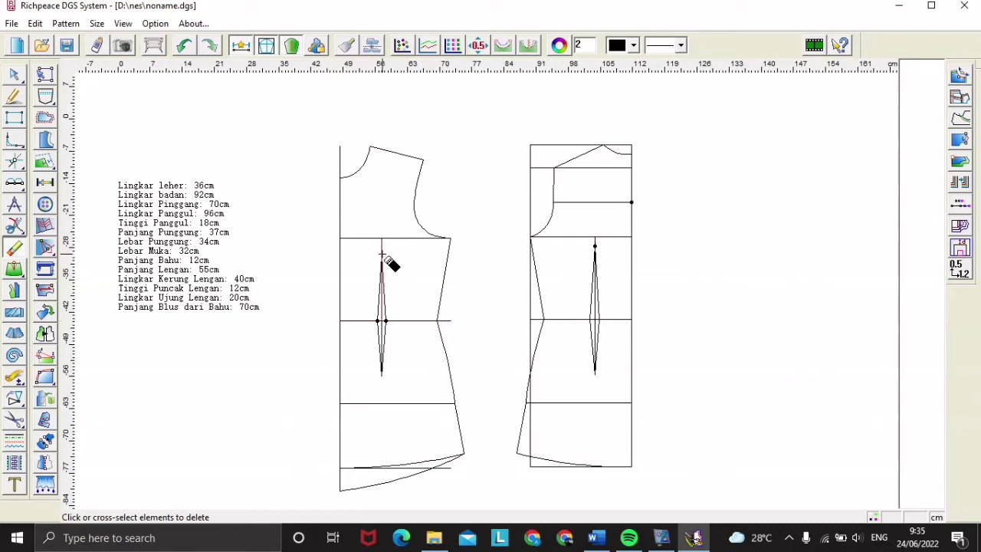
click(382, 254)
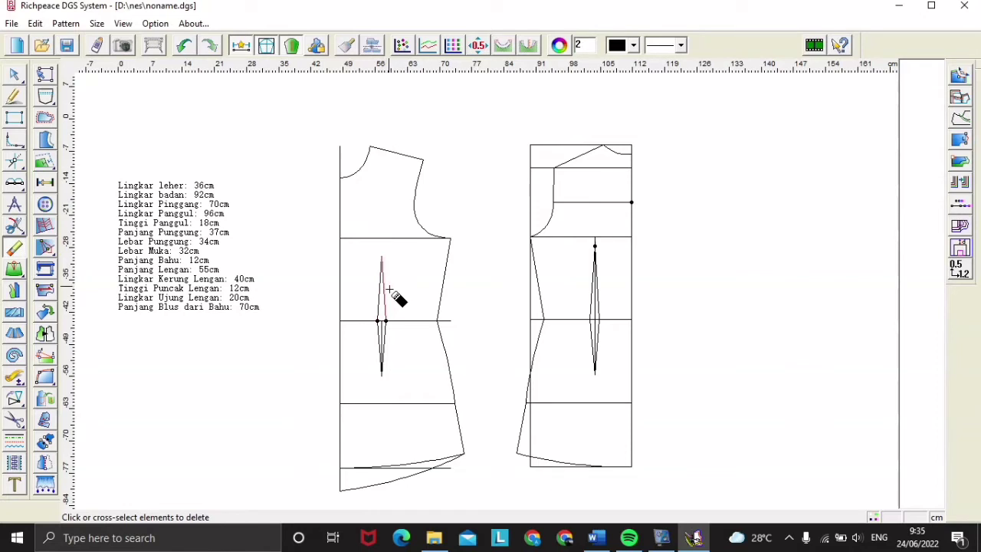
click(381, 330)
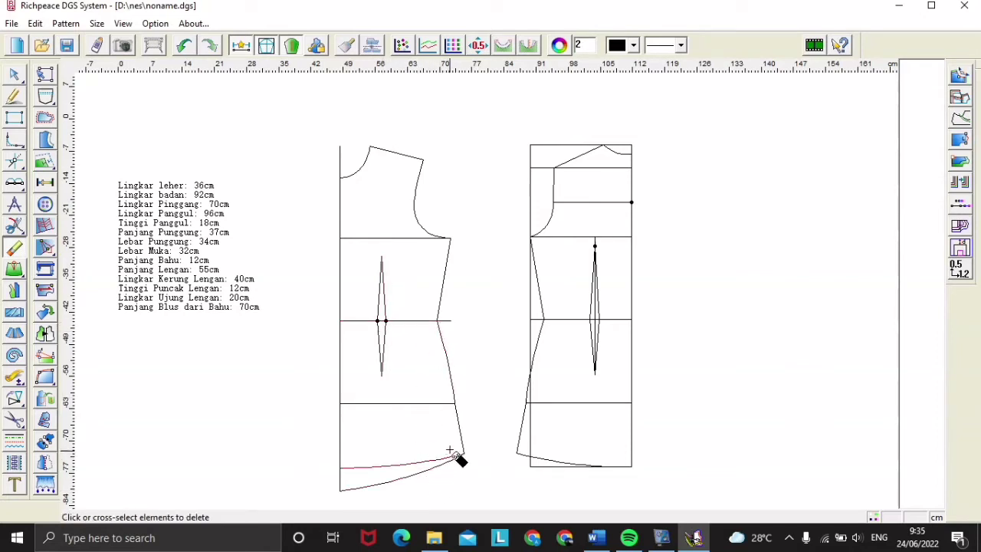
click(442, 408)
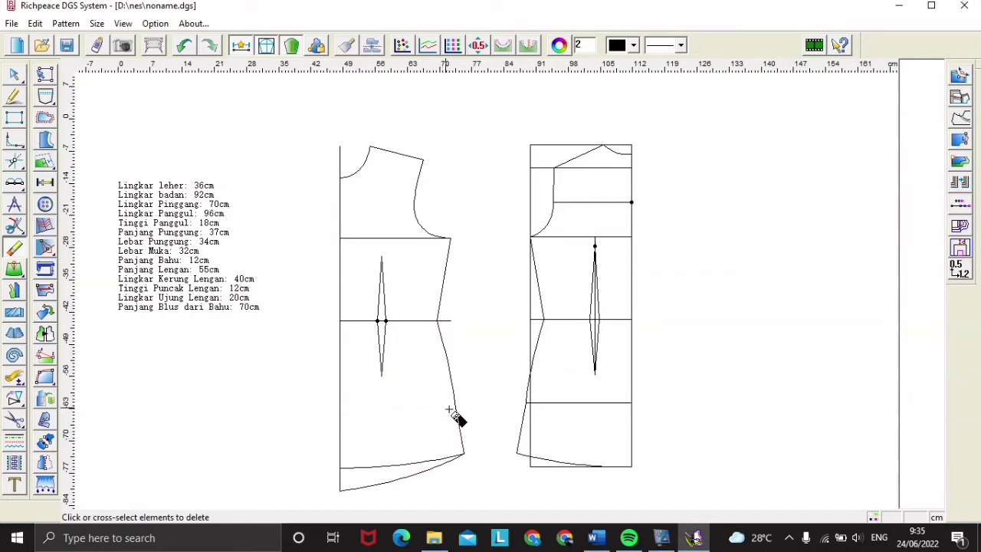
Step: Erase the second bodice's frame base, top and side edge, plus its hip, shoulder and back-width guide lines
click(553, 467)
click(527, 317)
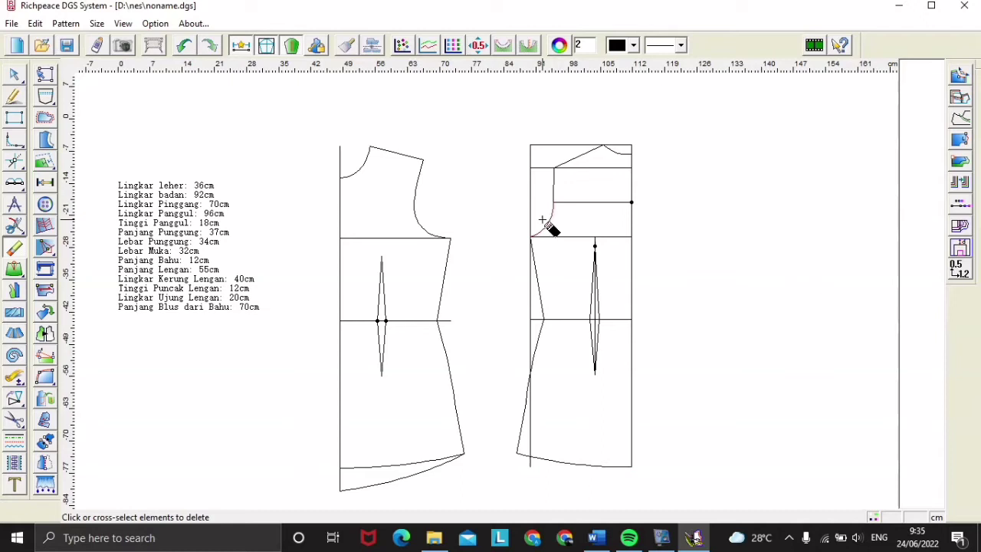
click(551, 166)
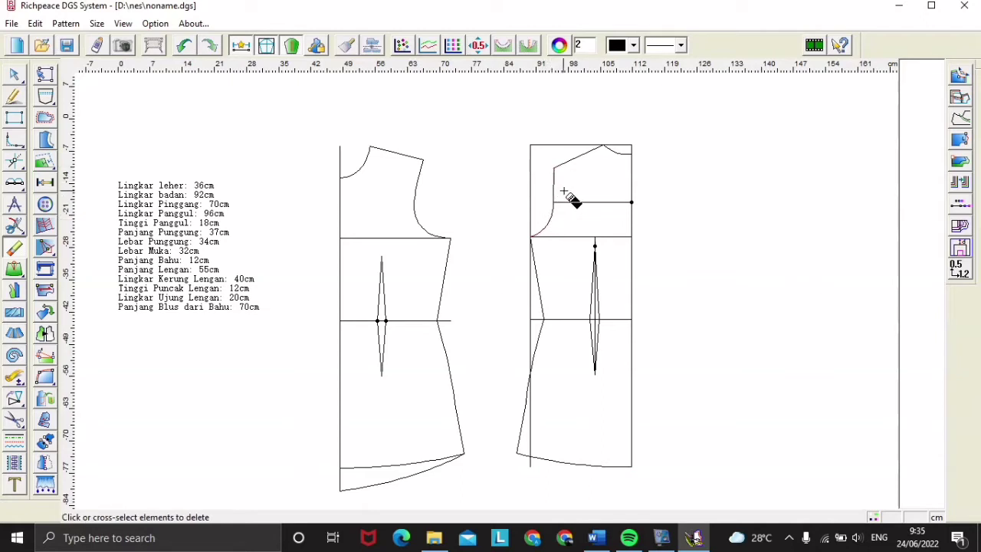
click(565, 202)
click(557, 145)
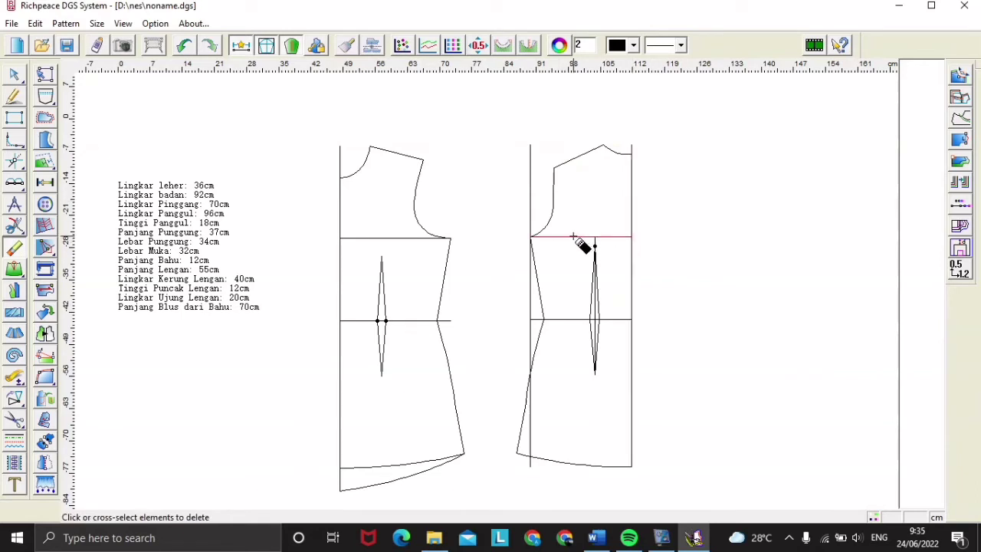
click(530, 306)
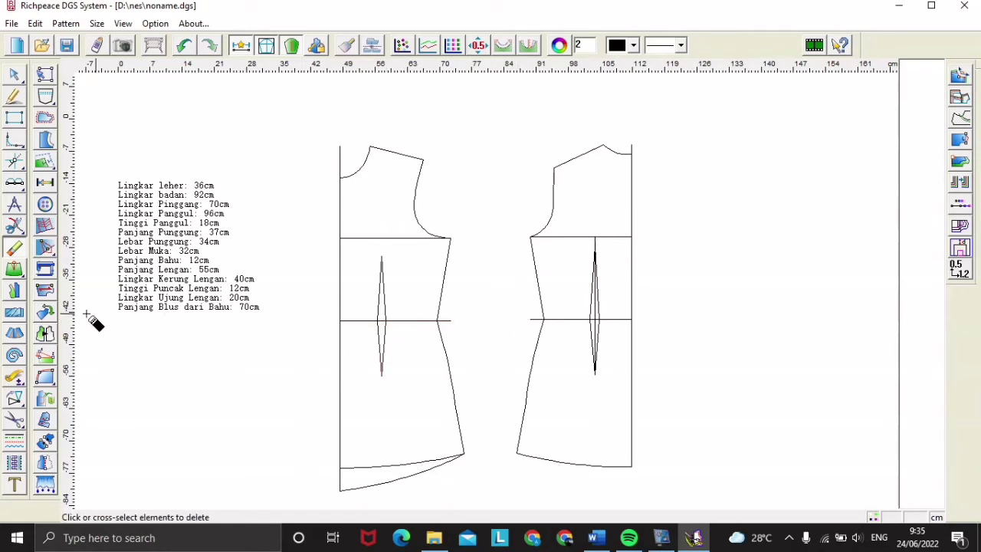
Step: Cut the second bodice's waistline where it meets the side waist point
click(15, 227)
scroll(494, 293, up, 2)
scroll(494, 293, down, 3)
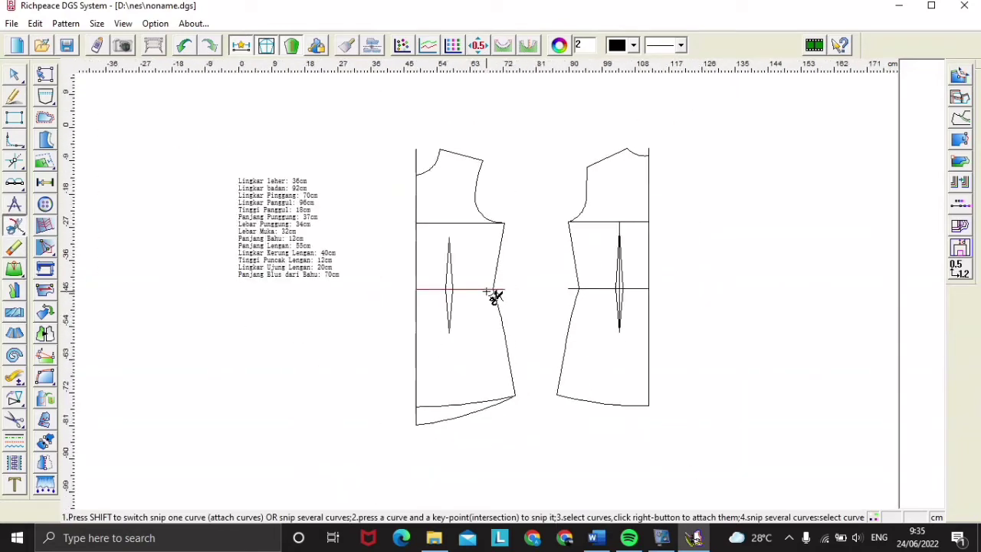
scroll(495, 295, up, 4)
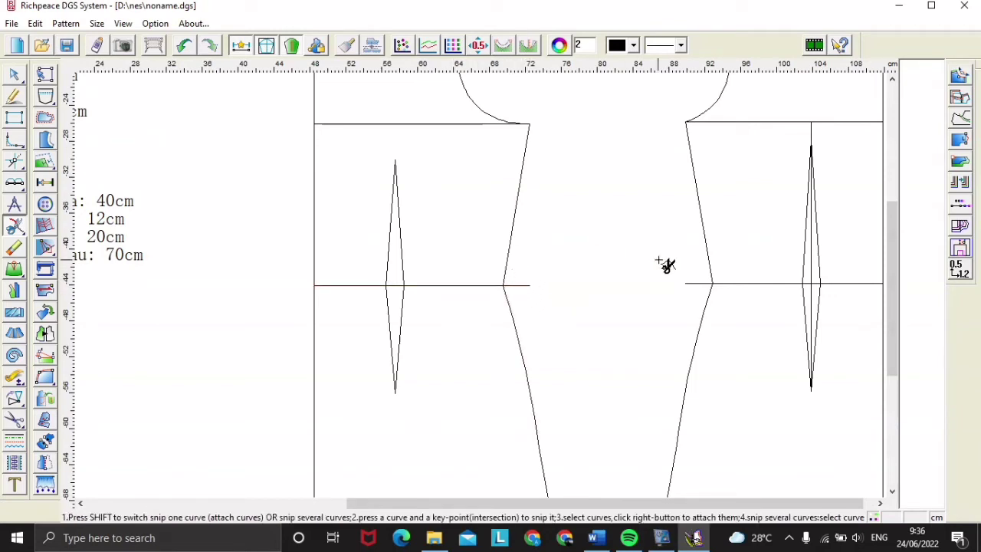
click(713, 283)
click(719, 289)
scroll(490, 286, down, 2)
scroll(488, 287, down, 1)
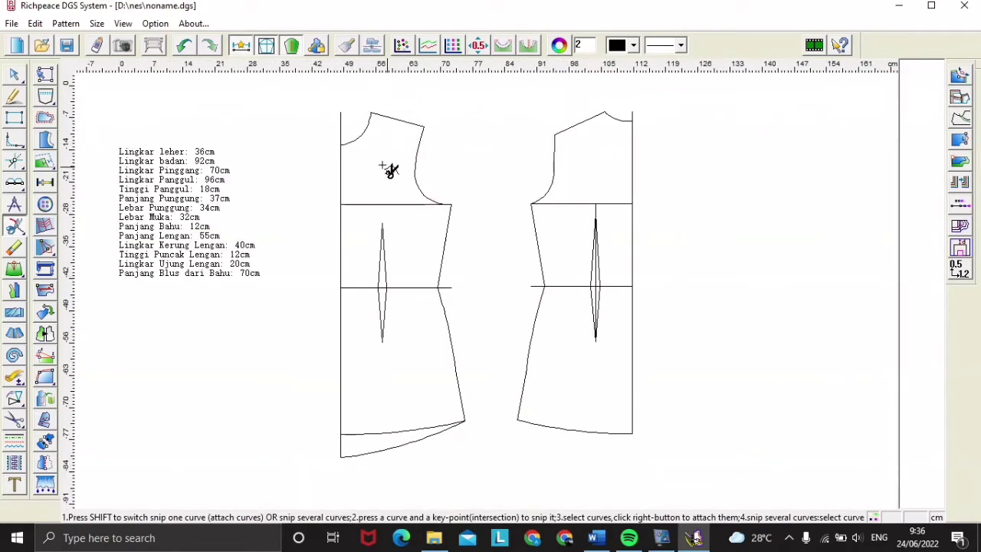
Step: Cut the first bodice's vertical centre line at the lower end of the neckline curve
scroll(494, 297, down, 2)
scroll(494, 297, up, 3)
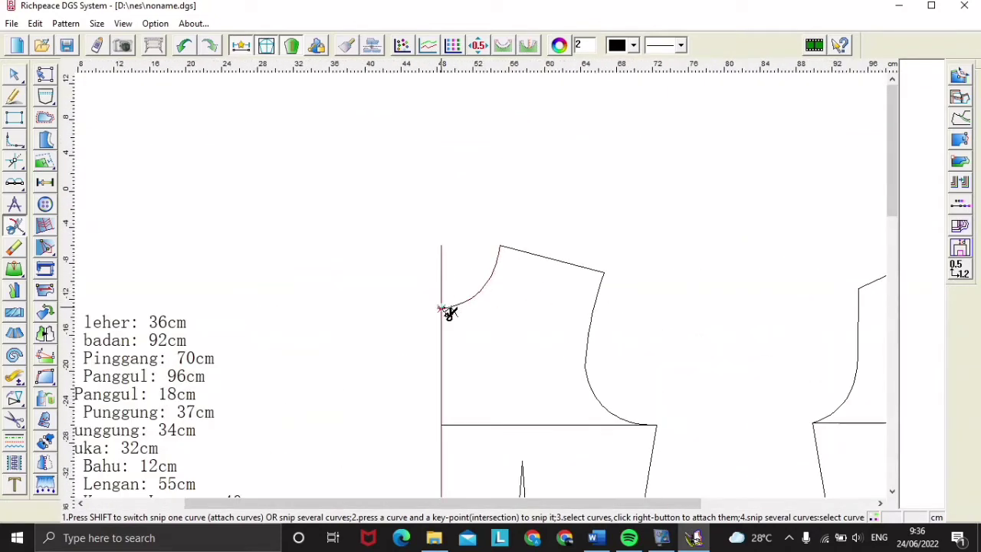
click(441, 309)
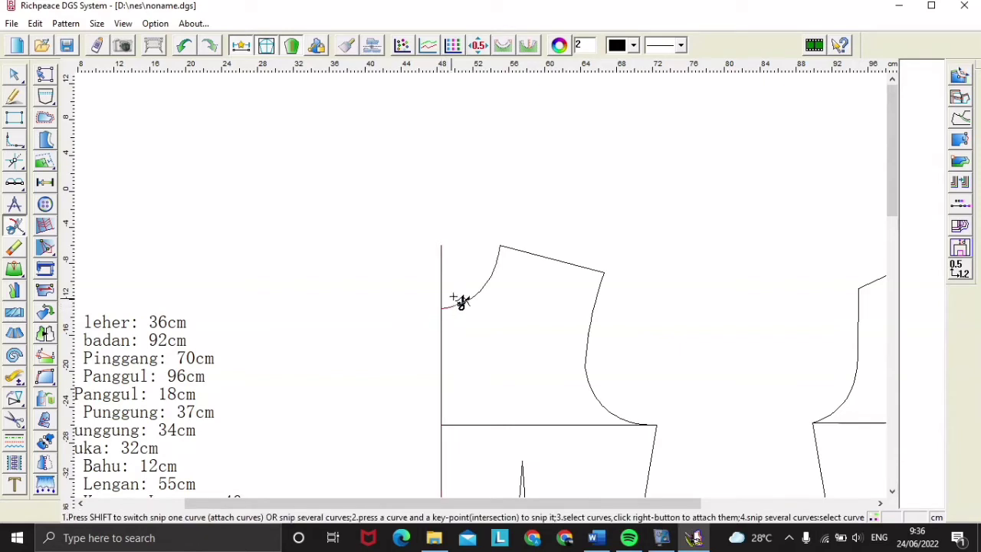
Step: Cut the second bodice's vertical centre line at the neckline and erase the stub above it
scroll(498, 299, right, 3)
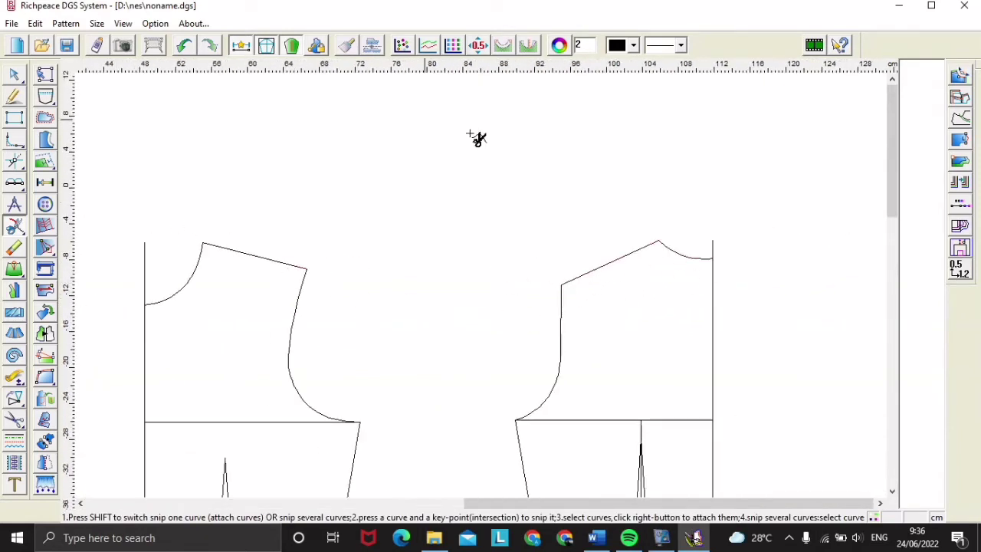
click(713, 259)
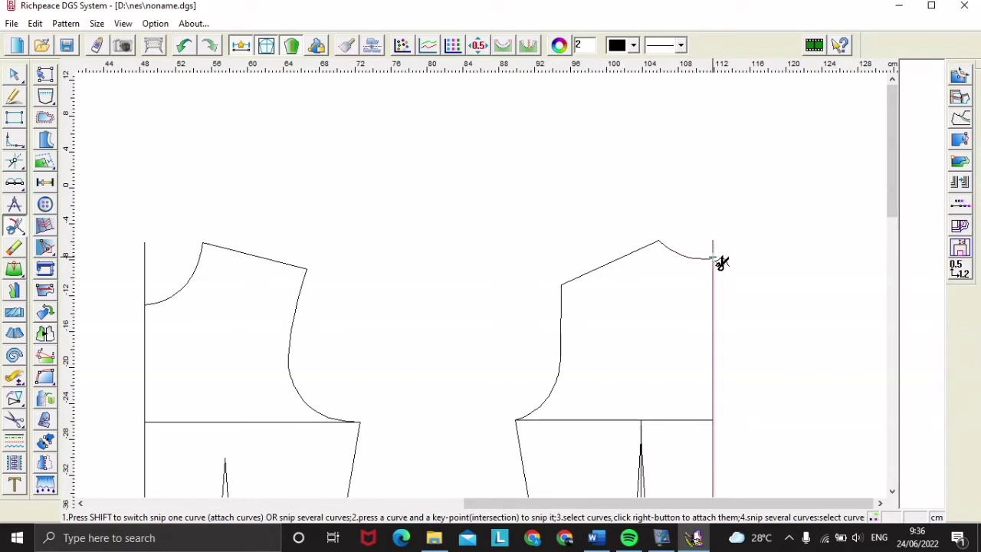
click(716, 259)
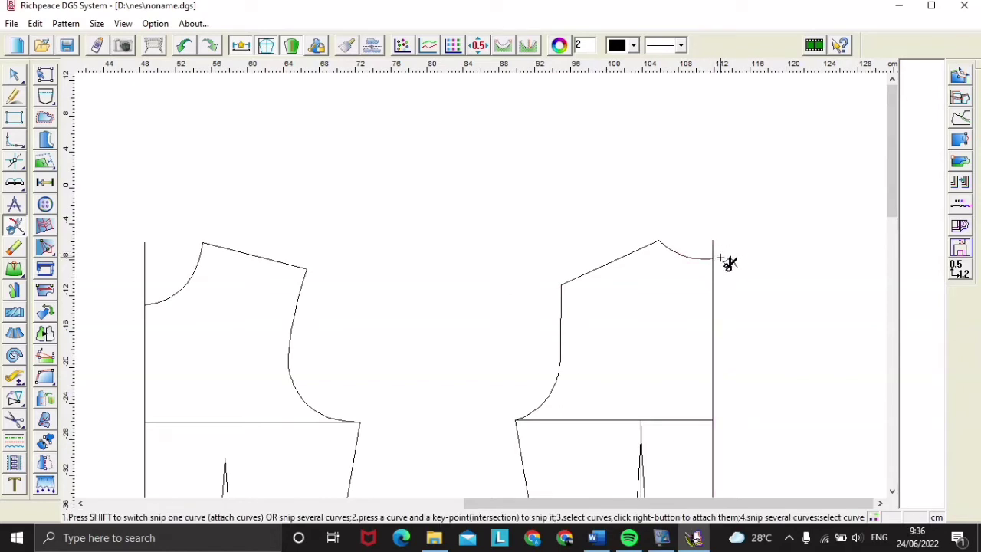
right_click(727, 262)
click(729, 287)
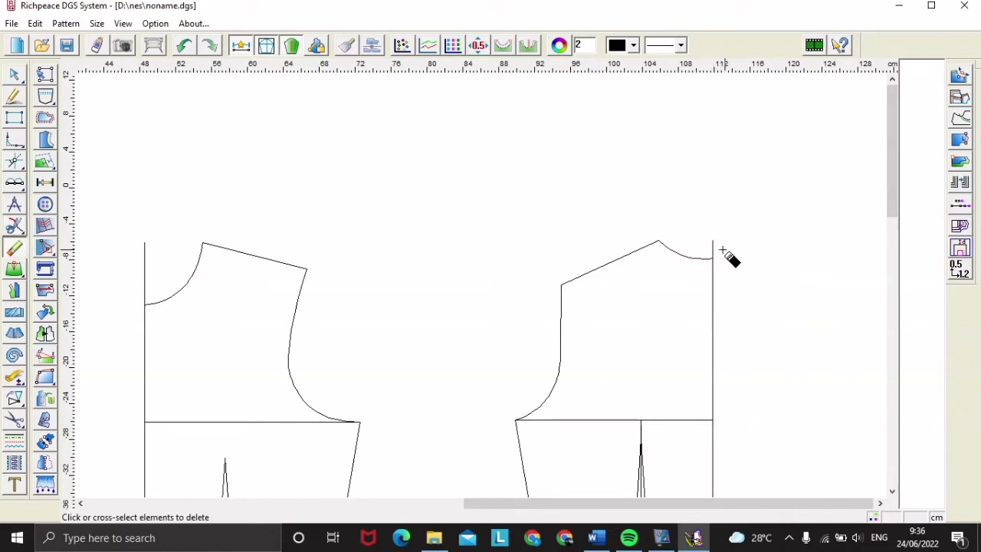
click(717, 251)
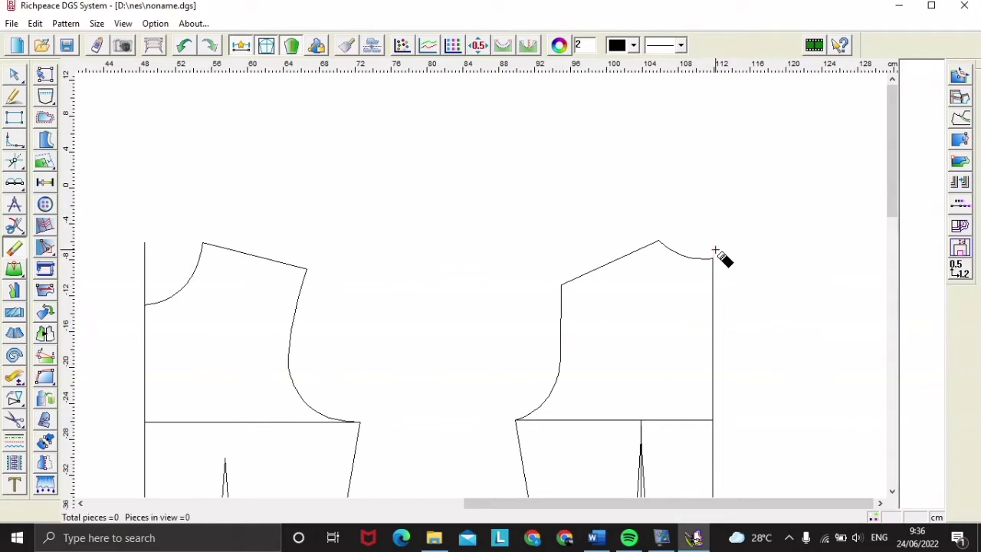
Step: Erase the stub of the first bodice's vertical centre line above the neckline
click(141, 271)
scroll(319, 324, up, 1)
scroll(545, 308, down, 3)
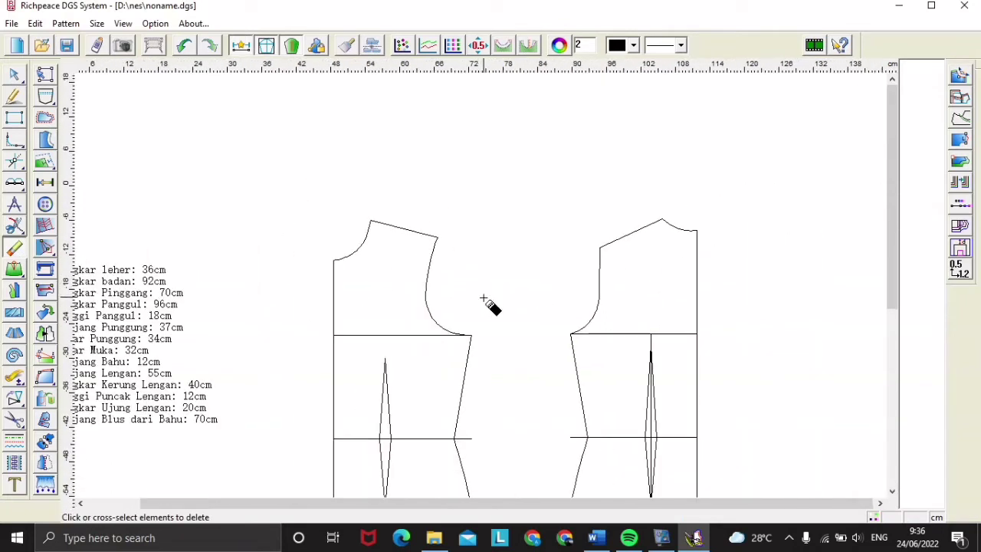
Step: Erase the waistline overhangs beyond both side waist points and the second bodice's dart centre line
click(579, 437)
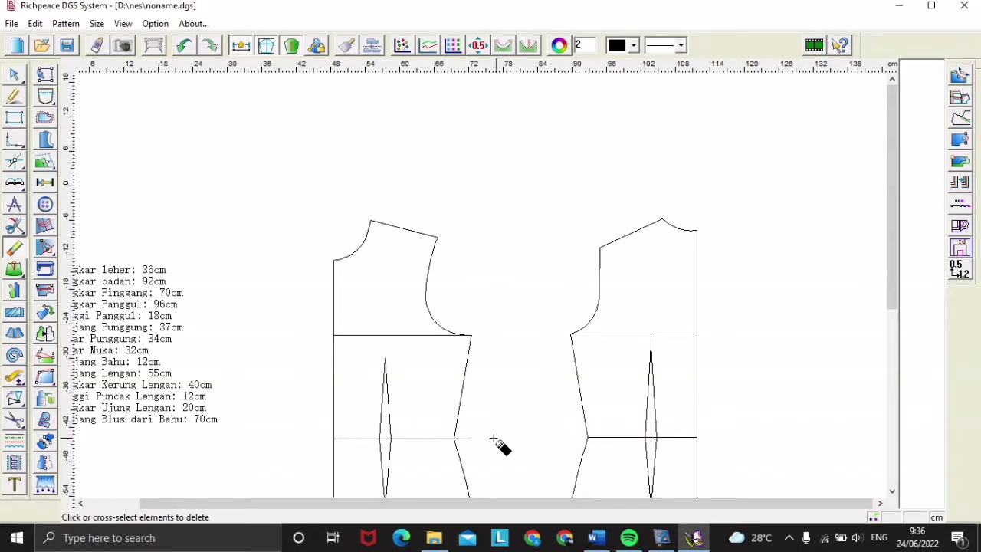
click(465, 438)
click(652, 347)
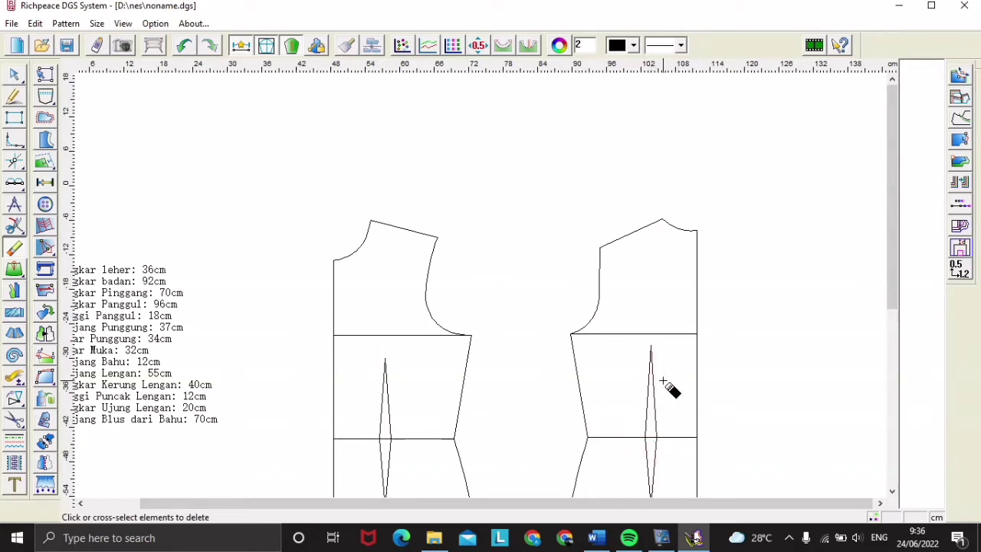
scroll(486, 291, up, 2)
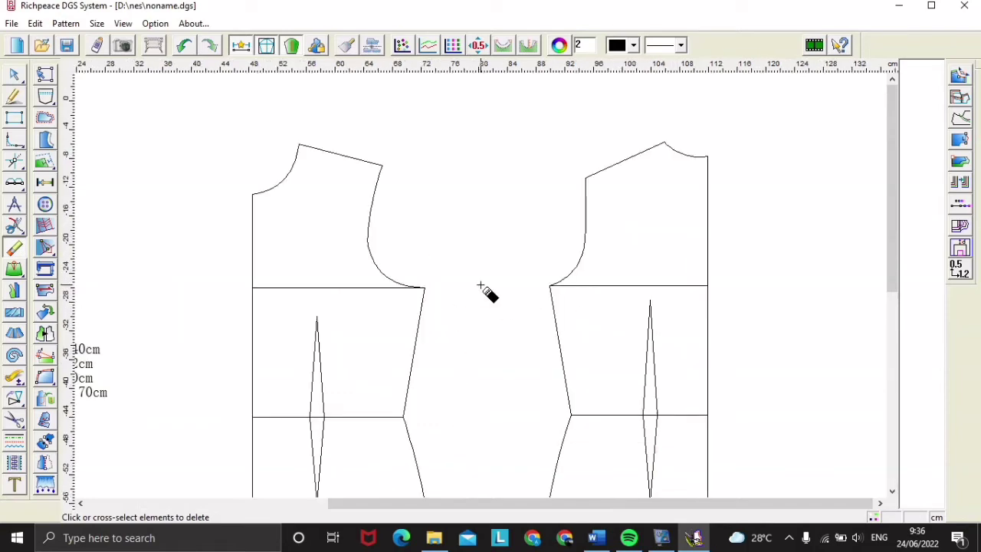
scroll(486, 291, down, 3)
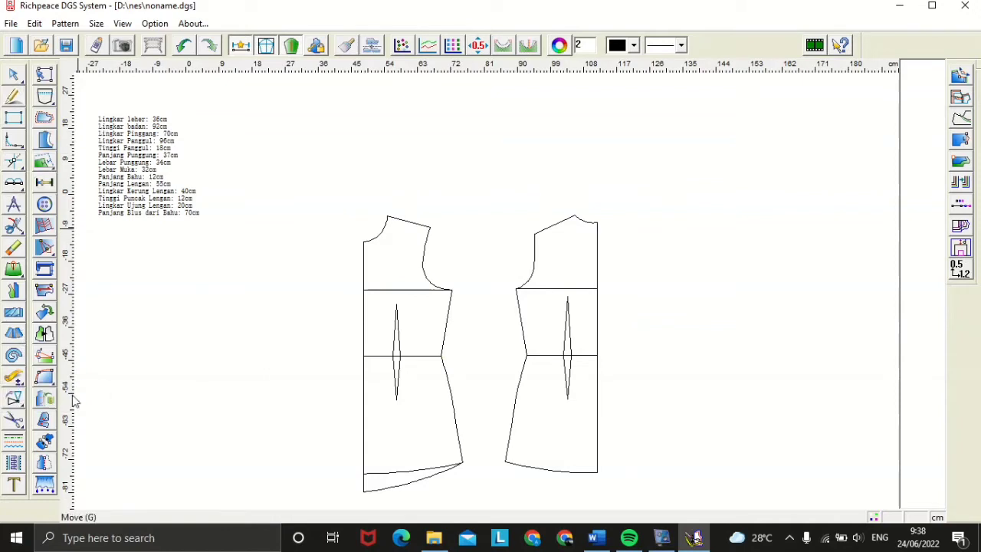
Step: Copy the first bodice with its dart and the upper, flatter hem curve, and place the copy beside its vertical centre line
click(16, 396)
click(380, 236)
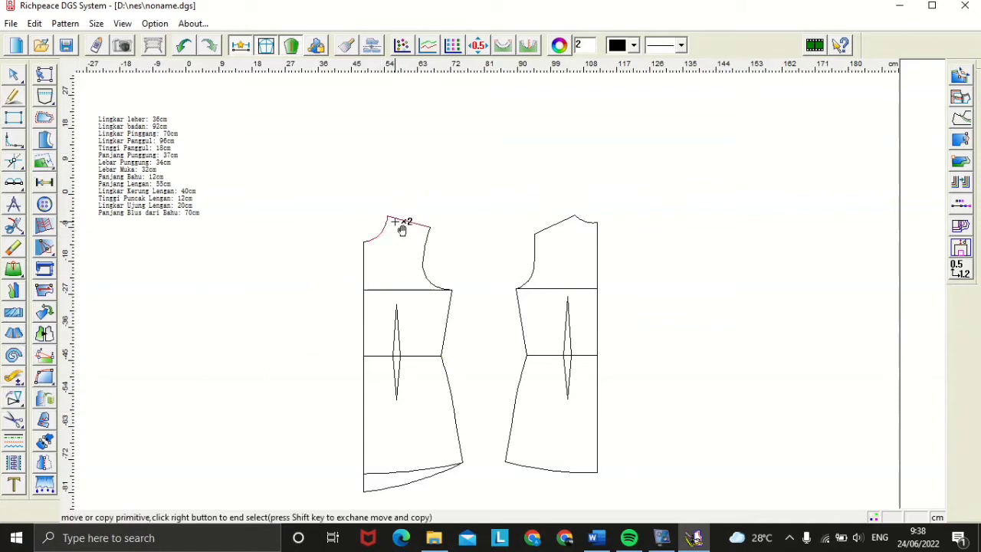
click(403, 222)
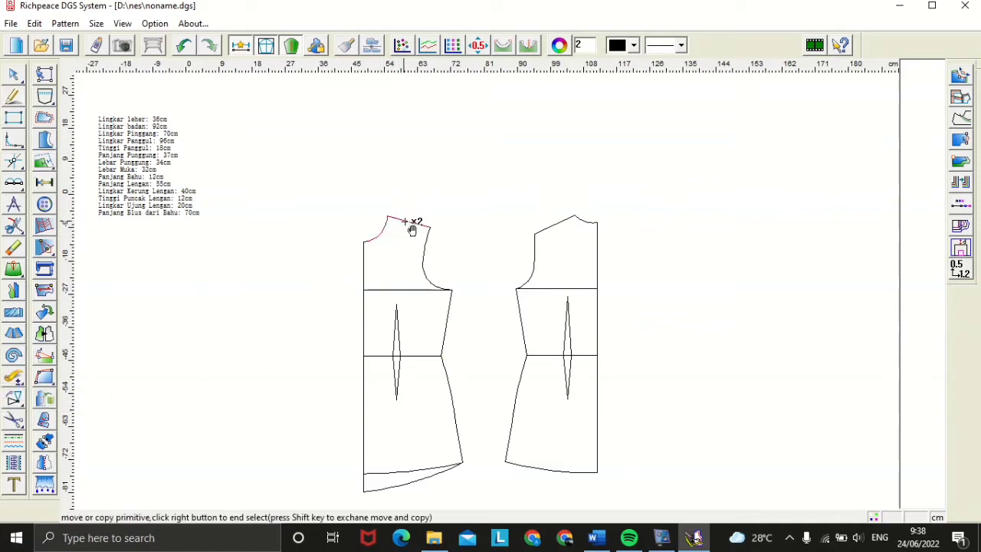
click(432, 283)
click(432, 289)
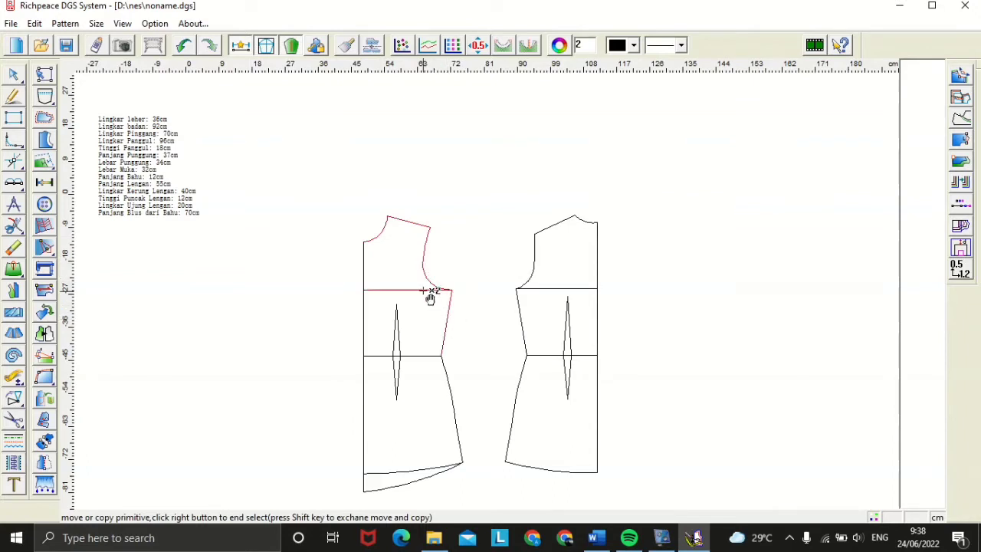
click(364, 268)
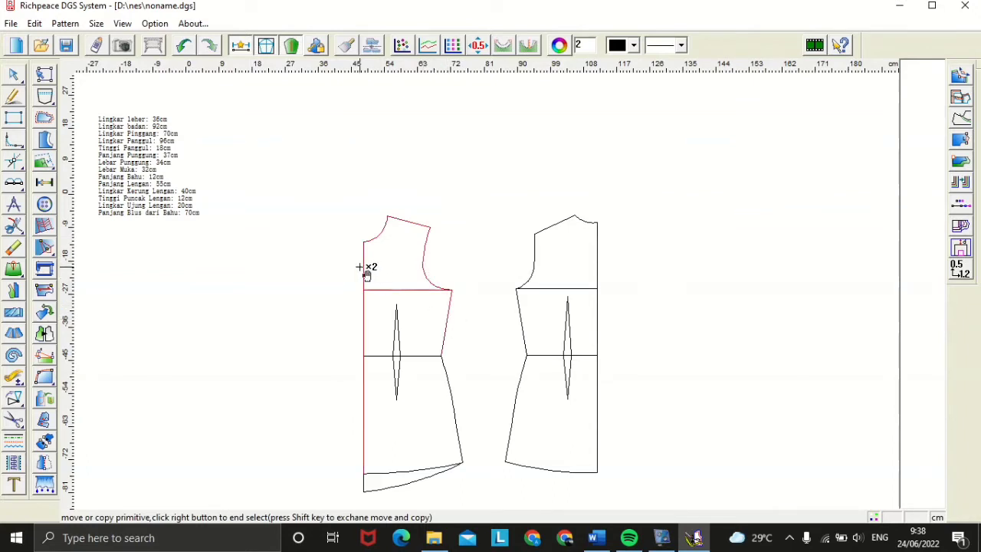
click(405, 355)
click(445, 368)
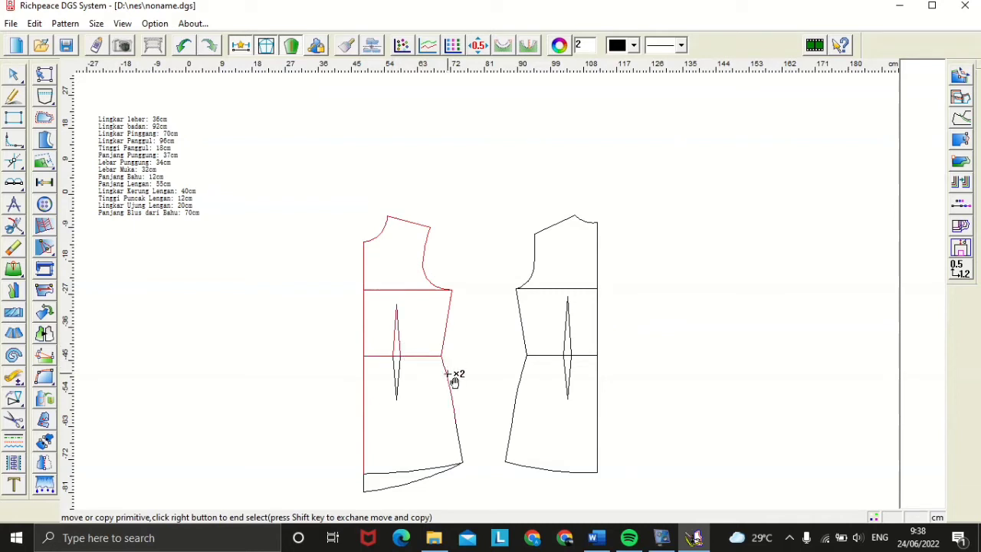
click(397, 374)
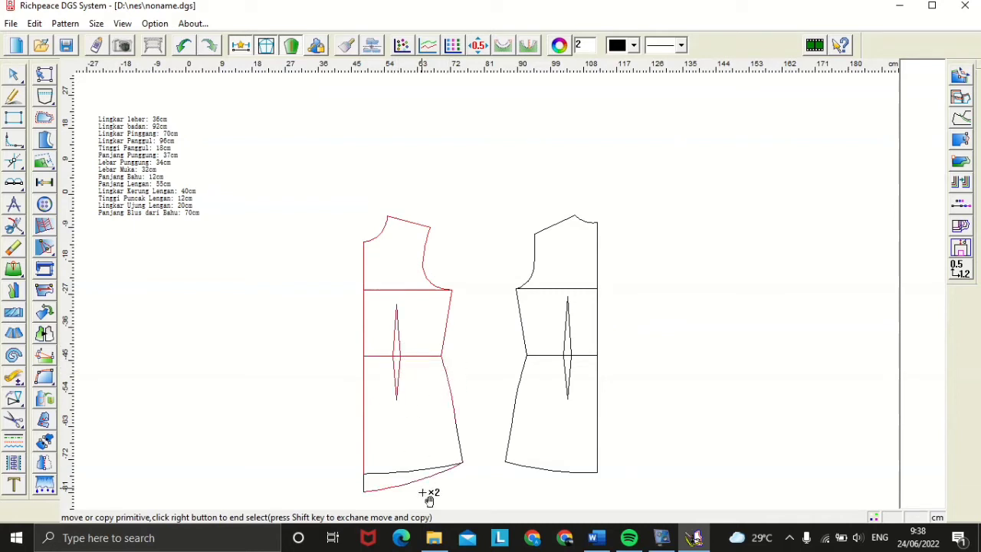
click(411, 469)
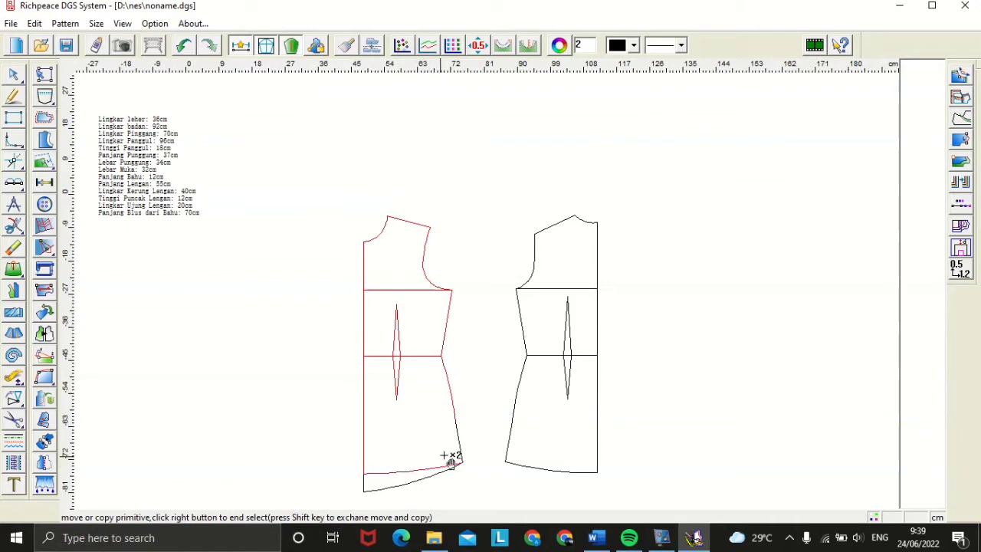
right_click(420, 413)
click(382, 408)
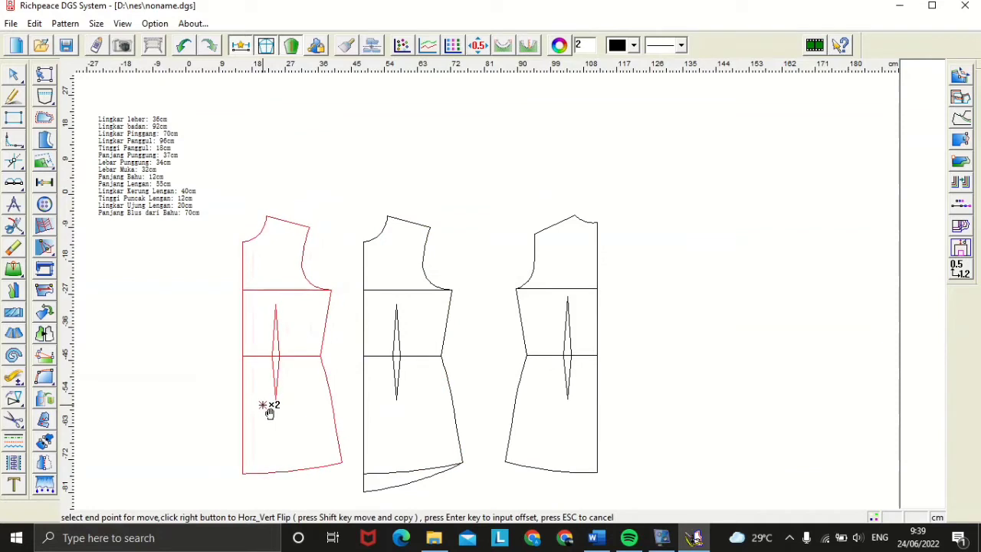
click(269, 413)
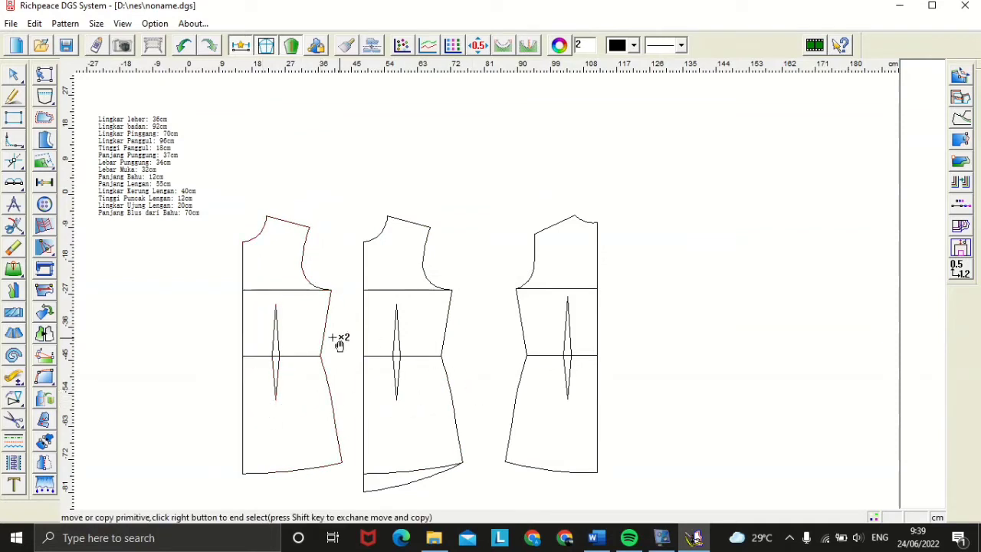
Step: Cut the second bodice's vertical centre line where it meets the waistline
click(584, 220)
click(14, 225)
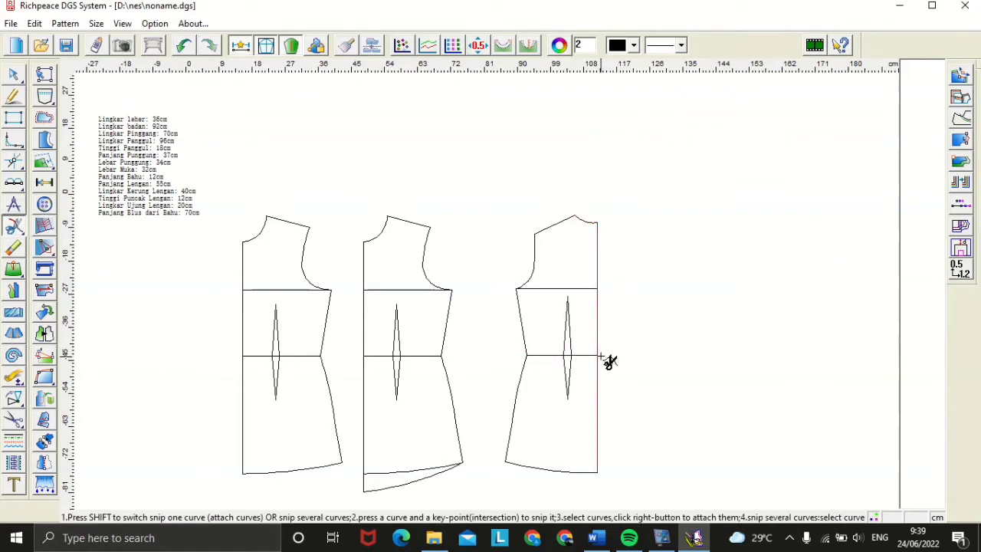
scroll(604, 360, up, 1)
scroll(494, 297, up, 2)
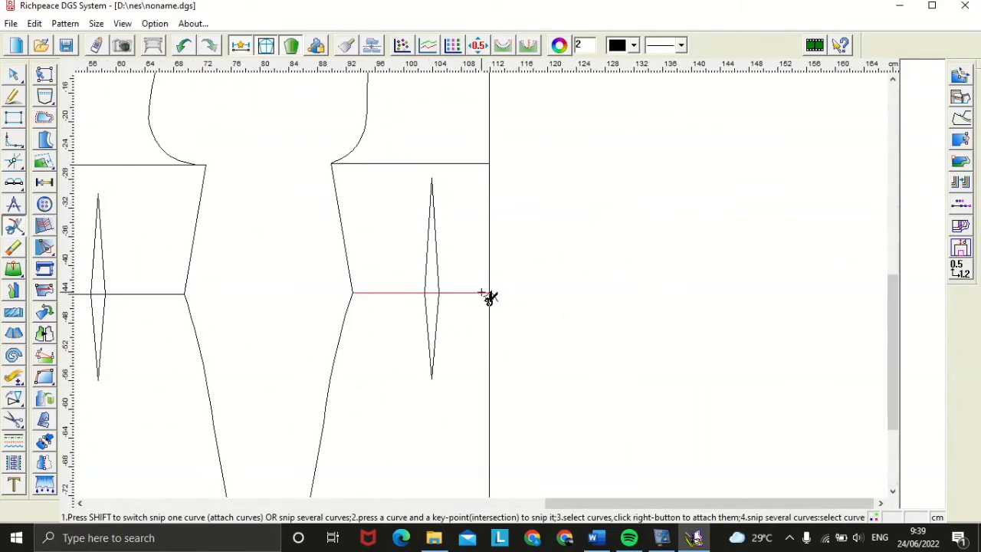
click(489, 301)
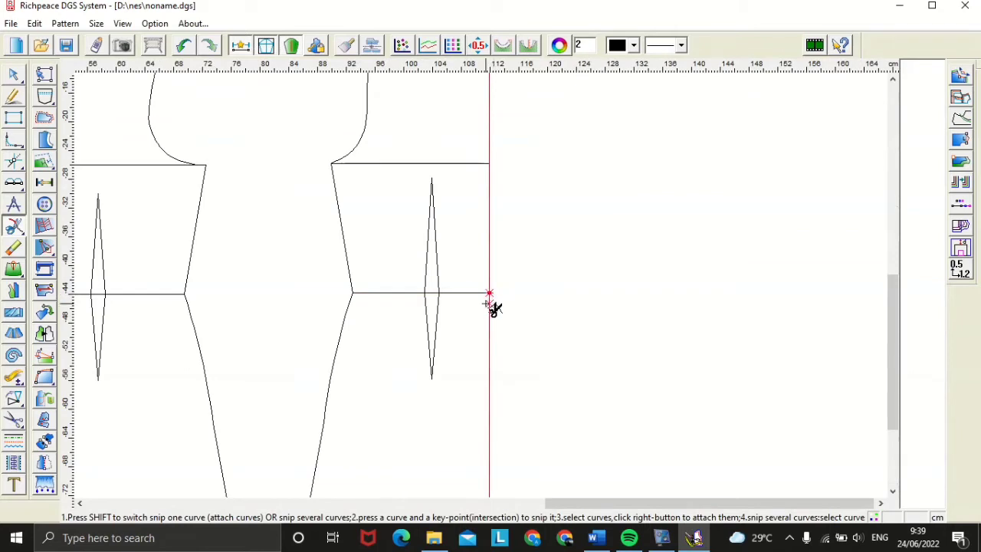
click(489, 293)
scroll(497, 307, down, 3)
scroll(488, 309, down, 1)
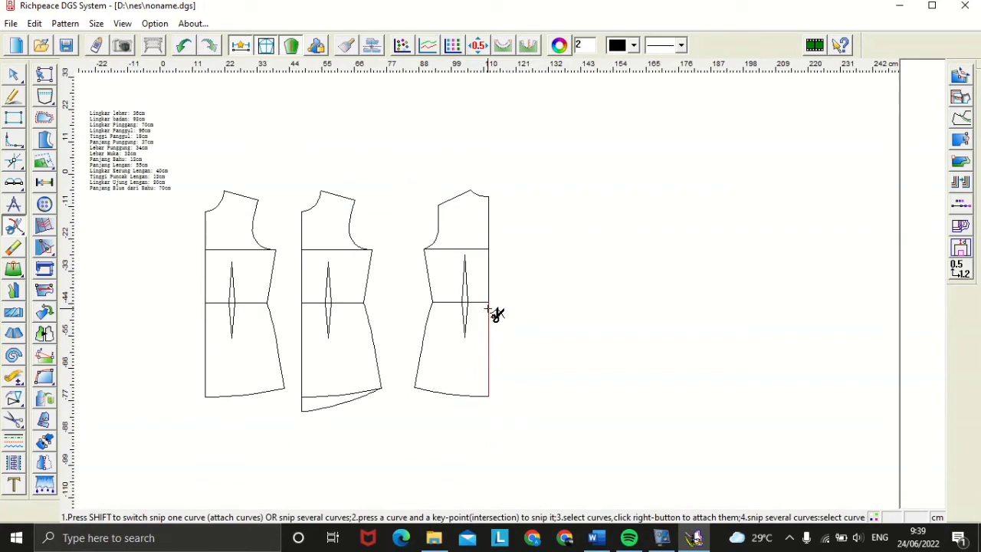
Step: Copy the second bodice's part above the waist, including the waistline and upper dart legs, to the free area beyond its centre line
right_click(20, 400)
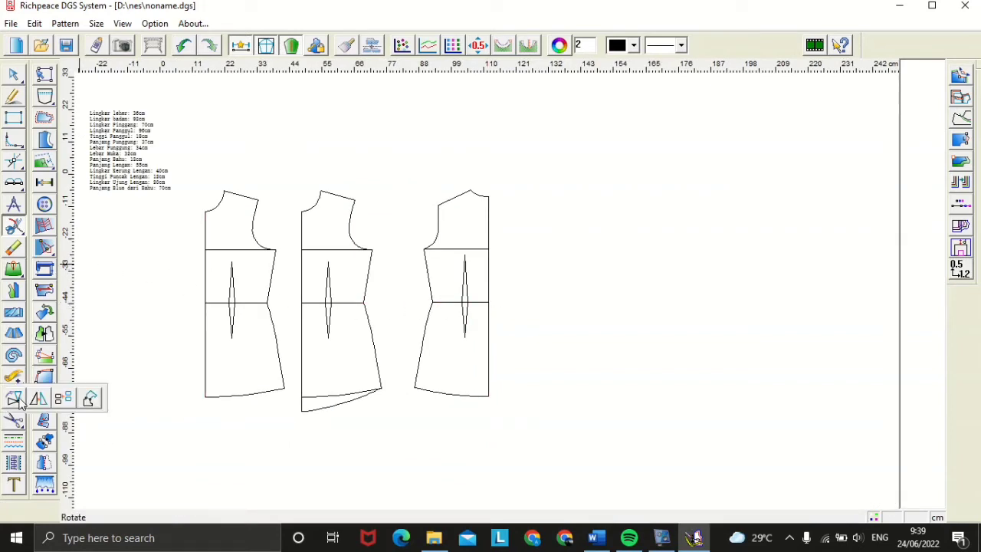
click(63, 398)
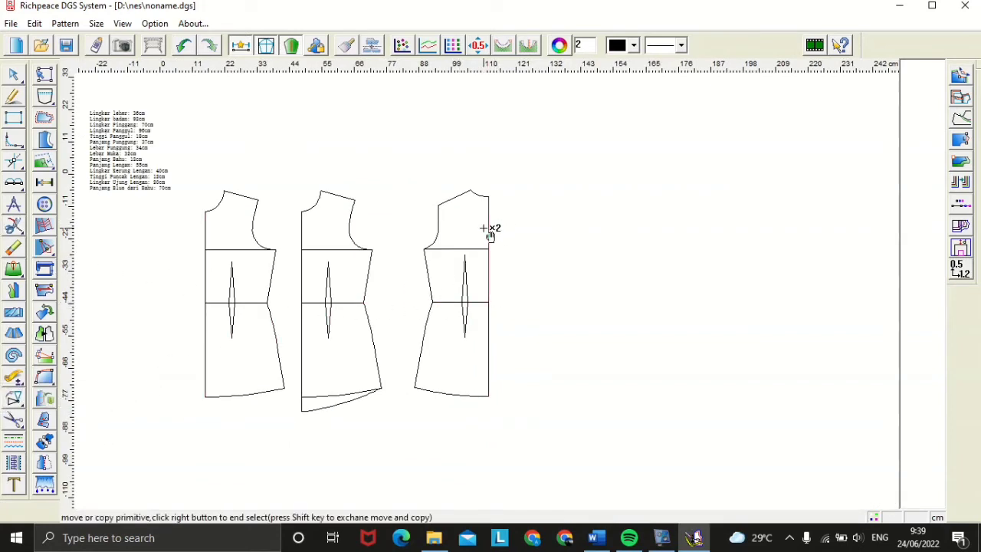
click(473, 302)
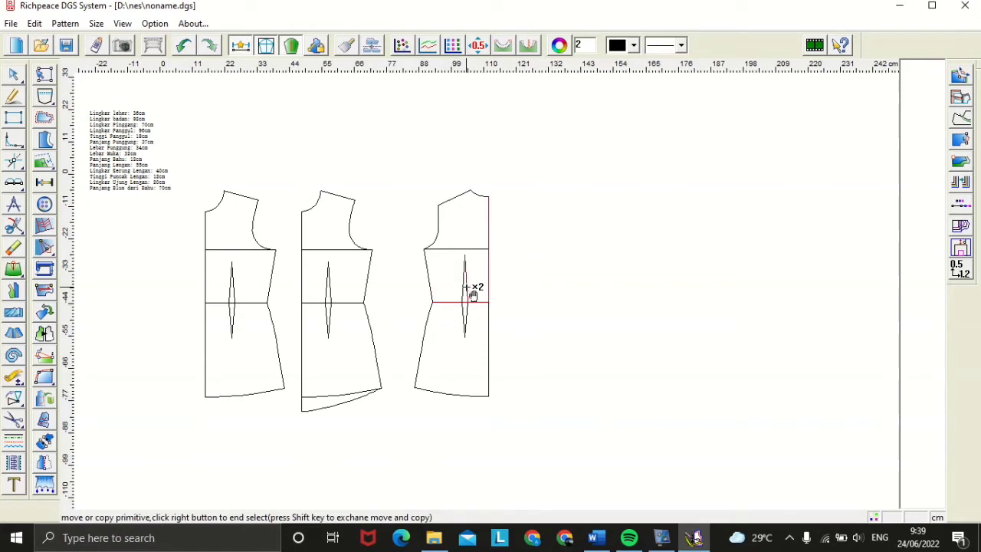
click(466, 287)
click(462, 290)
click(429, 284)
click(428, 244)
click(437, 217)
click(451, 203)
click(473, 200)
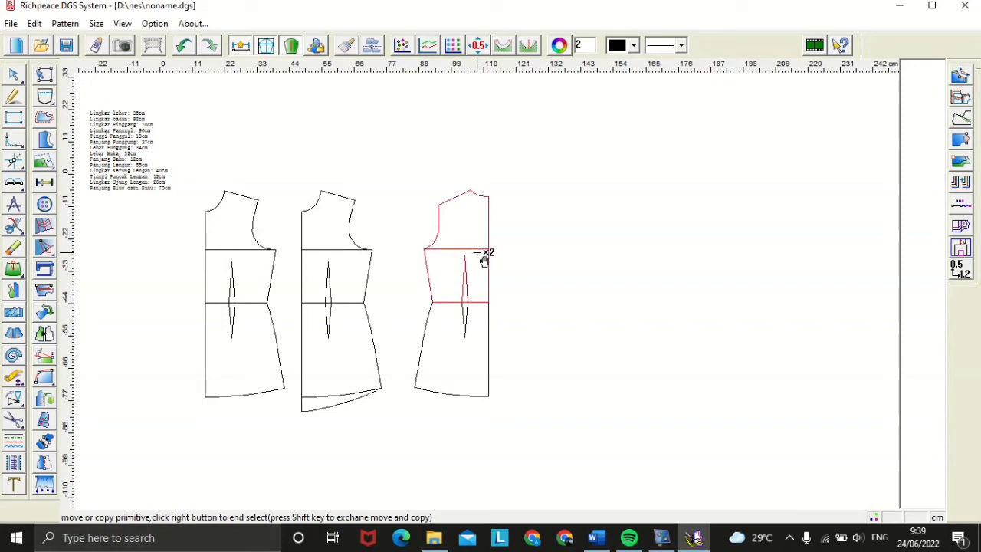
right_click(495, 259)
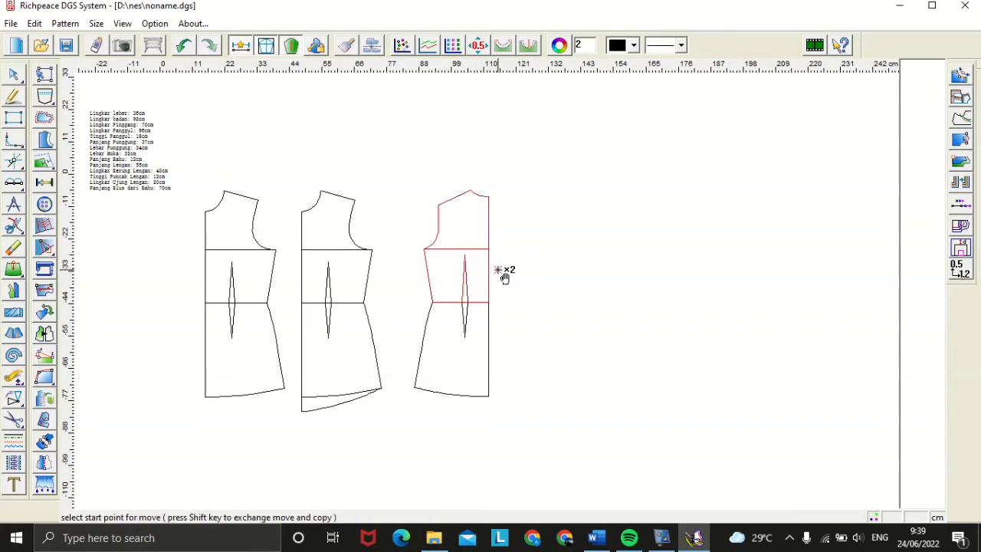
click(495, 269)
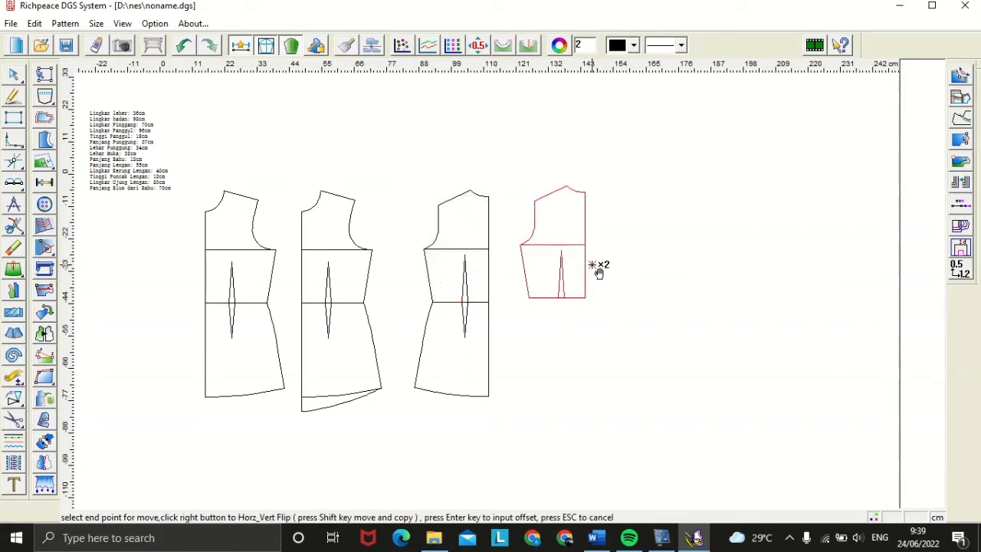
click(598, 270)
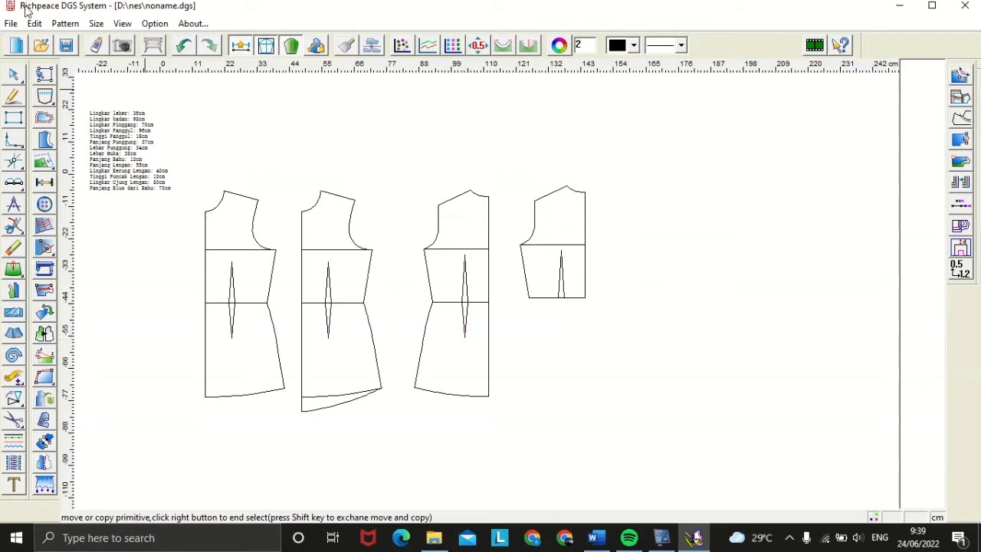
Step: Copy the second bodice's part below the waist, with waistline, lower dart legs and hem, and place it under the copied upper part
click(489, 346)
click(487, 319)
click(459, 392)
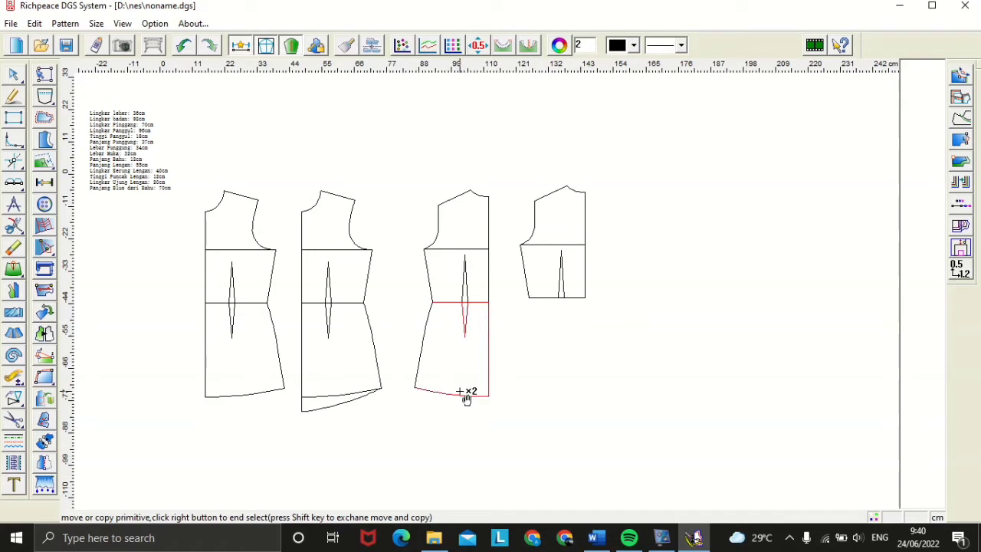
click(426, 354)
right_click(467, 363)
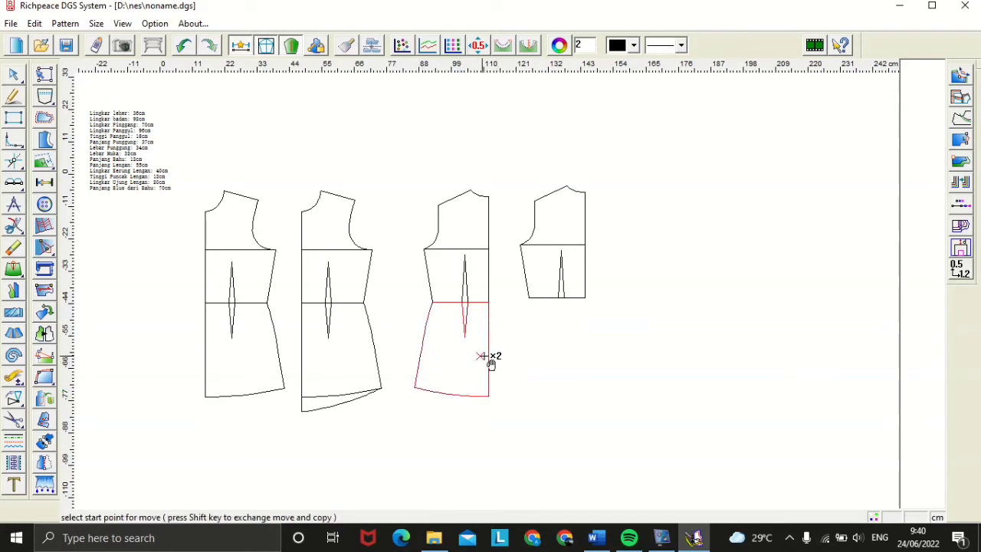
click(490, 357)
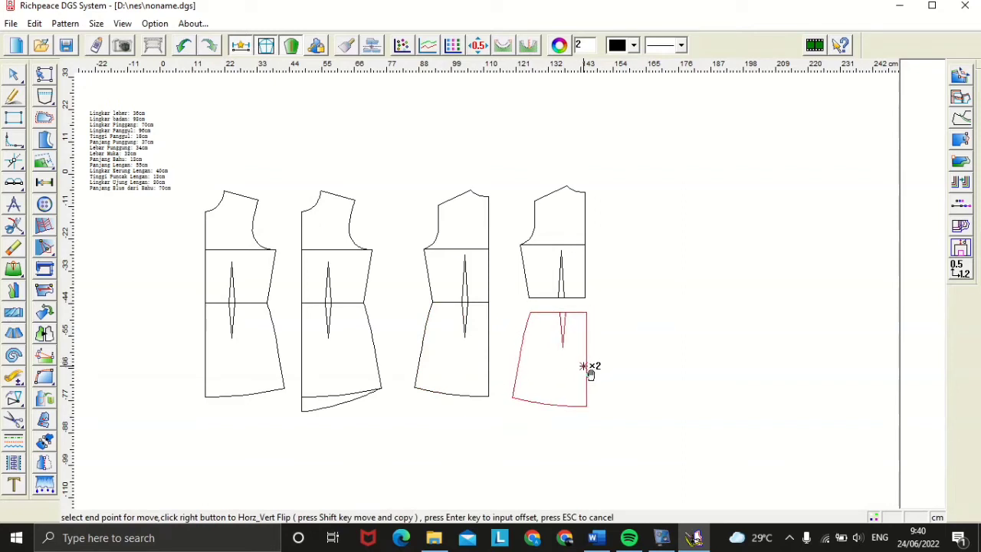
click(582, 366)
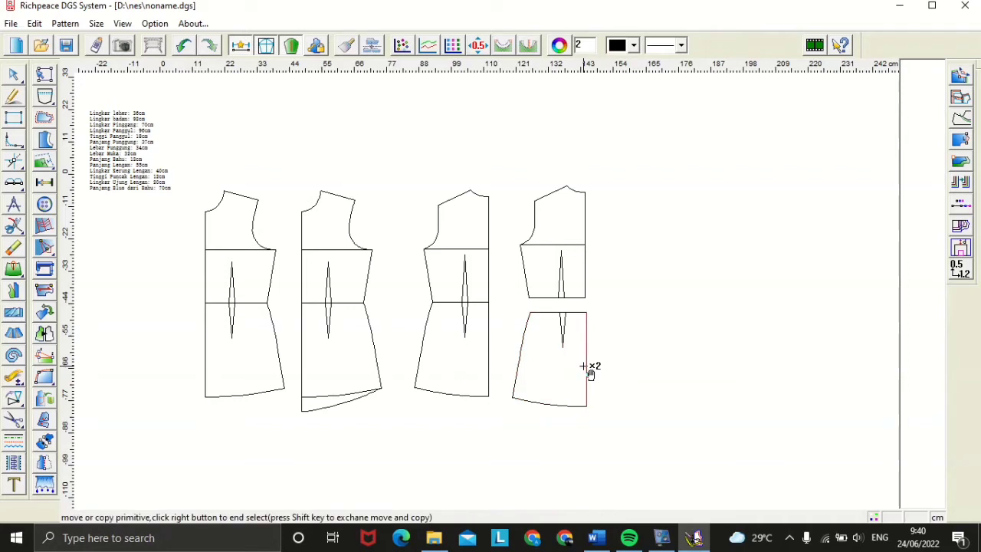
Step: Erase the upper, flatter hem curve from the original first bodice, keeping the lower hem curve
right_click(325, 437)
click(392, 374)
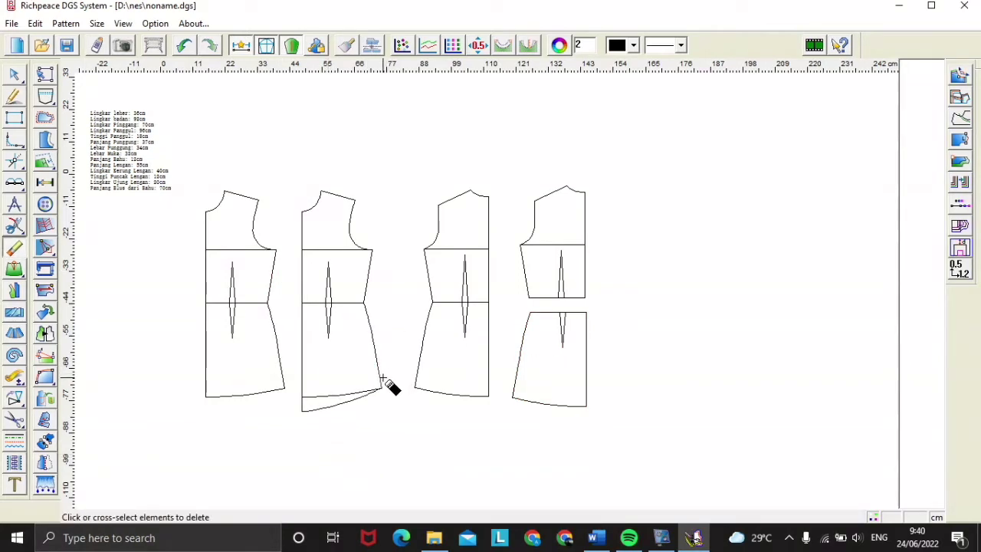
click(326, 396)
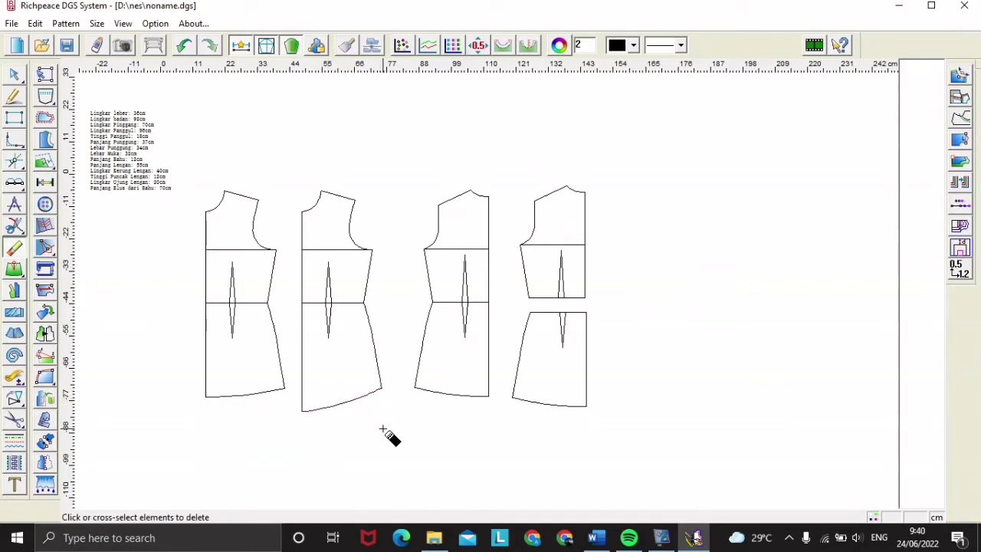
right_click(383, 433)
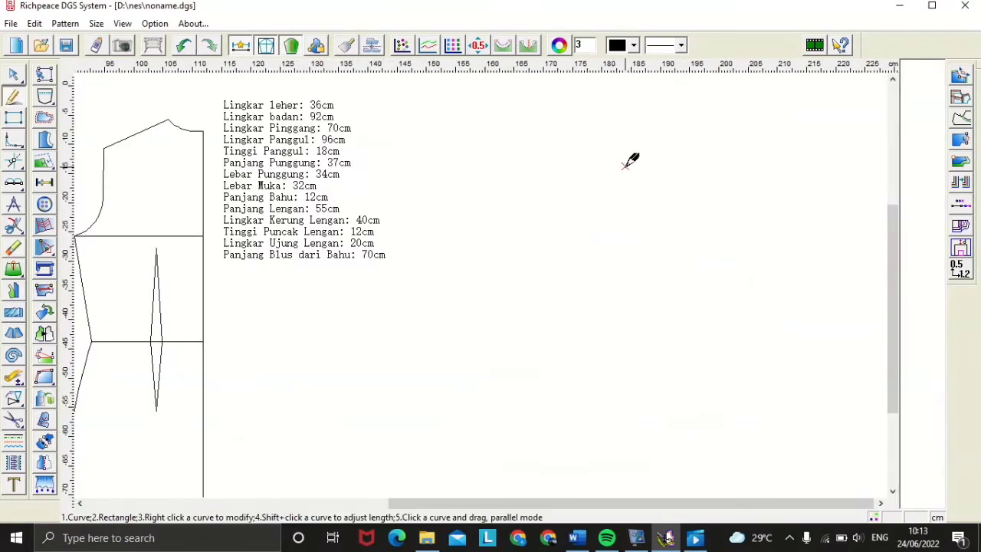
Step: Draw a 55 cm vertical line in the empty area beyond the measurement list as the sleeve length
click(626, 167)
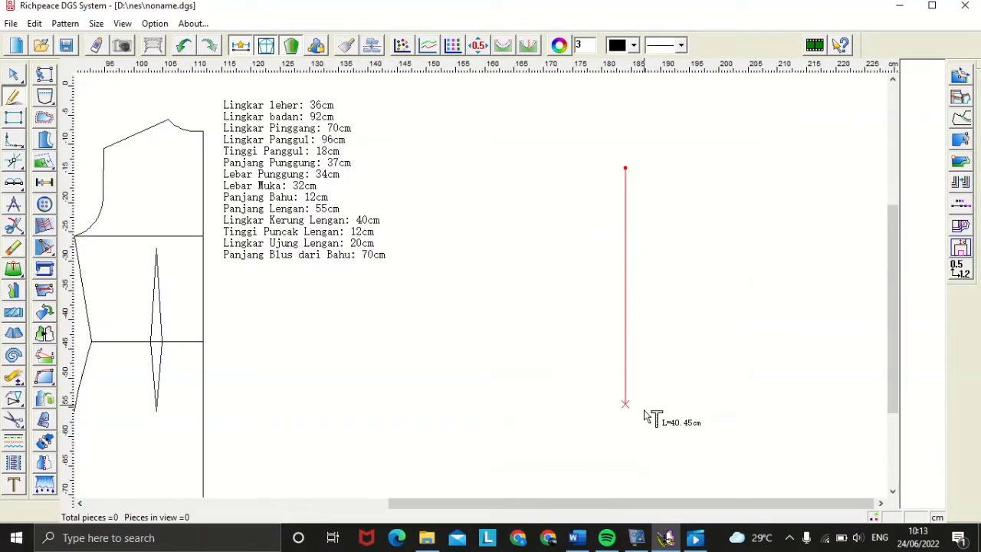
click(655, 423)
text(55)
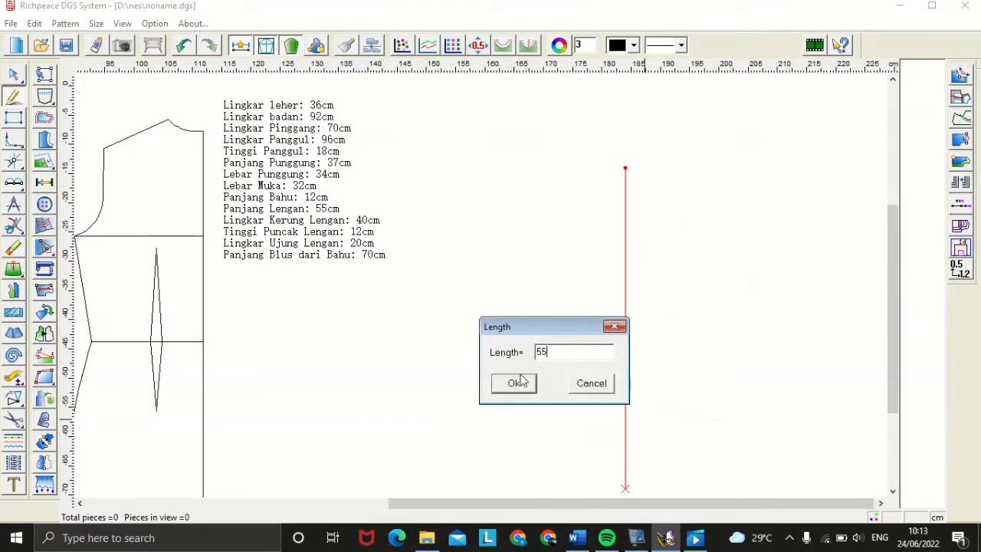
click(513, 383)
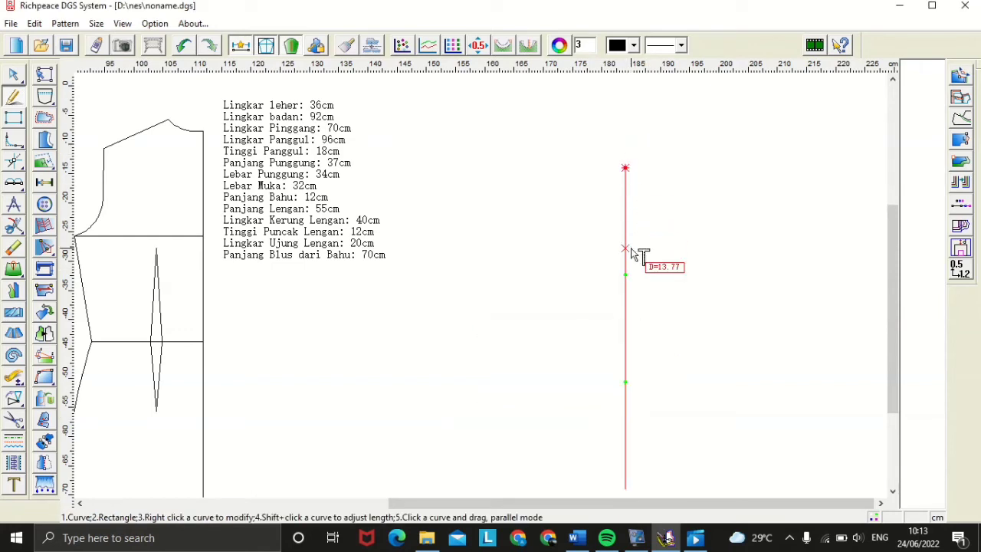
Step: Draw horizontal lines from 12 cm below the top of the sleeve line, about 33 cm to the right and about 27 cm to the left
click(627, 249)
text(12)
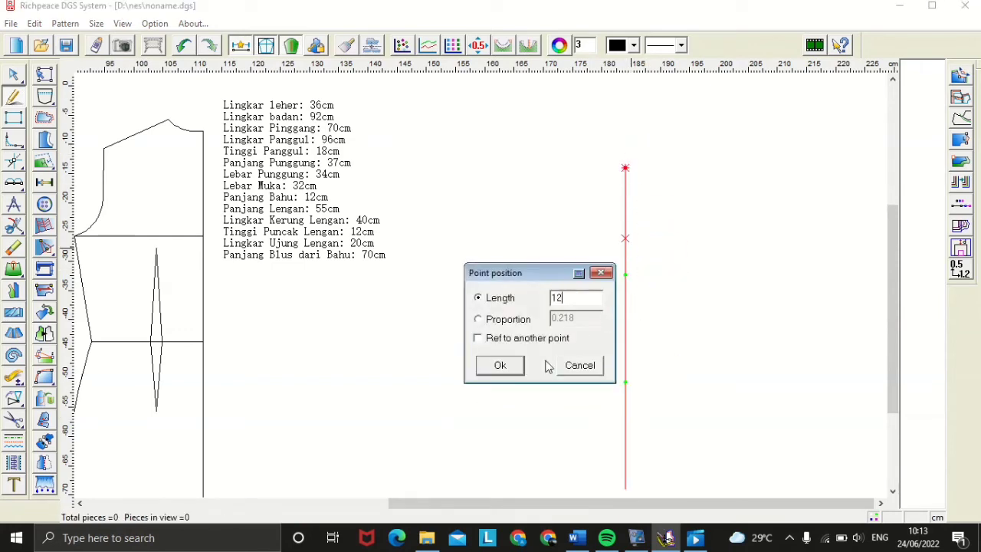
click(500, 365)
click(816, 238)
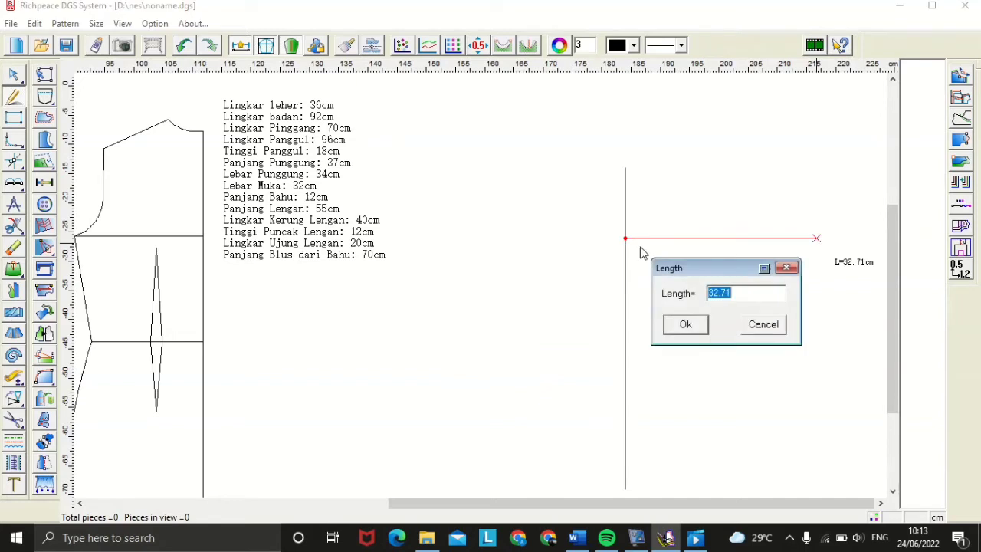
click(685, 326)
click(625, 239)
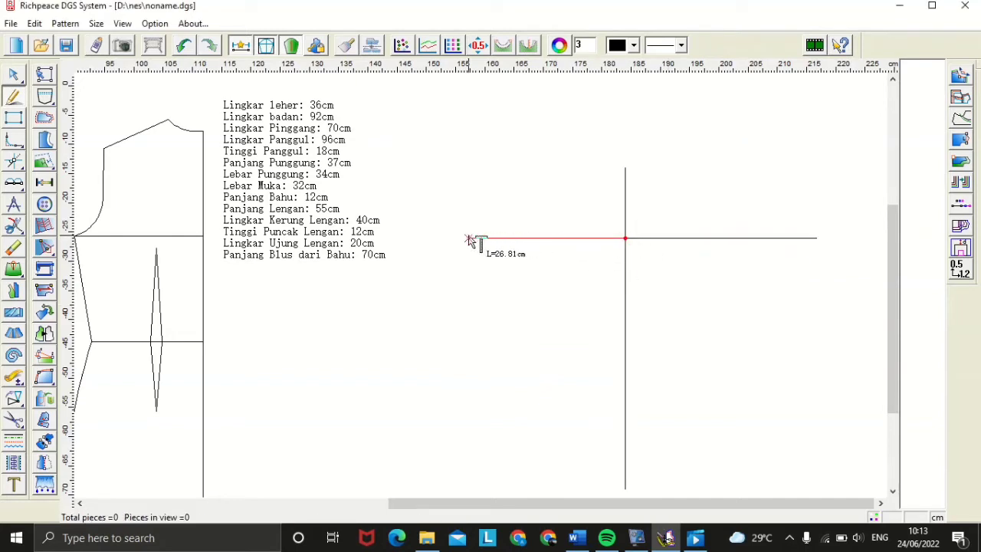
click(468, 238)
click(517, 317)
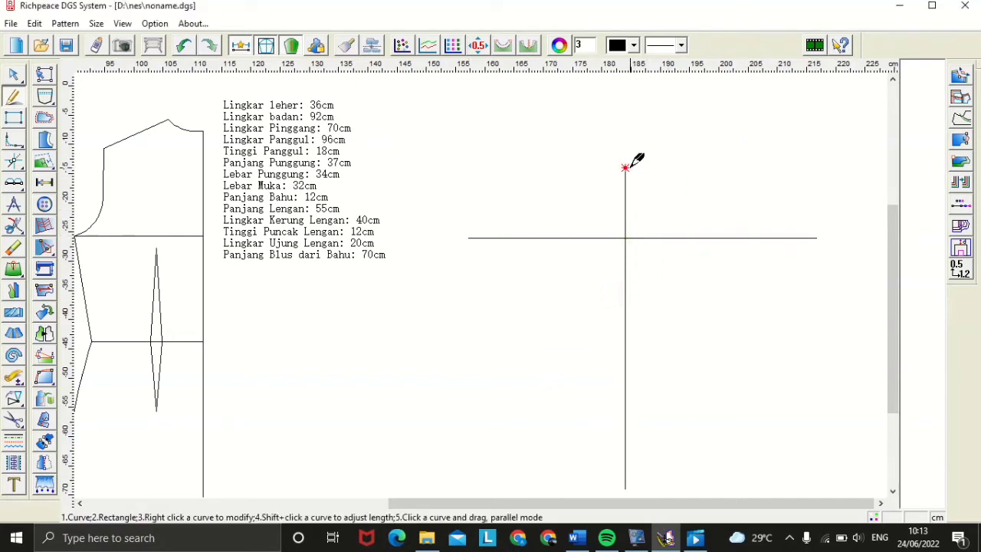
Step: Use the single compasses to draw a 20 cm slanted line from the sleeve's top point to the horizontal line on each side
click(14, 204)
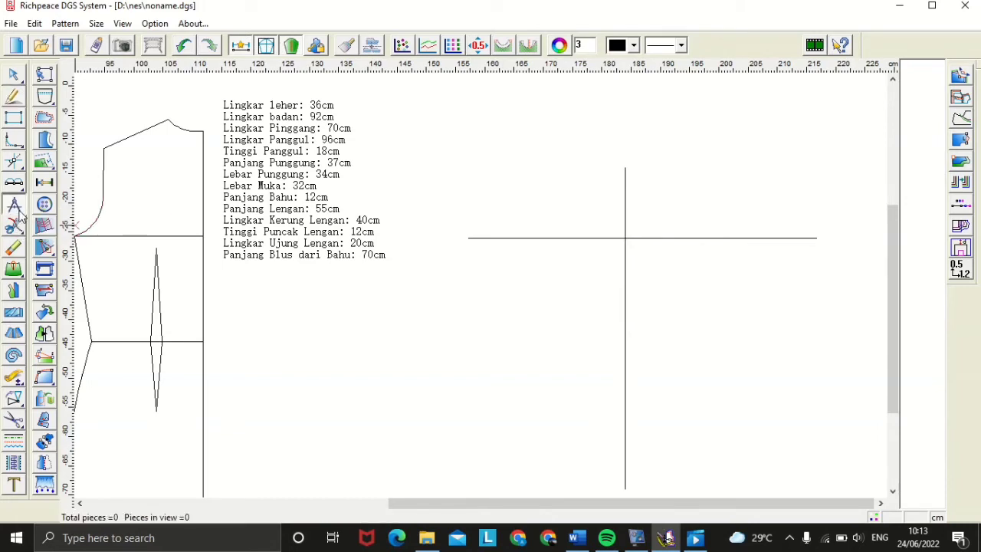
click(624, 169)
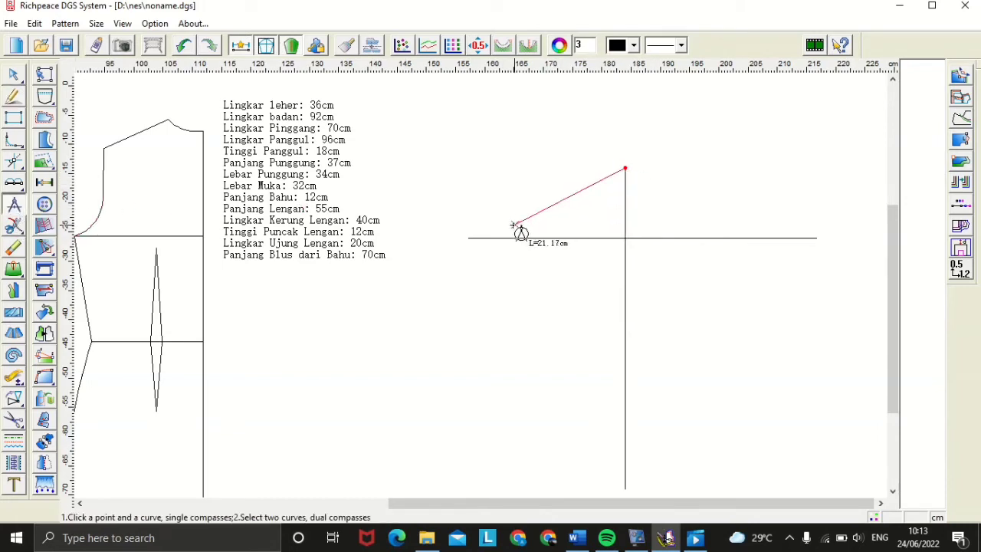
click(499, 239)
text(20)
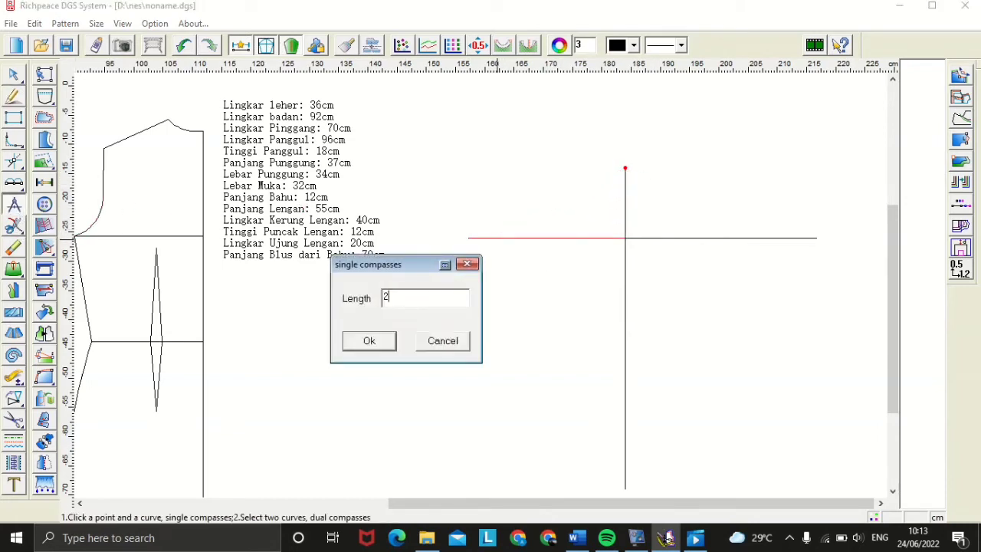
click(368, 342)
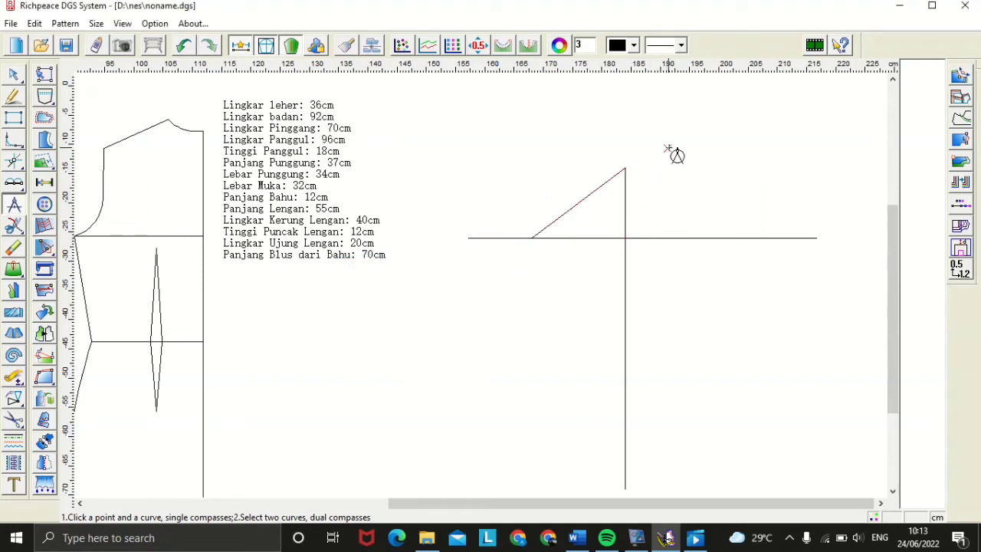
click(625, 169)
click(740, 239)
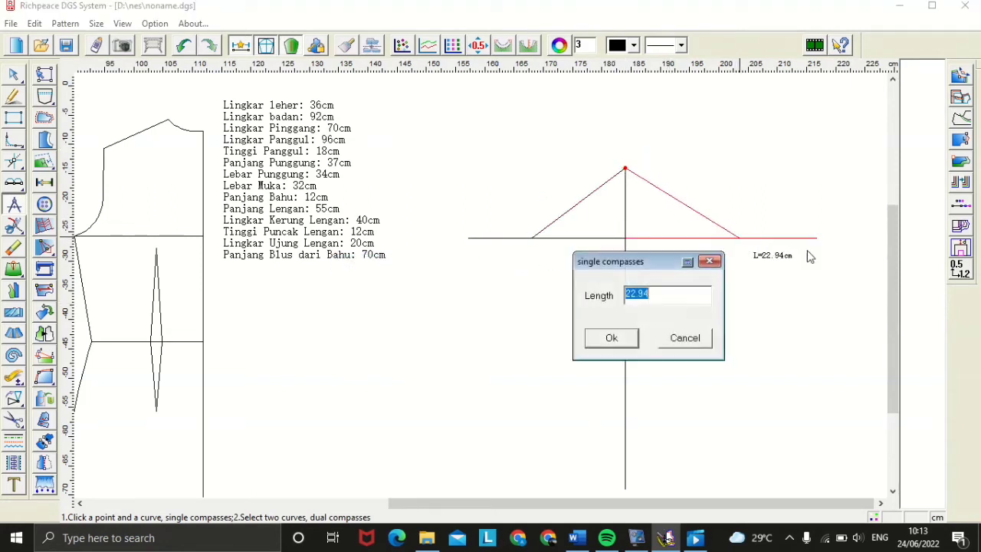
text(20)
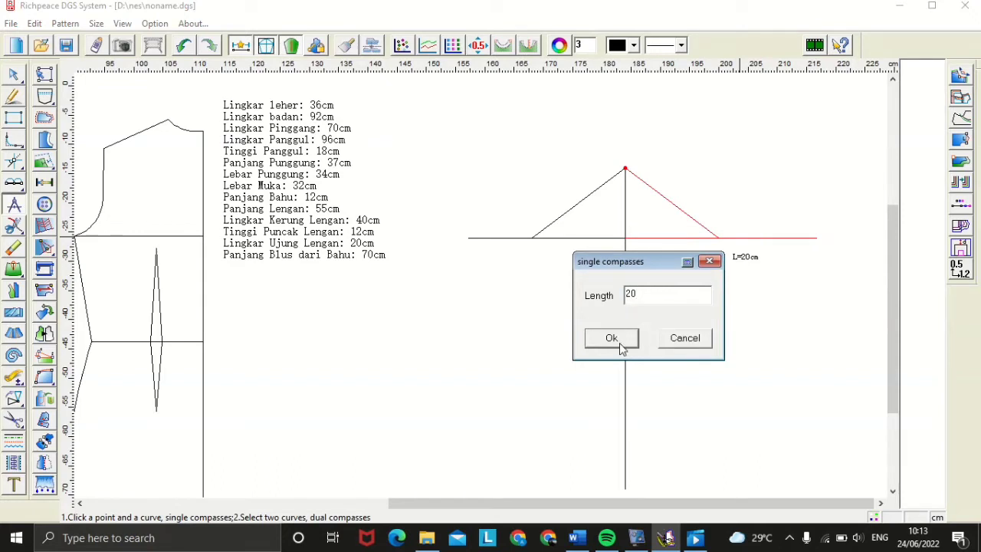
click(619, 342)
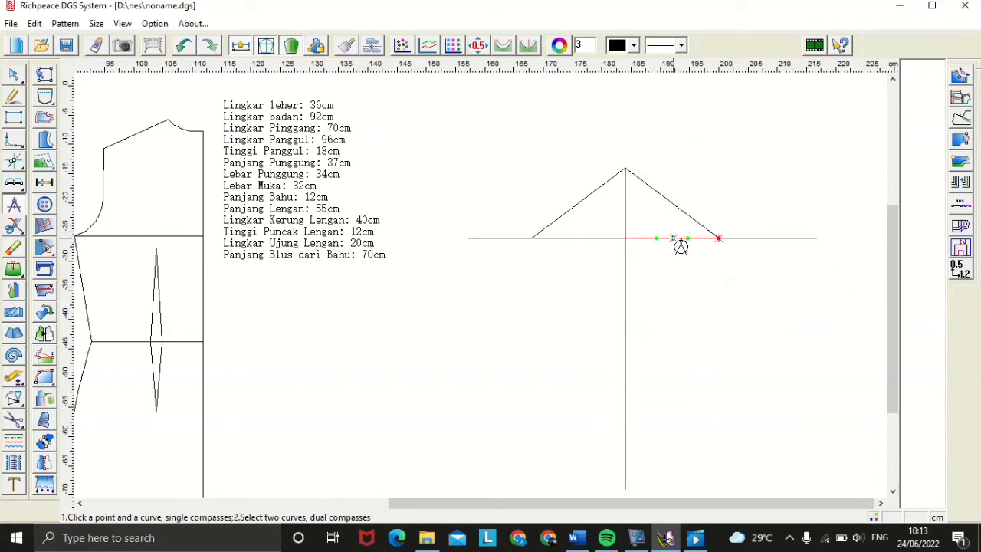
right_click(648, 481)
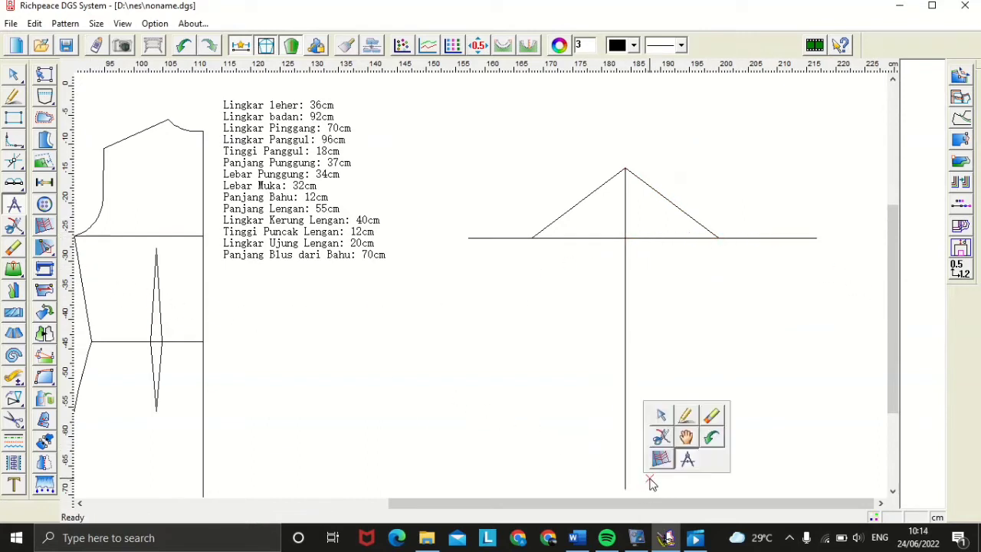
Step: Draw the sleeve hem as two horizontal lines, each 10 cm long, on both sides of the centre line's lower end
click(687, 415)
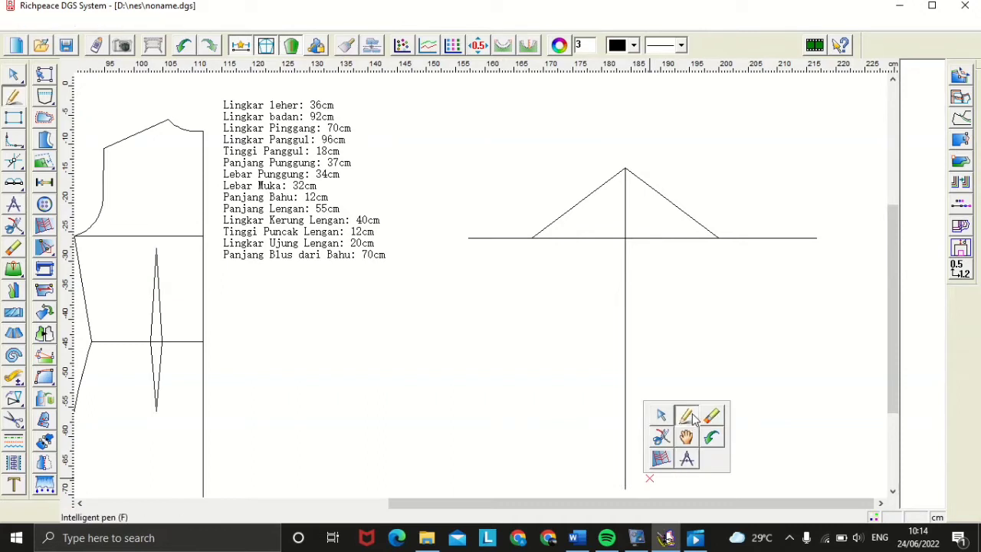
click(625, 488)
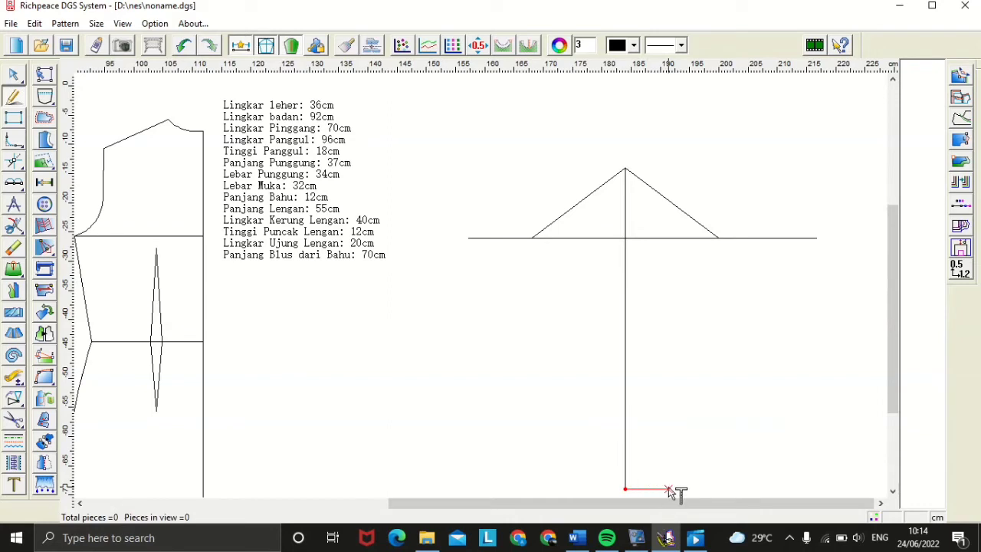
click(737, 489)
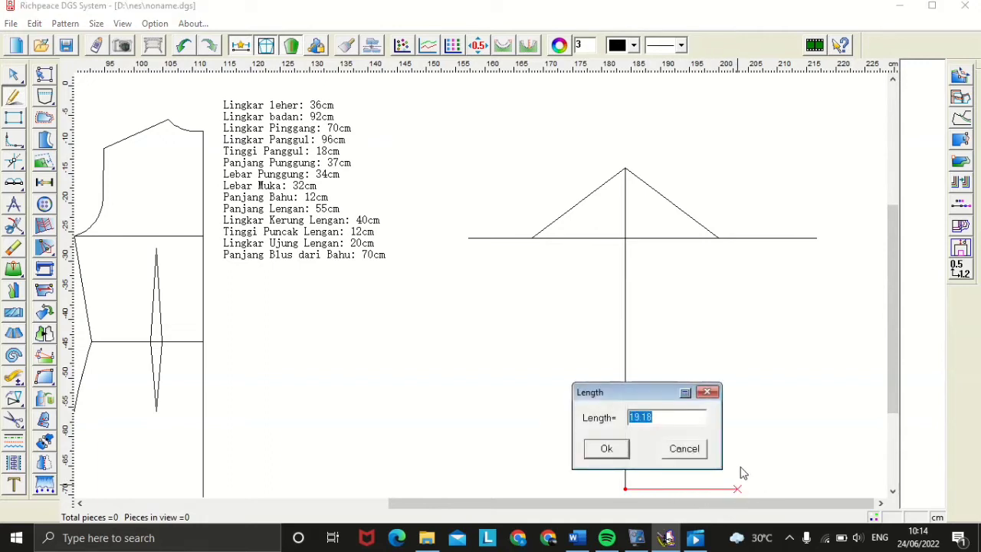
text(10)
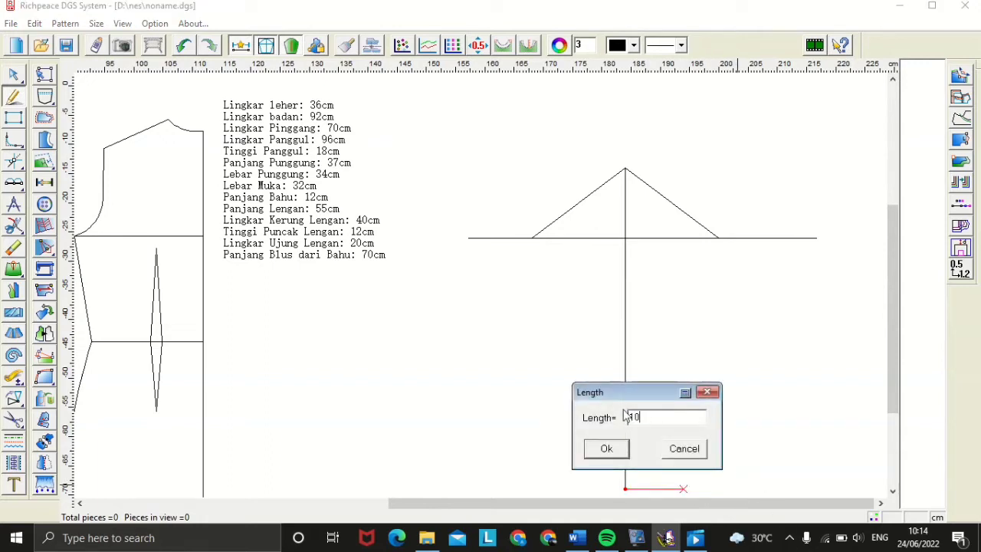
click(604, 450)
click(625, 488)
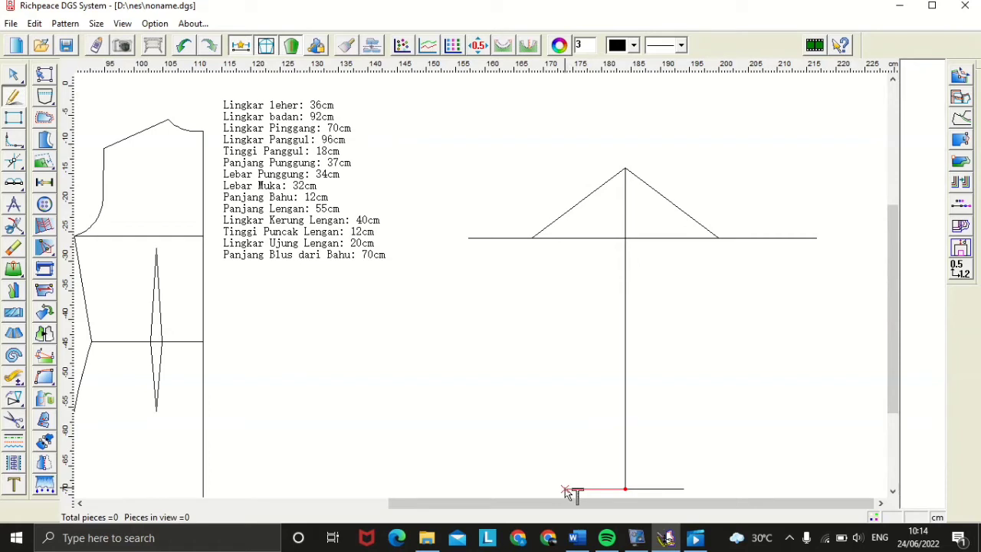
click(565, 490)
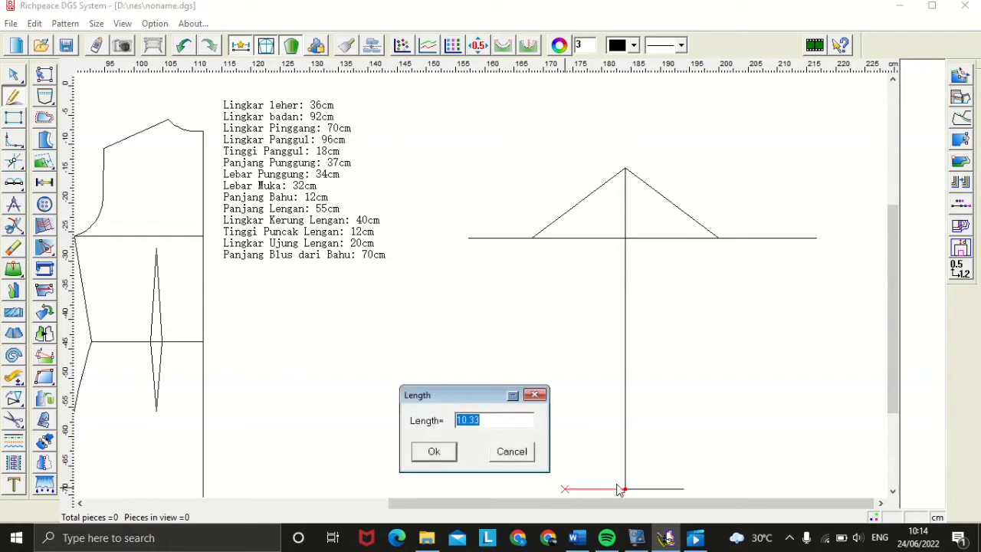
text(10)
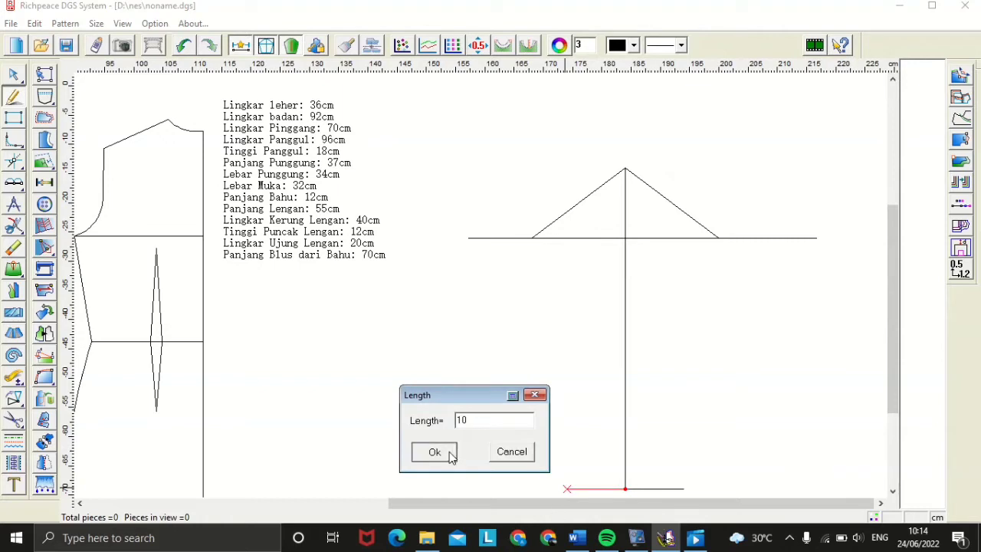
click(451, 451)
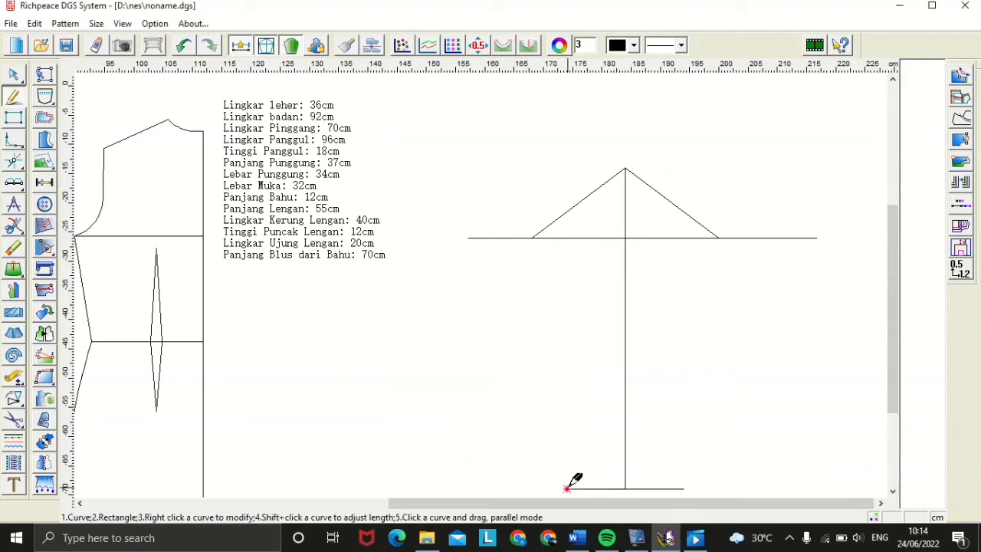
Step: Draw straight side seams connecting both ends of the hem to the underarm corners of the sleeve cap
click(567, 488)
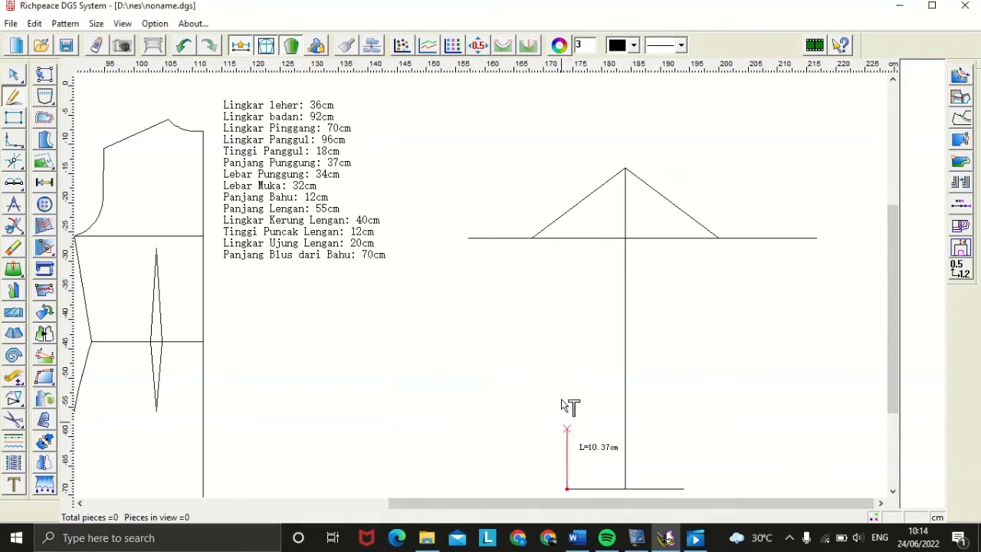
click(531, 240)
right_click(677, 409)
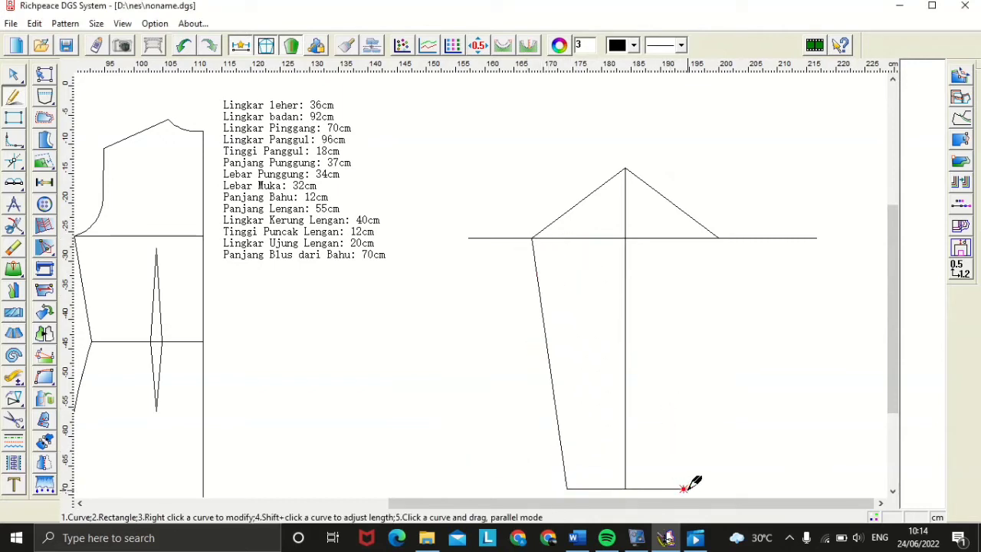
click(683, 488)
click(718, 238)
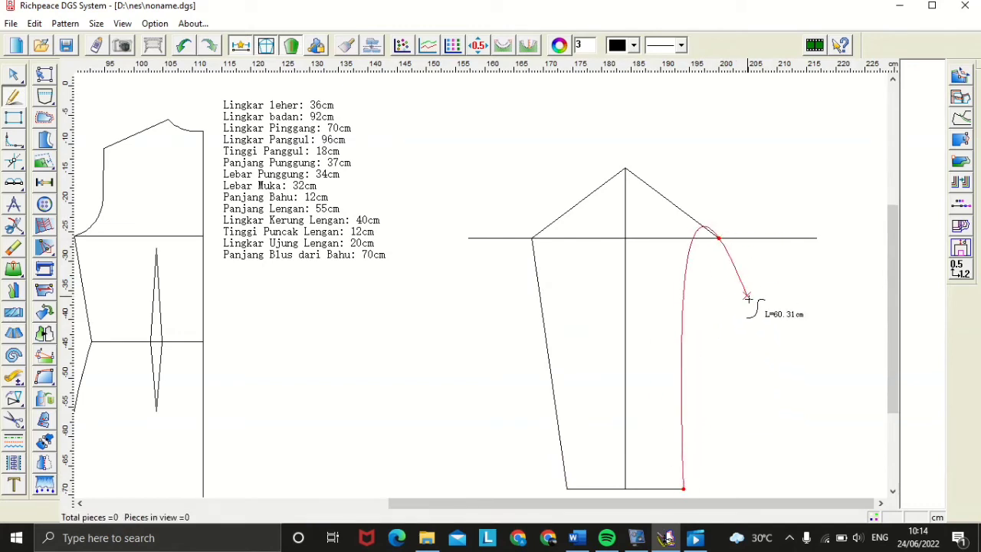
right_click(809, 301)
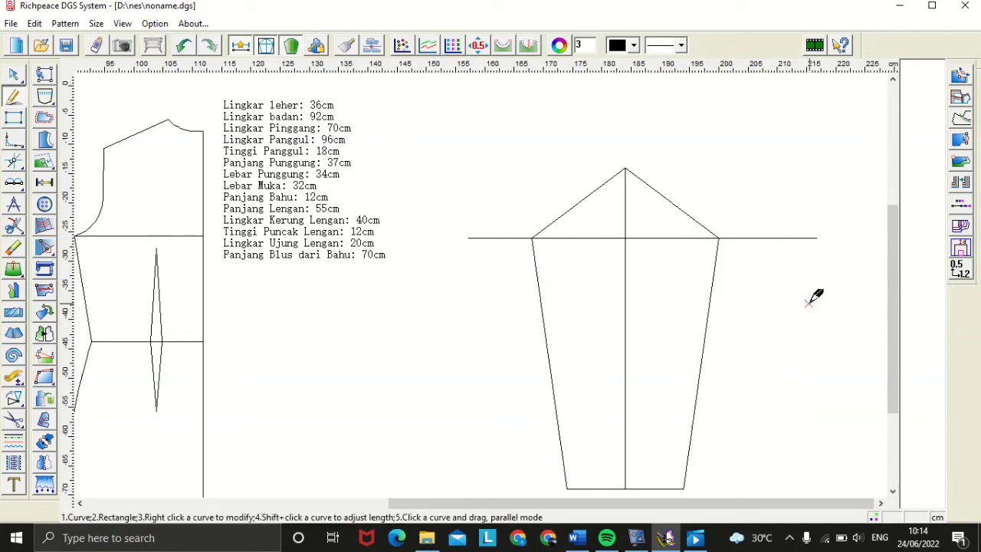
Step: Try to cut the horizontal underarm line at the sleeve's left corner, and undo the resulting joined curves
right_click(446, 326)
click(460, 360)
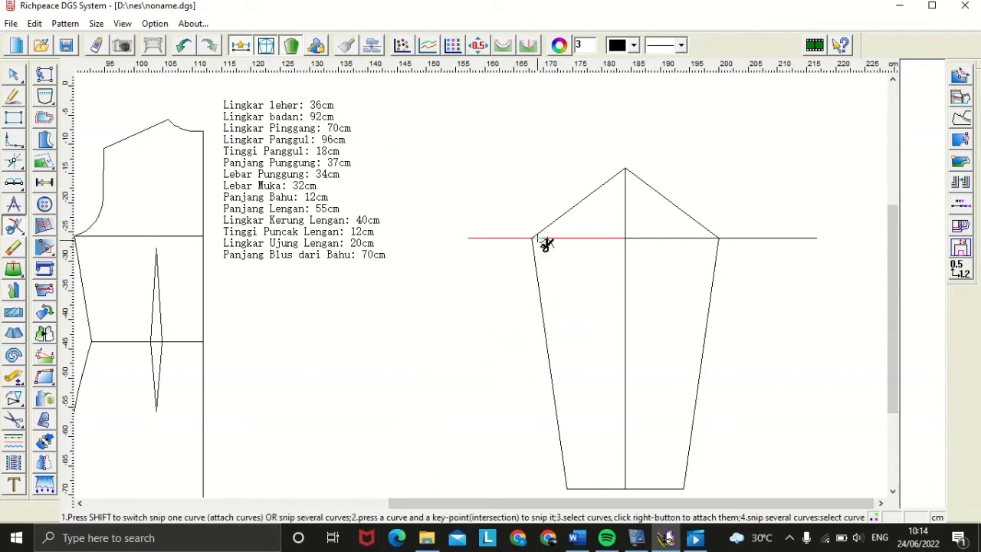
click(537, 243)
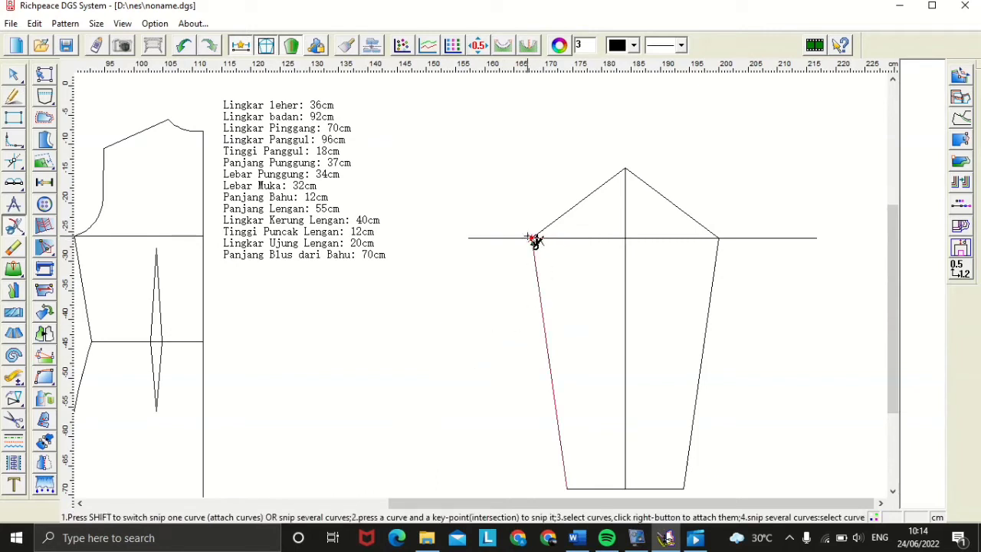
click(538, 240)
click(533, 236)
click(527, 238)
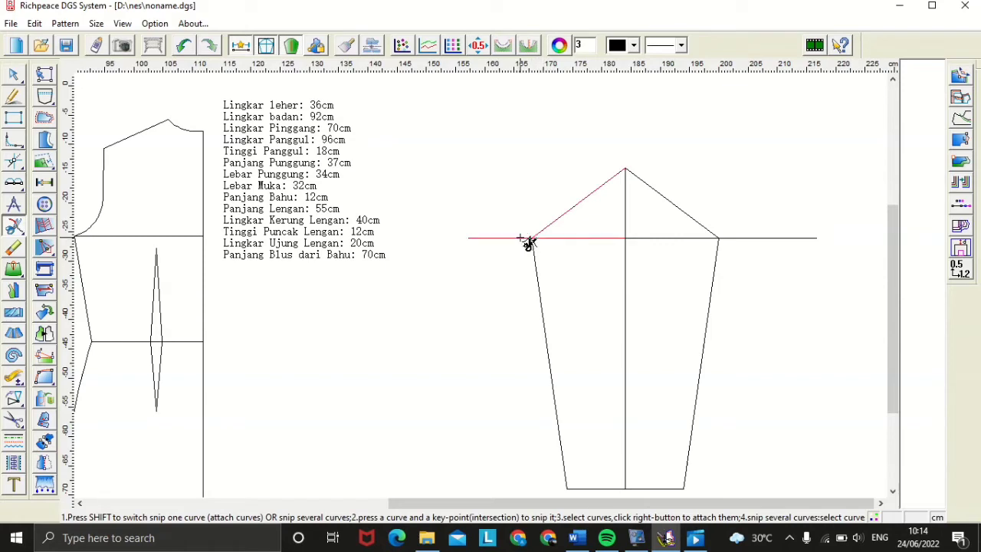
click(535, 243)
scroll(506, 272, down, 2)
scroll(491, 287, up, 5)
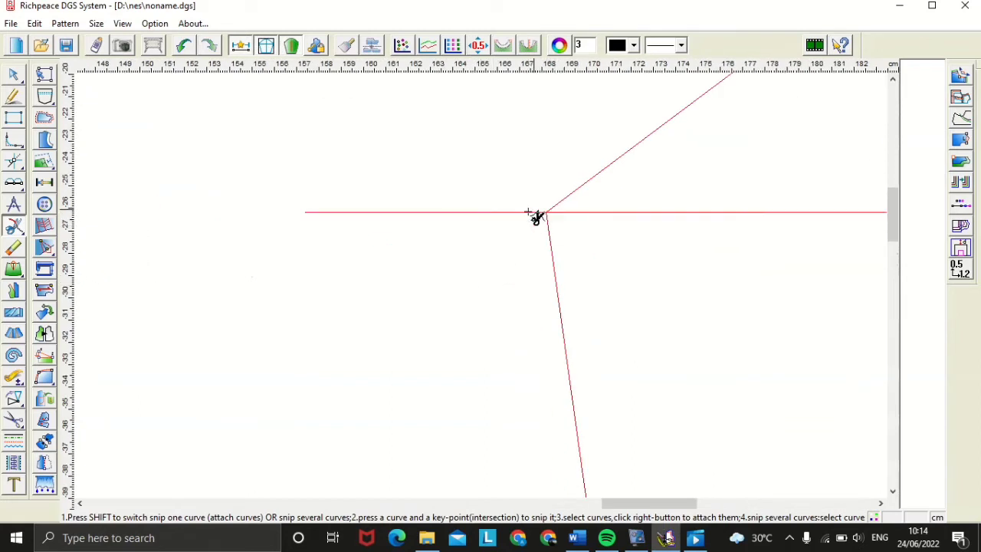
right_click(483, 295)
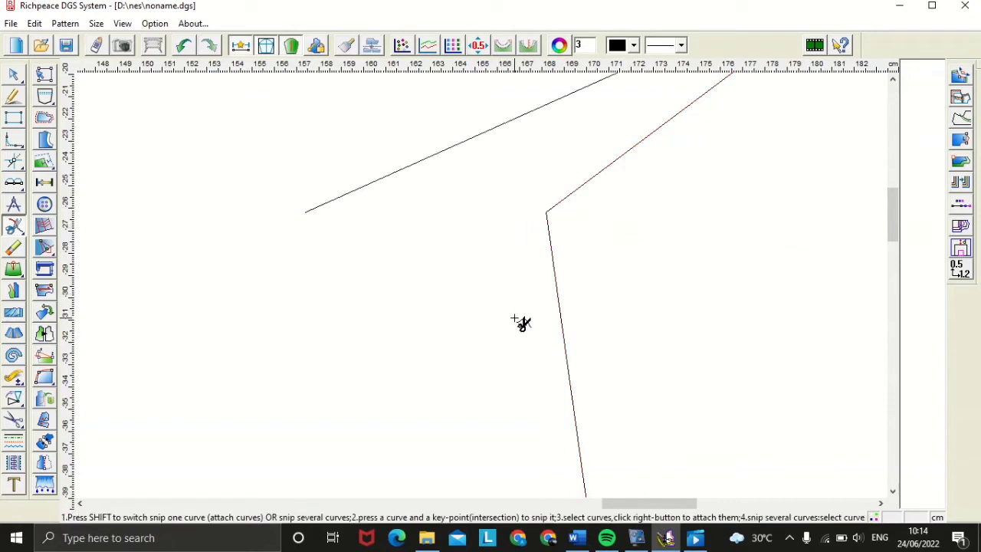
key(ctrl+z)
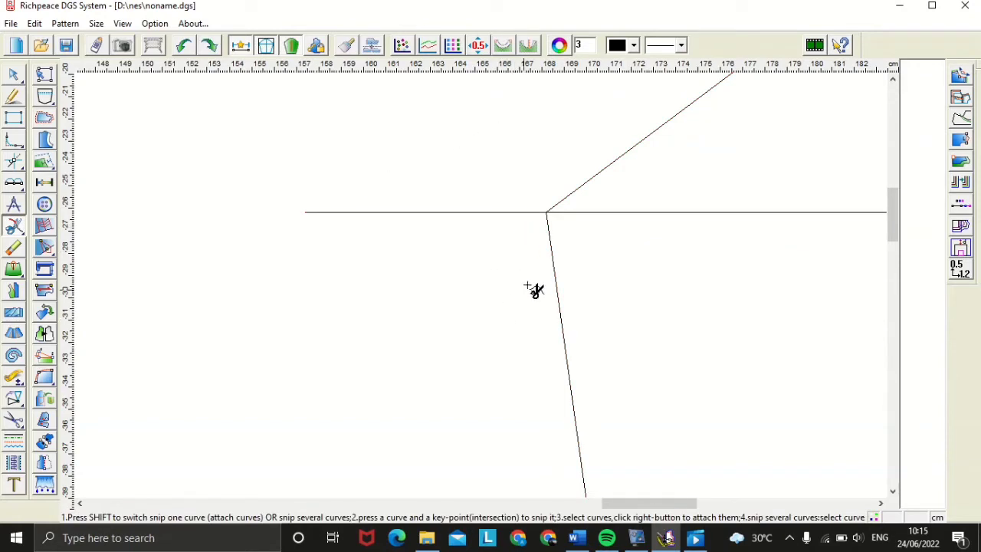
Step: Cut the horizontal underarm line where it meets the sleeve's left and right underarm corners
click(546, 211)
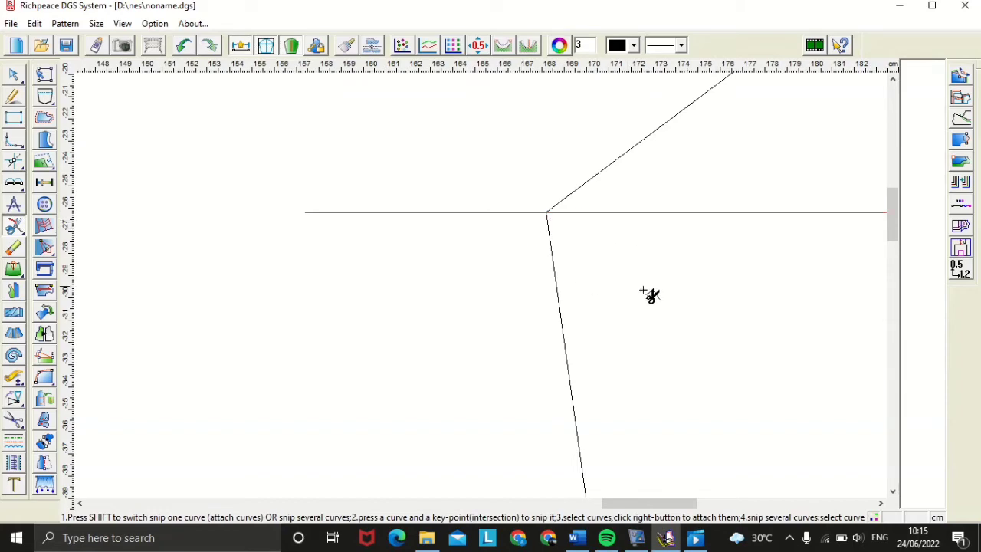
scroll(848, 384, up, 1)
scroll(484, 268, down, 2)
scroll(613, 259, down, 1)
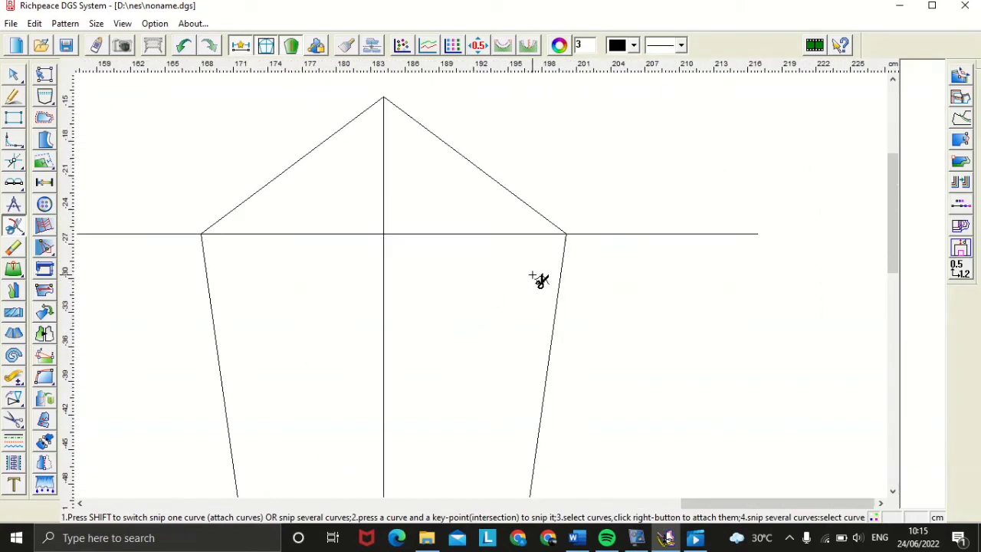
scroll(539, 280, up, 2)
click(545, 221)
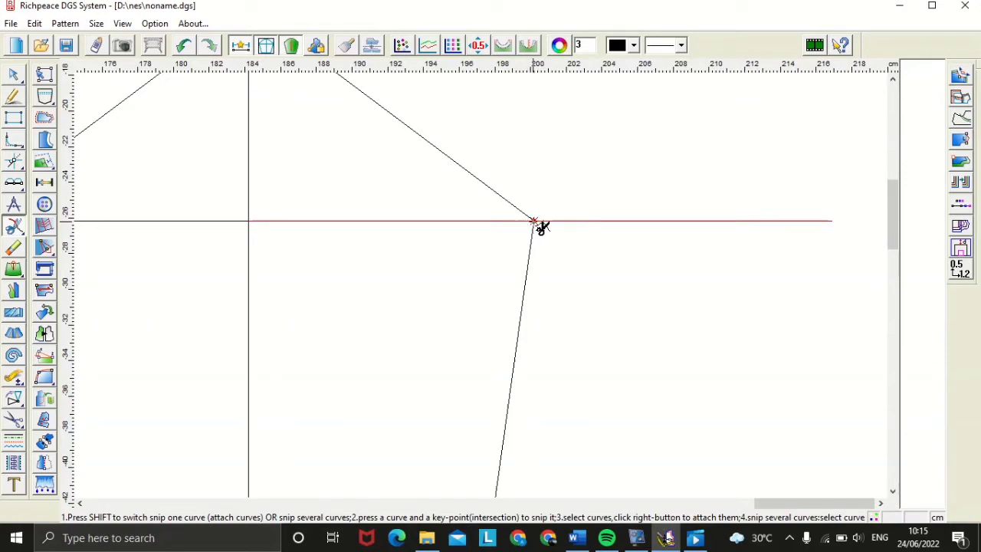
click(541, 226)
Step: Erase the horizontal line segments extending beyond the sleeve's right and left underarm corners
right_click(559, 266)
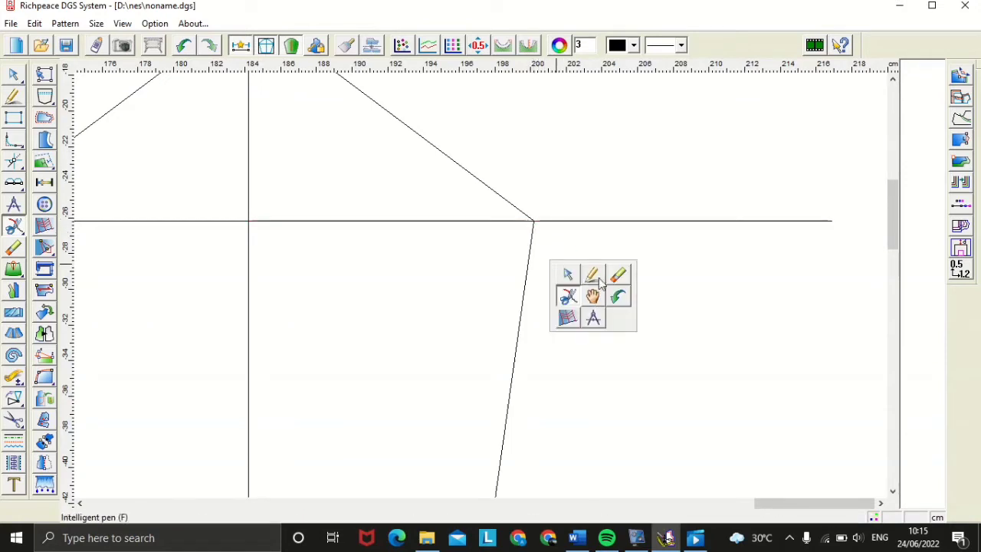
click(617, 274)
click(604, 221)
scroll(474, 285, up, 2)
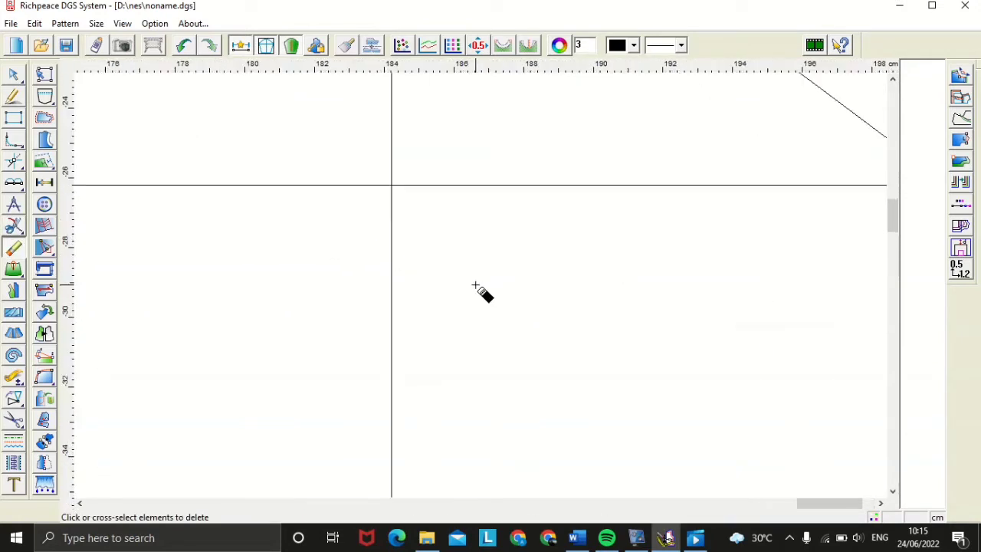
scroll(473, 285, down, 2)
click(165, 244)
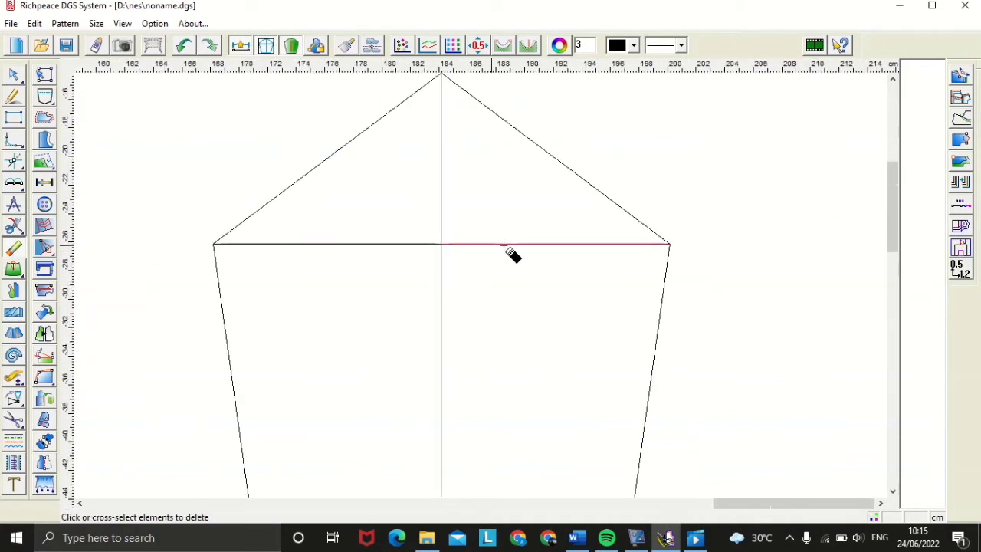
Step: Divide the left sleeve cap line into 3 equal parts and the right sleeve cap line into 4
click(14, 183)
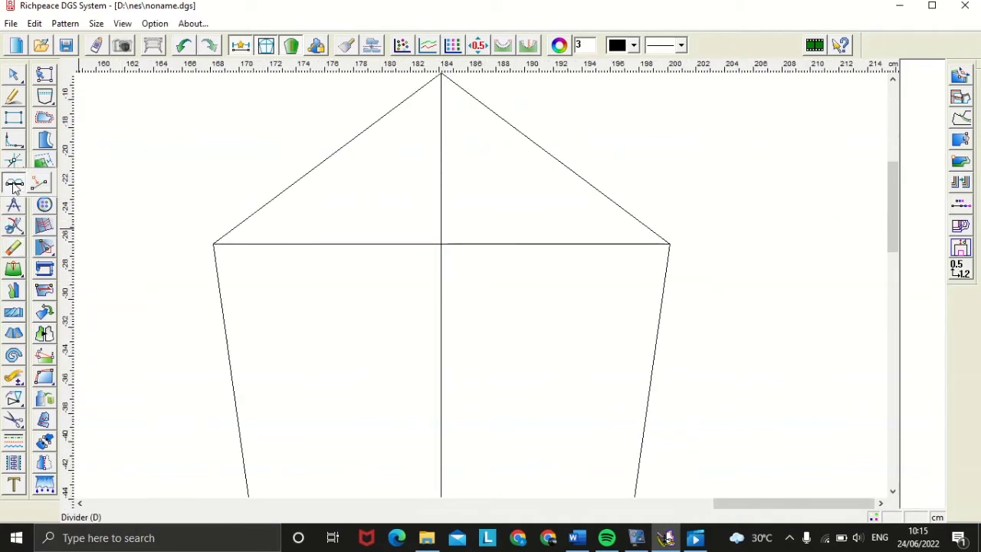
click(13, 187)
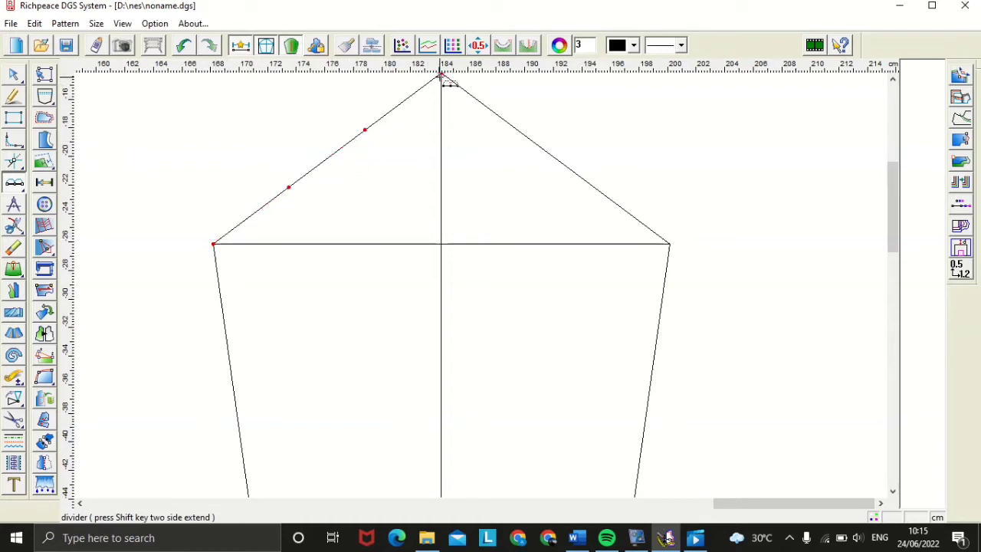
click(441, 74)
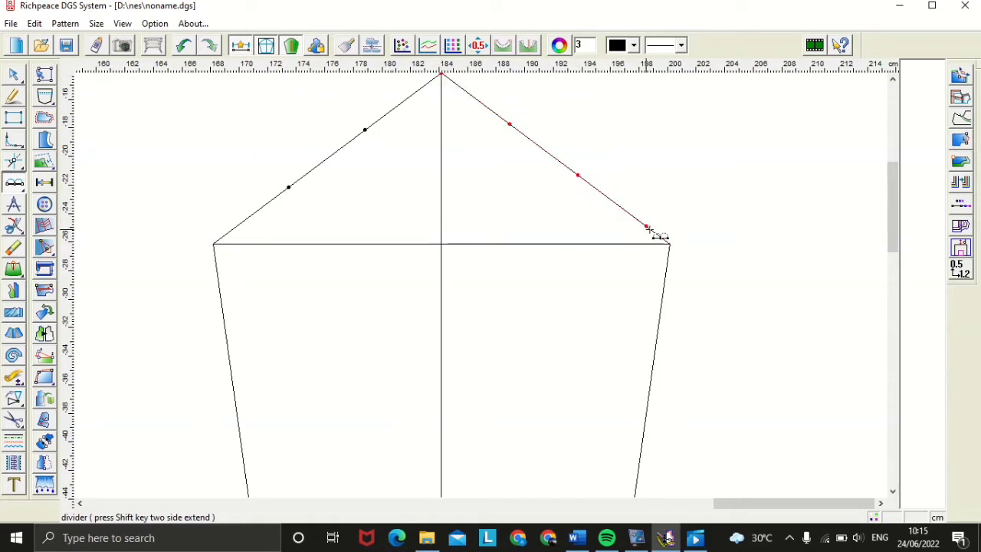
click(670, 245)
key(ctrl+z)
click(671, 245)
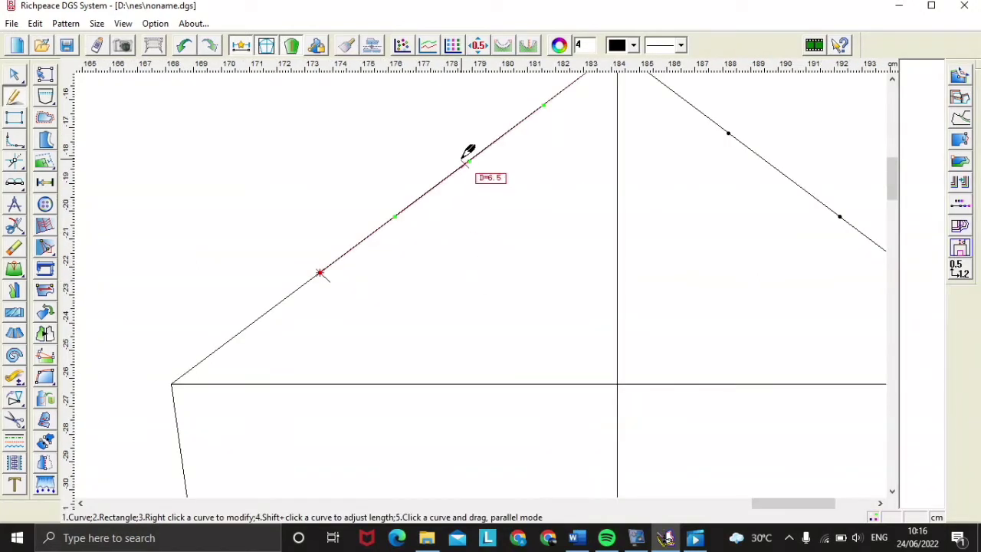
Step: Draw a 2 cm line perpendicular to the left cap line, outward from its upper division point
click(467, 160)
click(468, 161)
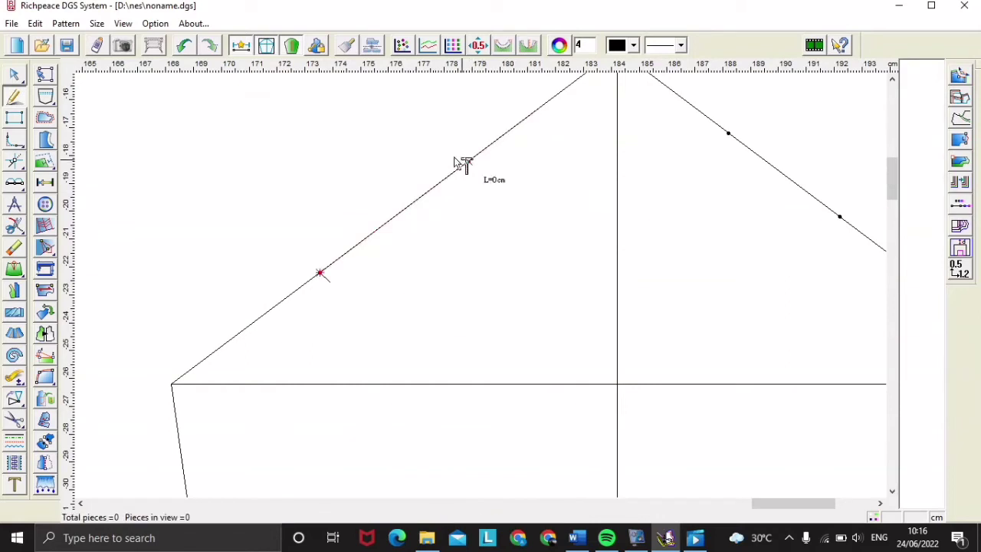
click(449, 144)
text(2)
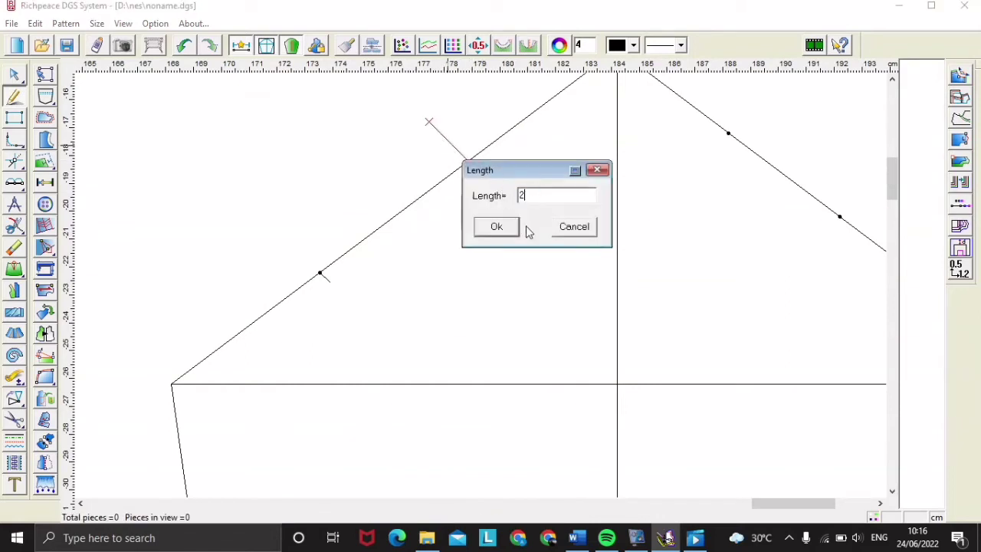
click(508, 228)
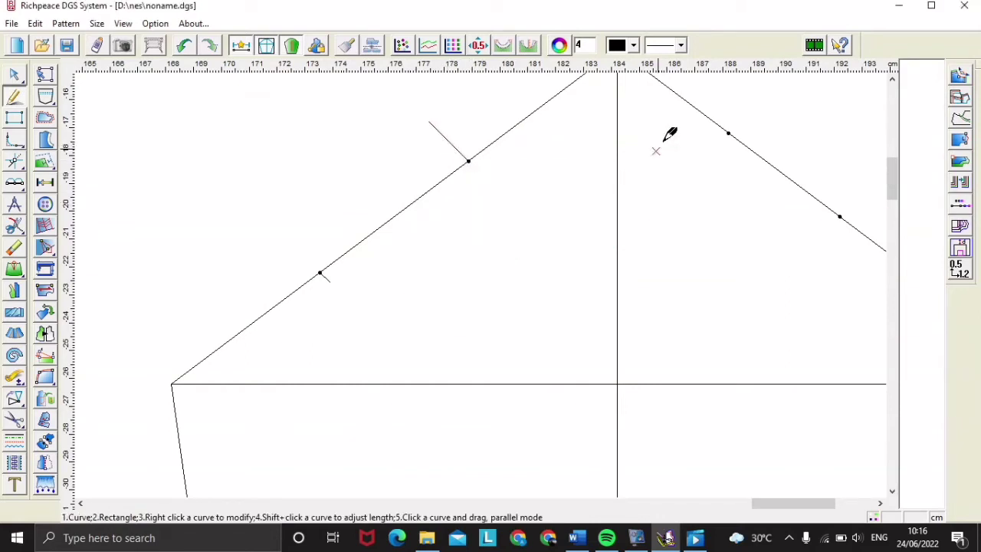
Step: Draw a 1 cm line perpendicular to the right cap line, outward from its uppermost division point
click(728, 132)
click(754, 117)
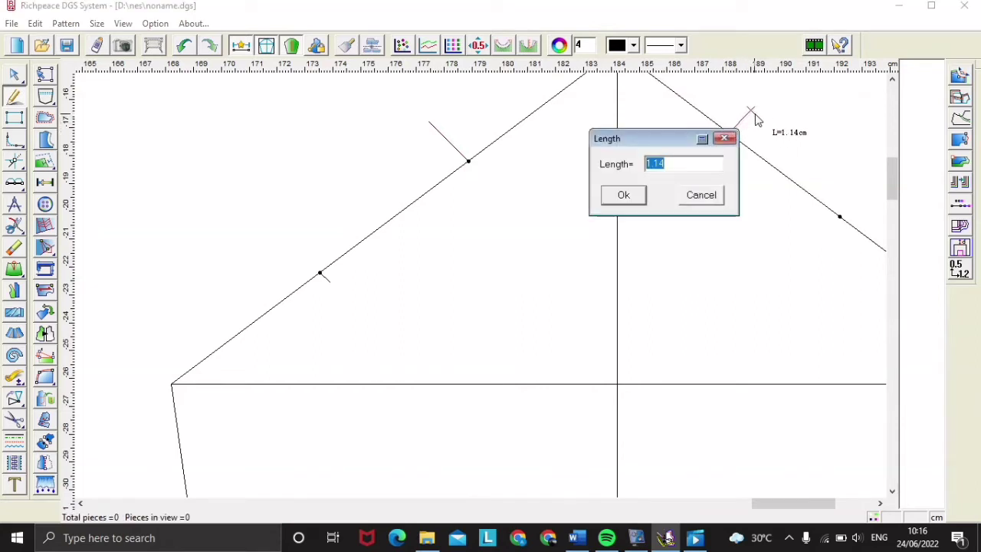
key(Escape)
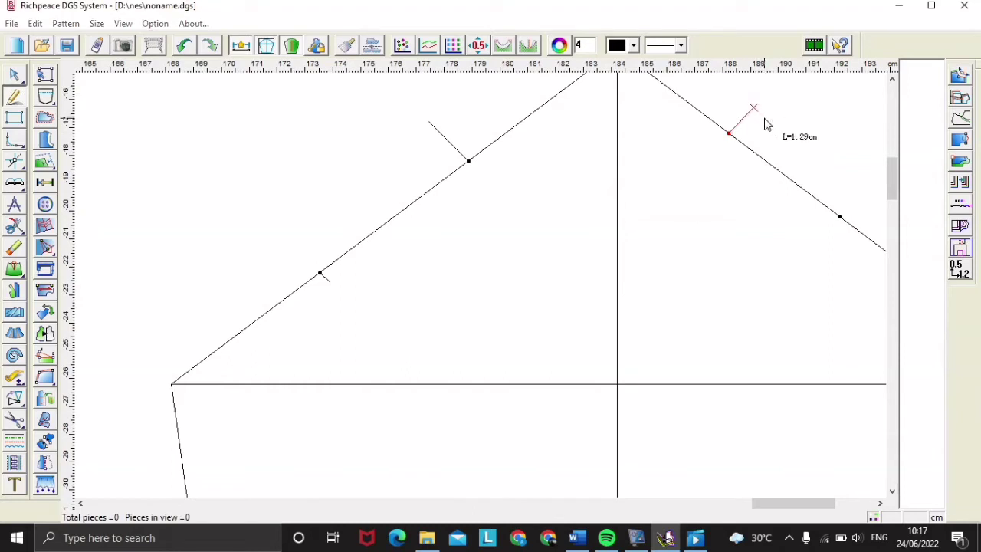
click(765, 124)
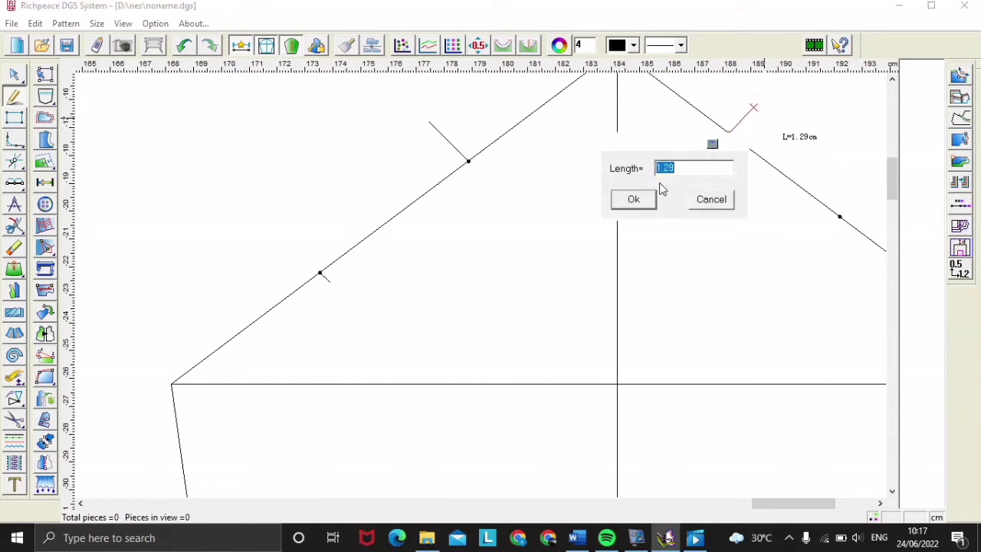
text(1)
click(633, 199)
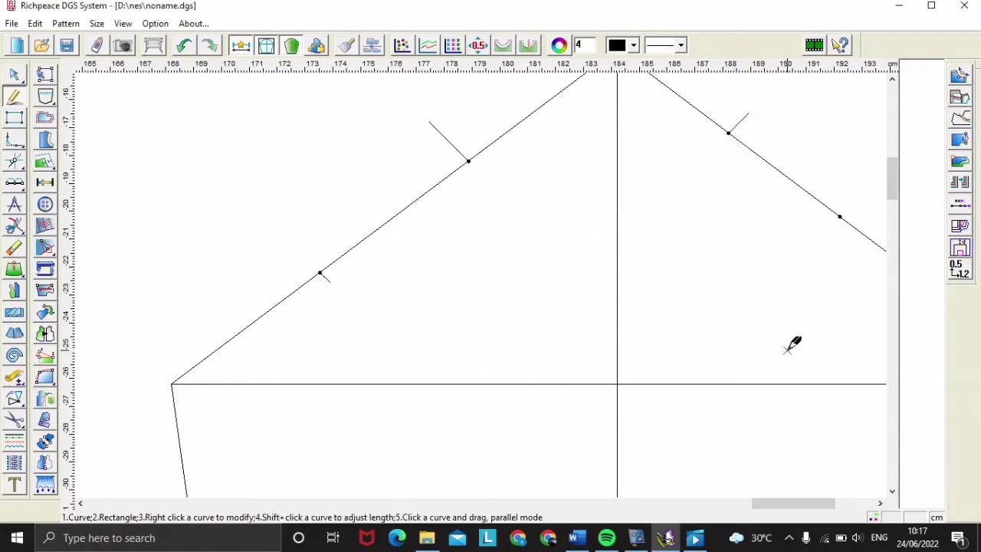
Step: Draw a 1 cm line perpendicular to the right cap line, inward from its lowest division point
middle_drag(792, 344, 485, 269)
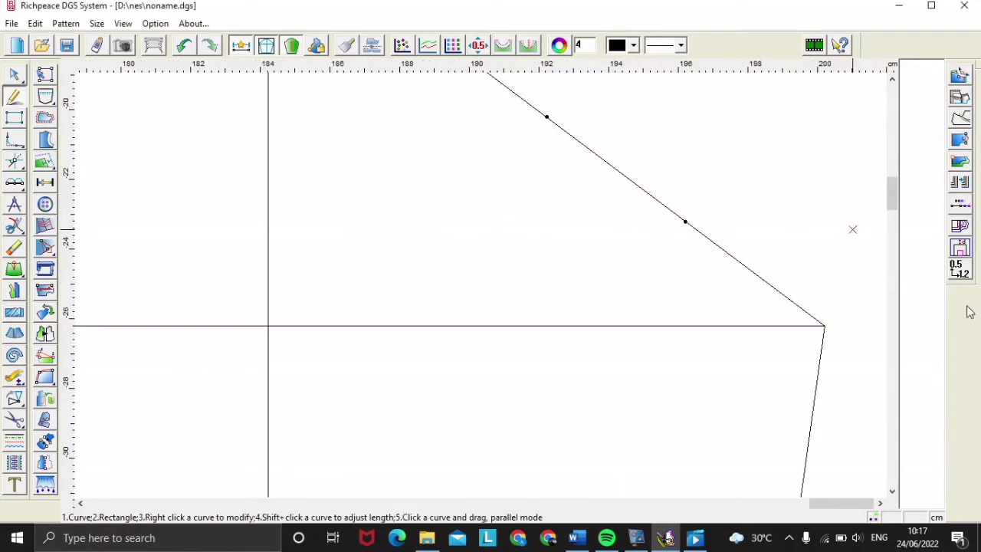
click(686, 222)
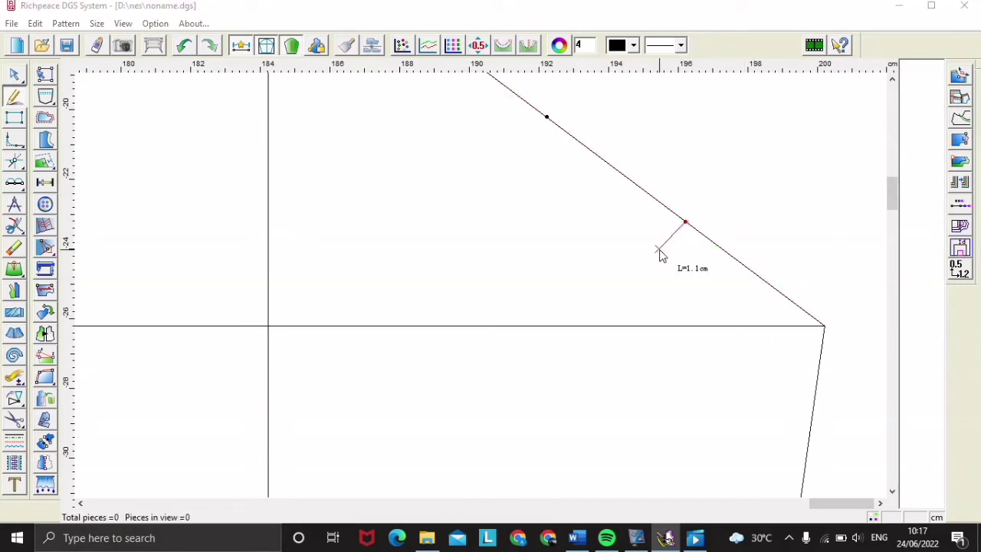
click(658, 249)
text(1)
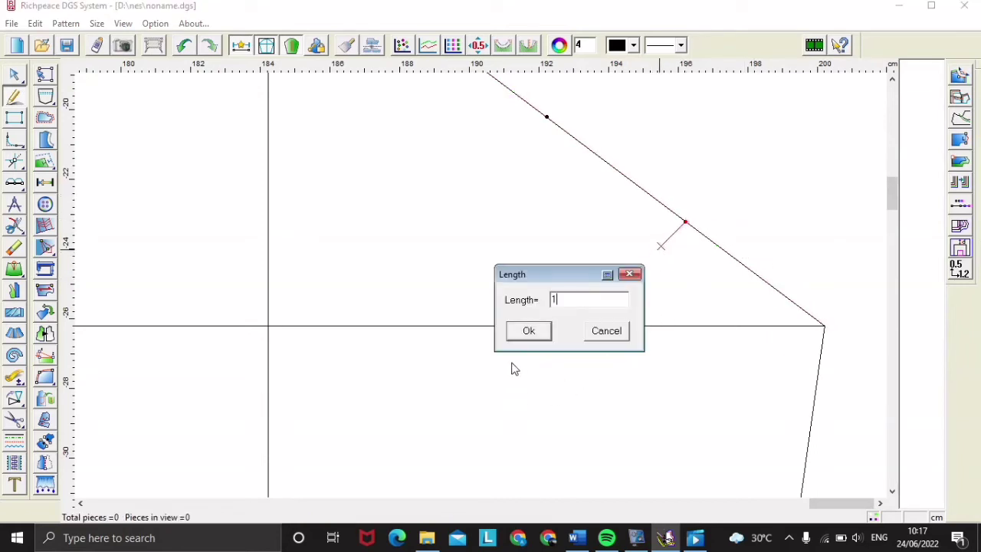
click(531, 330)
scroll(486, 276, down, 2)
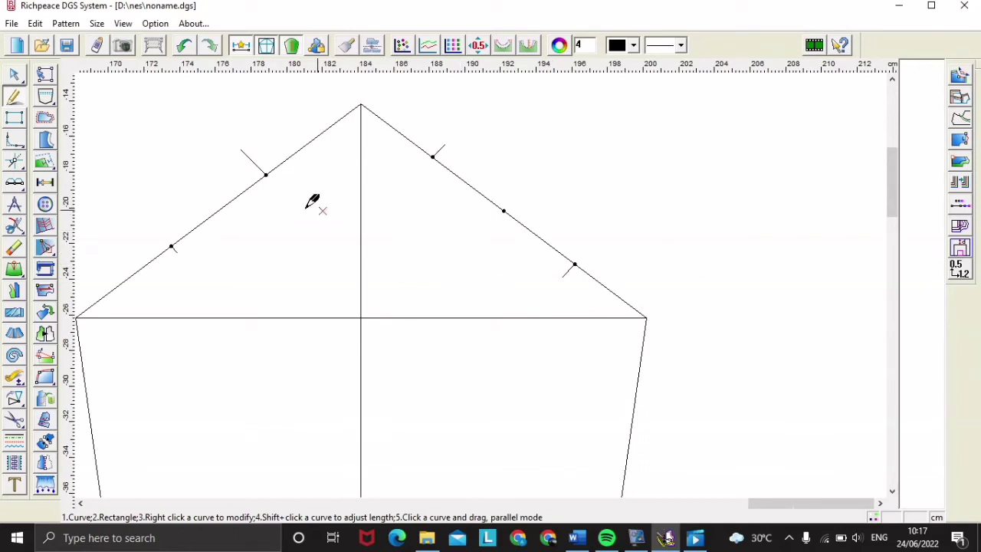
Step: Draw the sleeve cap curve from the left underarm corner through the guide line ends, cap apex and right midpoint to the right underarm corner
click(77, 315)
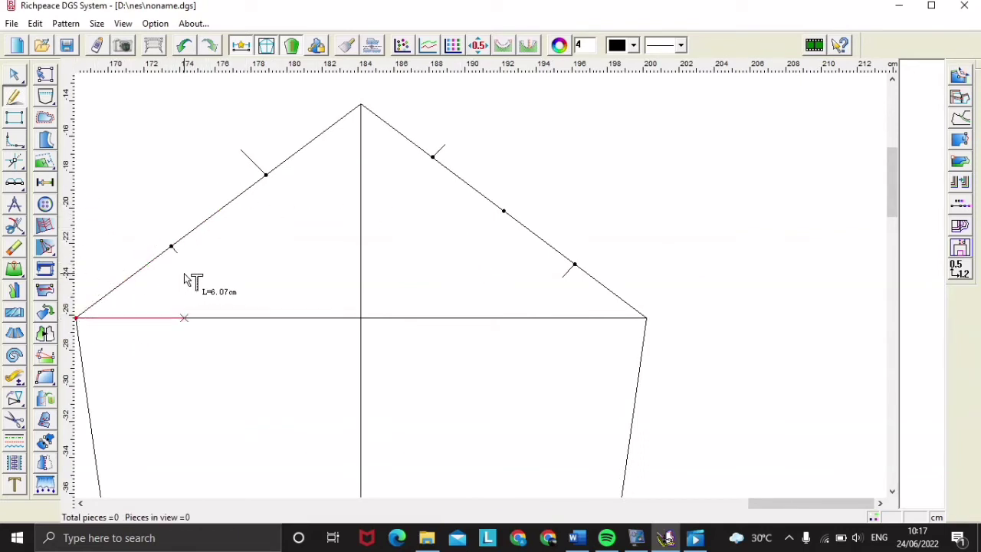
click(177, 252)
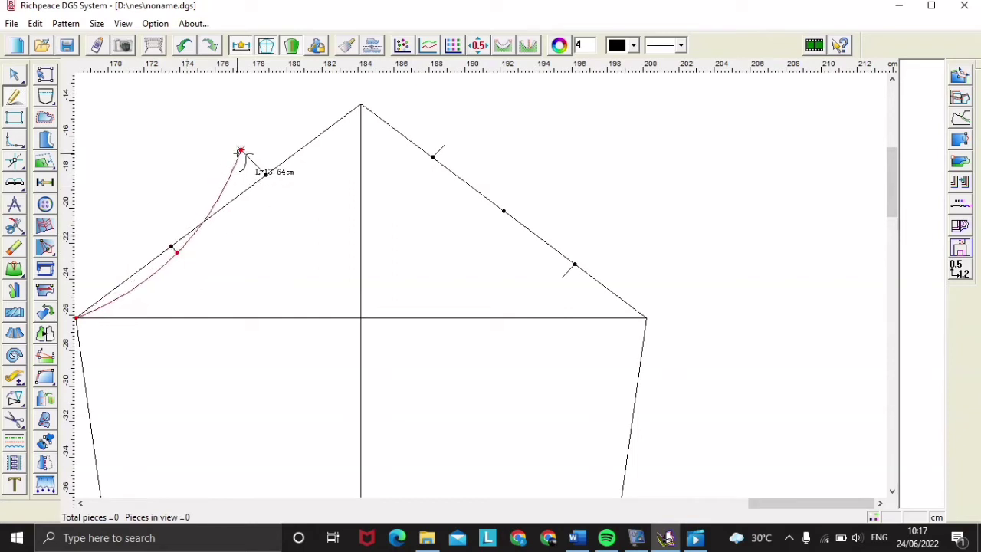
click(240, 151)
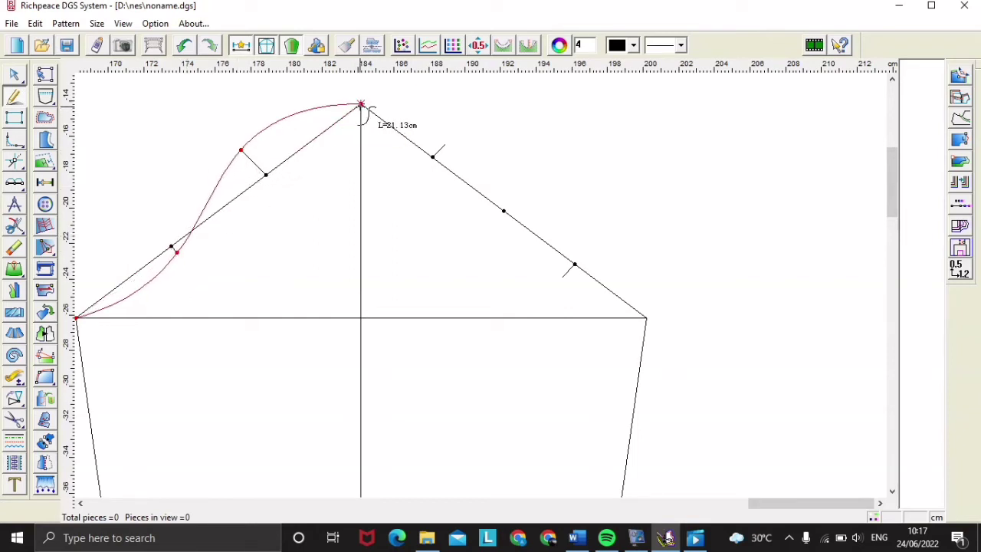
click(360, 103)
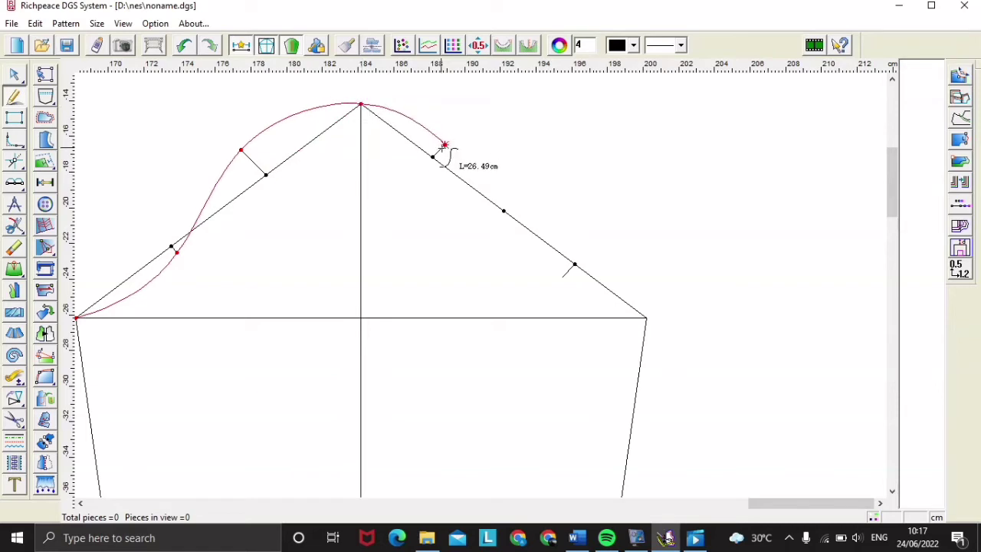
click(445, 145)
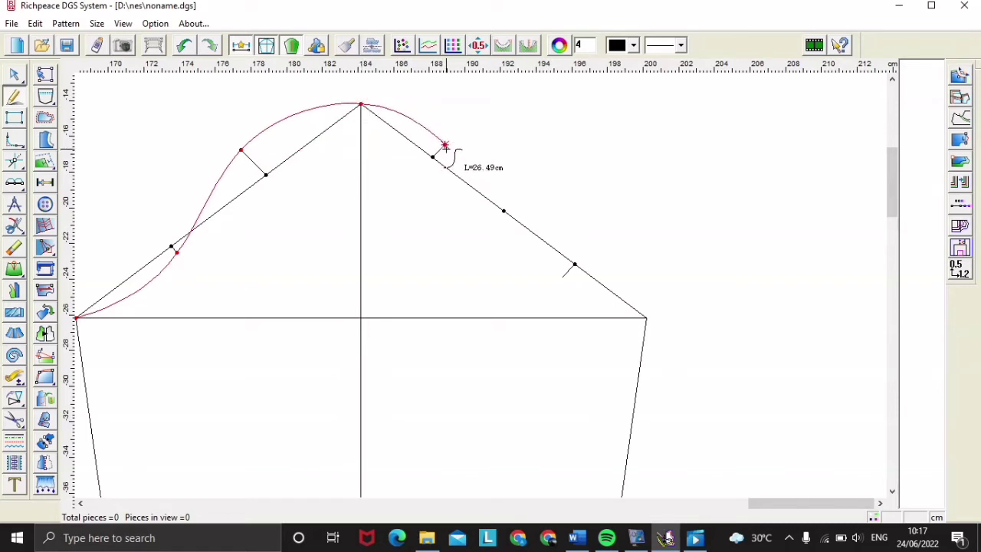
click(503, 212)
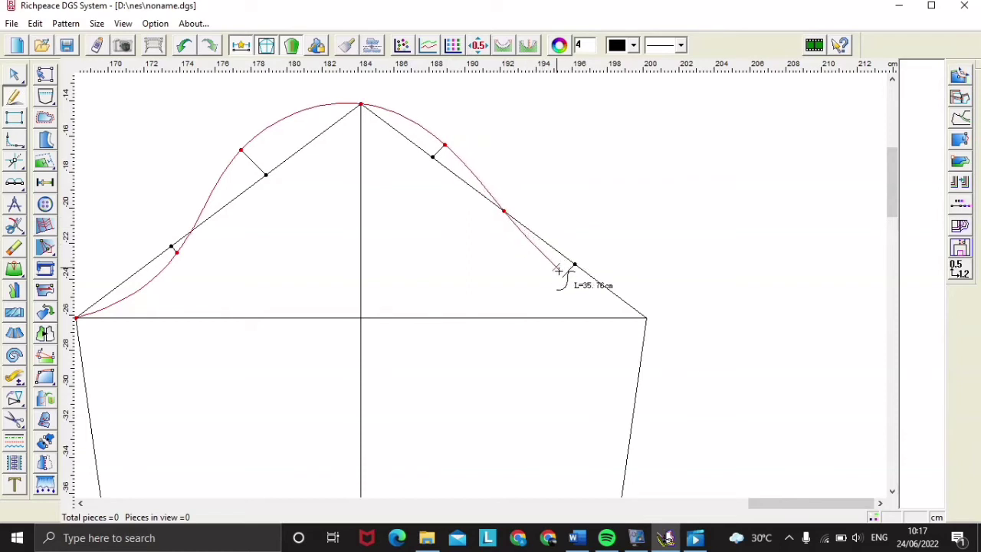
click(562, 276)
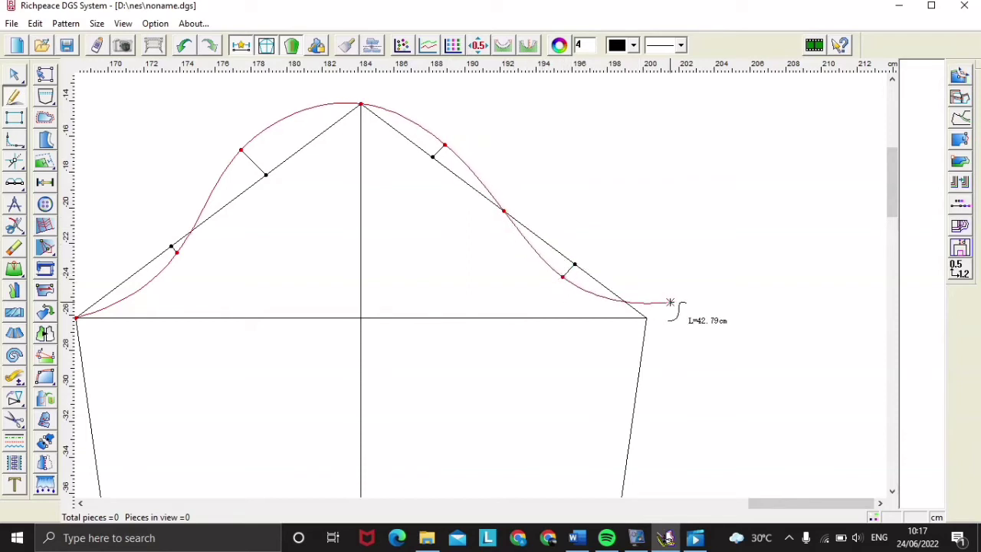
click(646, 318)
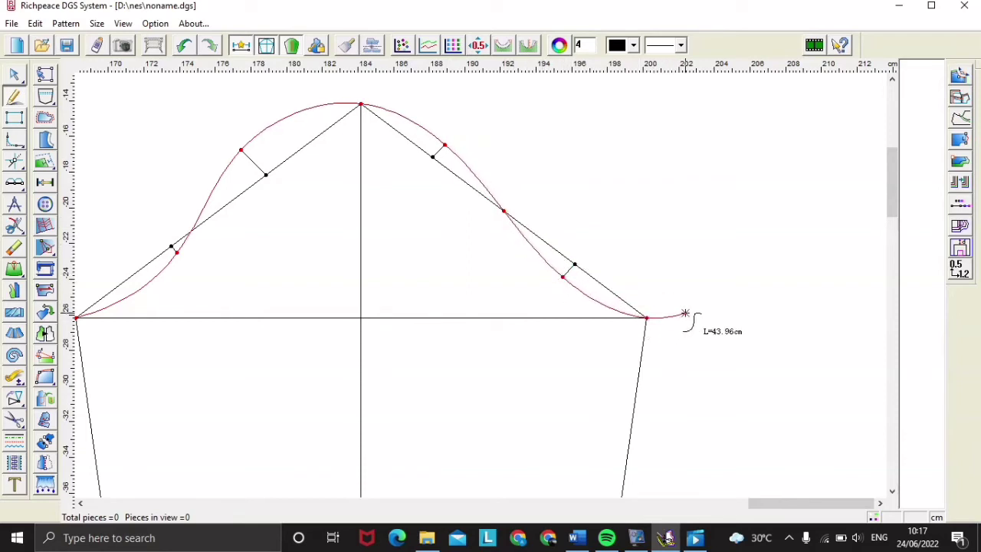
right_click(683, 312)
Step: Examine the complete sleeve draft from the cap curve down to the hem
key(minus)
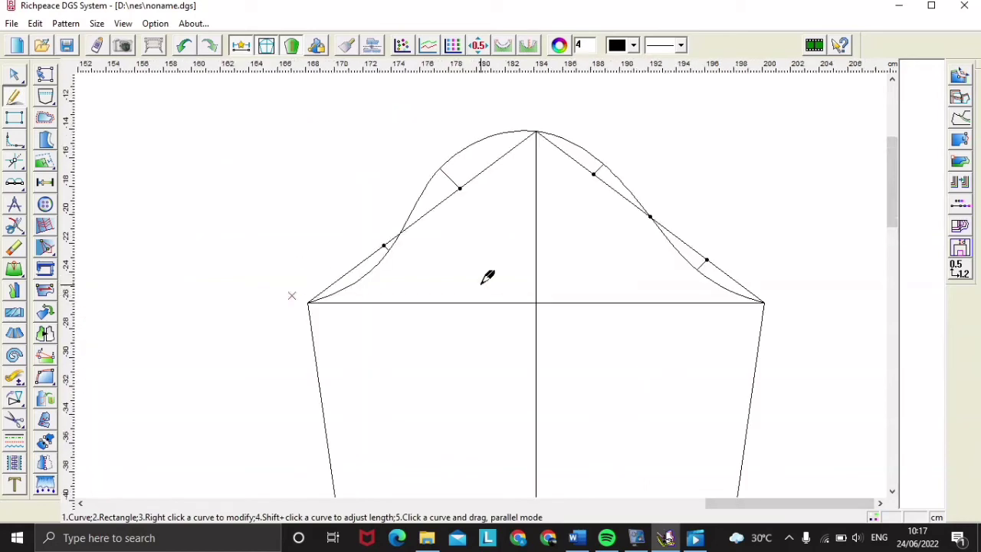
key(minus)
key(minus)
key(minus)
key(minus)
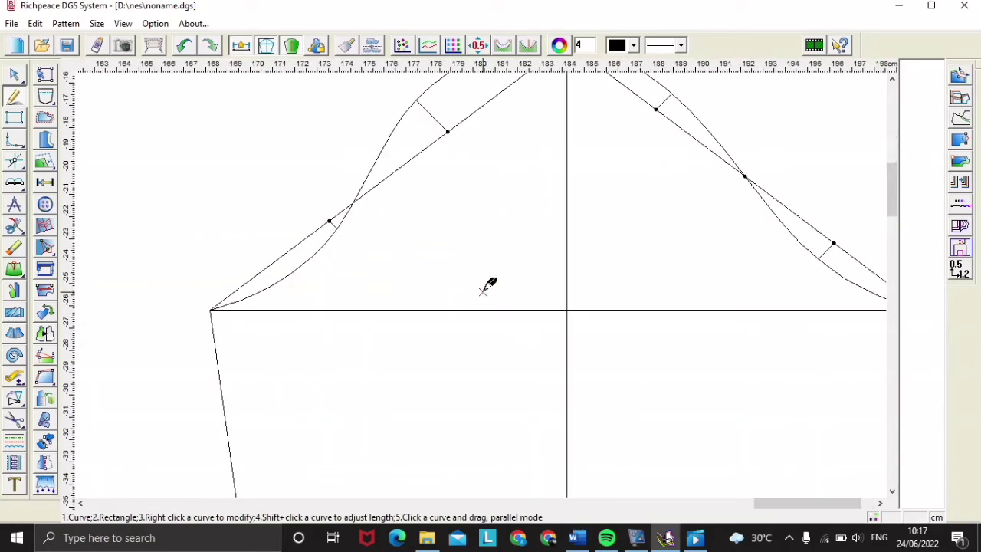
scroll(481, 297, down, 2)
scroll(484, 307, up, 1)
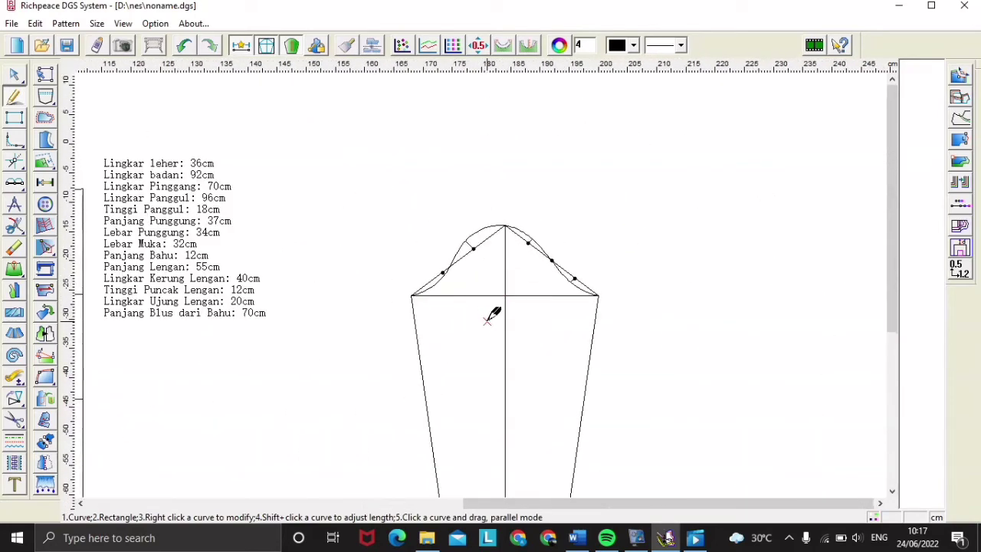
scroll(522, 371, up, 2)
scroll(481, 286, down, 2)
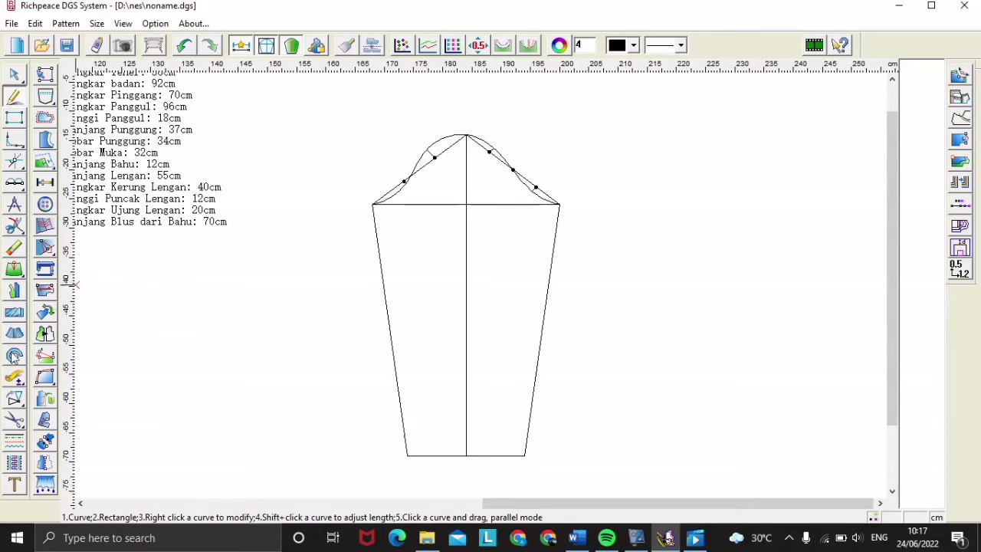
click(13, 421)
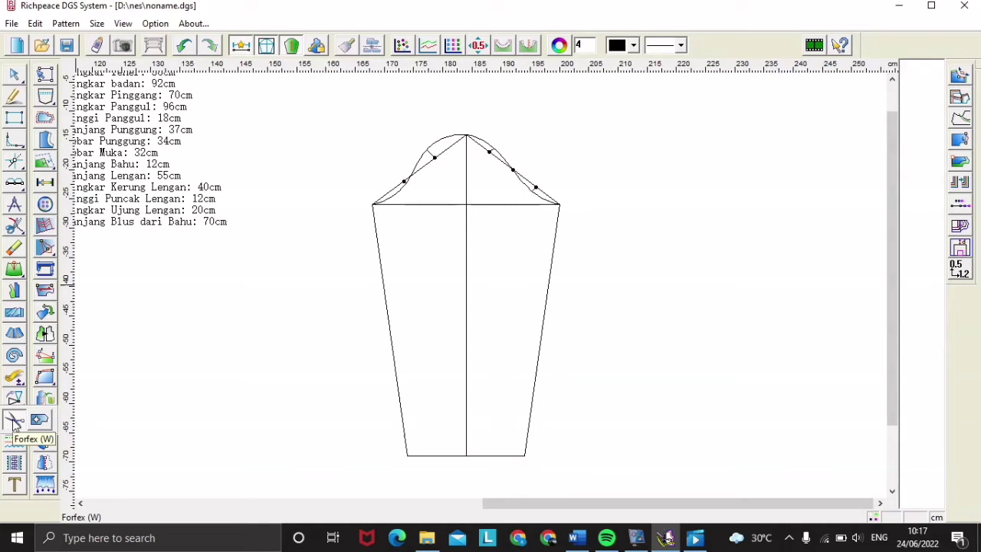
click(10, 96)
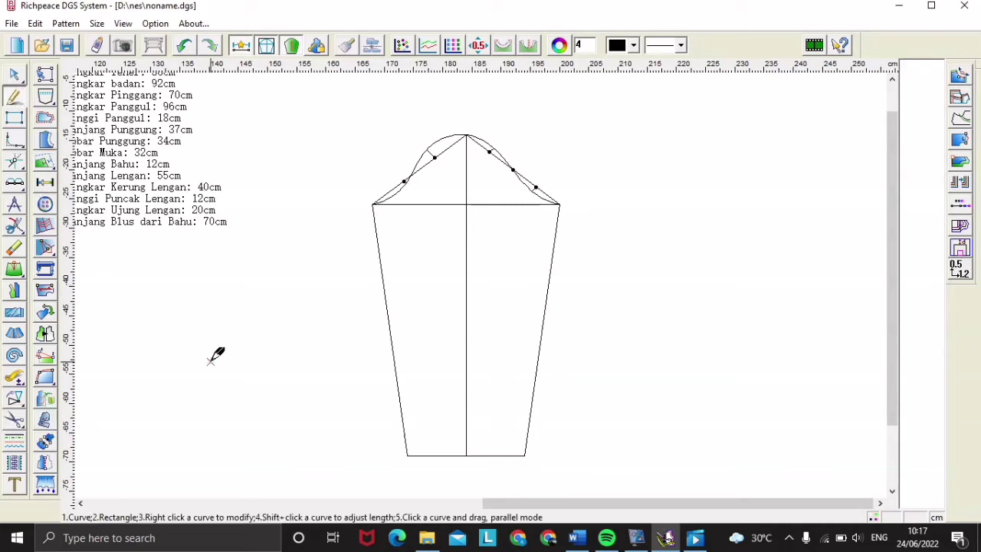
key(KP_Add)
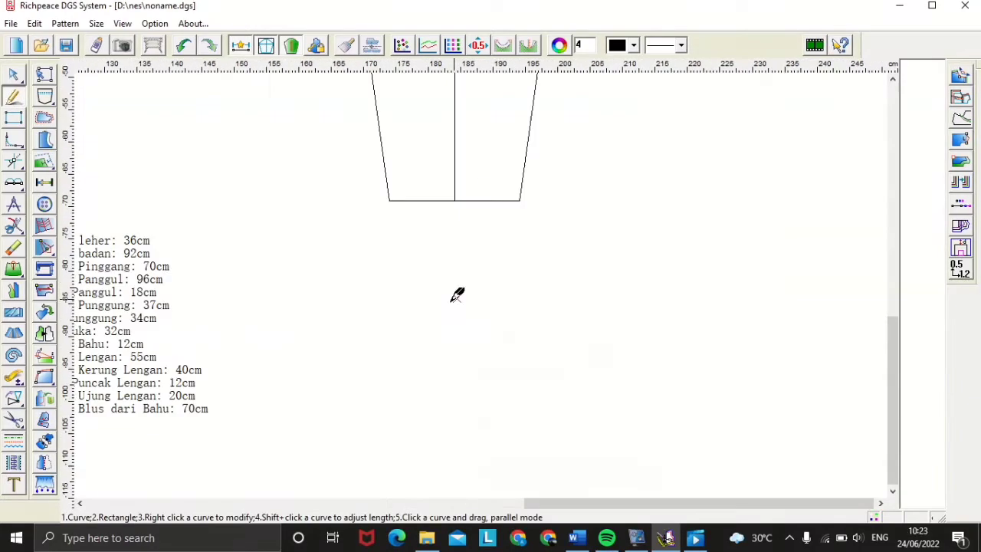
Step: Draw two consecutive 3 cm vertical lines downward, end to end, in the empty area below the sleeve hem
click(438, 296)
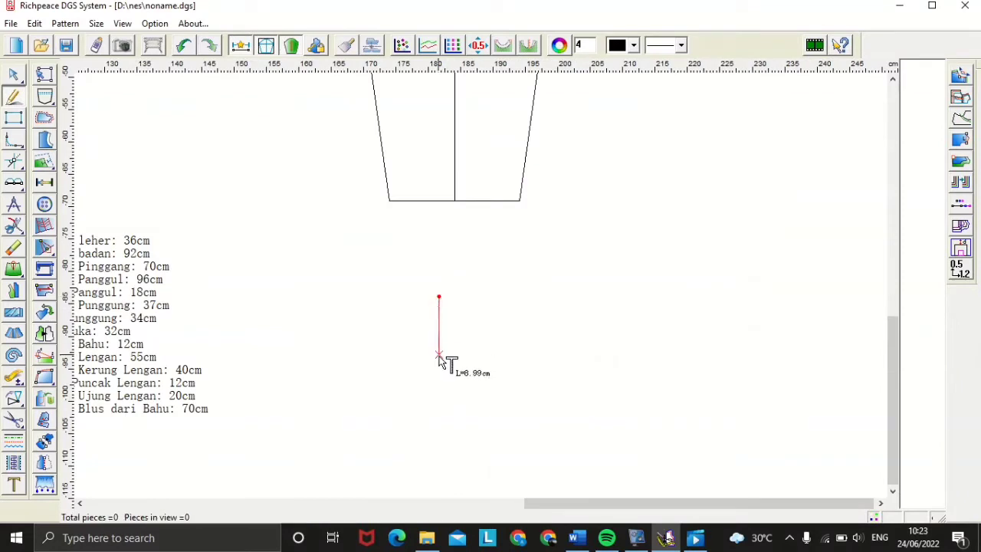
key(Return)
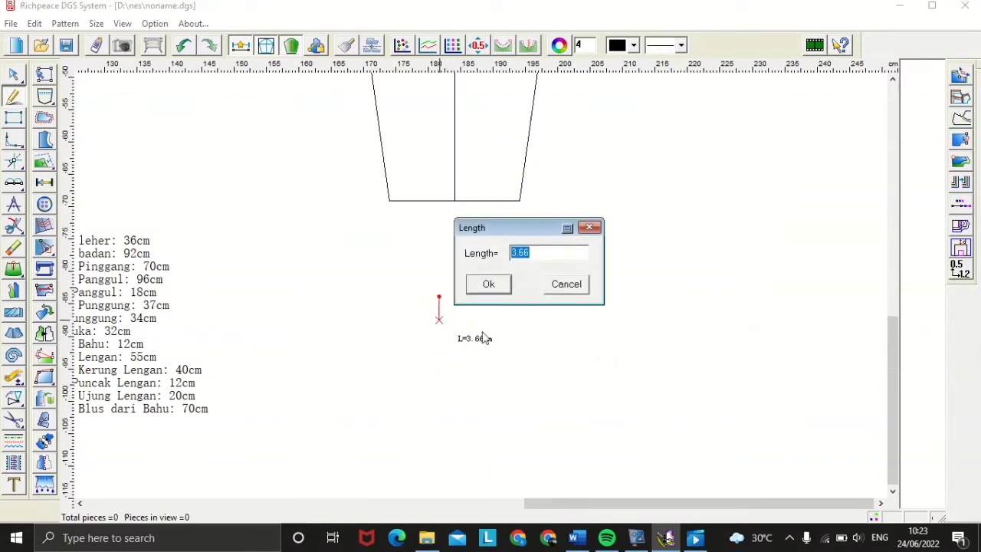
text(3)
click(497, 290)
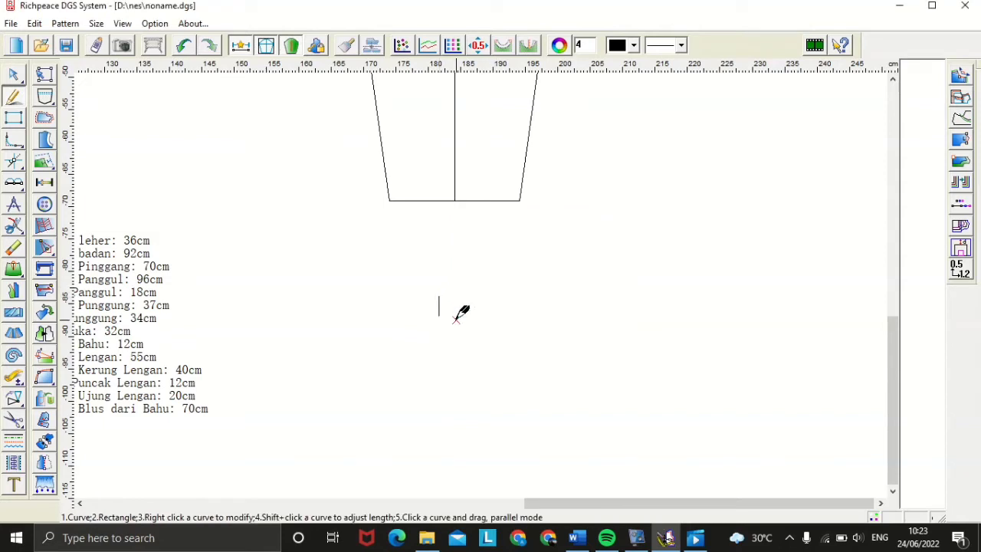
key(Return)
text(3)
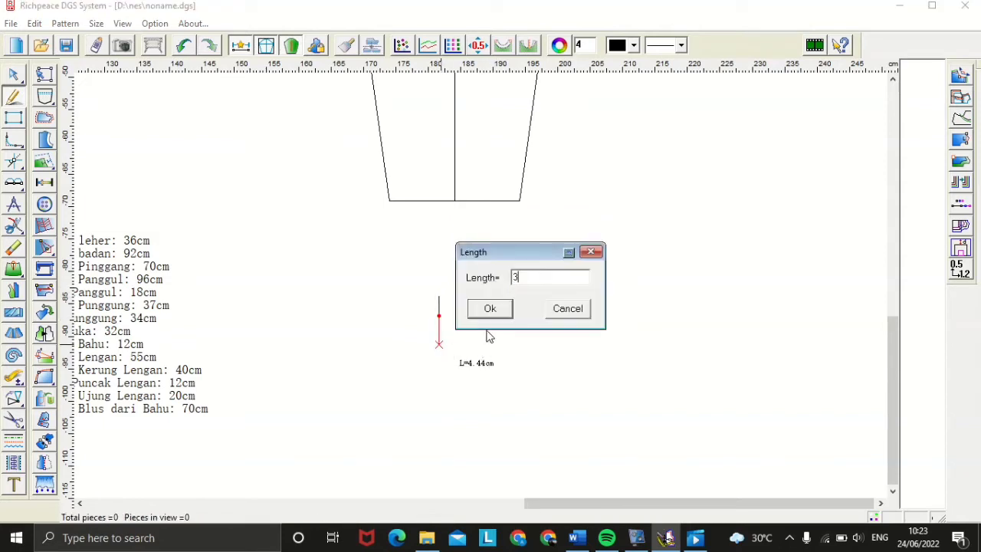
click(489, 308)
Step: Draw an 18 cm horizontal line rightward from the upper end of the vertical line below the sleeve
click(439, 295)
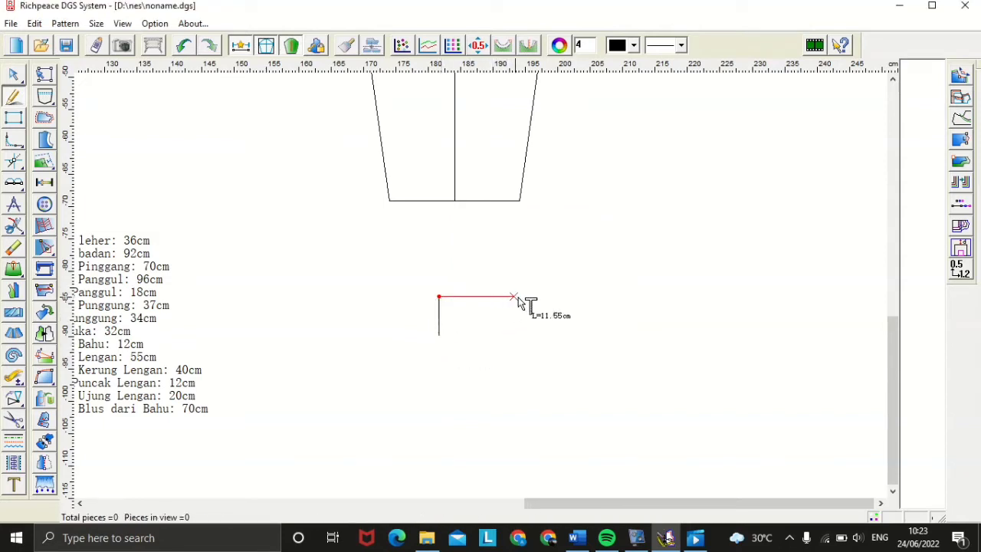
key(Return)
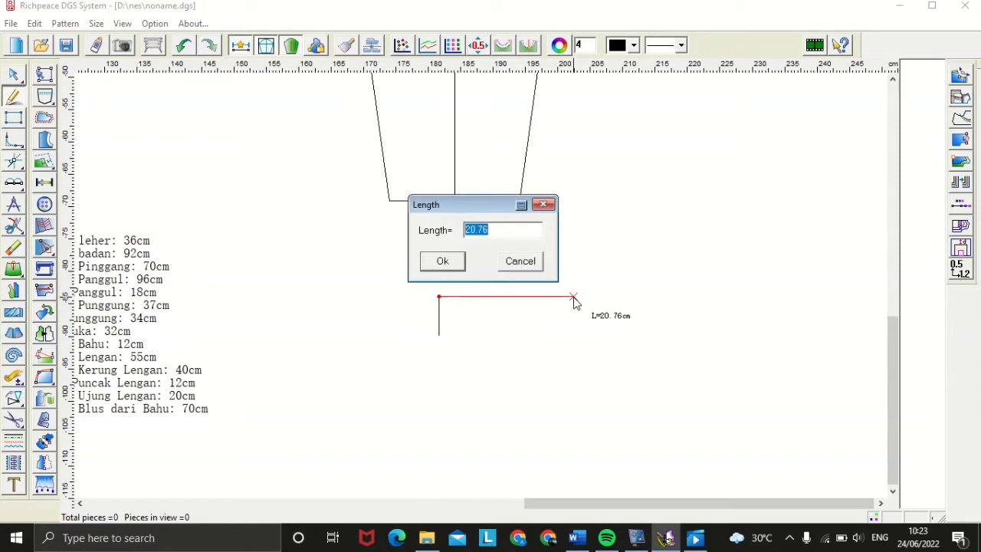
text(2)
text(8)
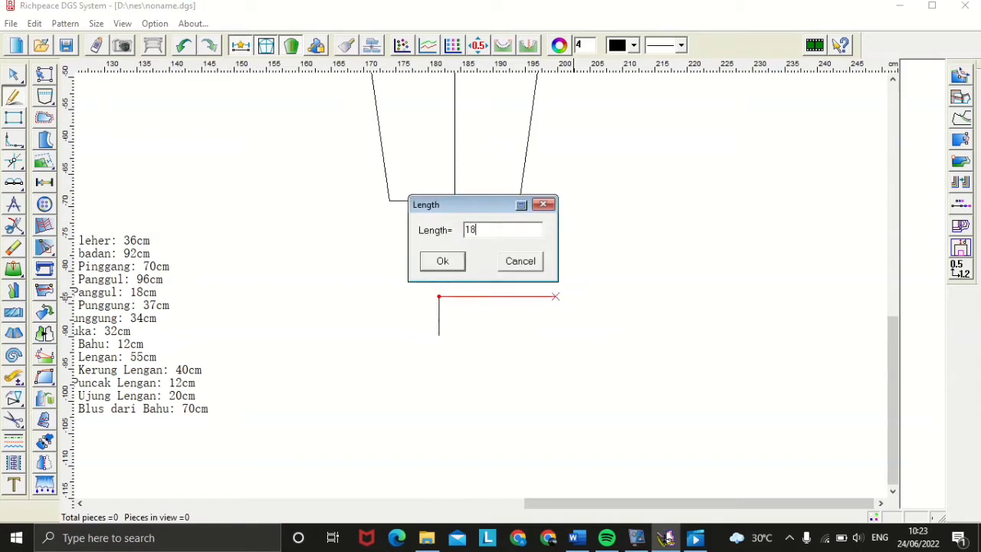
click(442, 262)
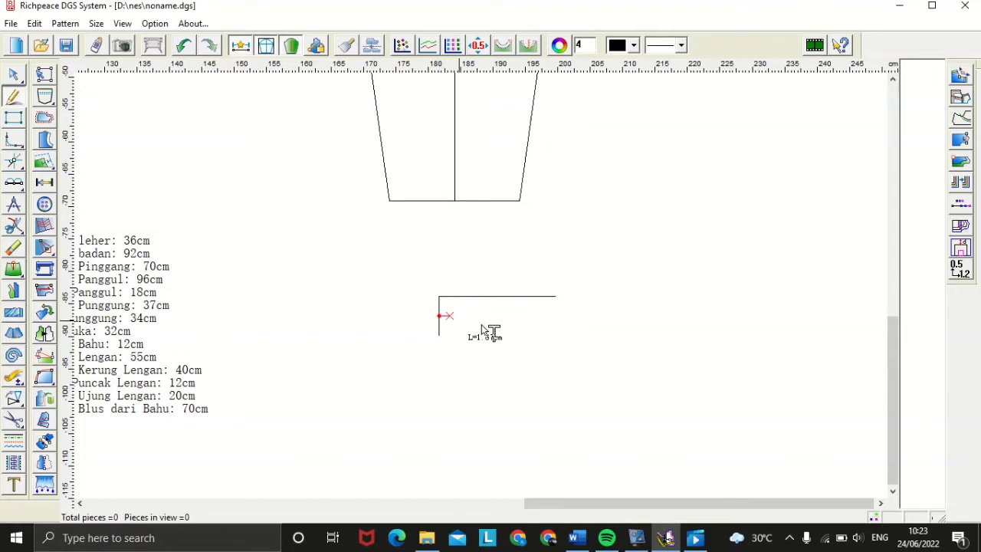
Step: Draw a 19 cm horizontal line rightward from the joint between the two 3 cm vertical lines
click(577, 330)
text(19)
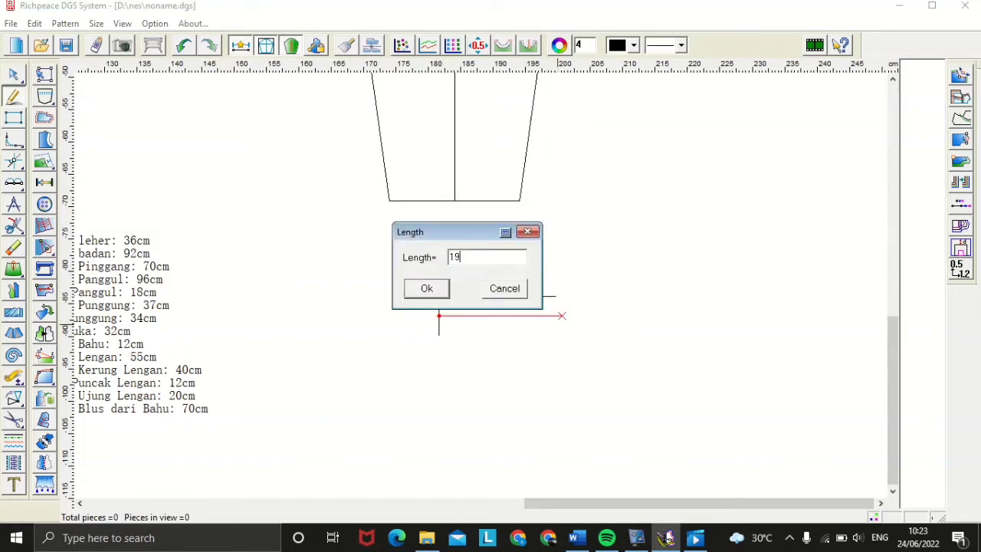
key(BackSpace)
text(9)
key(Return)
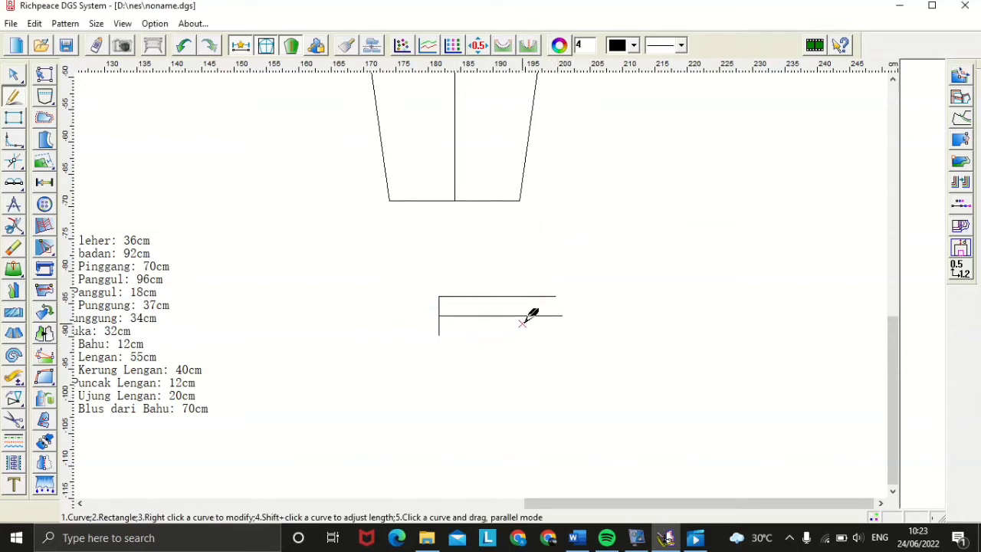
Step: Erase the 19 cm horizontal line and return to the line drawing tool
right_click(536, 350)
click(605, 377)
click(545, 329)
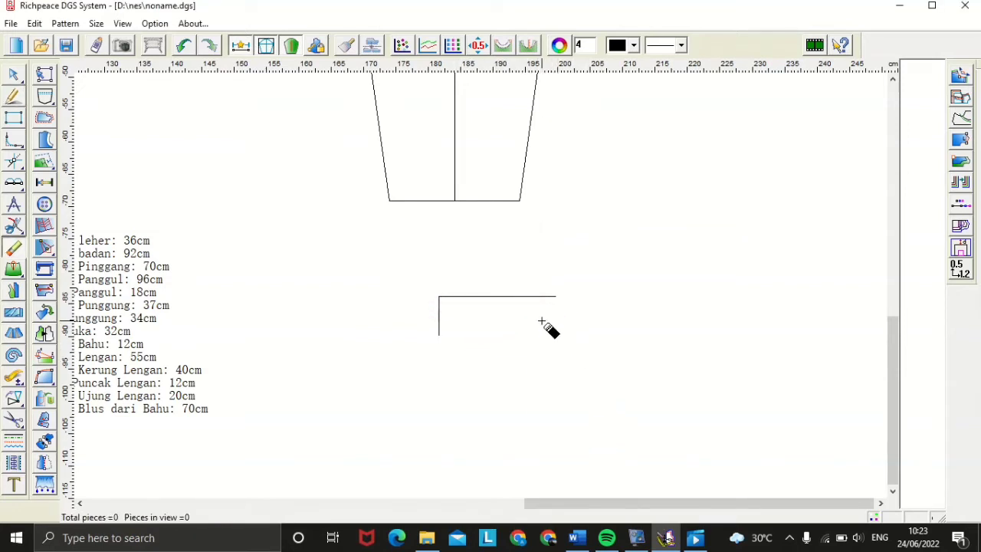
right_click(529, 342)
click(558, 352)
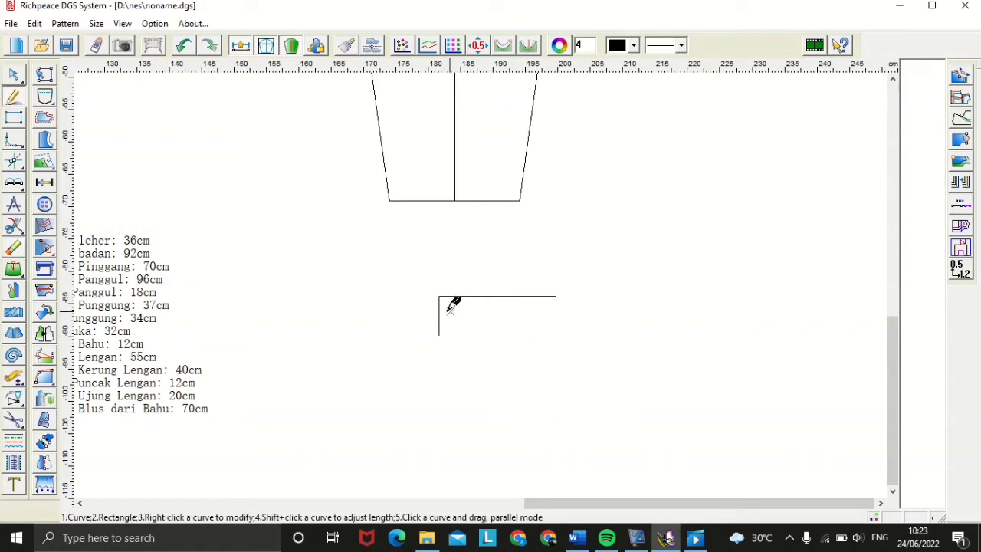
Step: Draw an 18 cm horizontal line rightward from the joint between the two 3 cm vertical lines
click(443, 311)
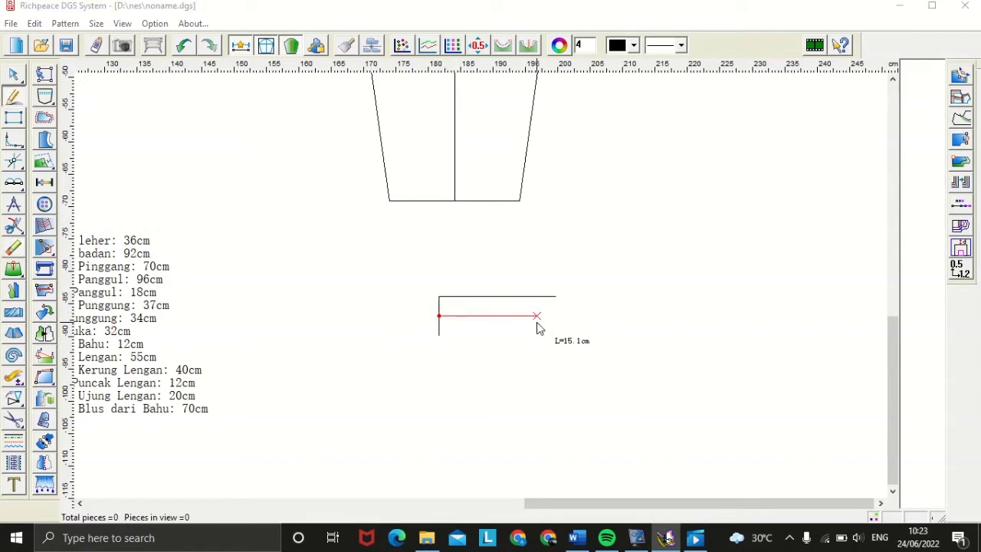
key(Return)
text(18)
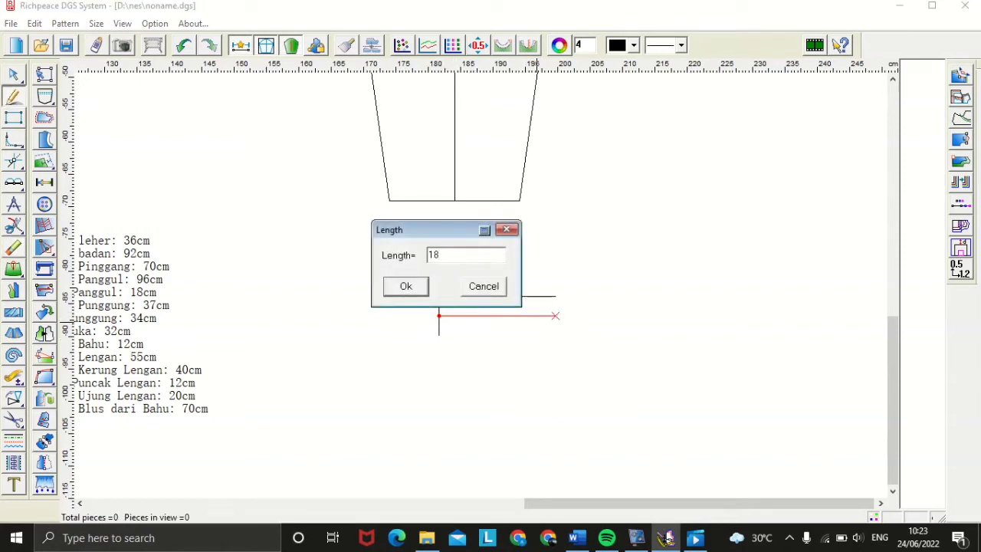
click(409, 286)
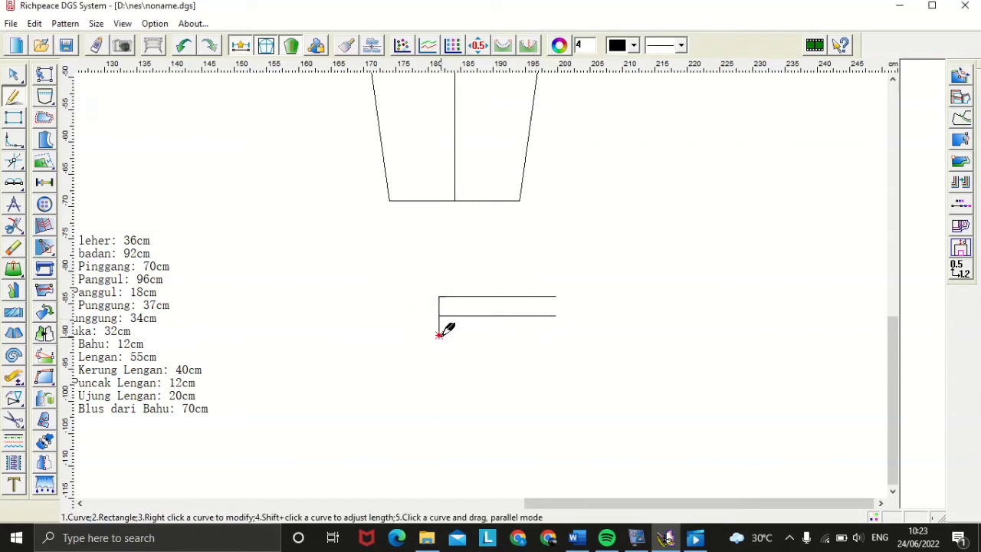
Step: Draw an 18 cm horizontal line rightward from the lower end of the two stacked 3 cm vertical lines
click(439, 334)
key(Return)
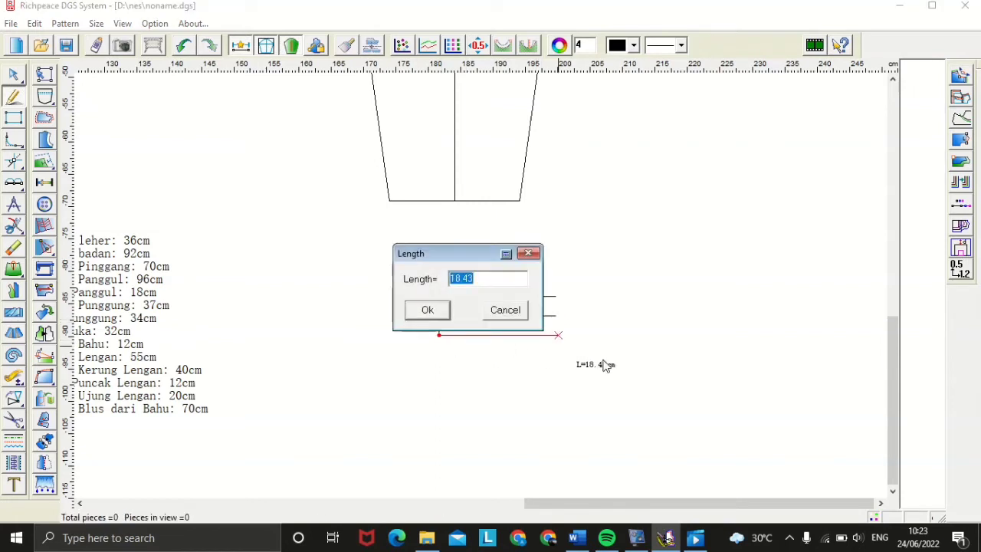
text(19)
key(BackSpace)
text(8)
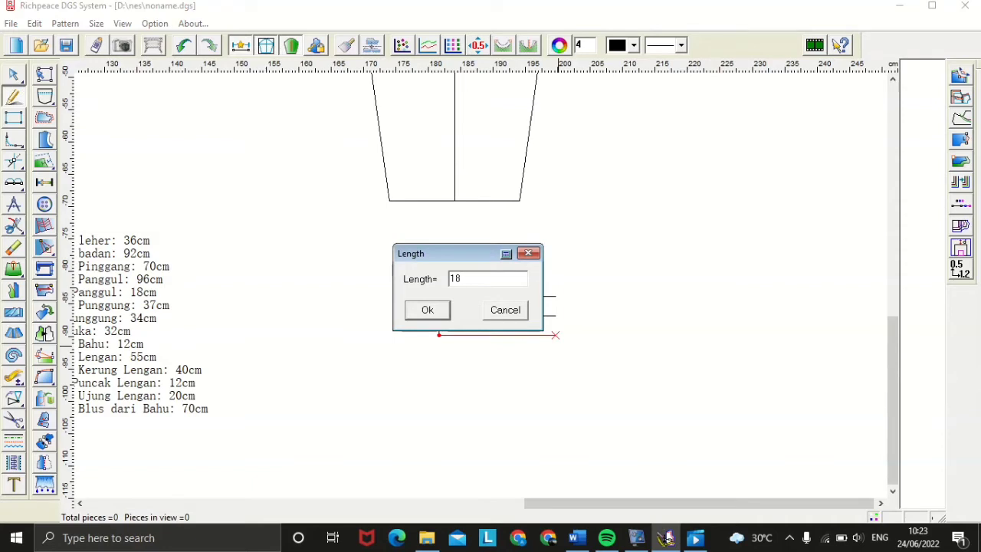
key(Return)
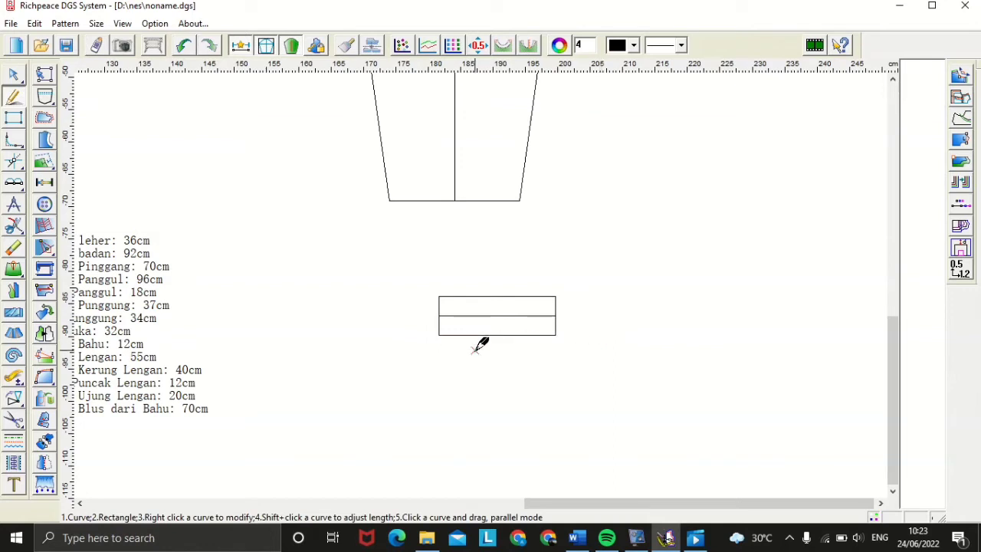
Step: Mark the midpoints of the collar frame's middle and bottom horizontal lines with points
click(498, 315)
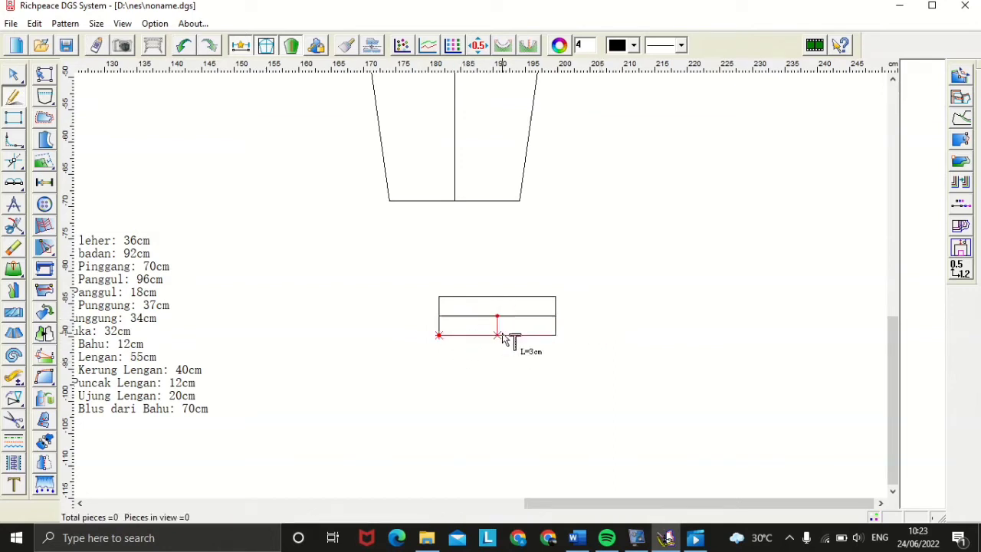
right_click(504, 325)
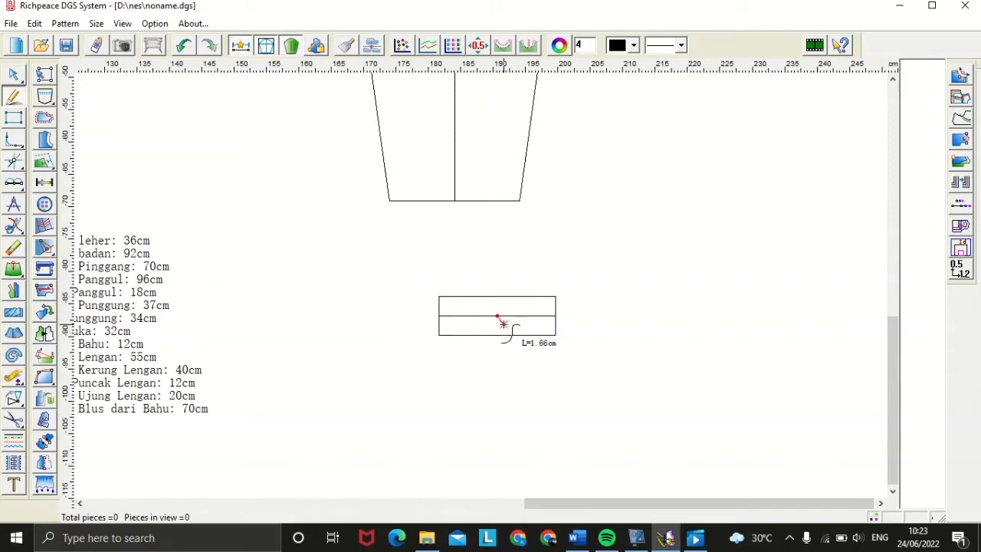
key(Escape)
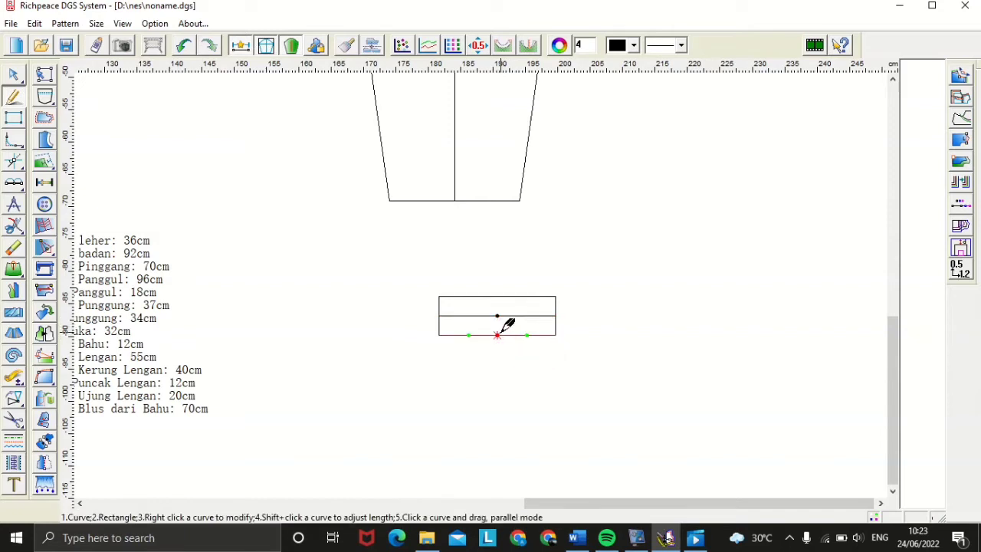
click(497, 334)
scroll(507, 344, up, 2)
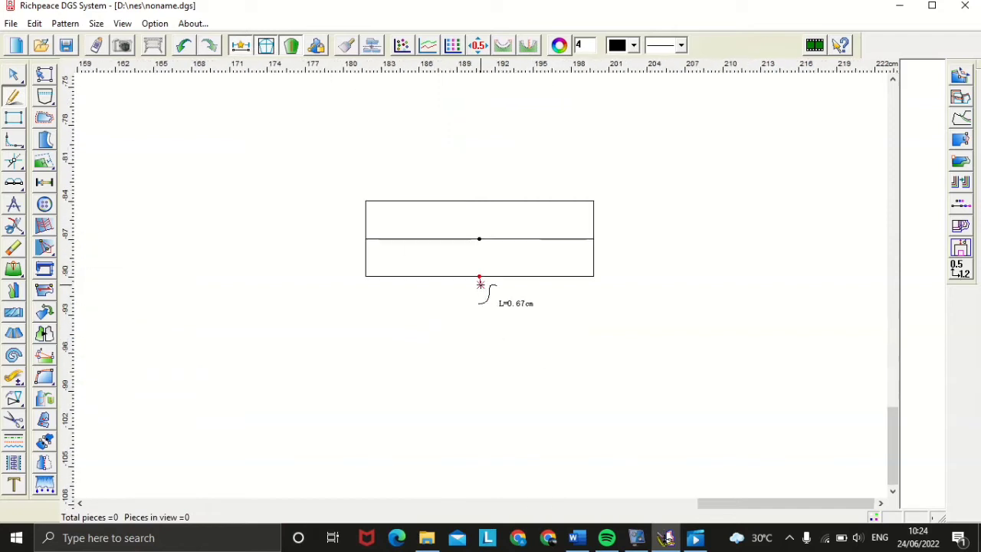
key(Escape)
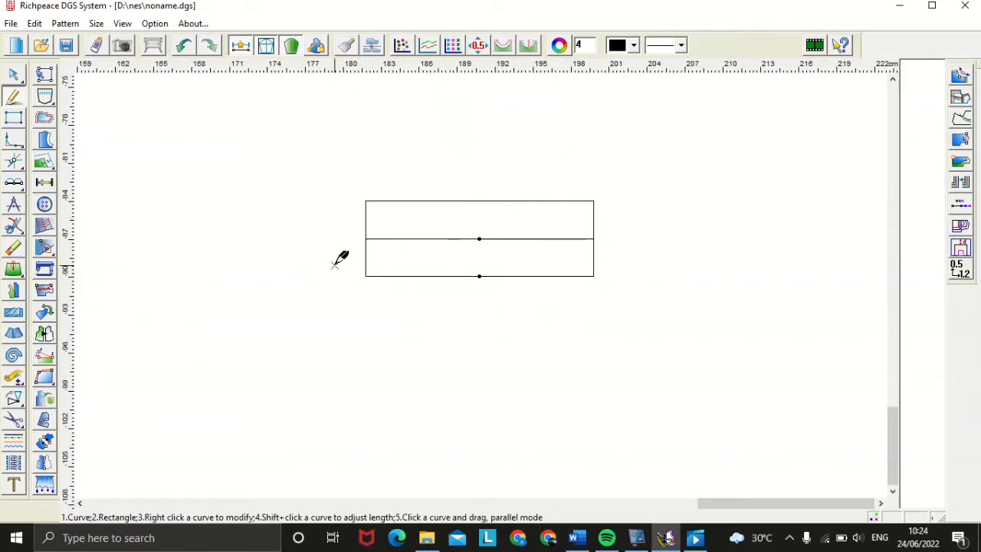
Step: Draw a curve from the middle line's left end through its midpoint to the frame's upper right corner
click(366, 239)
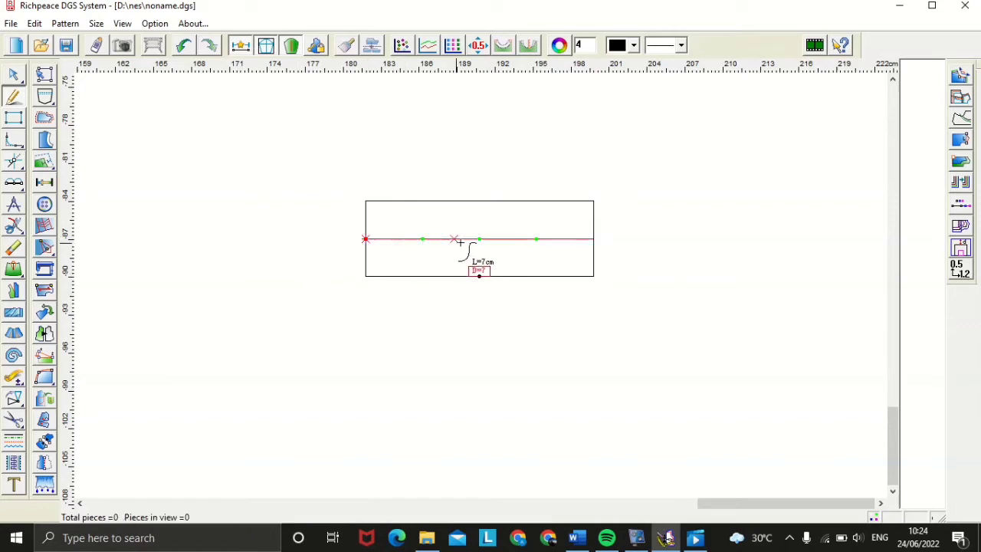
click(479, 239)
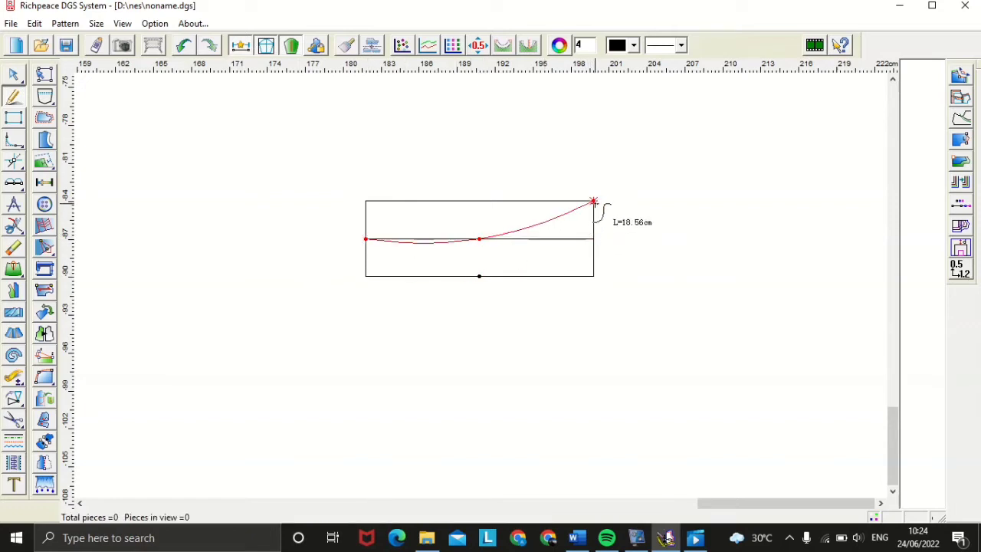
click(593, 201)
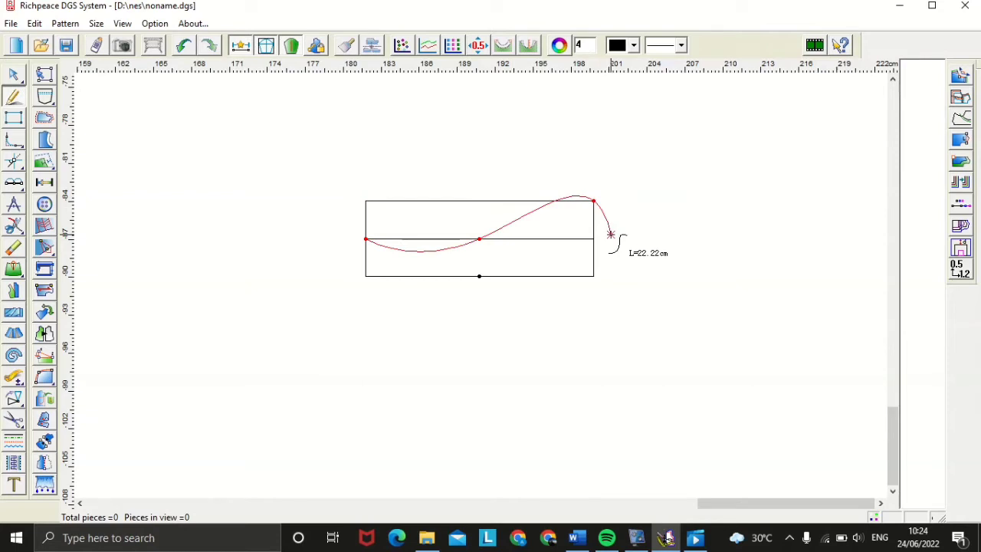
right_click(610, 234)
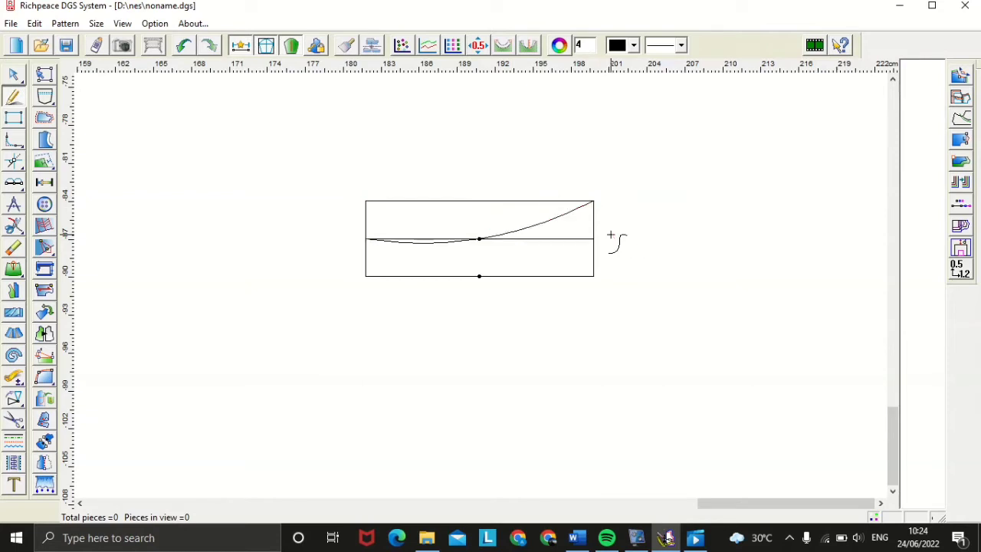
Step: Draw a curve from the frame's lower left corner through the bottom line's midpoint to the middle line's right end
click(368, 275)
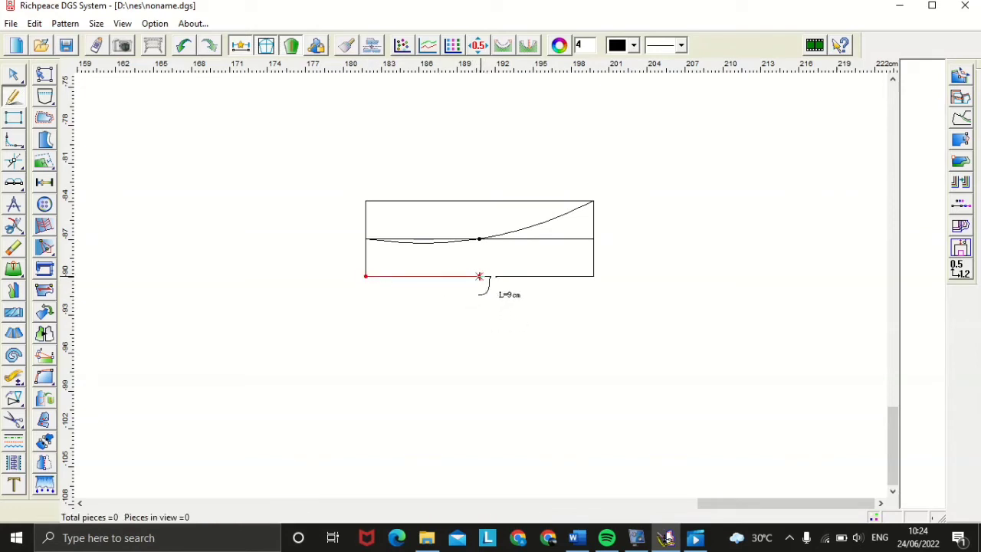
click(479, 276)
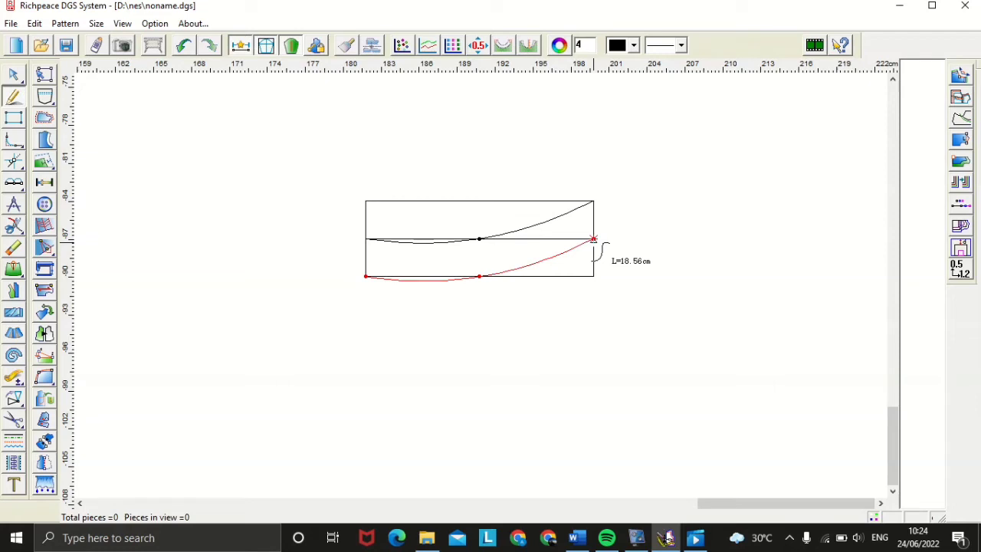
click(593, 239)
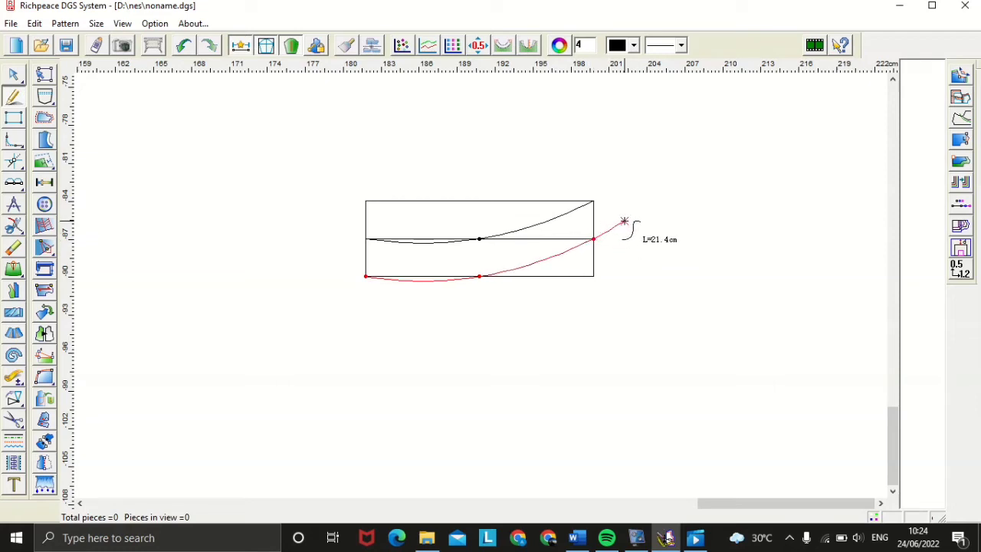
right_click(626, 232)
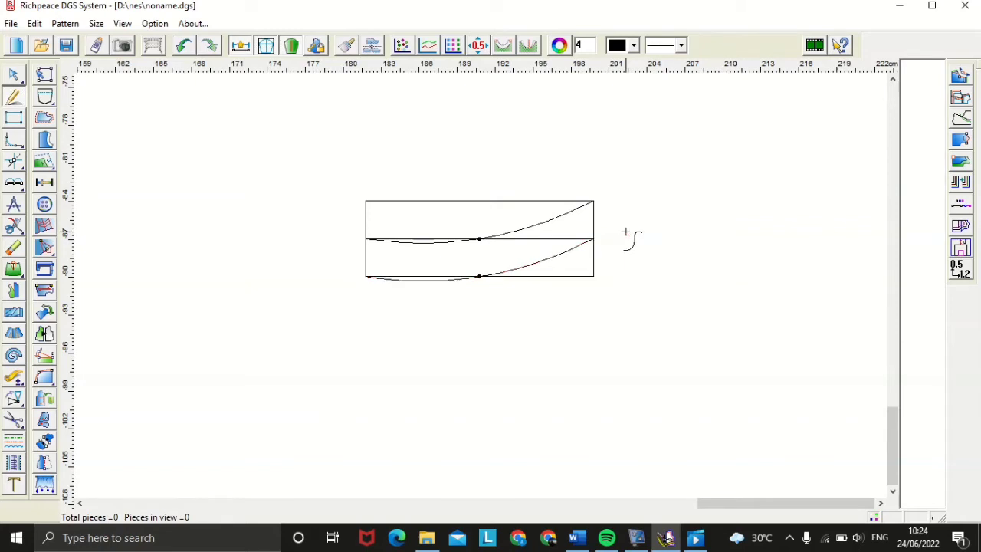
Step: Extend the lower curve with a line about 3.19 cm long at about 28.26 degrees, up and right from its right end
click(595, 238)
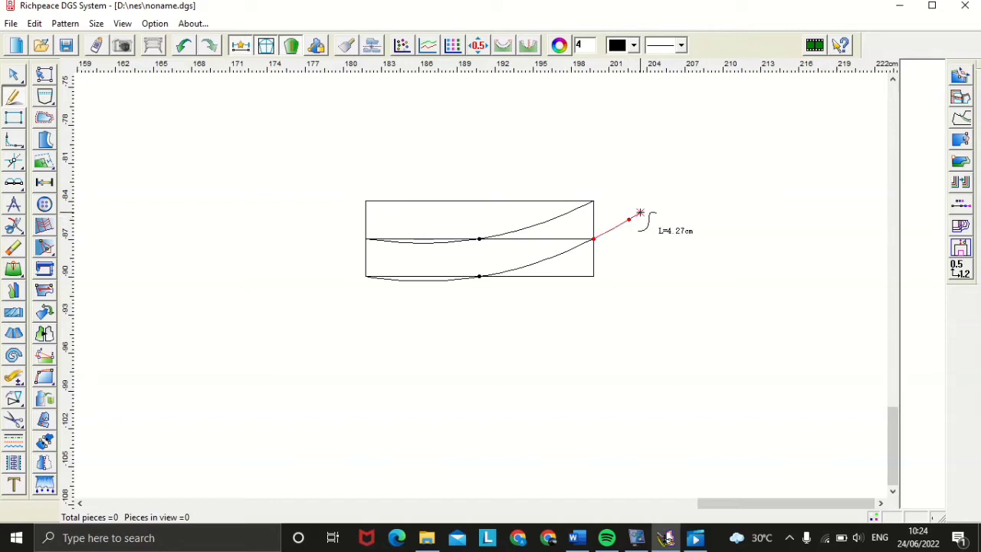
key(Return)
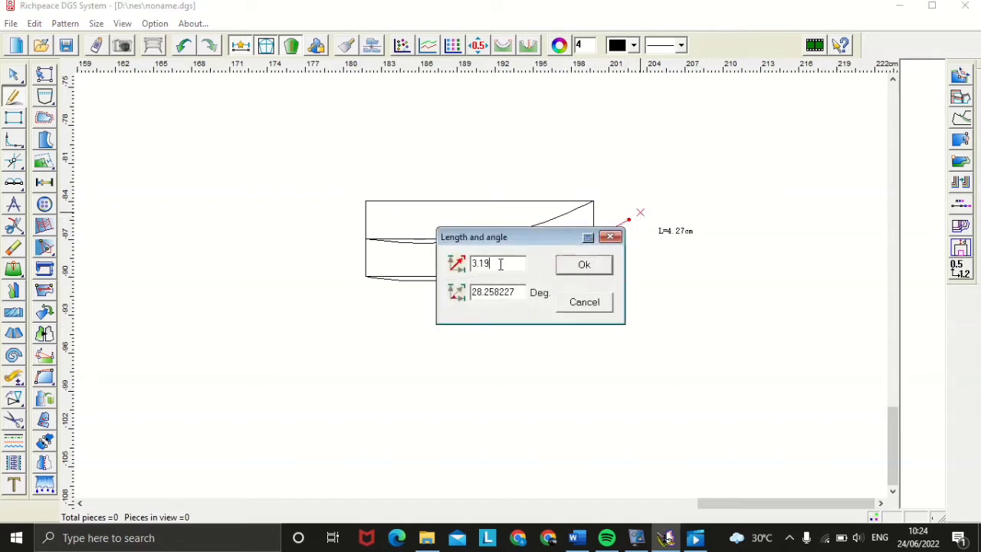
click(606, 262)
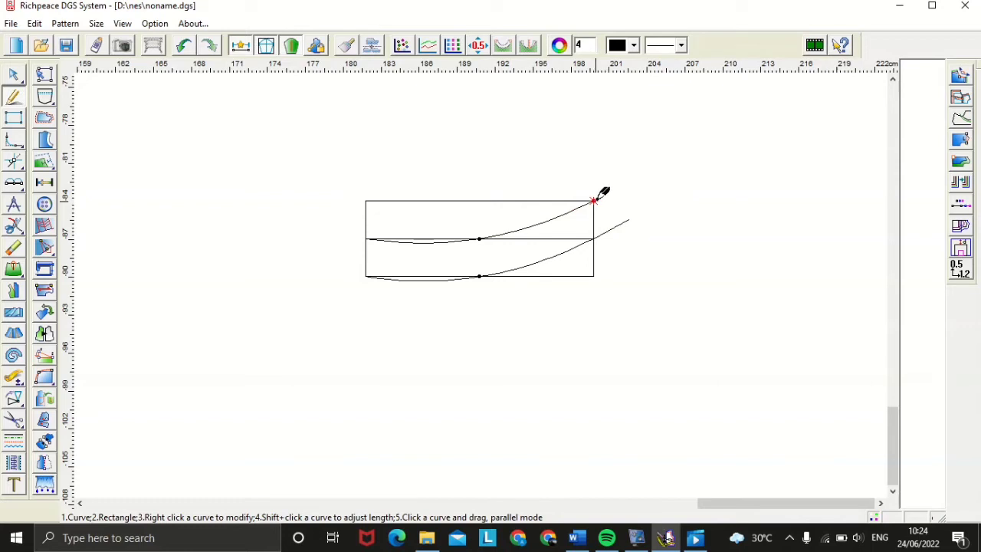
Step: Draw a straight line from the frame's upper right corner to the outer end of the slanted extension line
click(594, 200)
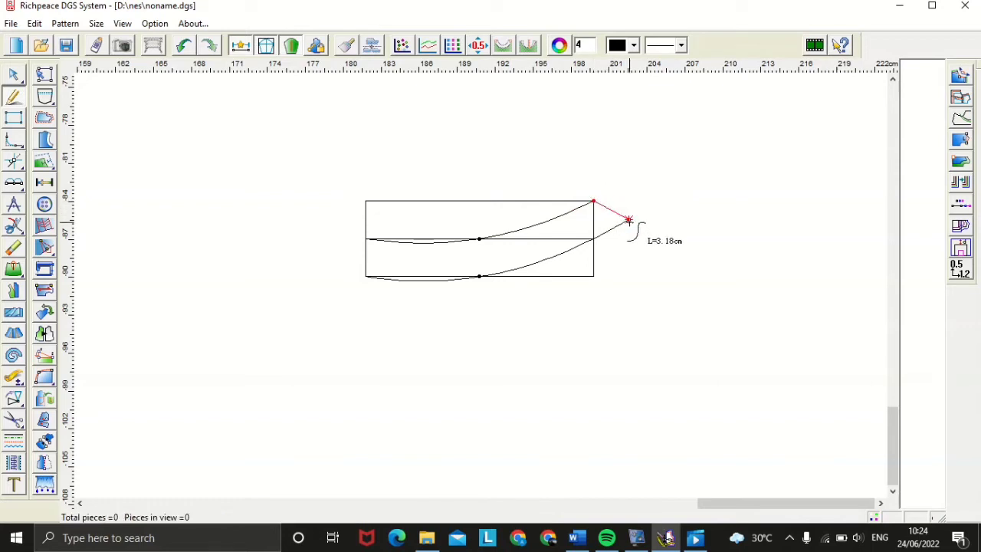
click(629, 220)
right_click(651, 242)
Step: Bend the slanted line at the collar's right tip outward into a rounded edge
scroll(600, 213, down, 1)
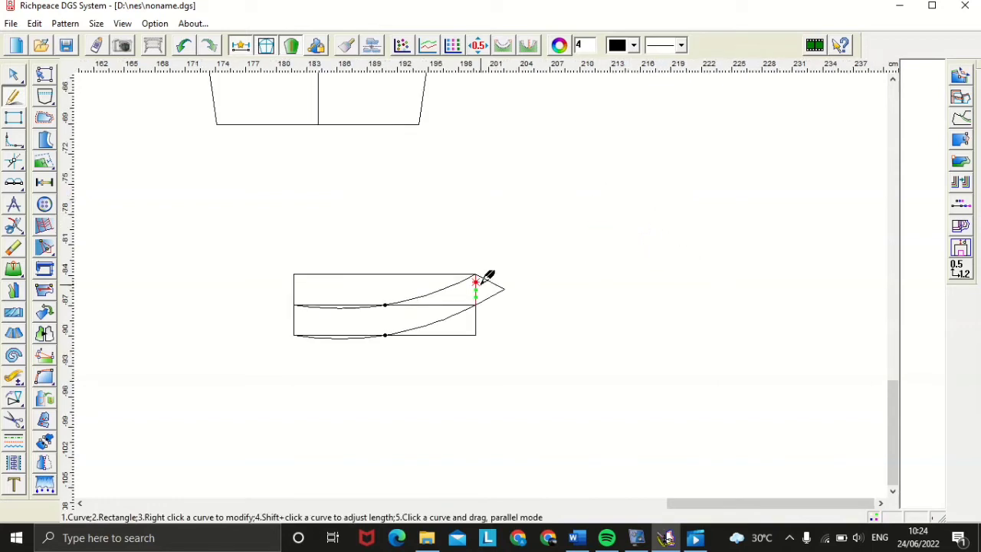
scroll(486, 277, up, 2)
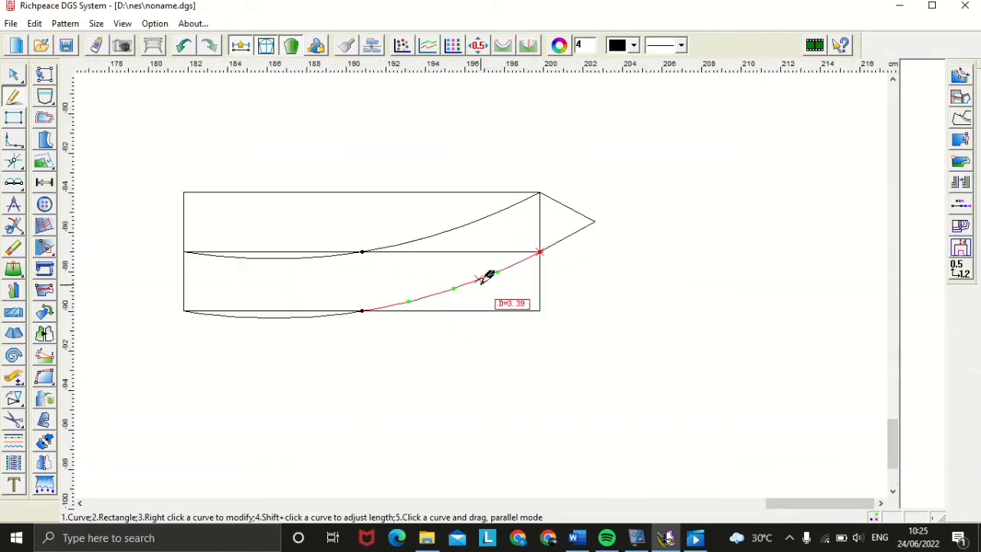
scroll(486, 276, up, 2)
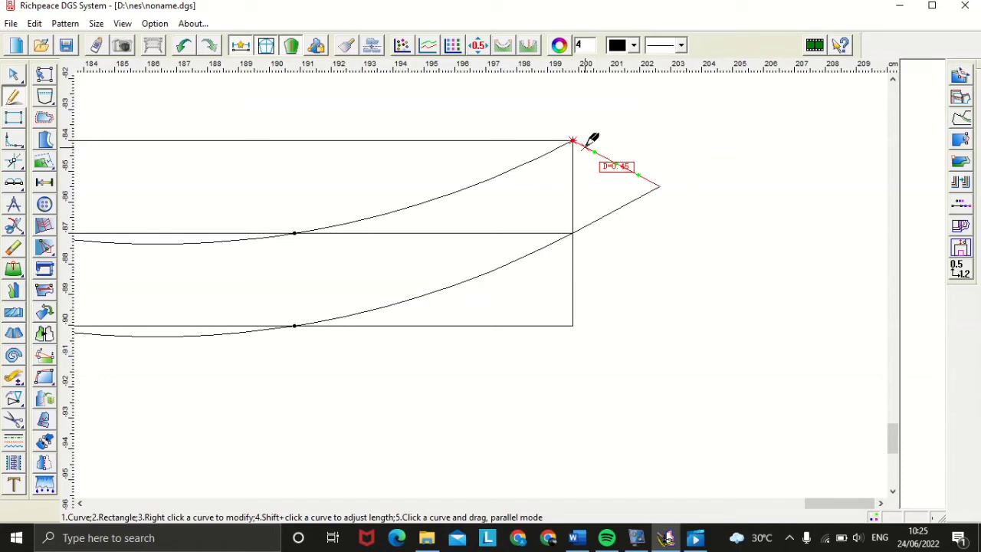
right_click(587, 146)
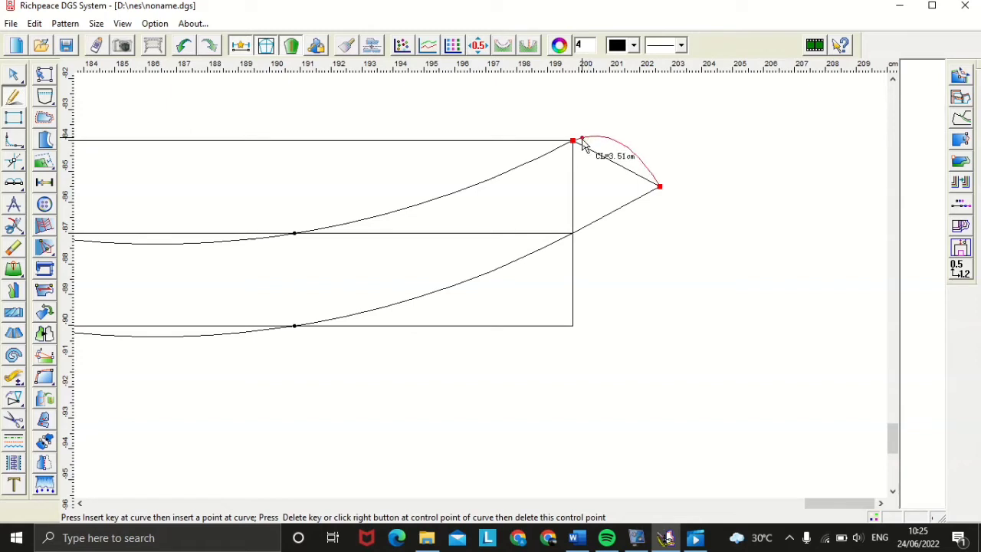
click(584, 142)
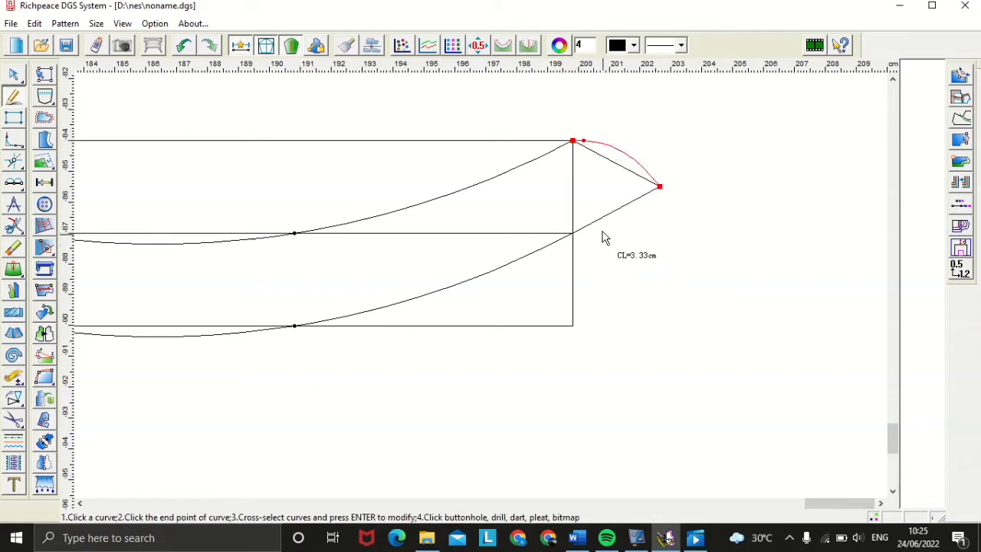
right_click(616, 291)
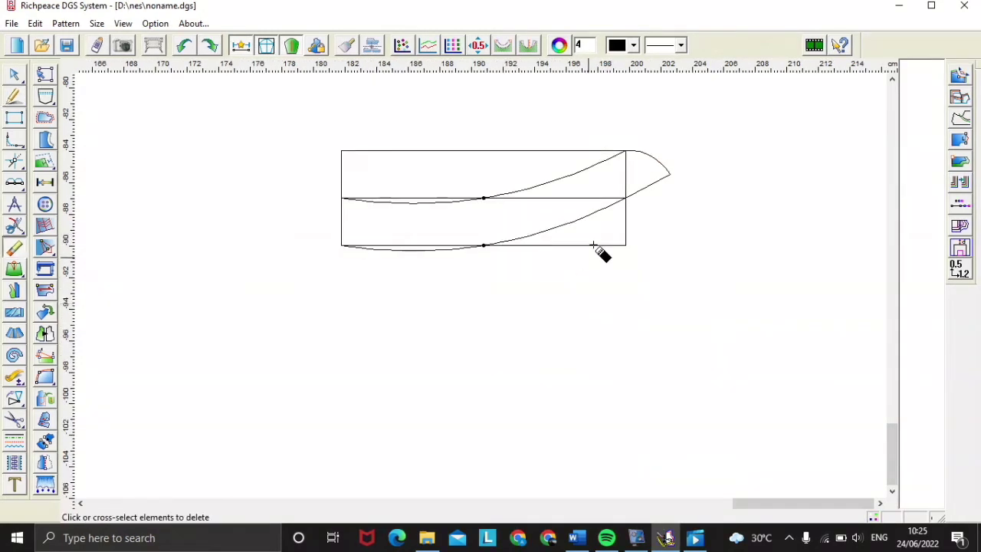
Step: Erase the rectangular frame's construction lines around the curved collar, keeping the outline and its short left edge
click(628, 227)
click(606, 245)
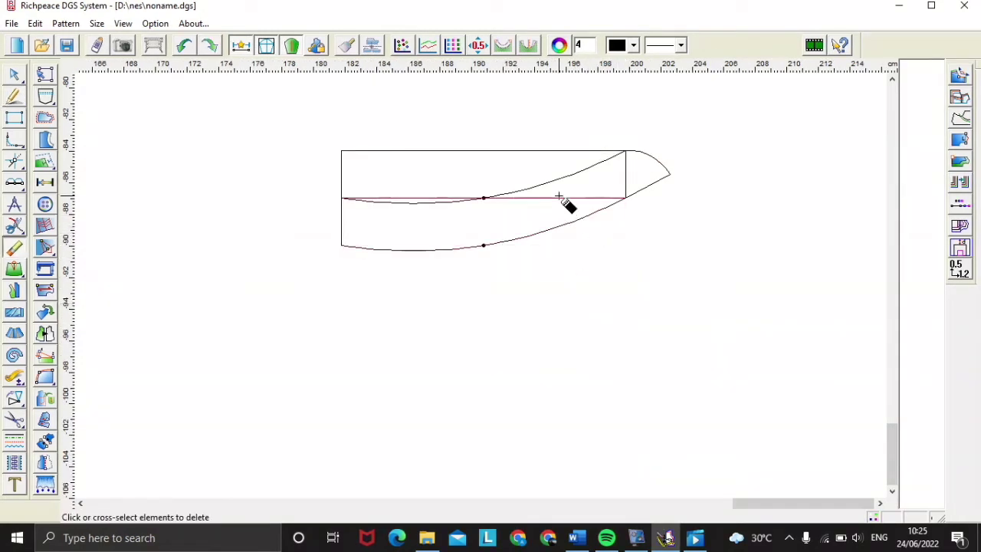
click(557, 198)
click(625, 171)
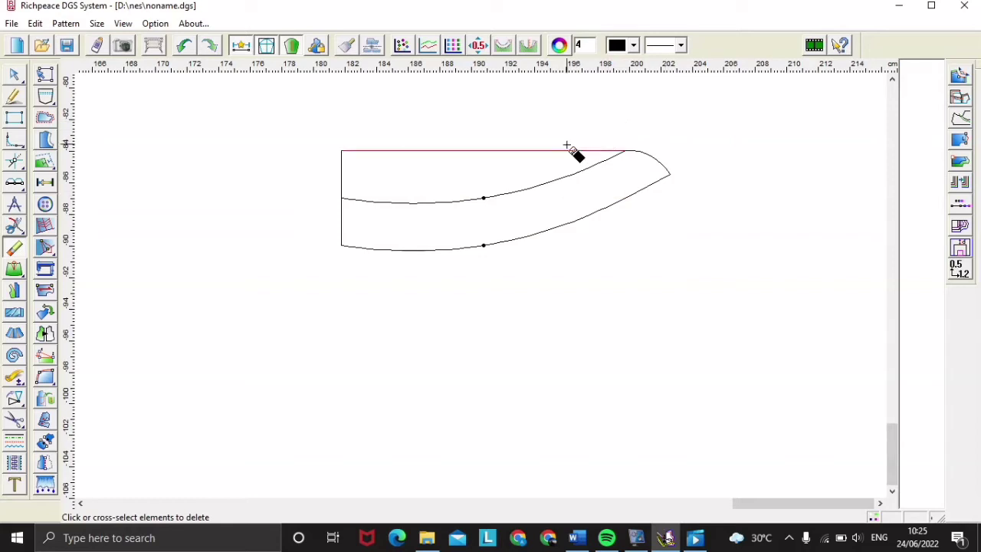
click(521, 152)
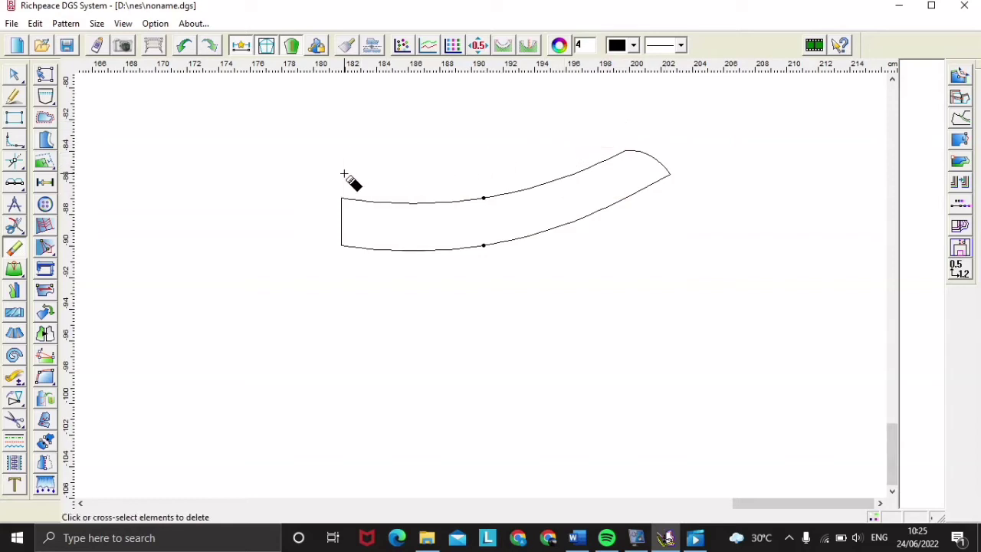
right_click(535, 271)
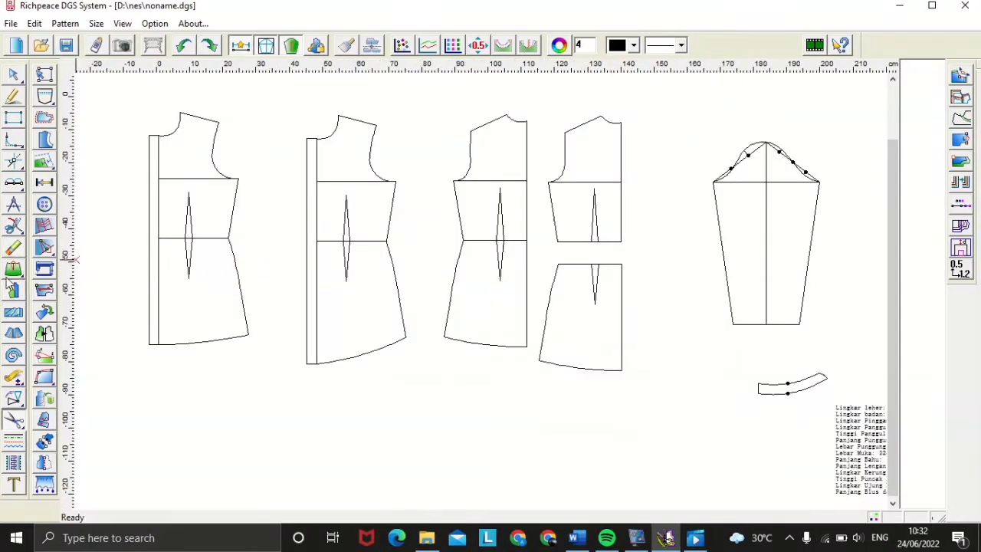
Step: Cut out the leftmost front bodice as a pattern piece, with its dart and front placket line as internal lines
click(12, 423)
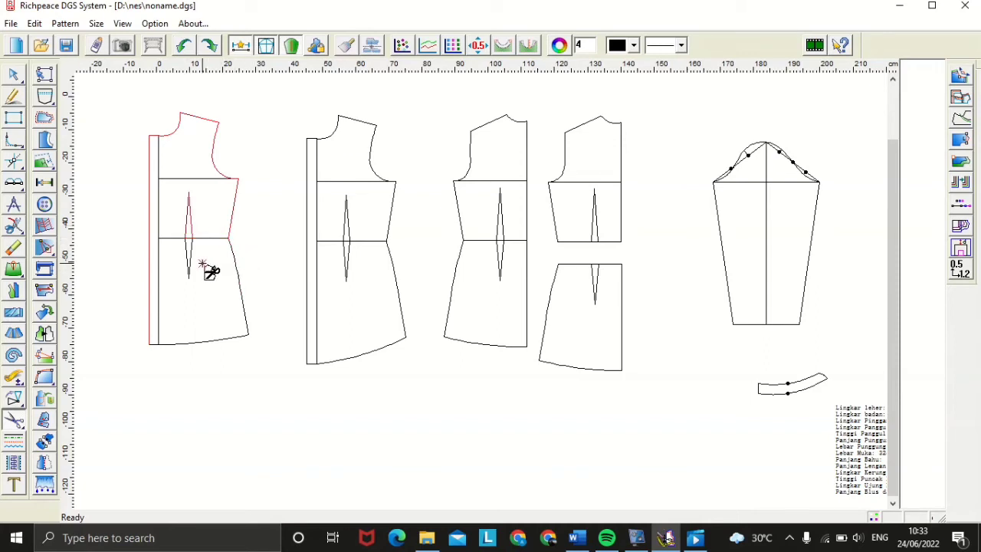
click(205, 258)
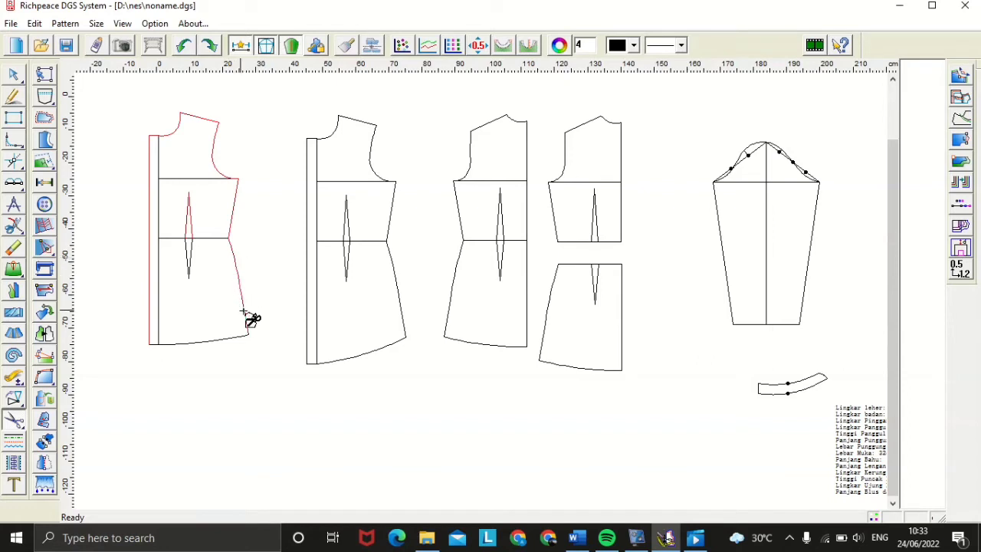
click(161, 345)
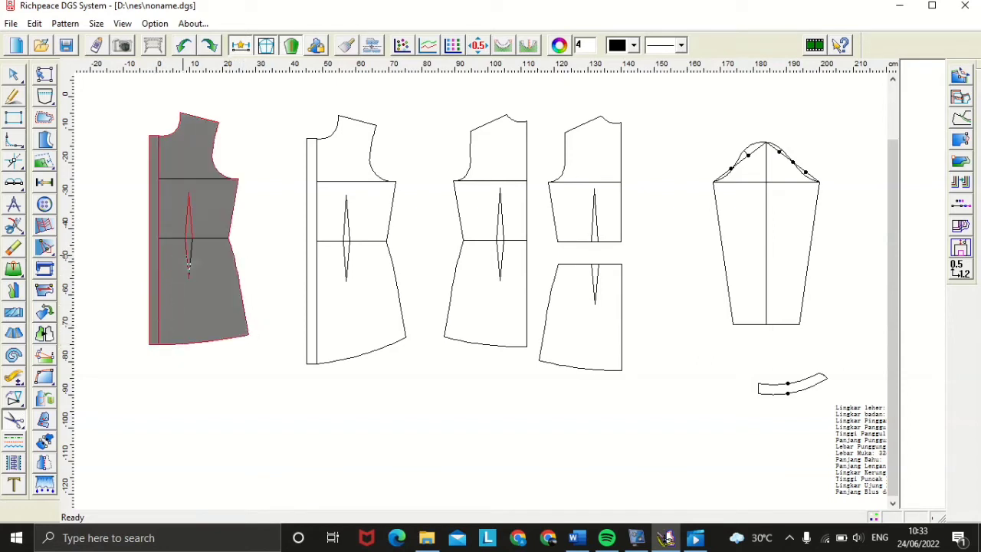
right_click(258, 255)
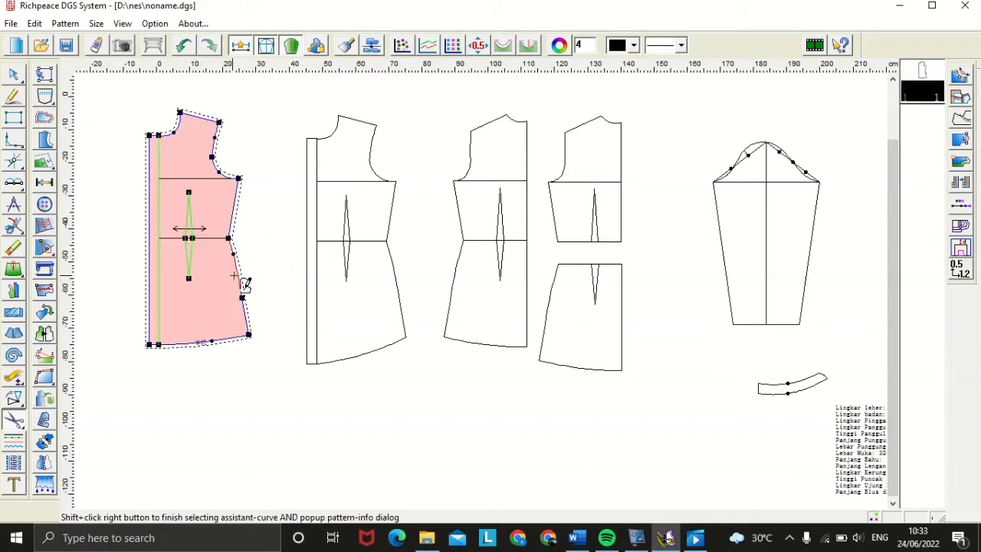
right_click(256, 275)
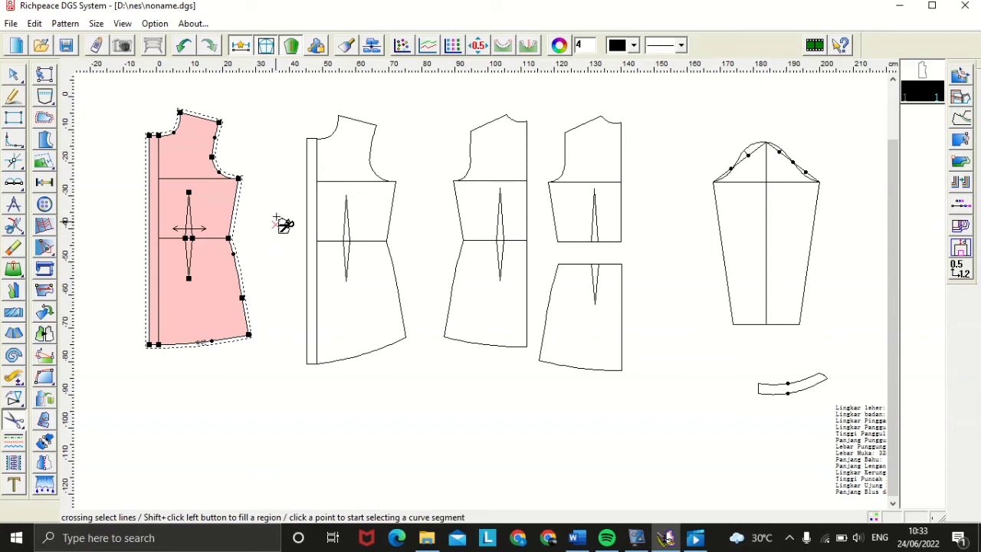
Step: Cut out the second front bodice as a pattern piece, including its front placket strip and waist dart
click(314, 141)
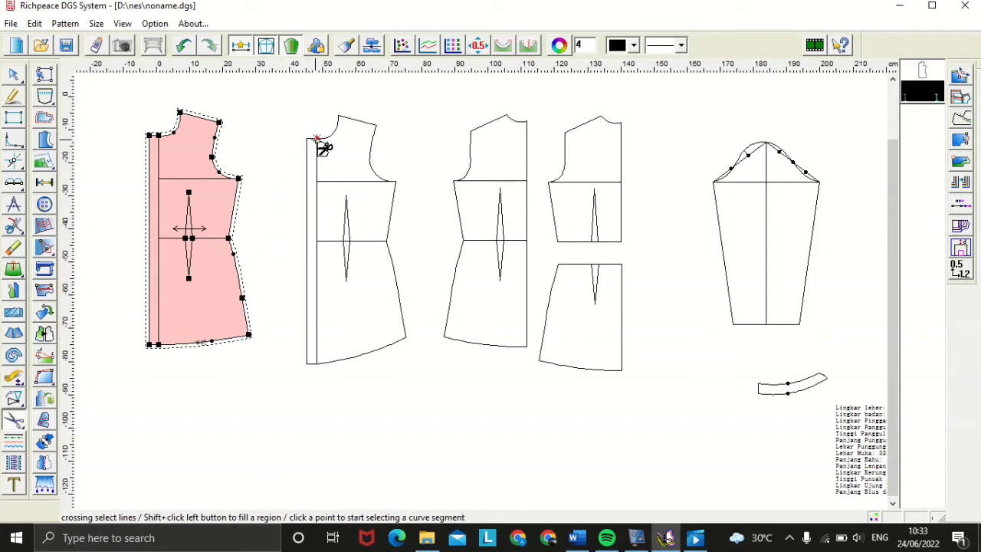
click(371, 159)
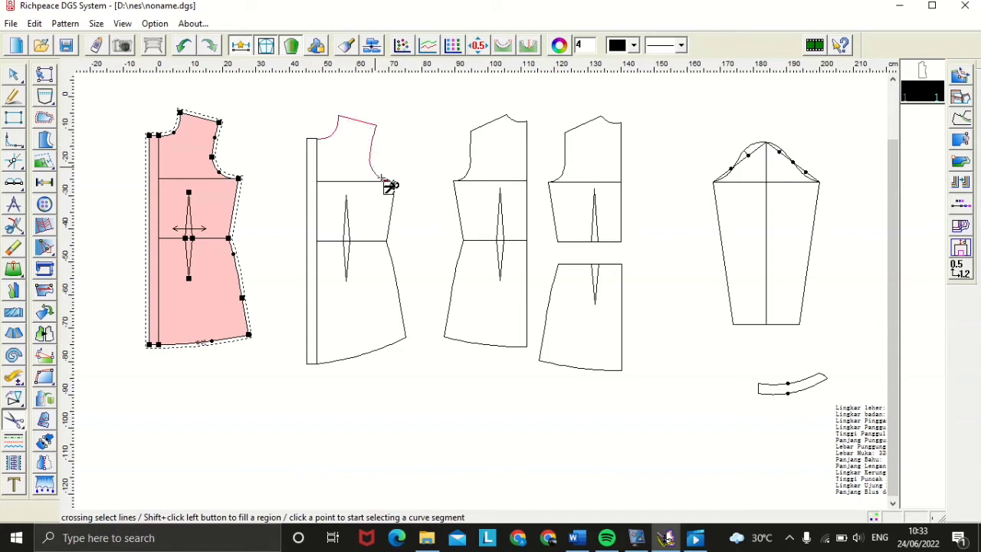
click(391, 218)
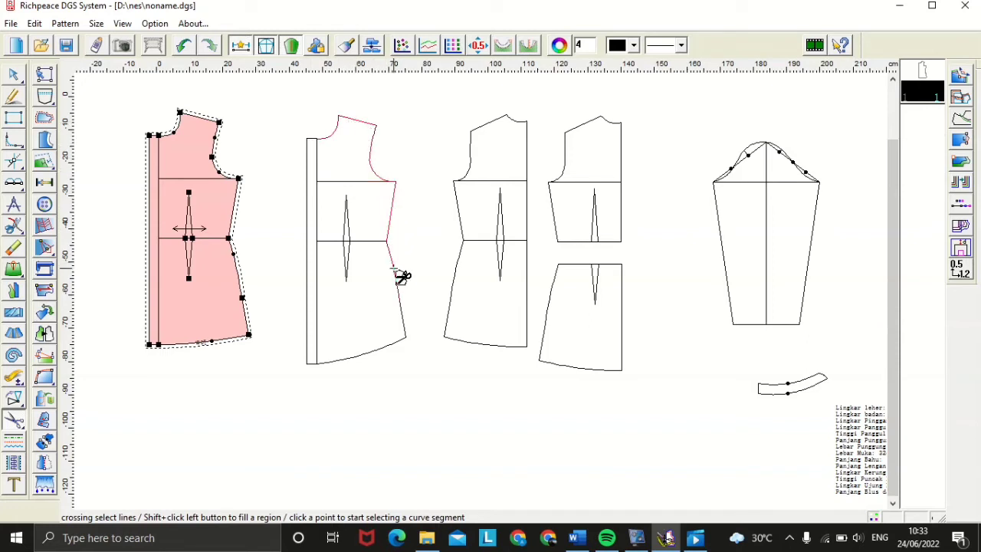
click(331, 357)
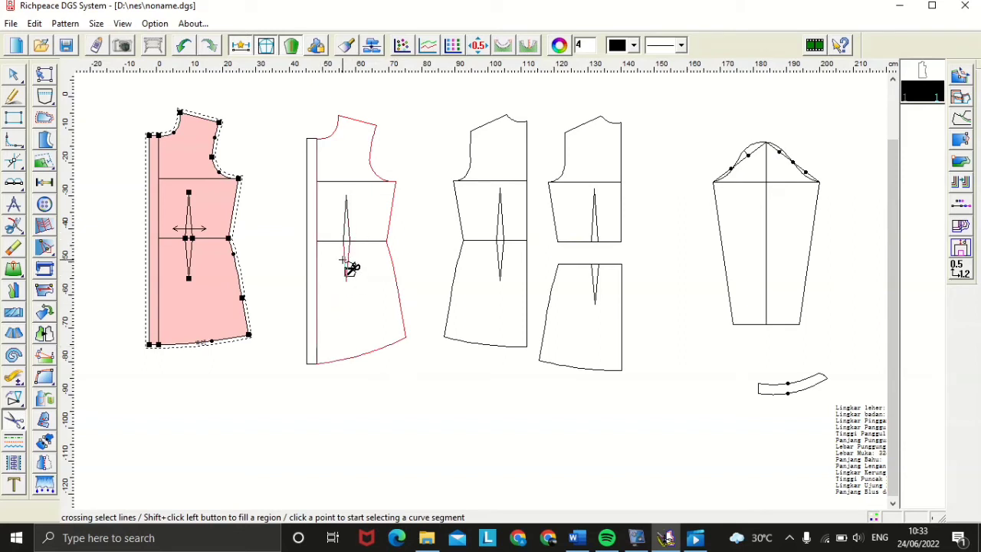
click(347, 231)
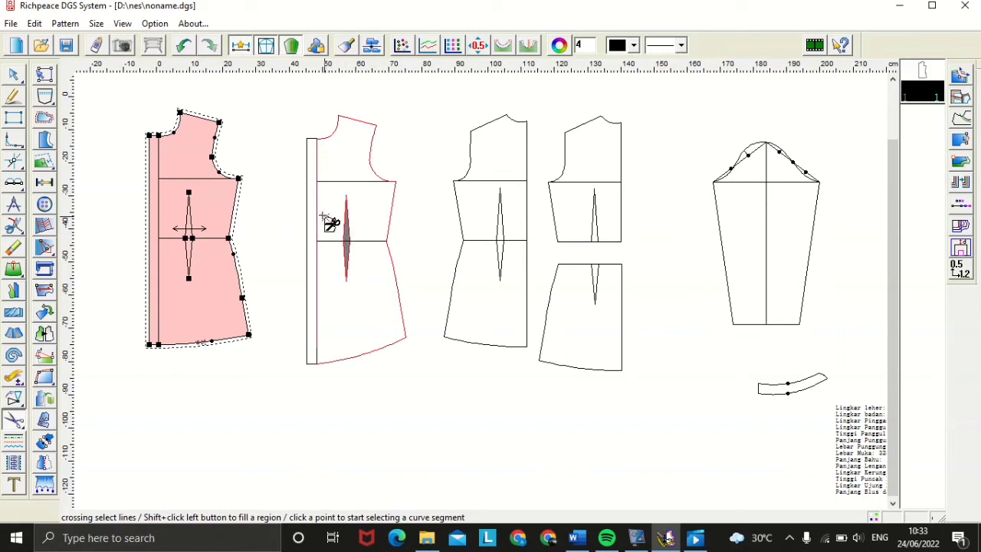
click(308, 180)
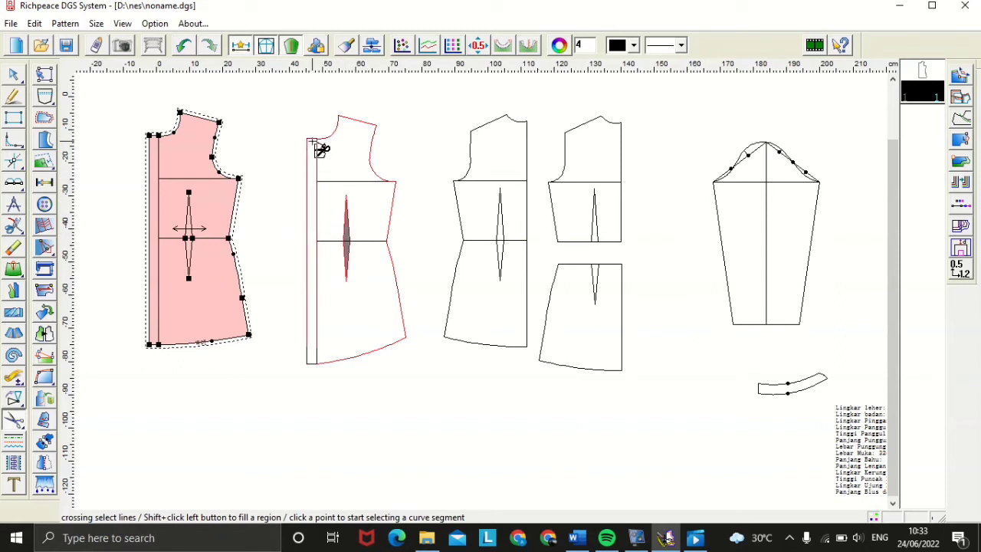
click(312, 356)
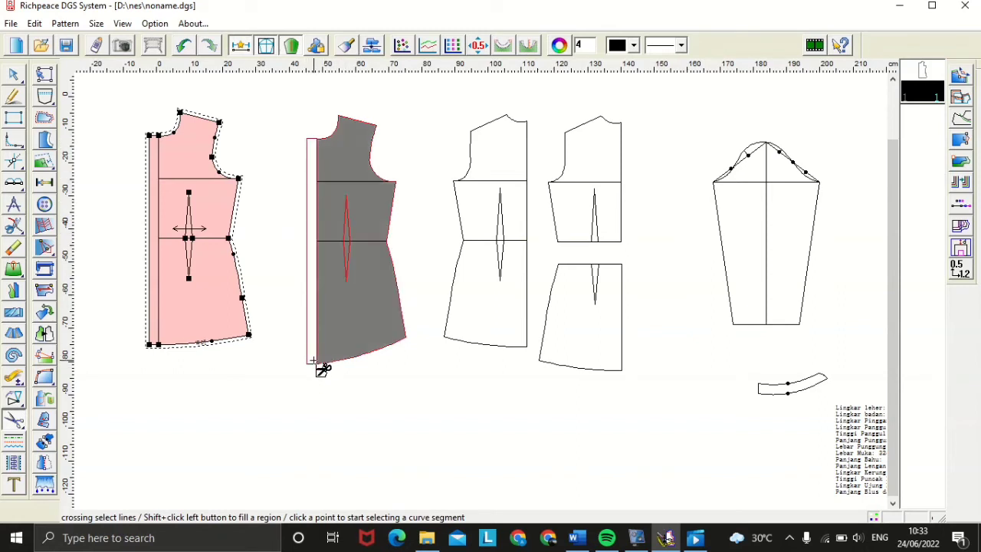
click(312, 357)
right_click(373, 388)
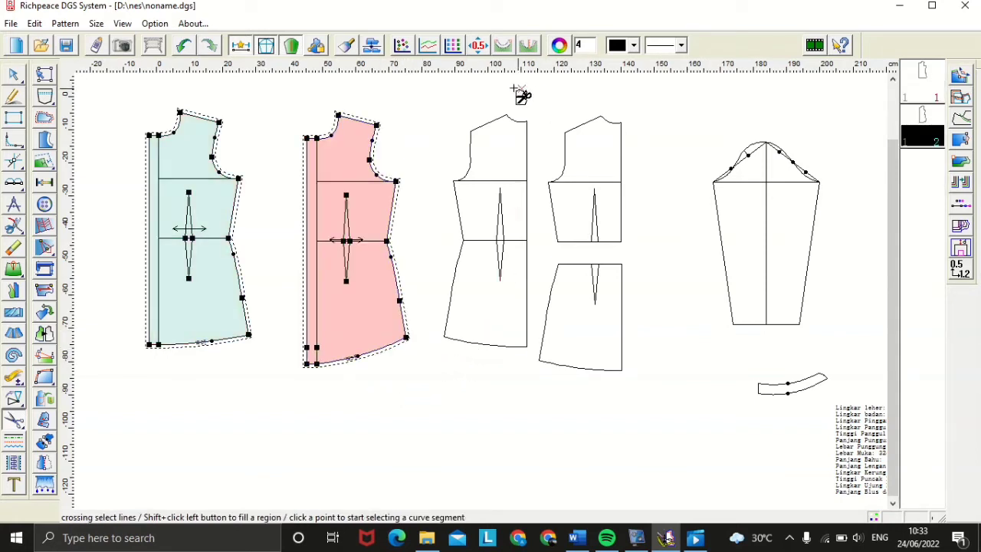
Step: Cut out the upper section of the divided back bodice as a pattern piece, including its dart
click(594, 126)
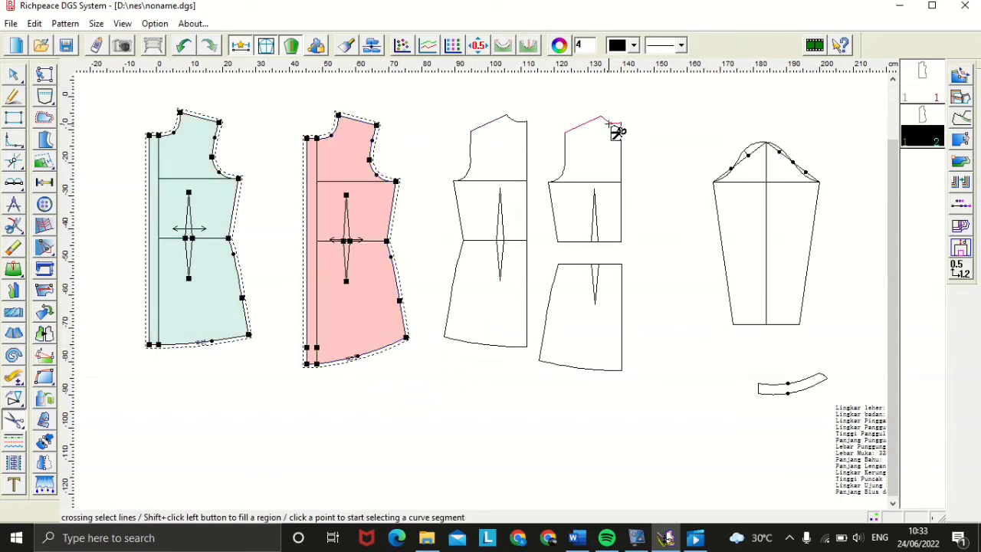
click(608, 124)
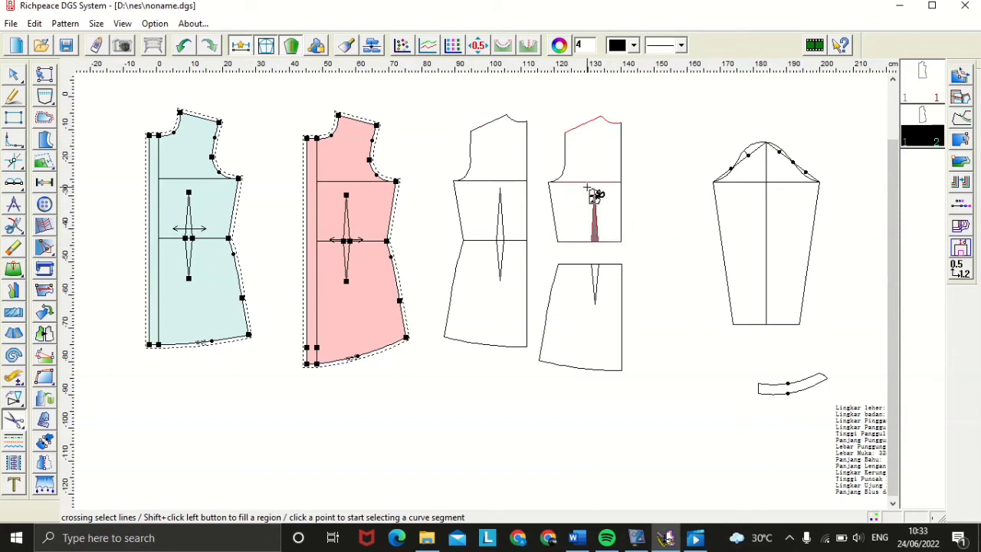
click(551, 201)
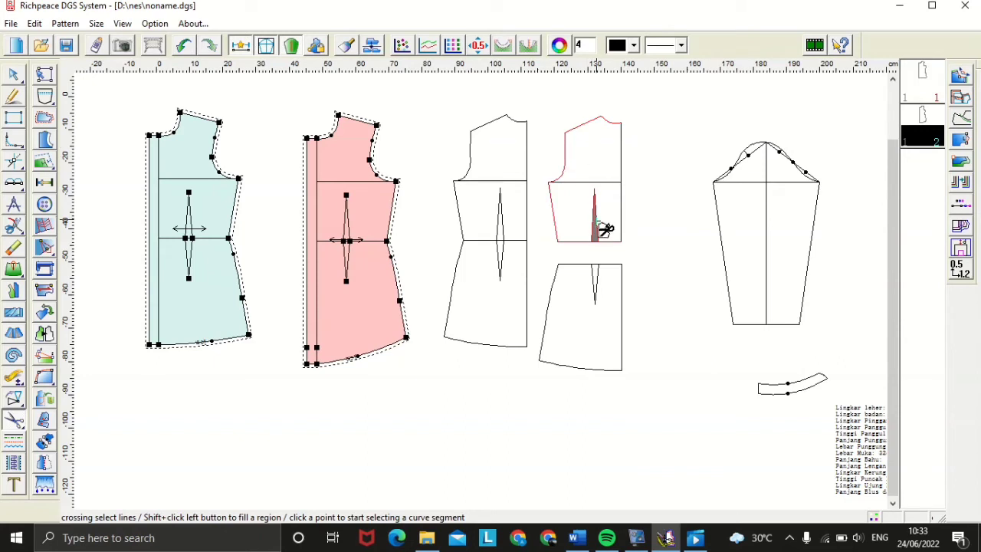
click(623, 159)
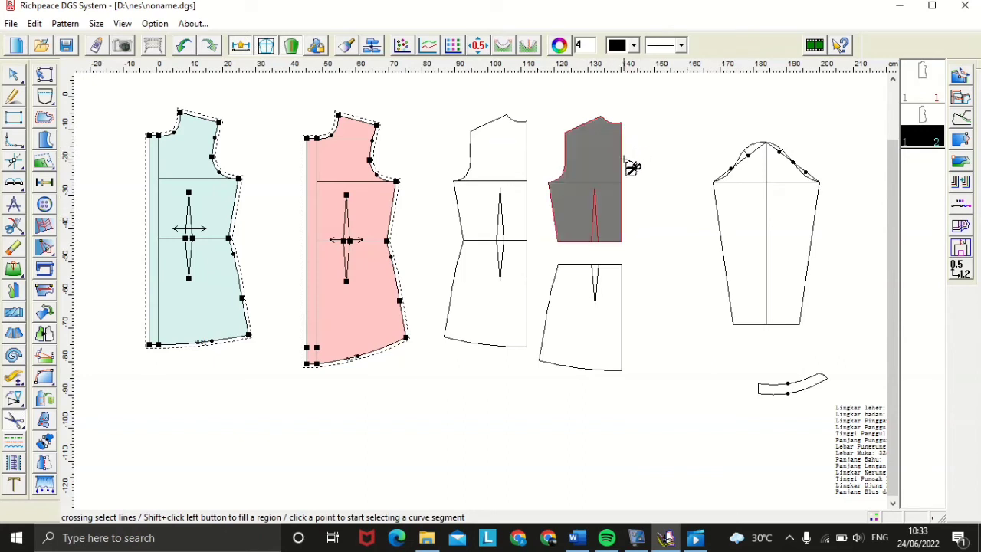
right_click(633, 210)
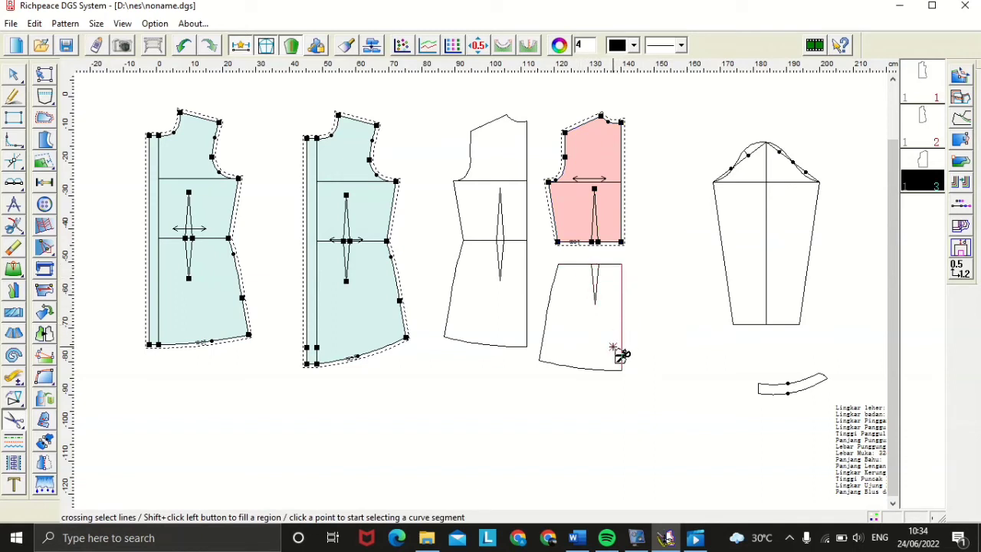
Step: Cut out the lower section of the divided back bodice as a pattern piece, including its dart
shift+click(595, 285)
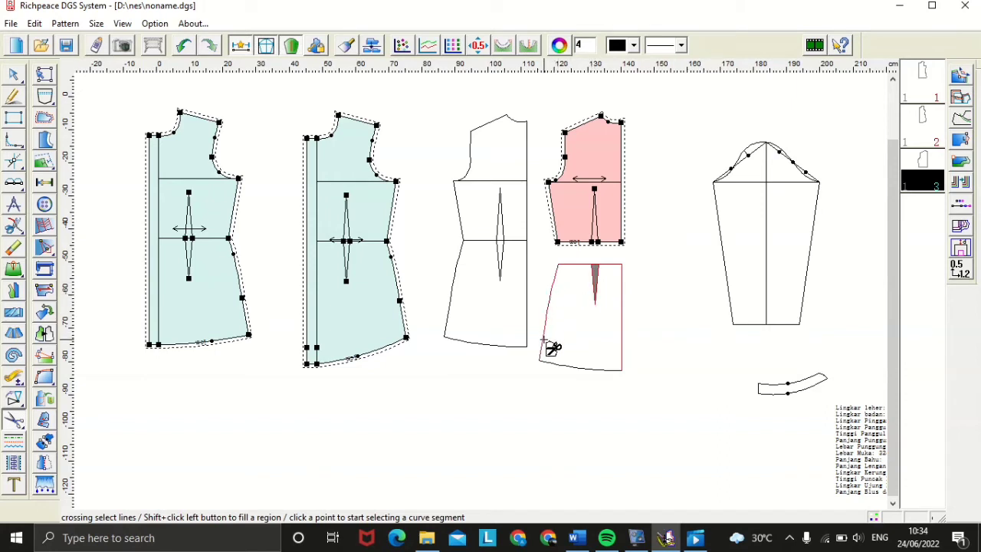
shift+click(574, 364)
right_click(648, 383)
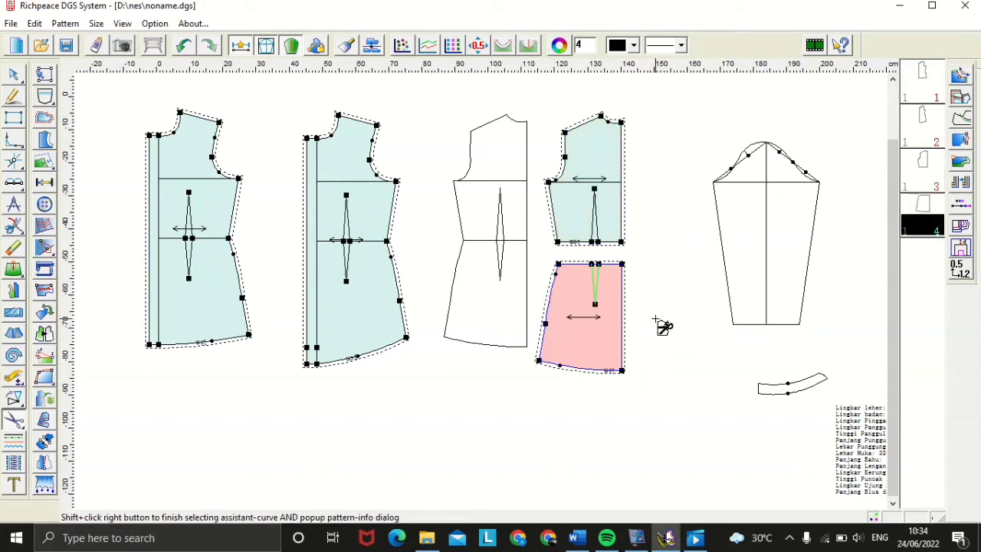
Step: Cut out the sleeve as a pattern piece along its curved cap, both side seams and the hem
click(751, 143)
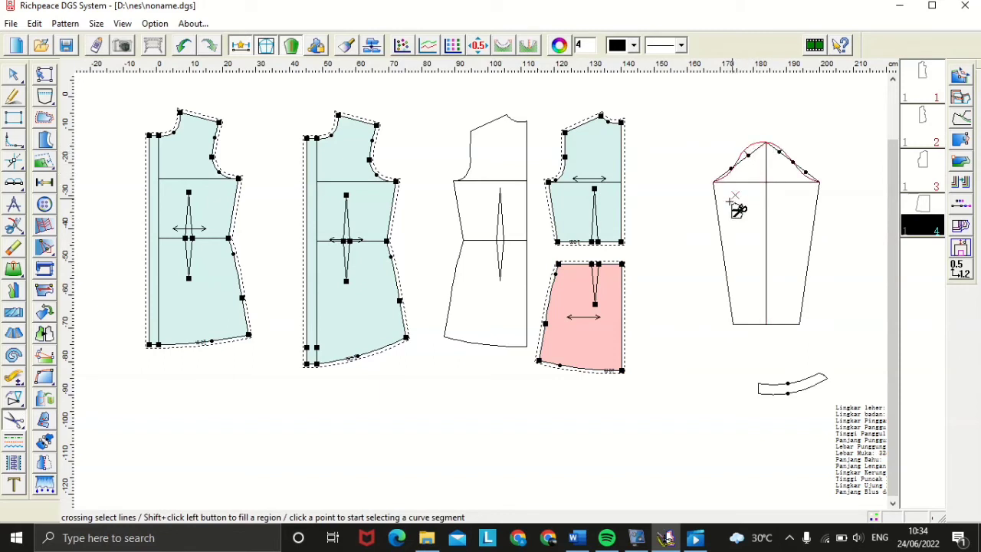
click(719, 217)
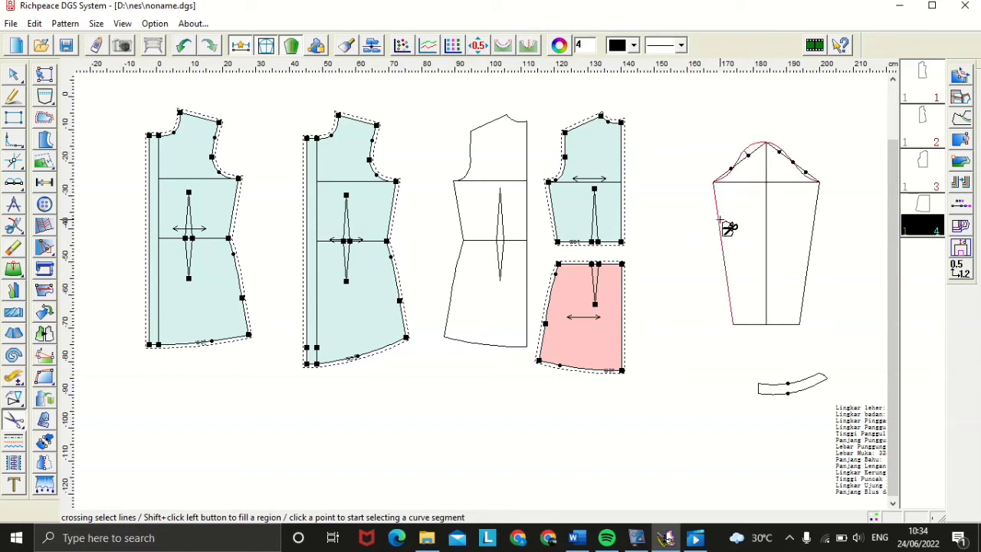
click(754, 324)
click(809, 255)
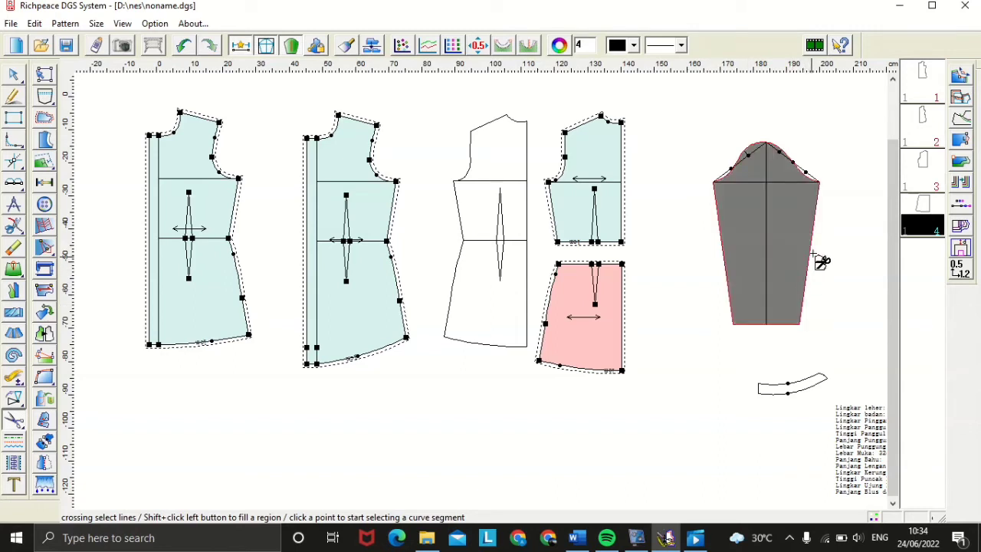
right_click(835, 238)
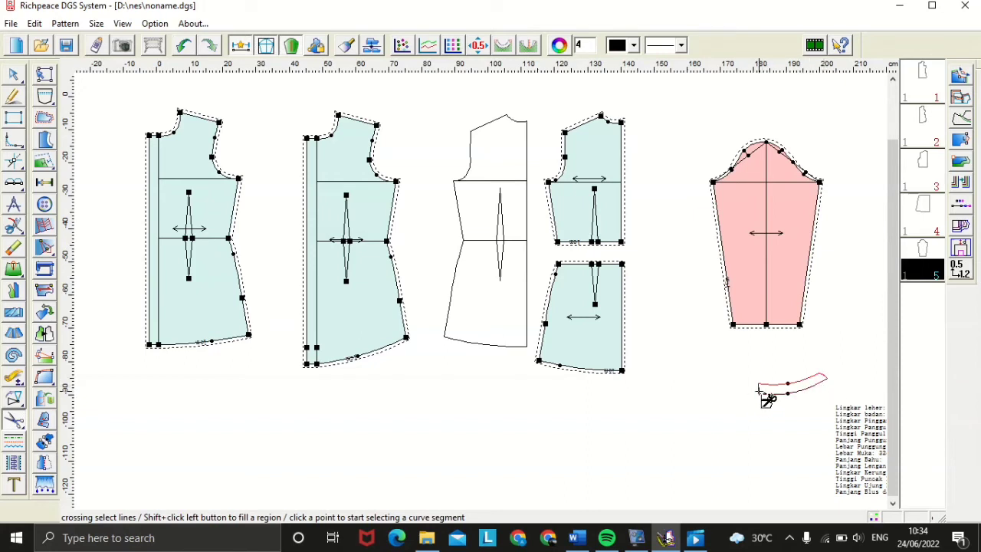
Step: Cut out the curved collar as a pattern piece along its closed outline
scroll(773, 393, up, 2)
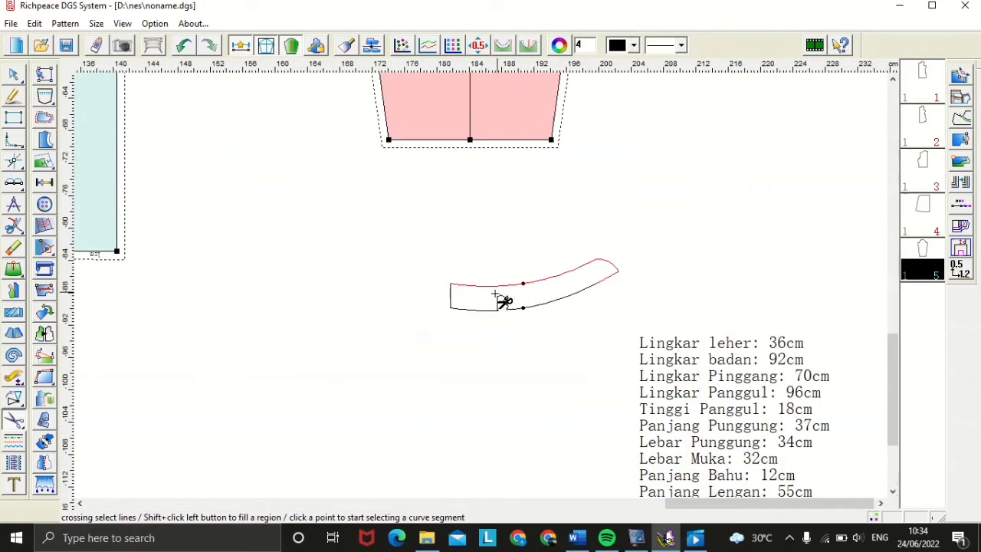
click(452, 296)
click(472, 310)
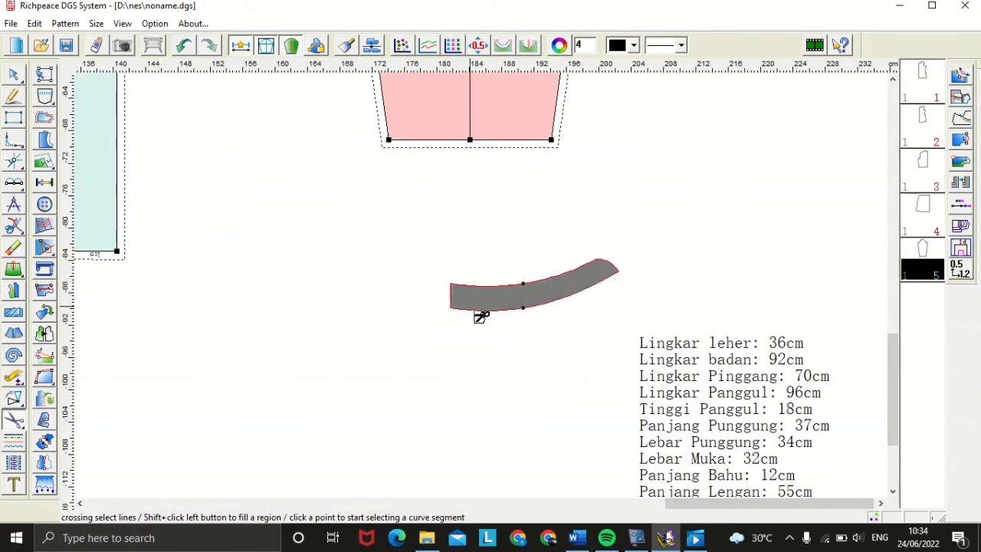
right_click(542, 308)
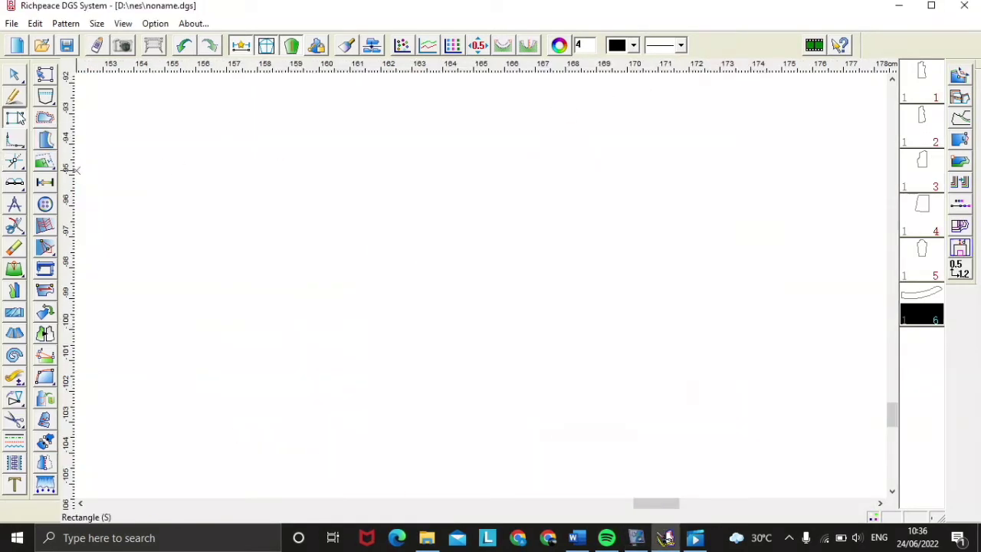
Step: Draw a 20 by 3 cm rectangle in the empty area near the curved collar
click(423, 242)
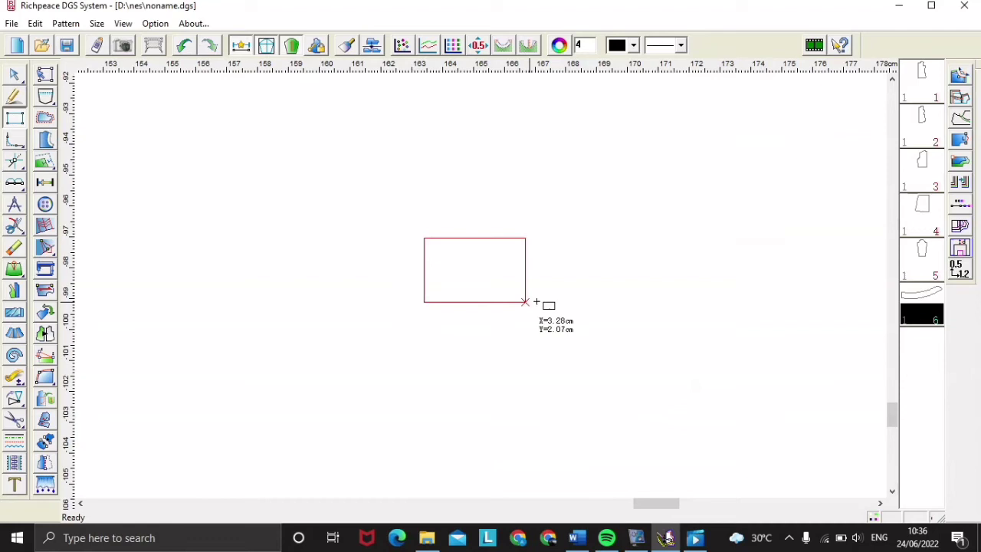
click(580, 294)
text(20)
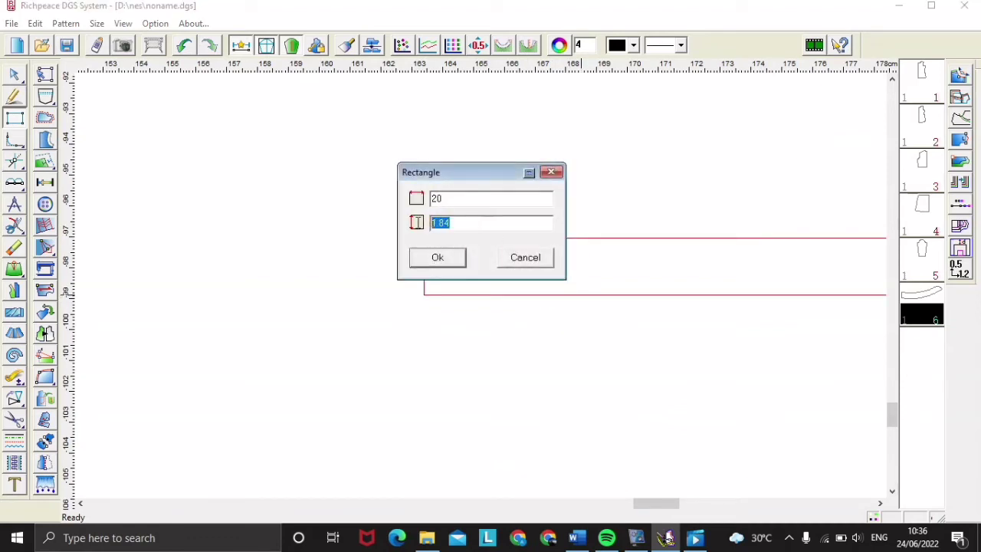
text(3)
click(437, 258)
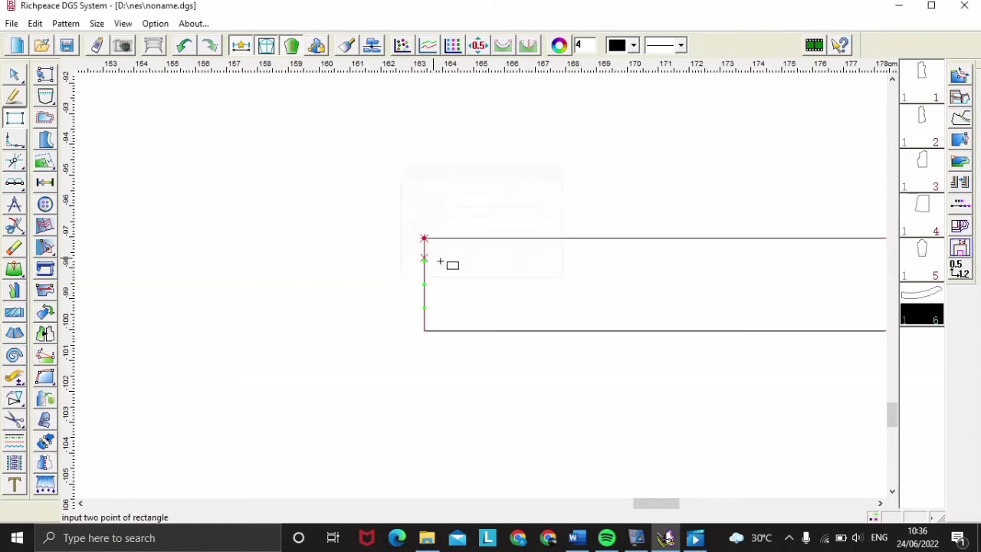
scroll(501, 285, down, 3)
scroll(500, 285, up, 1)
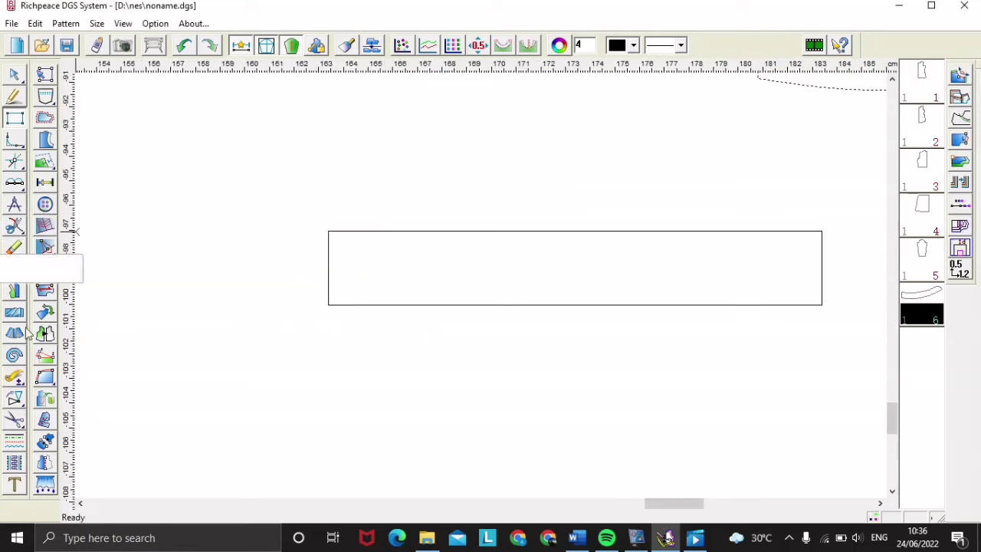
Step: Cut out the 20 by 3 cm rectangle as a pattern piece along its four sides
click(15, 420)
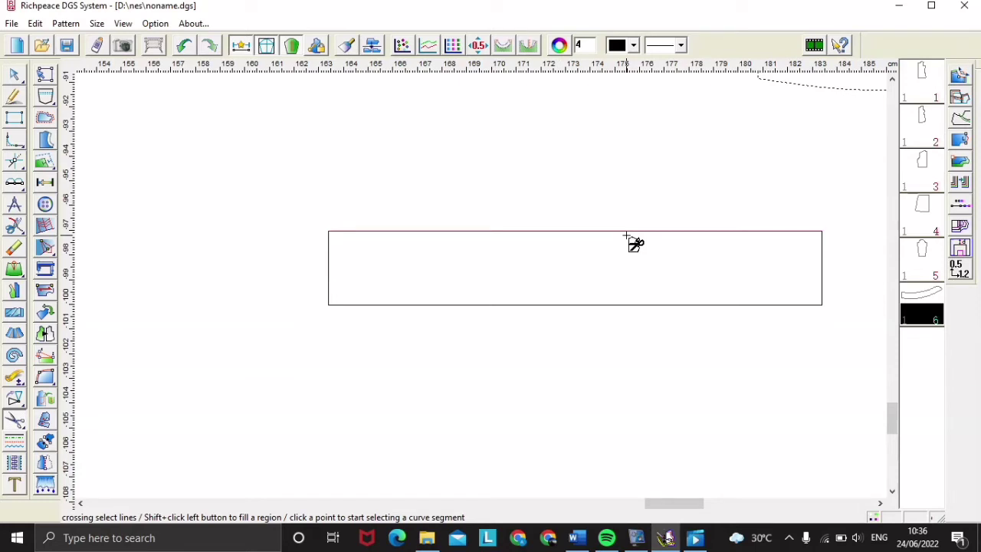
click(822, 276)
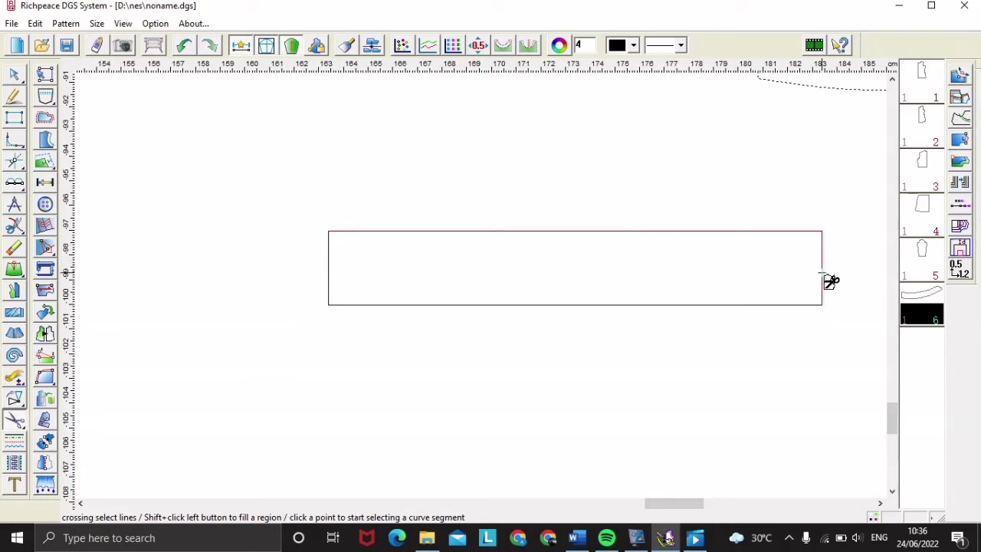
click(797, 304)
click(329, 267)
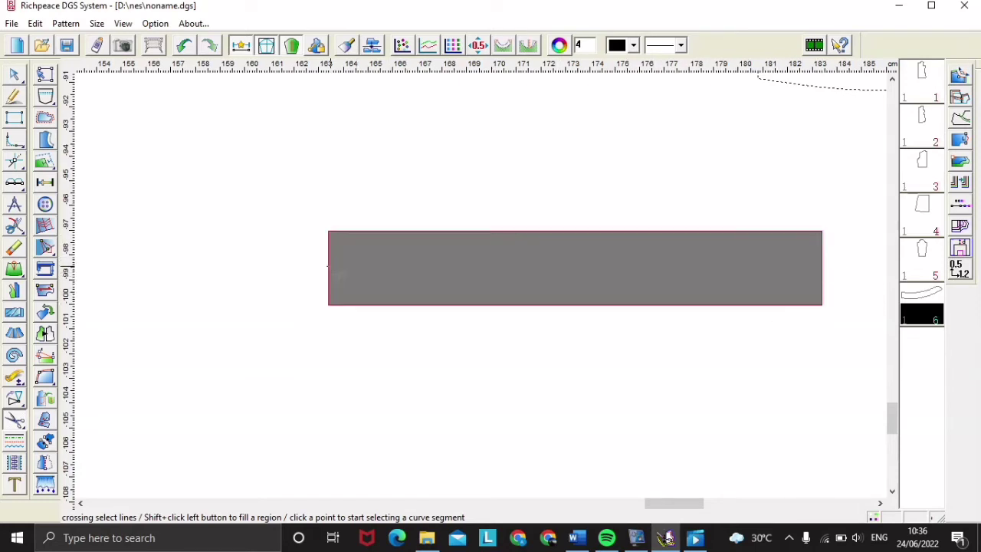
right_click(502, 210)
scroll(557, 353, up, 2)
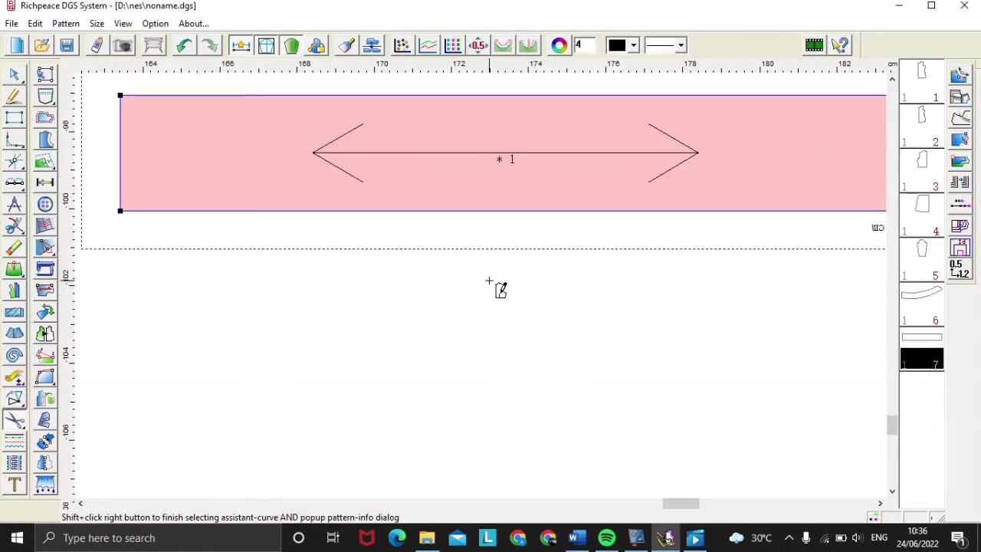
scroll(488, 281, down, 5)
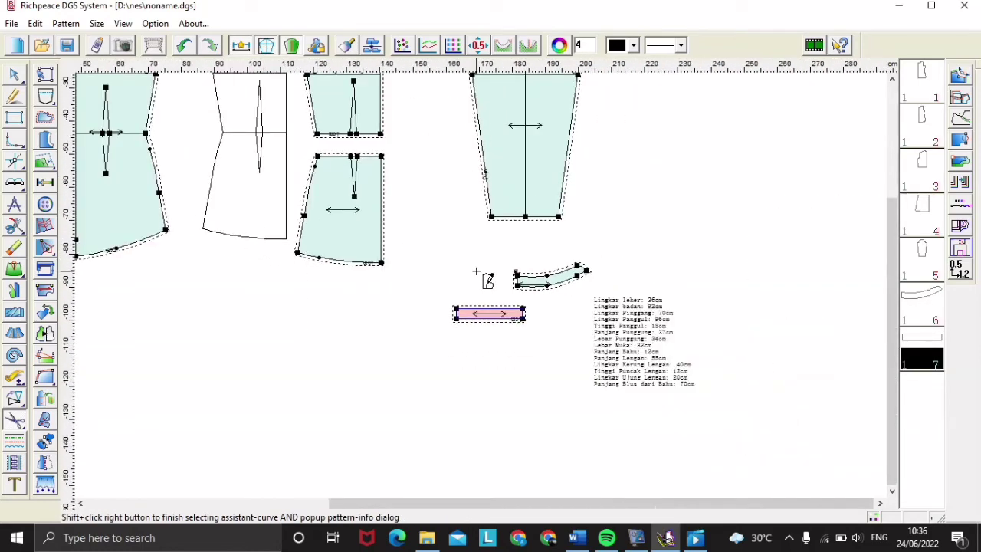
scroll(429, 193, down, 2)
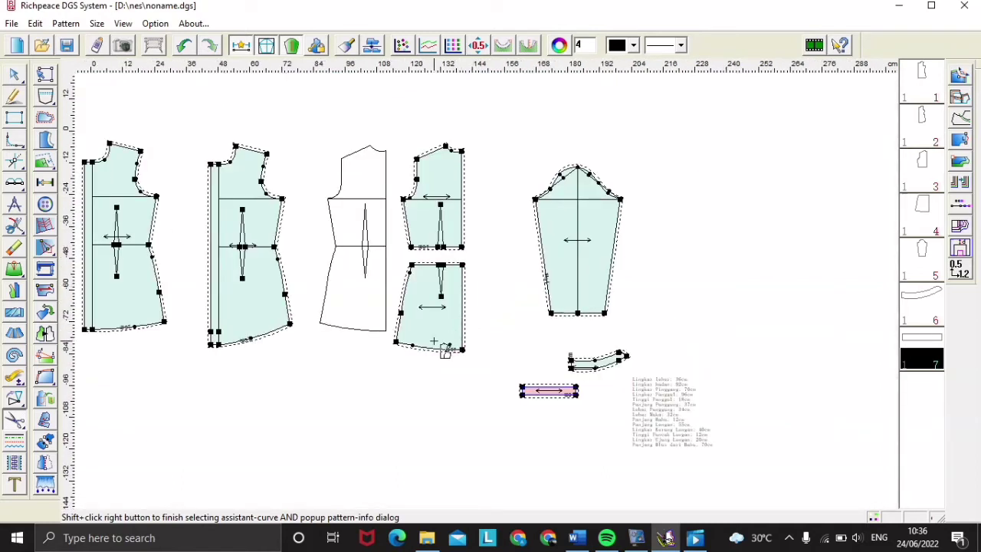
Step: Move the two front pieces and the upper and lower back pieces off their drafts into the empty area below
right_click(354, 385)
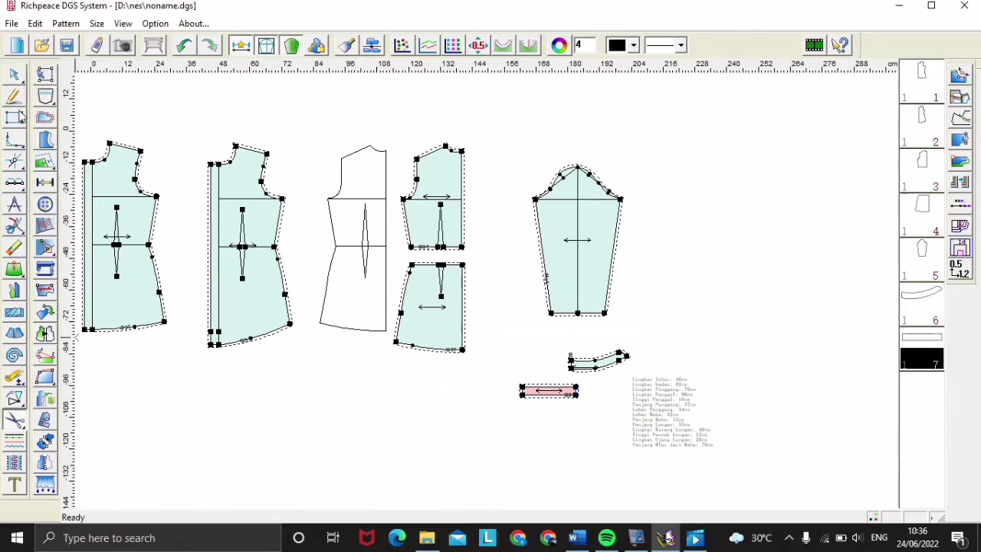
right_click(191, 401)
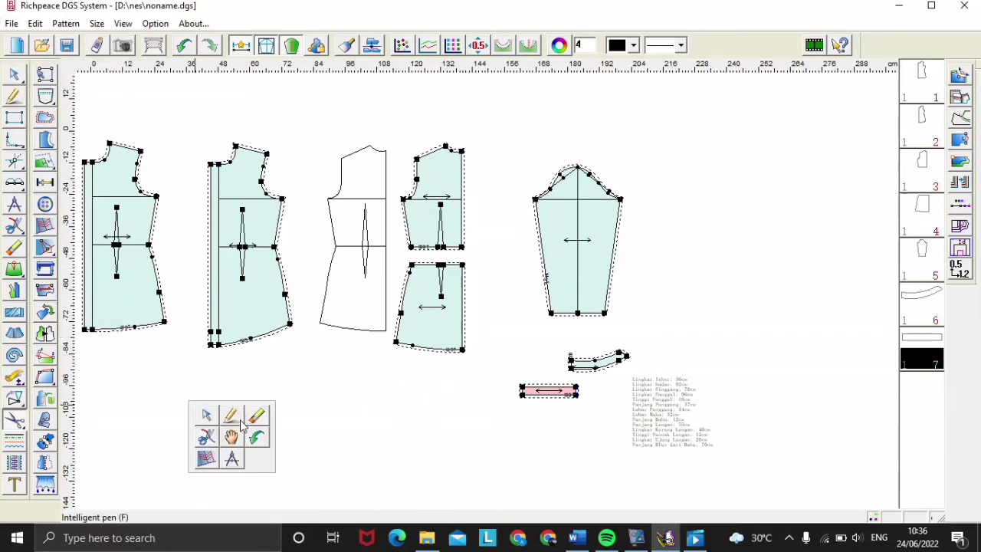
click(230, 426)
drag(137, 239, 167, 413)
drag(256, 225, 284, 429)
drag(421, 227, 358, 420)
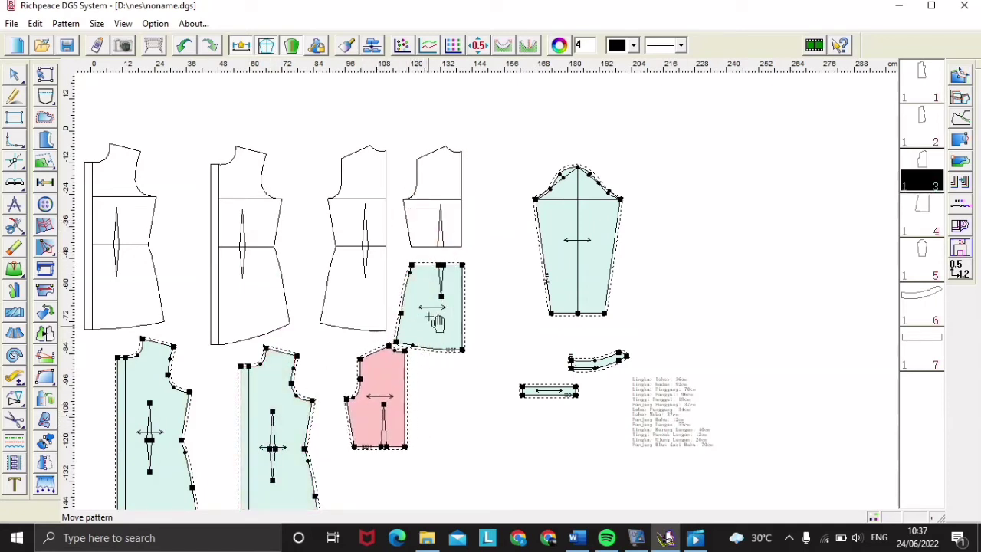
drag(427, 328, 395, 499)
drag(390, 505, 380, 507)
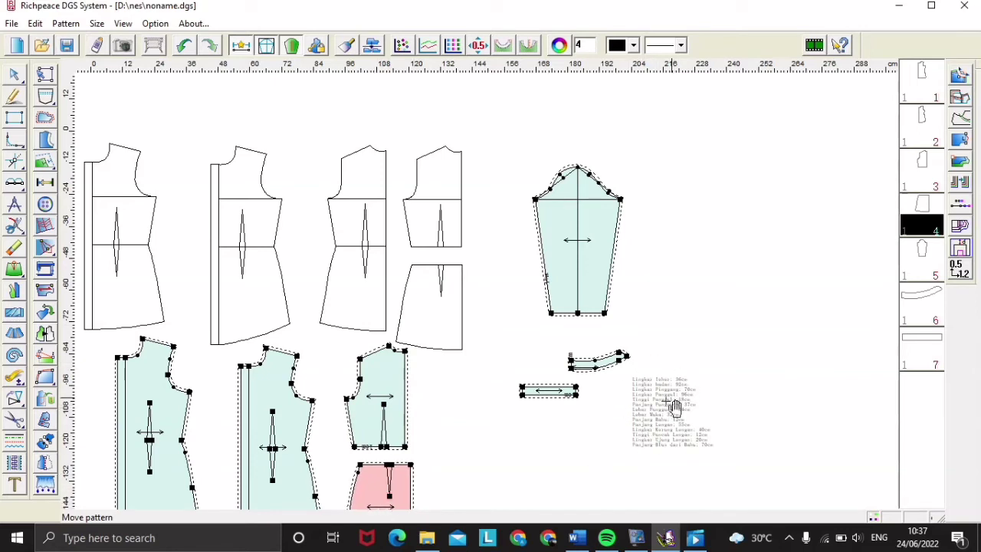
Step: Move the sleeve piece below its draft, and shift the rectangular band and curved collar pieces off their outlines
drag(596, 249, 593, 503)
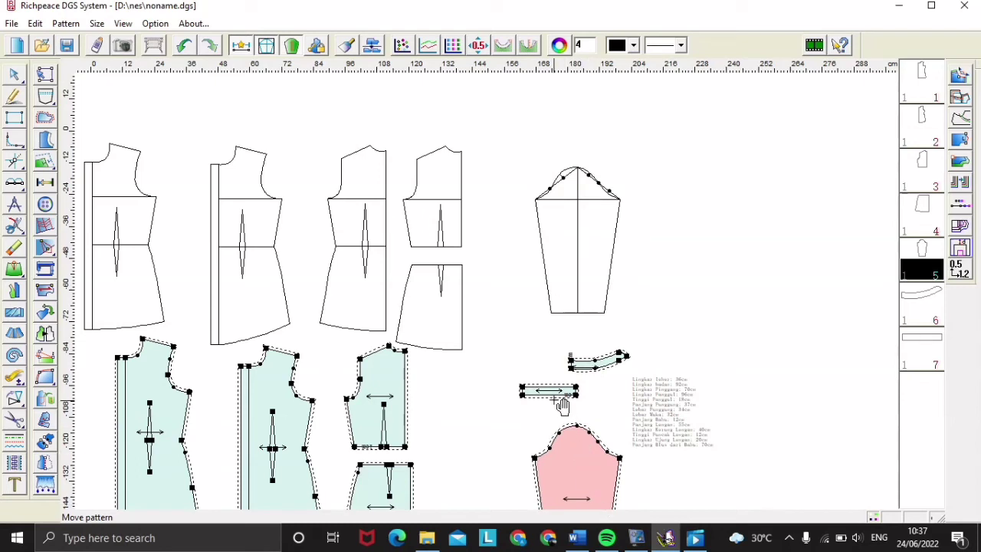
drag(553, 392, 581, 403)
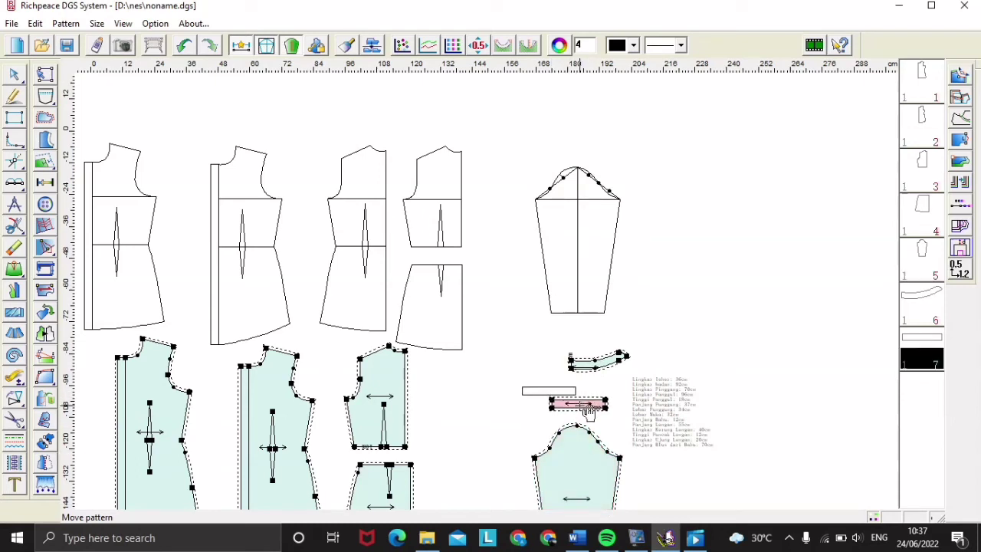
drag(597, 359, 570, 347)
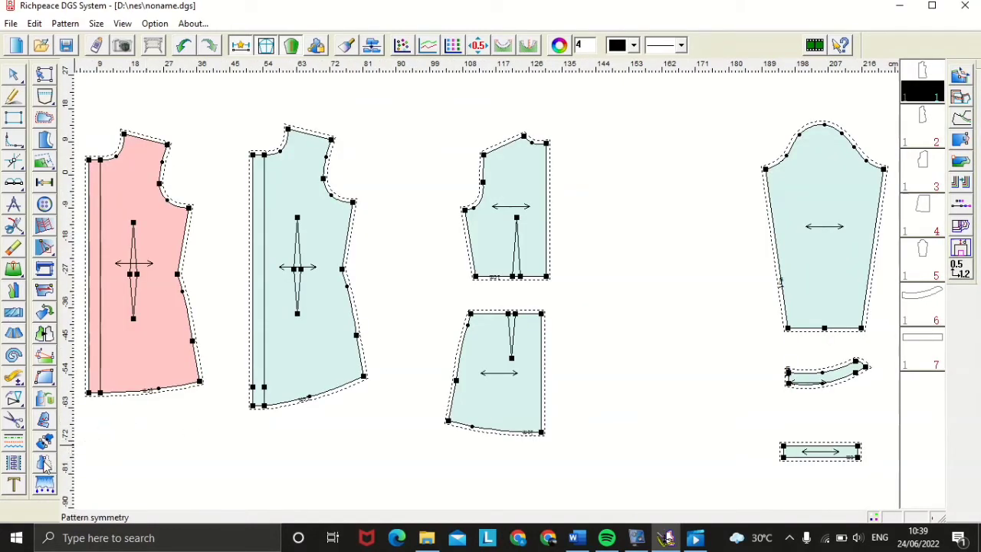
Step: Align the grainline of front piece 1 with its vertical placket line and place it between that line and the waist dart
click(44, 290)
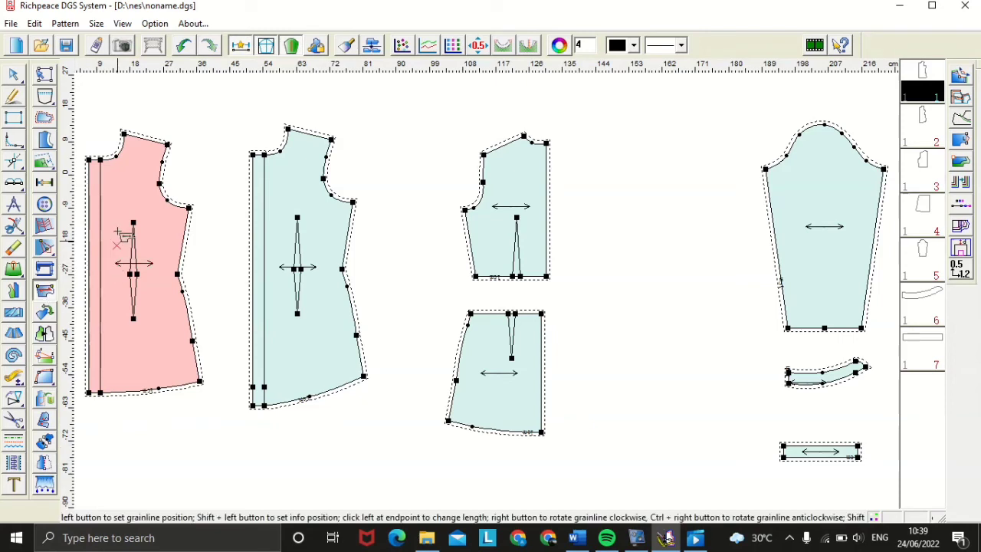
click(100, 160)
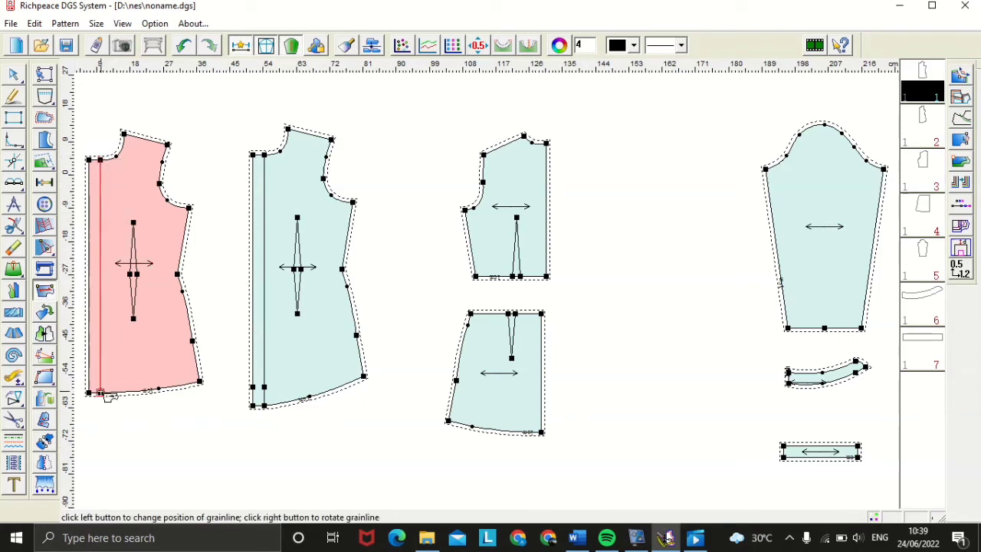
click(105, 393)
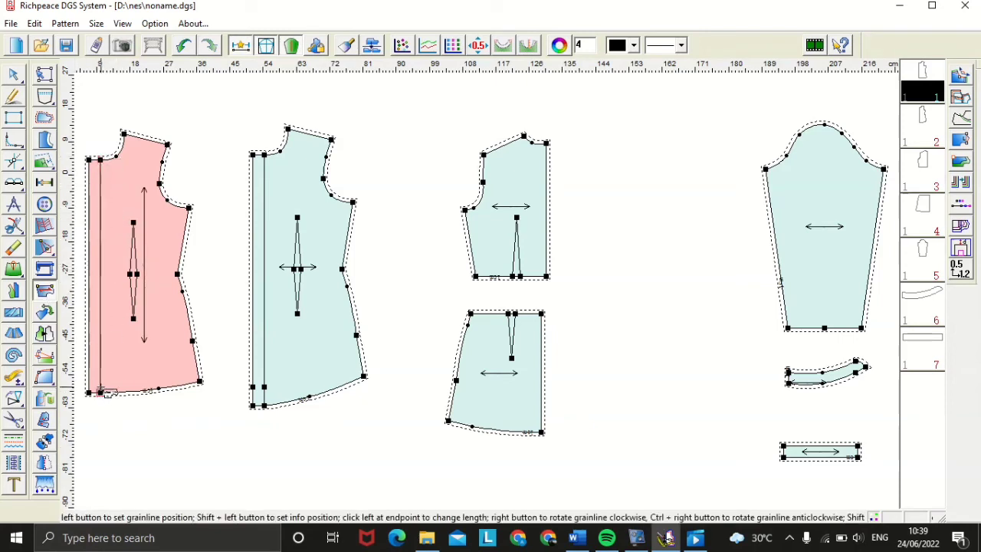
click(143, 262)
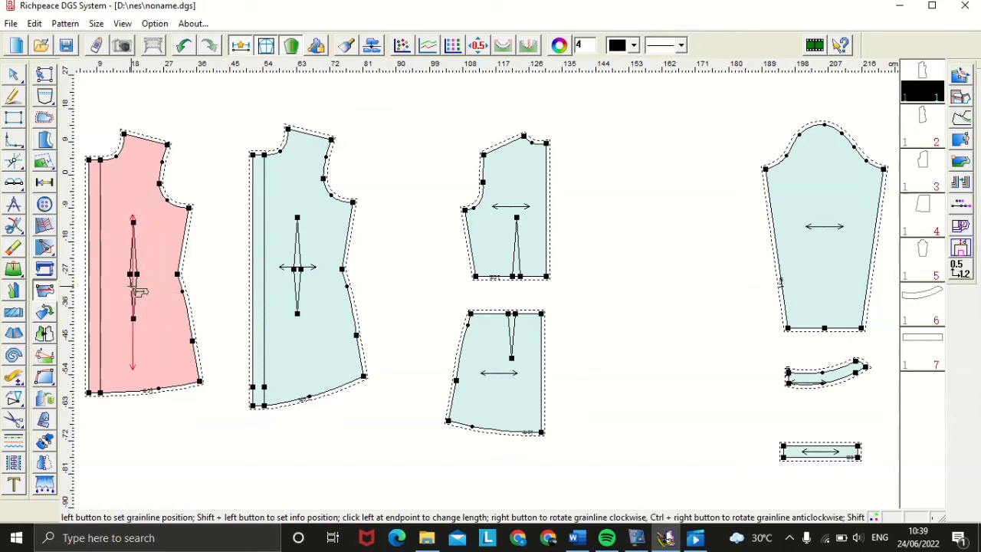
click(115, 285)
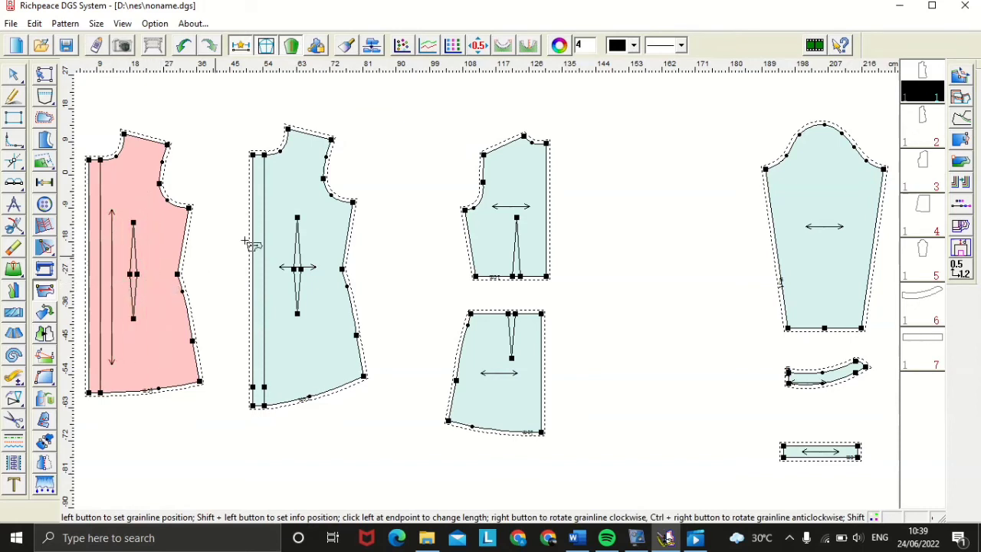
Step: Align the grainline of front piece 2 with its vertical placket line and place it between that line and the waist dart
click(266, 158)
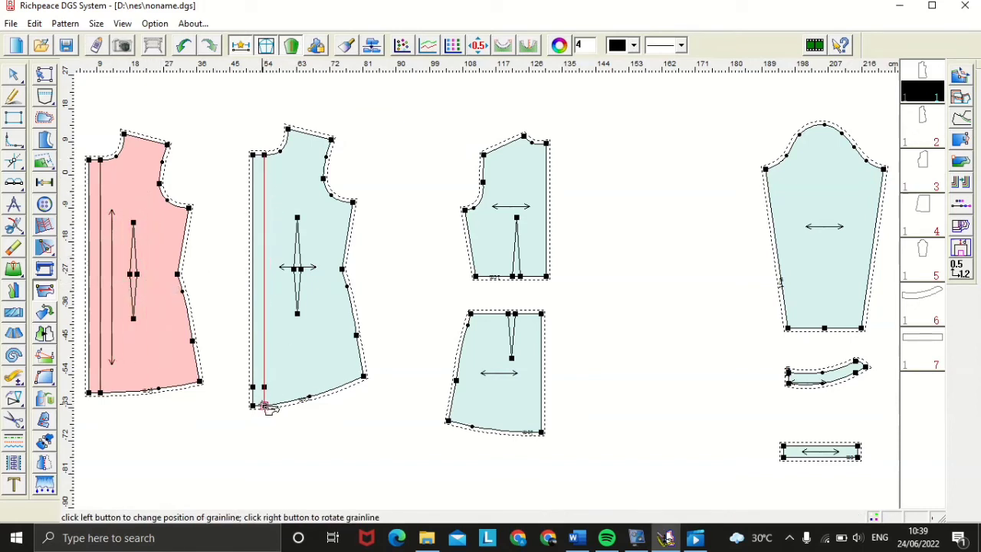
click(264, 405)
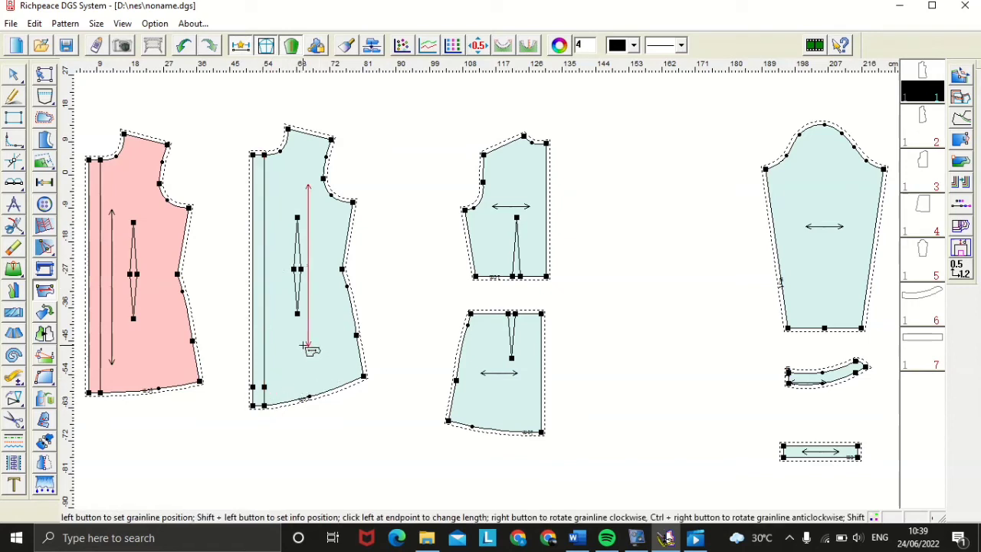
click(308, 312)
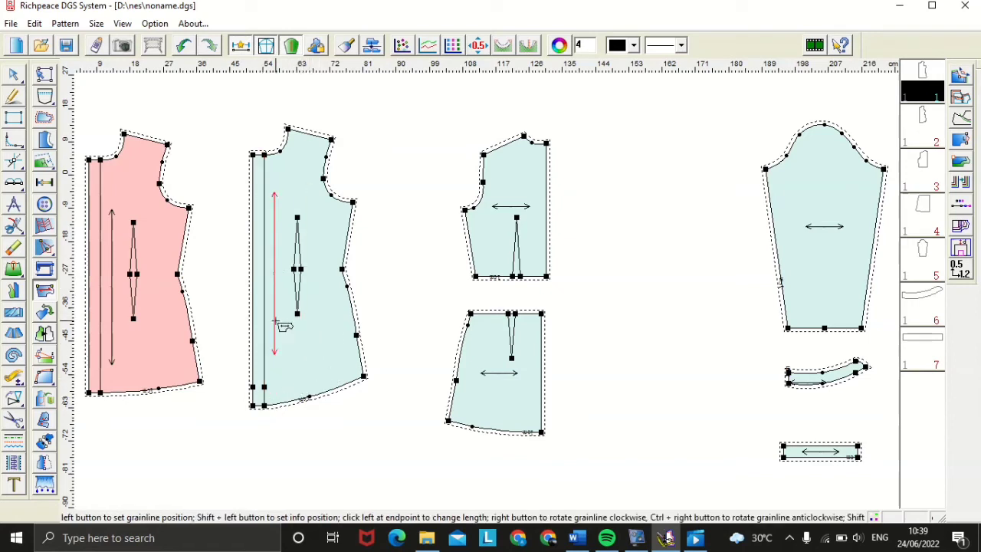
click(274, 320)
Step: Align the grainlines of the upper and lower back pieces with the center back edge and place them between the dart and that edge
click(546, 165)
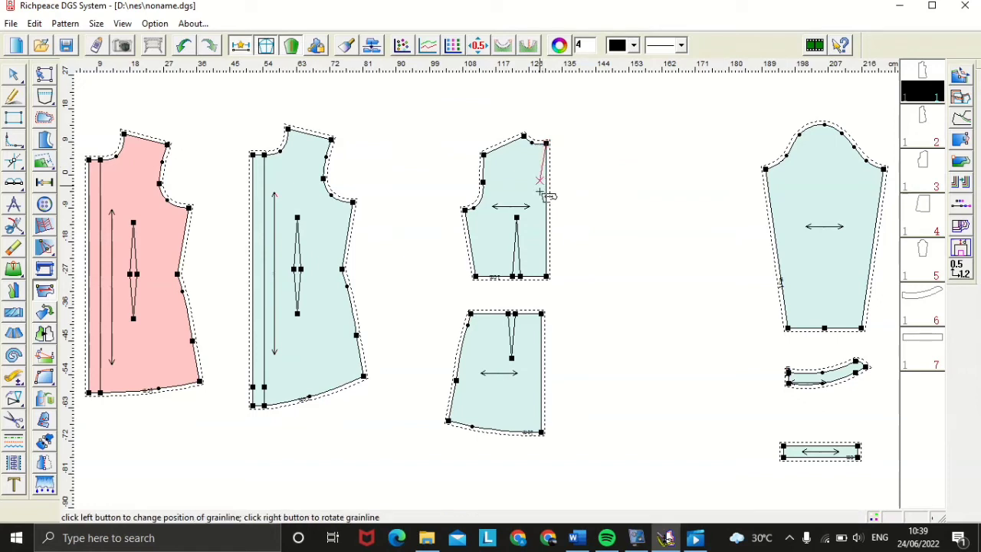
click(547, 245)
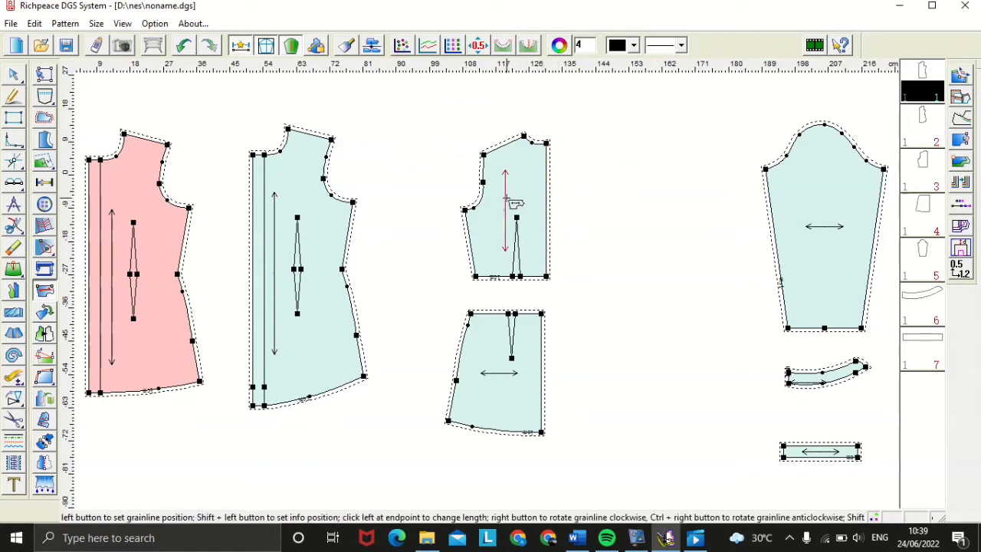
click(532, 203)
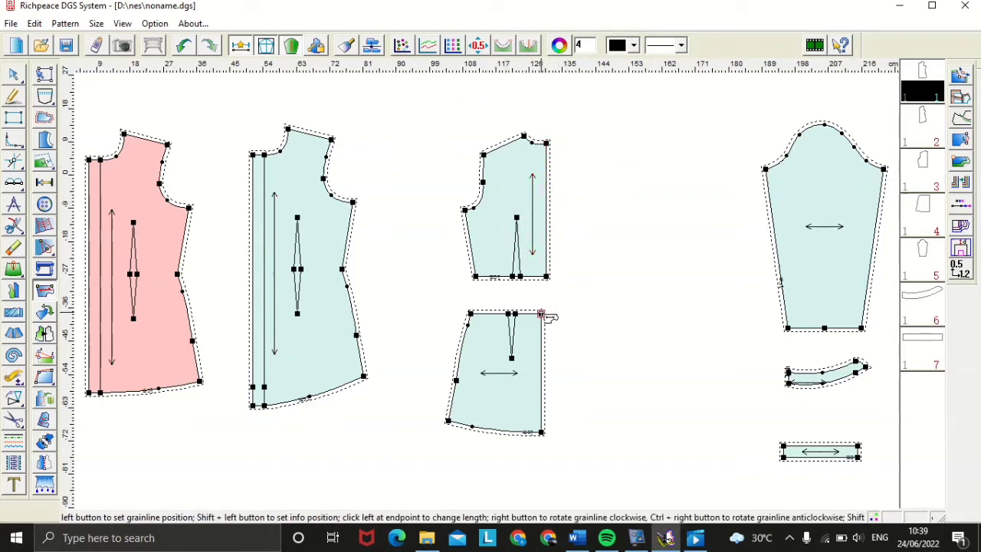
click(542, 343)
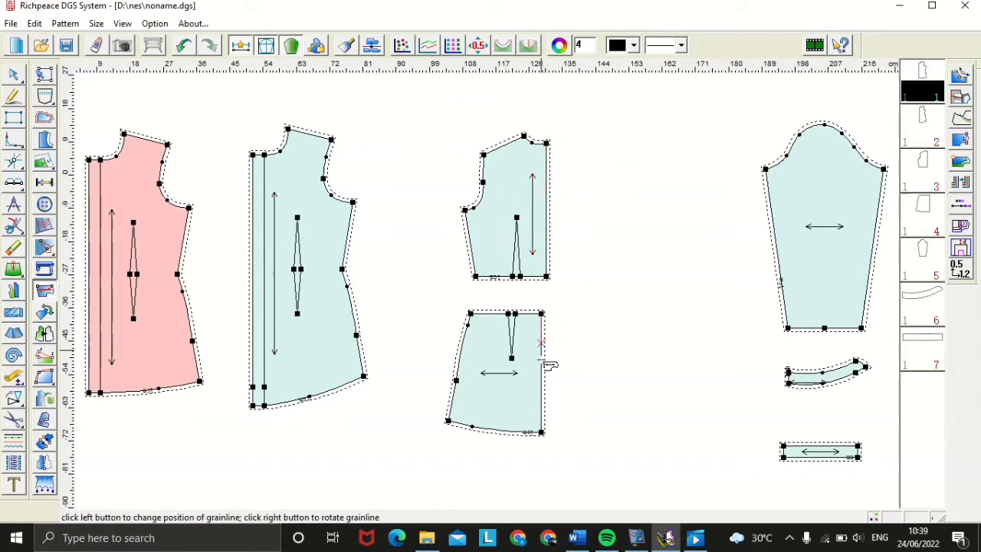
click(546, 434)
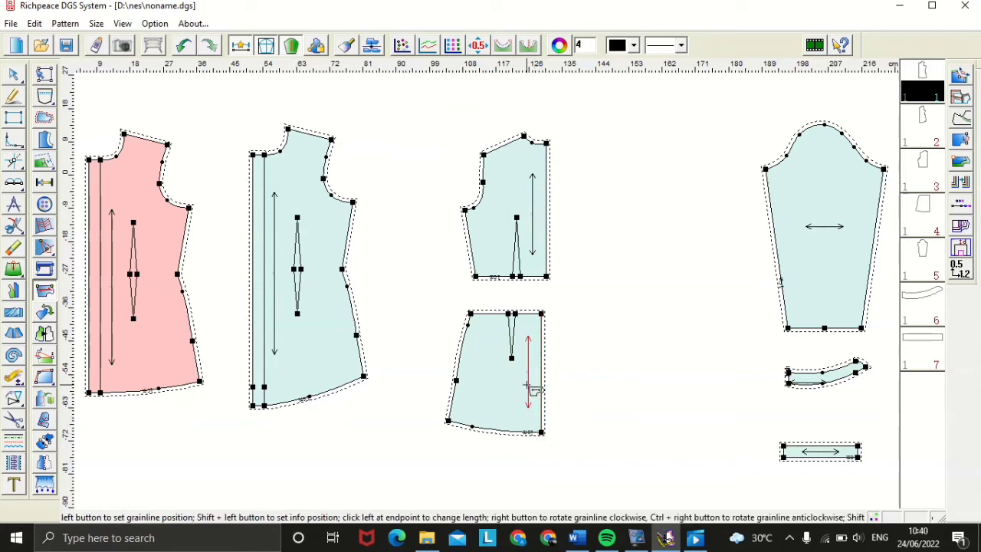
click(533, 389)
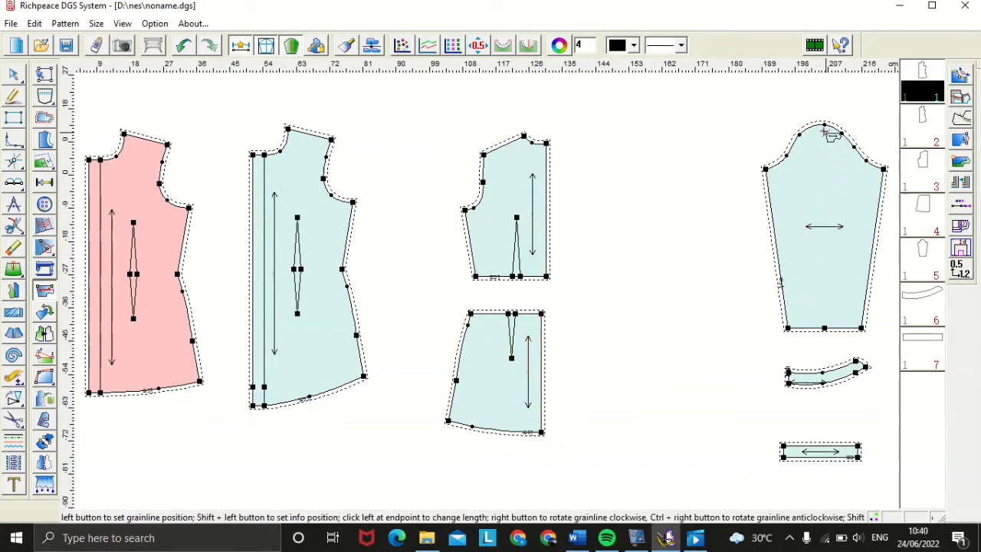
Step: Align the sleeve's grainline lengthwise from the top of the cap to the middle of the hem
click(825, 126)
click(827, 331)
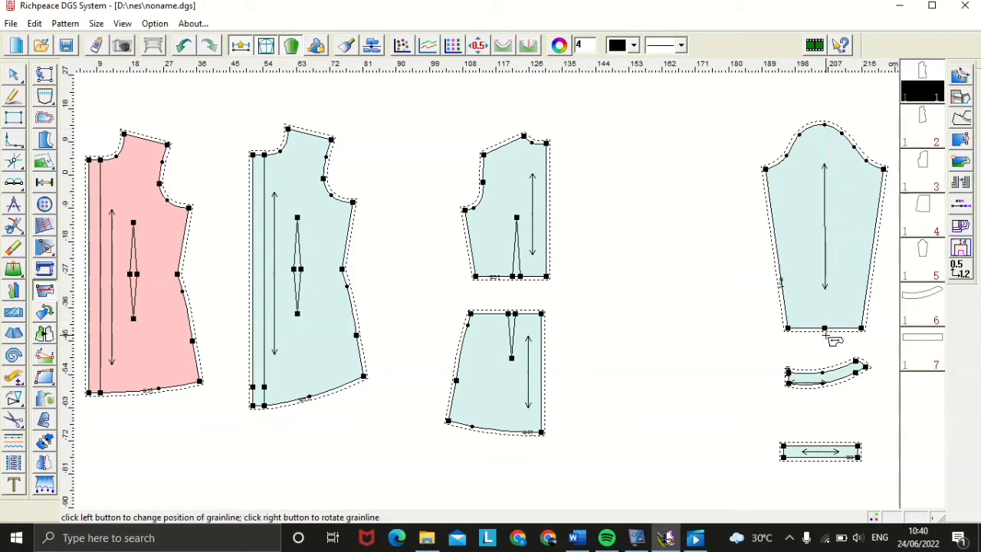
click(825, 125)
click(829, 332)
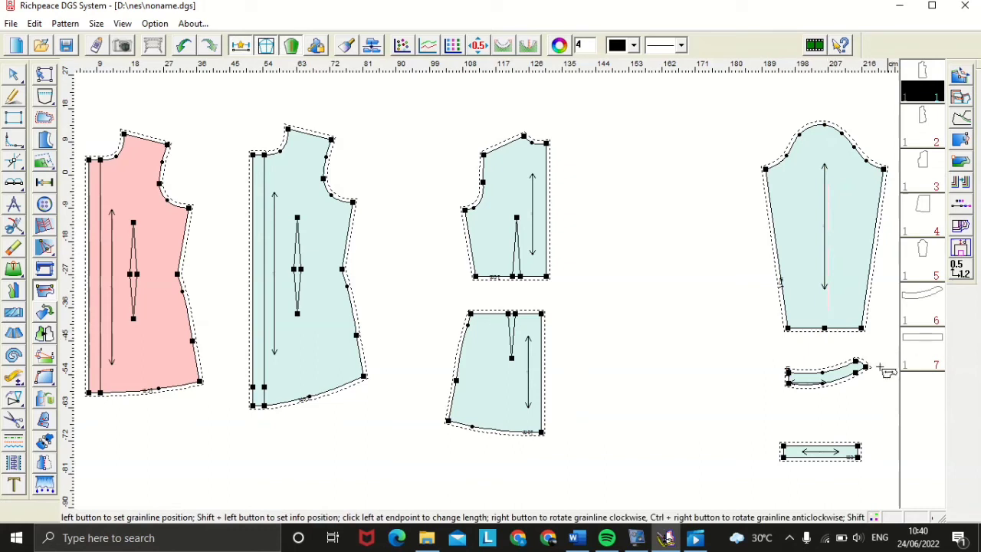
Step: Set the grainlines of the curved collar and the rectangular band vertically, across their length
click(792, 378)
click(826, 375)
click(789, 452)
click(861, 456)
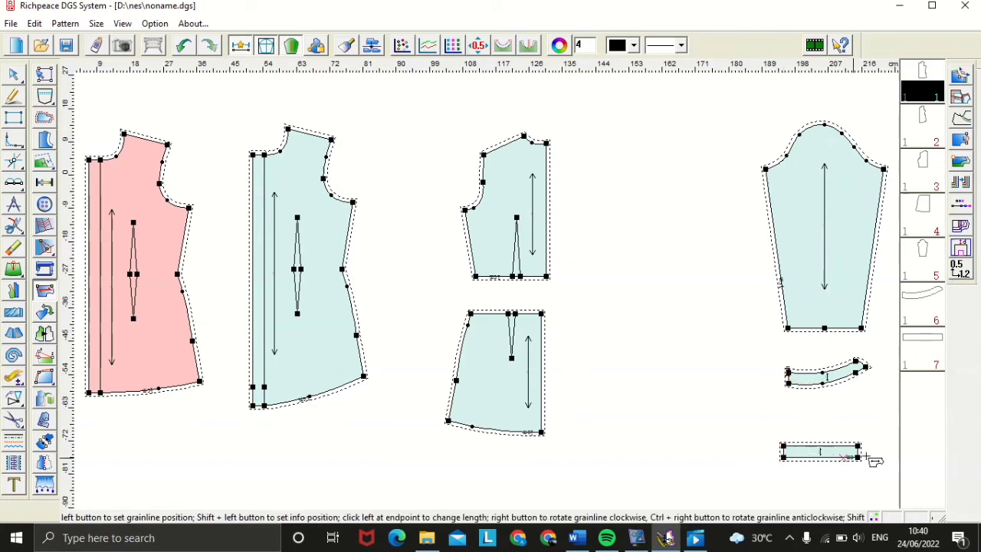
Step: Widen the seam allowance along the shoulder line of front piece 1
scroll(858, 390, down, 1)
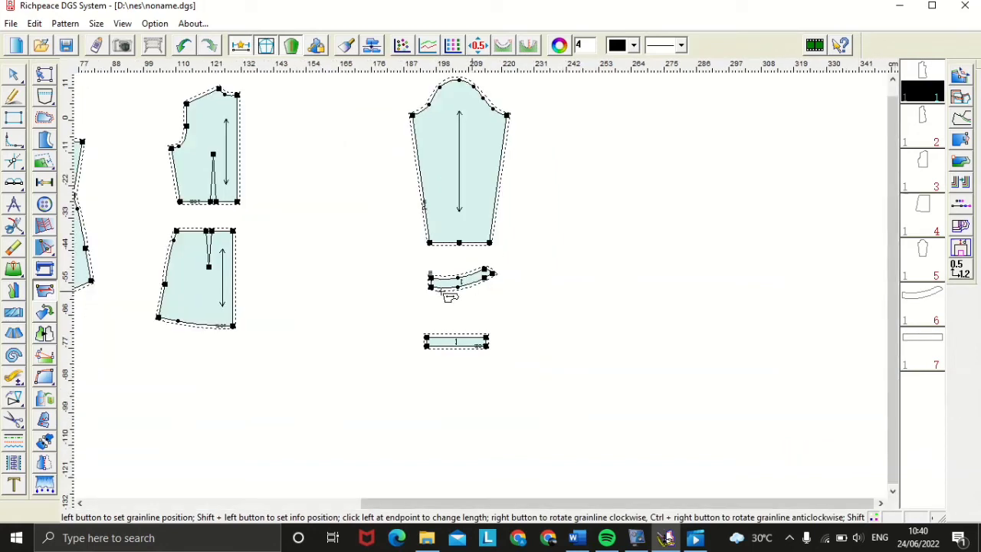
scroll(397, 291, up, 2)
scroll(255, 180, up, 1)
scroll(487, 289, down, 2)
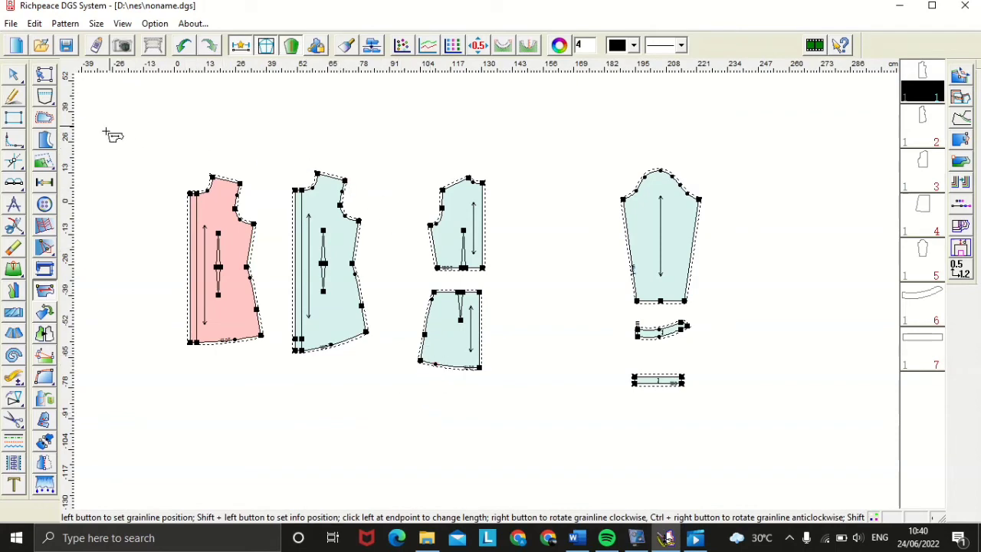
scroll(494, 298, down, 2)
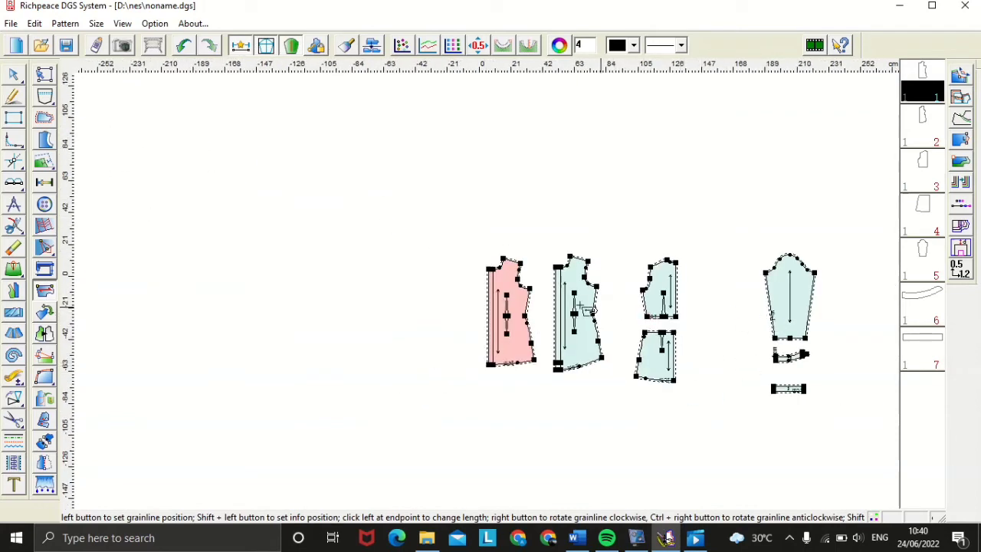
scroll(492, 297, up, 2)
scroll(493, 297, up, 1)
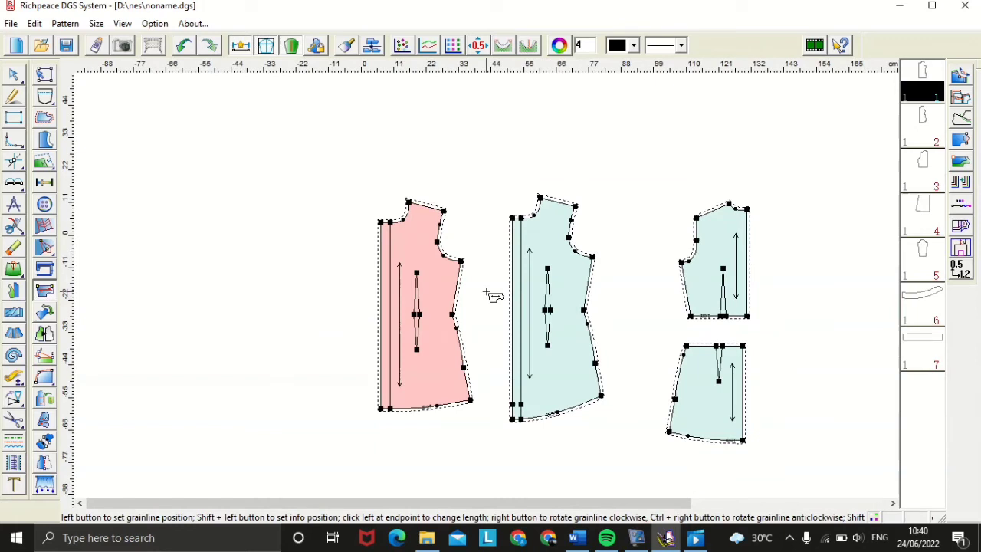
scroll(493, 297, up, 1)
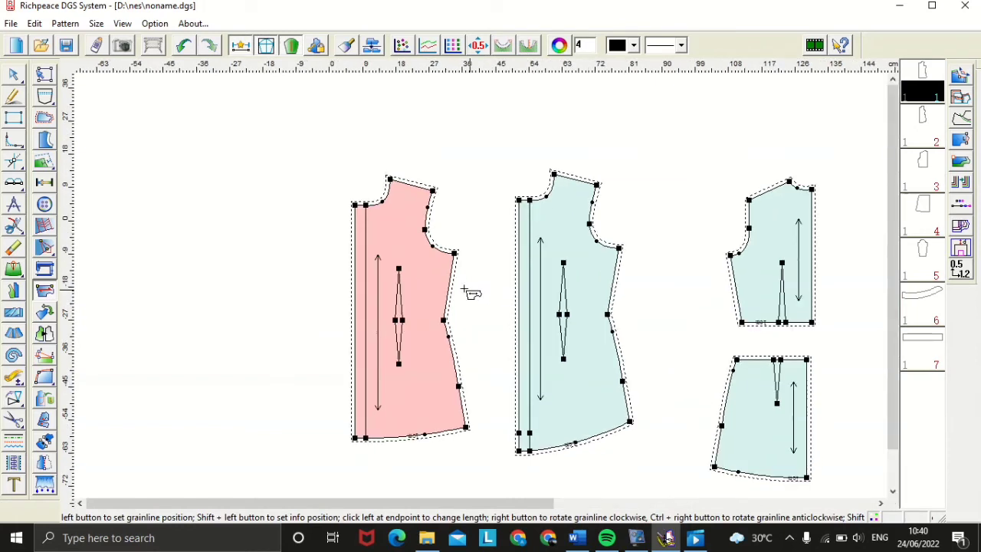
click(45, 119)
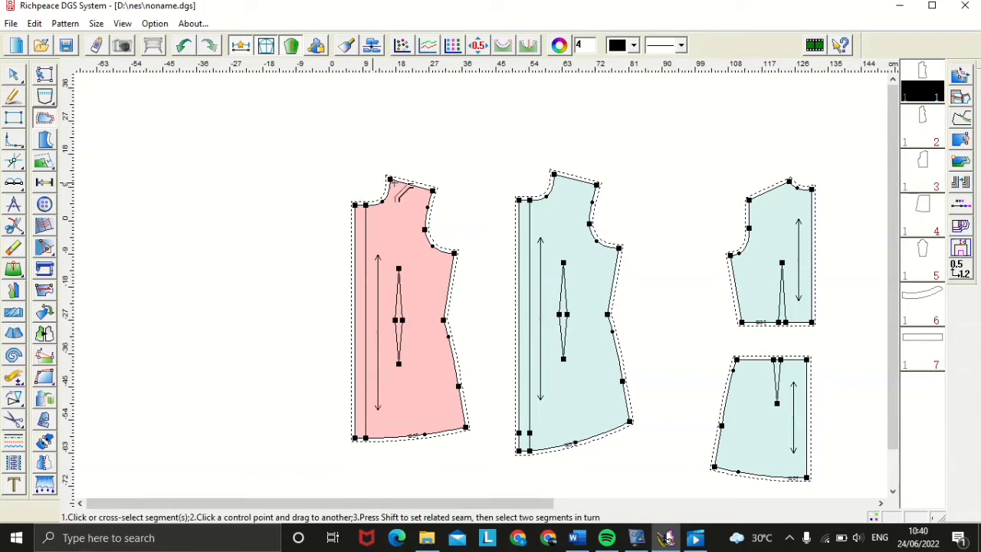
click(419, 191)
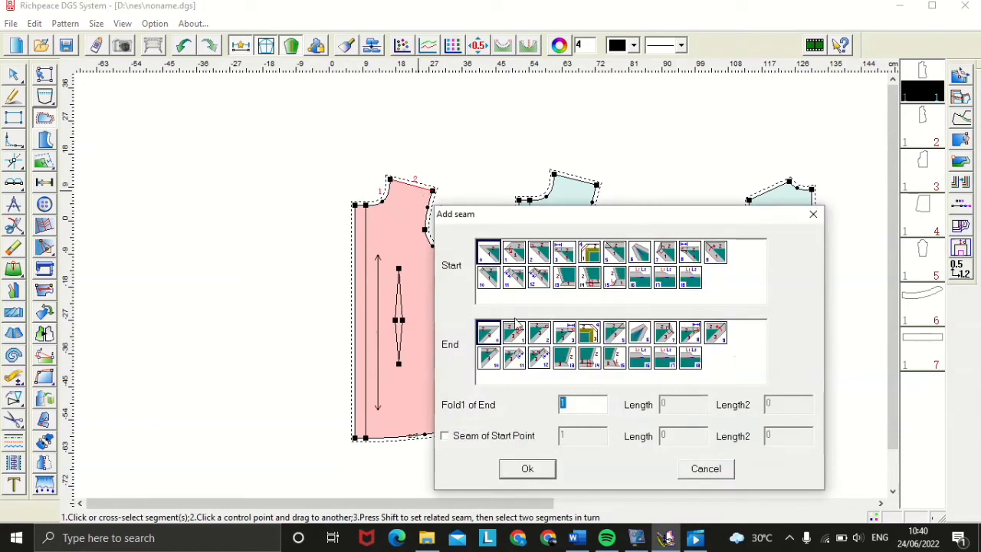
click(527, 469)
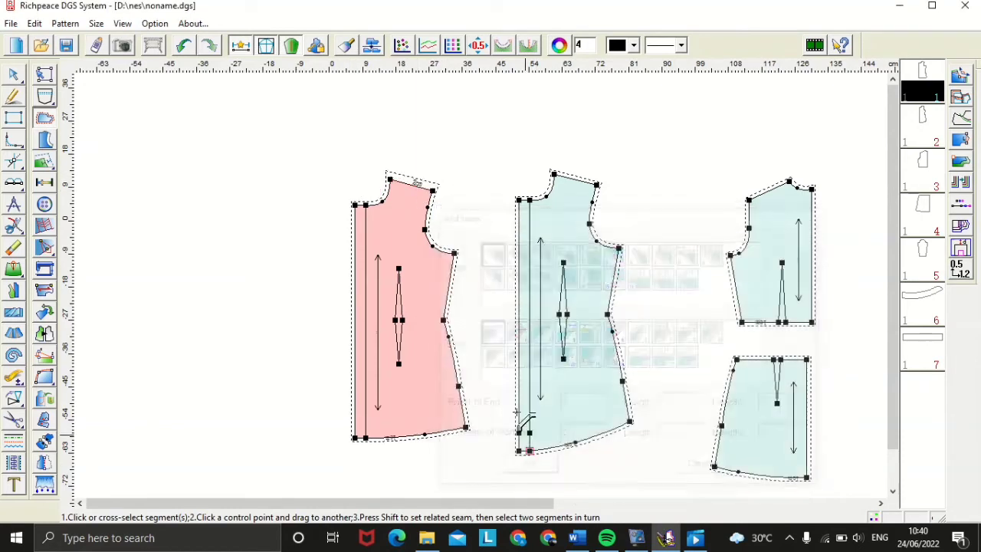
Step: Try to set the seam allowance of both armhole segments on front piece 1 to 1,5
click(434, 227)
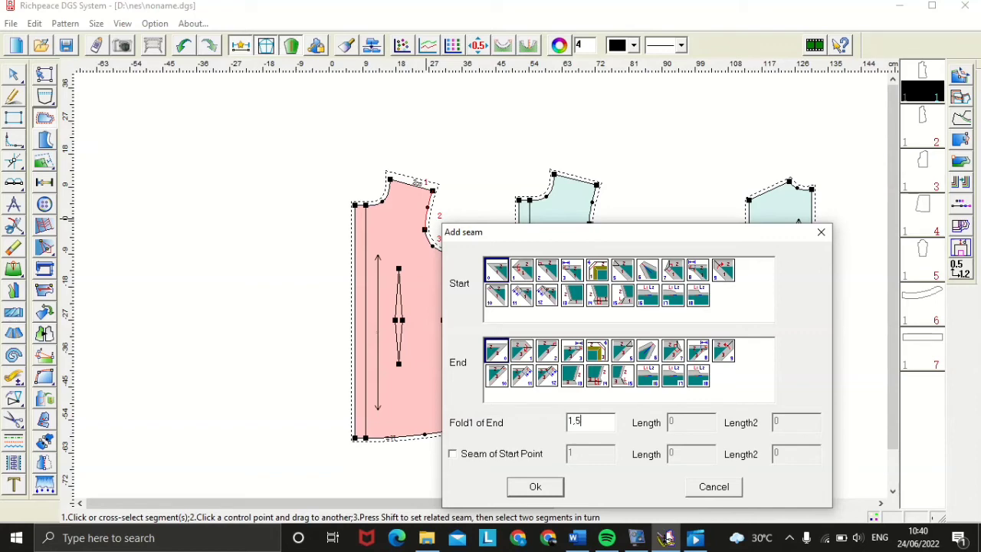
click(535, 488)
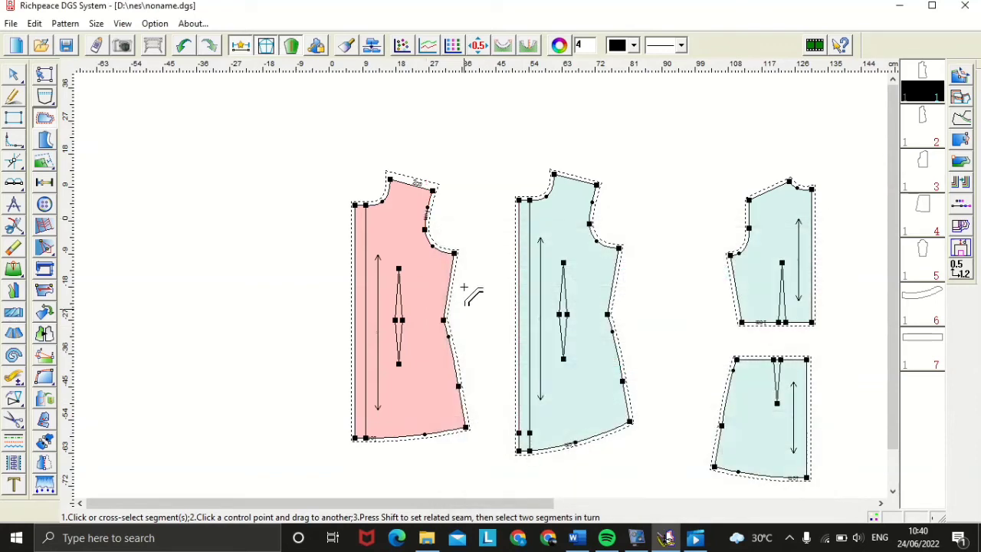
click(448, 257)
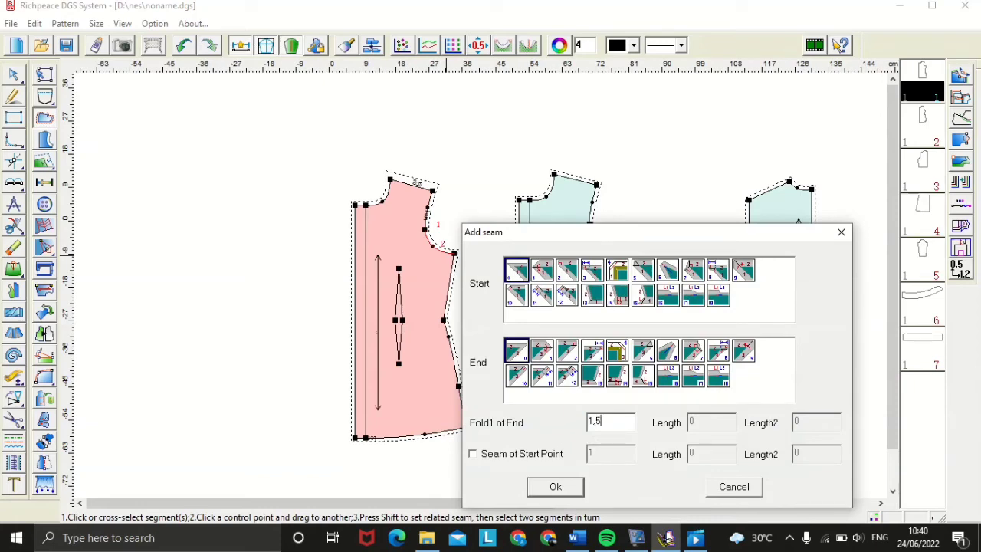
click(554, 486)
Step: Set the seam allowance of the three side seam segments on front piece 1 to 2 cm, from underarm to hem
scroll(554, 429, down, 1)
scroll(389, 197, down, 2)
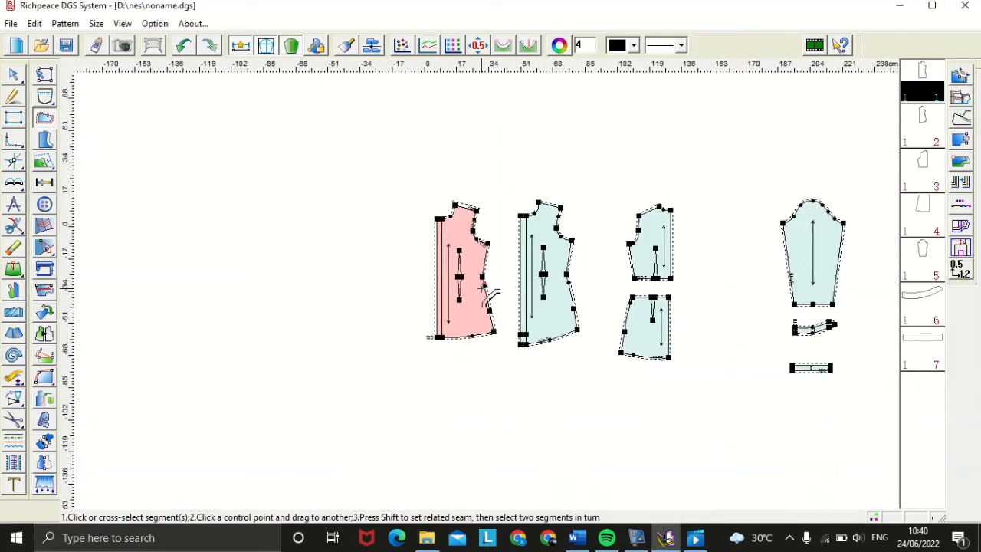
scroll(484, 290, up, 2)
click(487, 282)
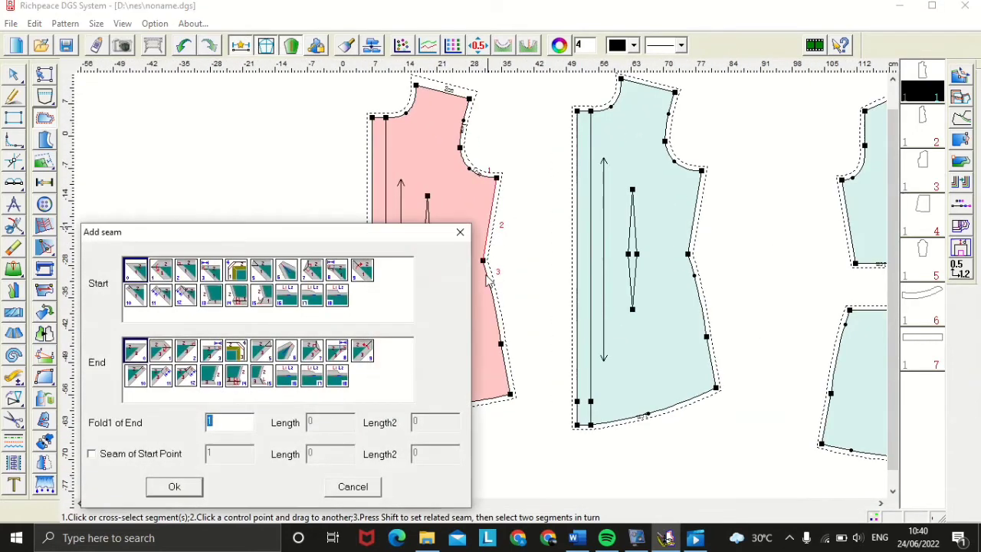
text(2)
click(184, 486)
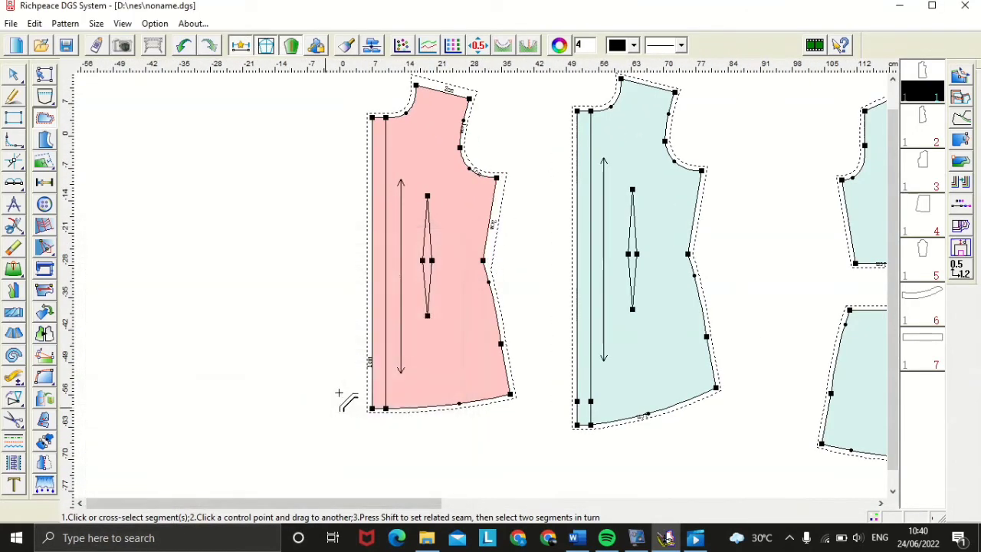
click(502, 330)
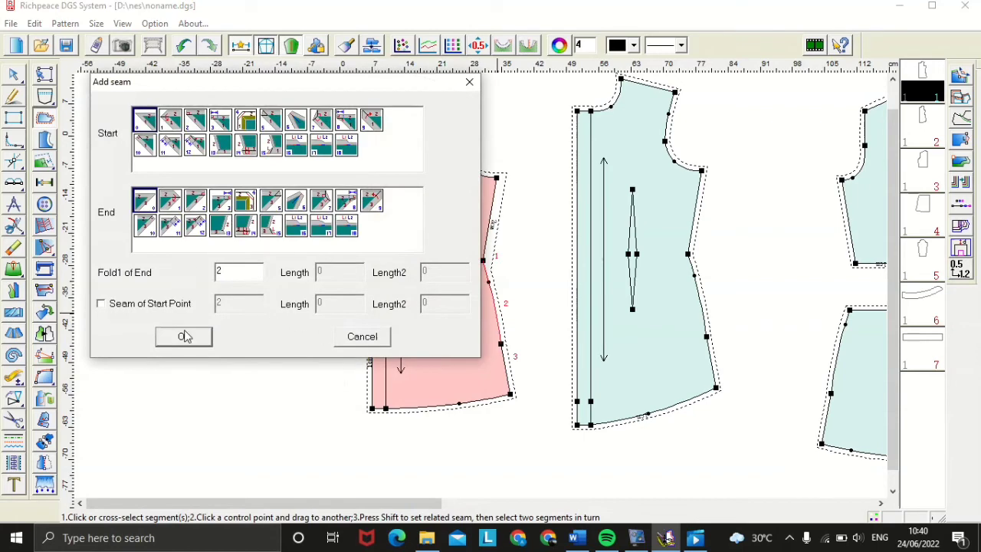
click(184, 335)
click(505, 375)
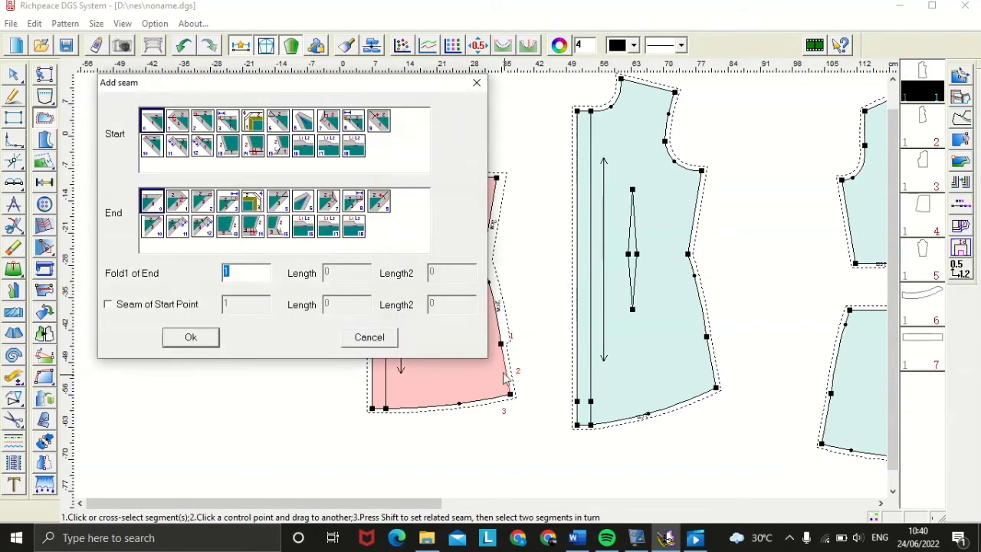
text(2)
click(191, 335)
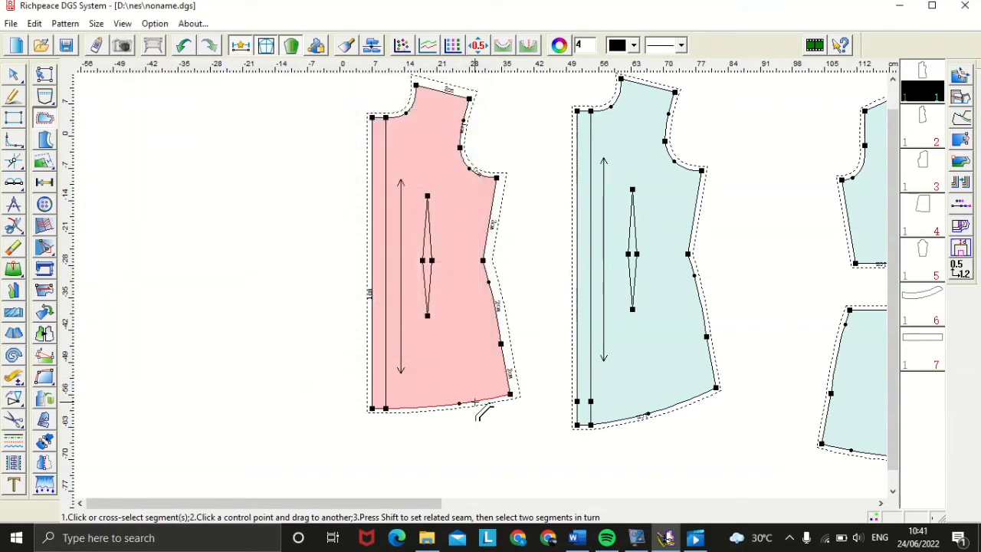
Step: Set the seam allowance to 4 cm along the curved hem of front piece 1 and the short hem segment of its placket
click(491, 412)
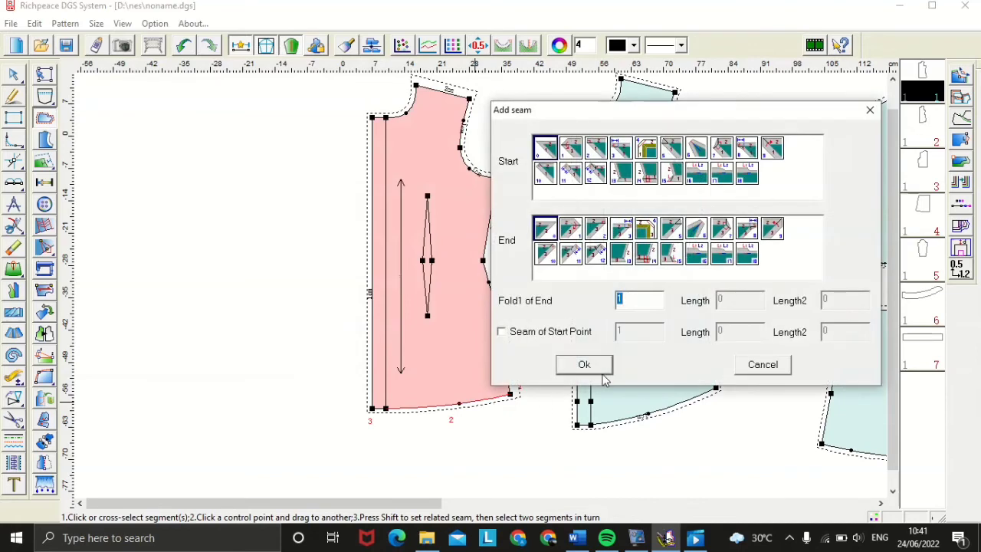
click(581, 363)
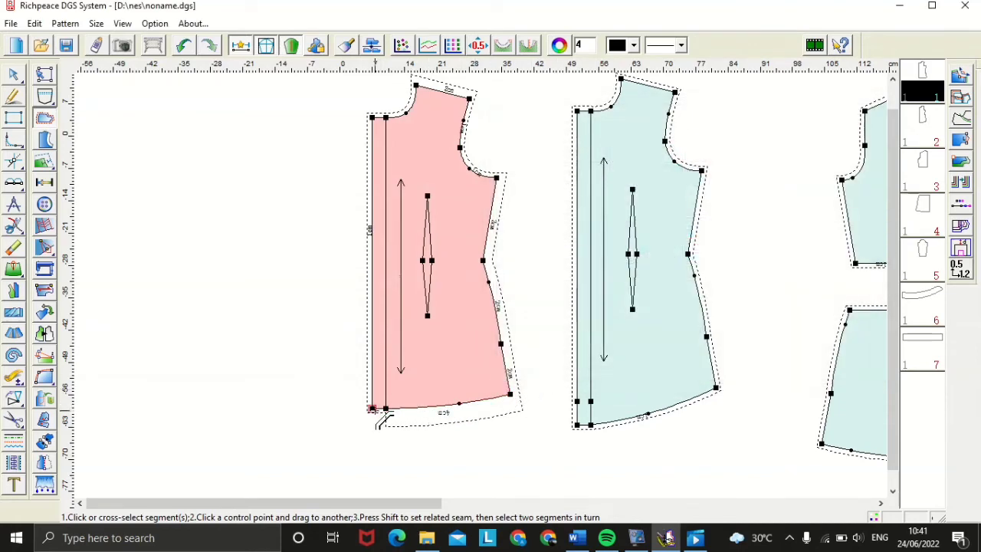
scroll(375, 417, up, 2)
click(502, 282)
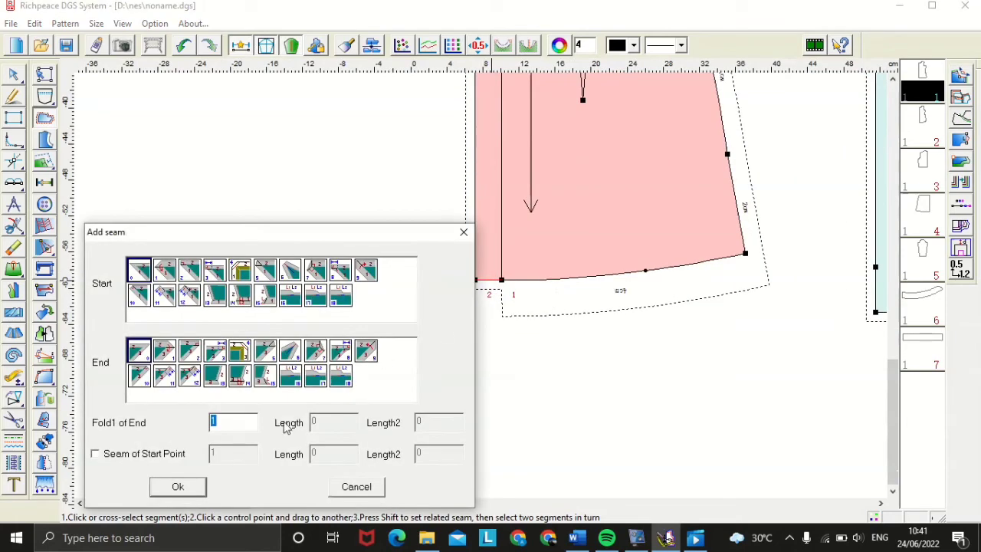
click(179, 483)
Step: Set the seam allowance along the long vertical front edge of front piece 1 to 1 cm
scroll(494, 290, down, 2)
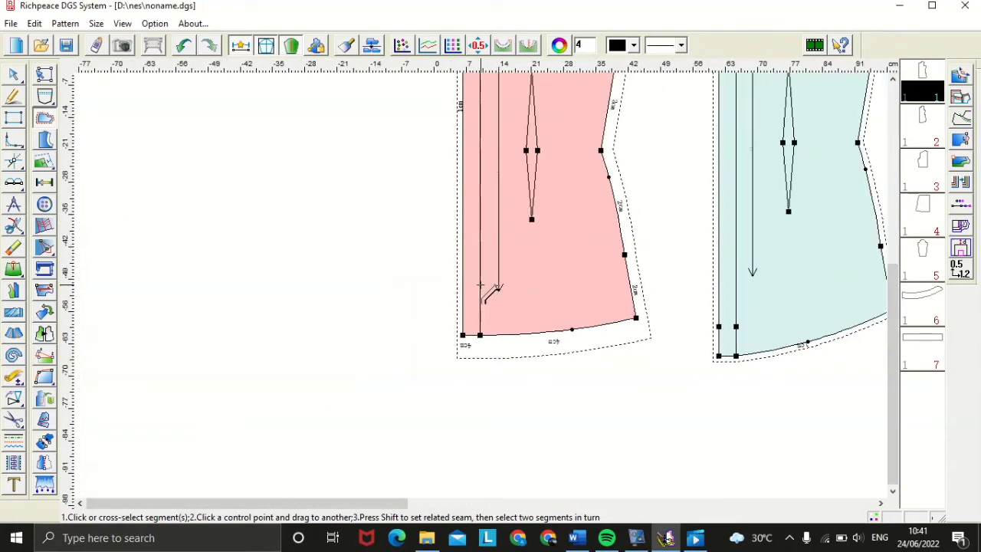
scroll(481, 285, down, 1)
click(467, 257)
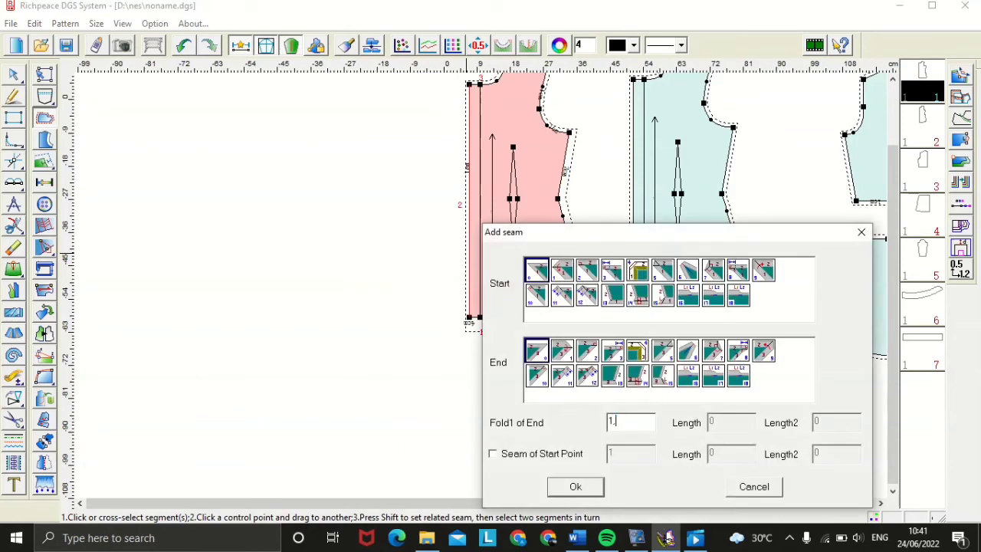
text(1.0)
key(Return)
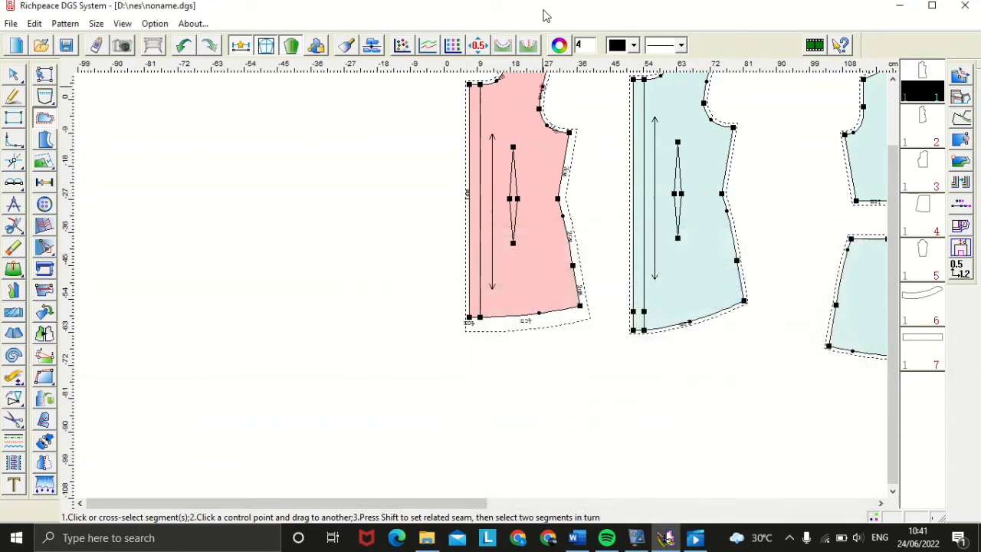
Step: Try to set the seam allowance of the placket's upper edge and the neckline curve on front piece 1 to 1,5
scroll(492, 111, down, 1)
scroll(481, 285, up, 2)
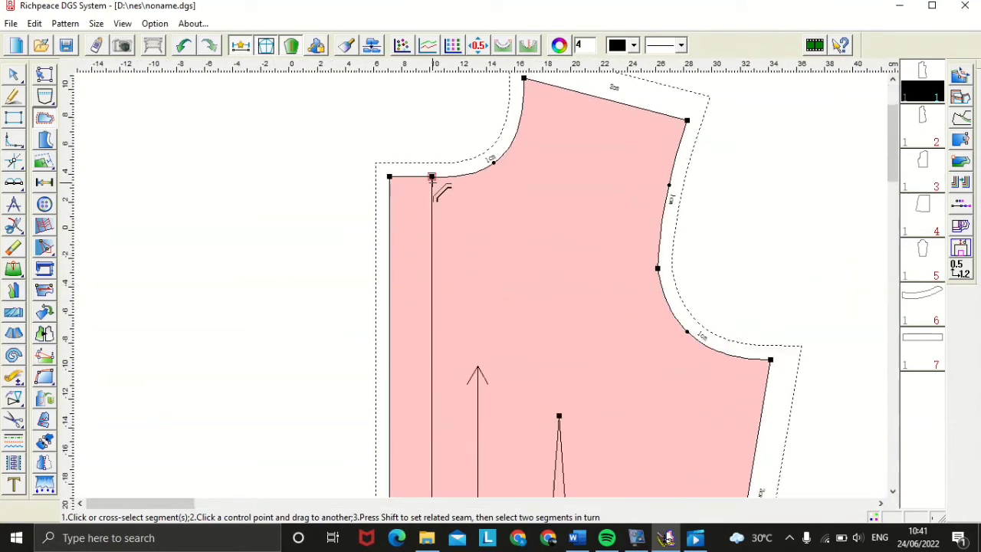
click(414, 179)
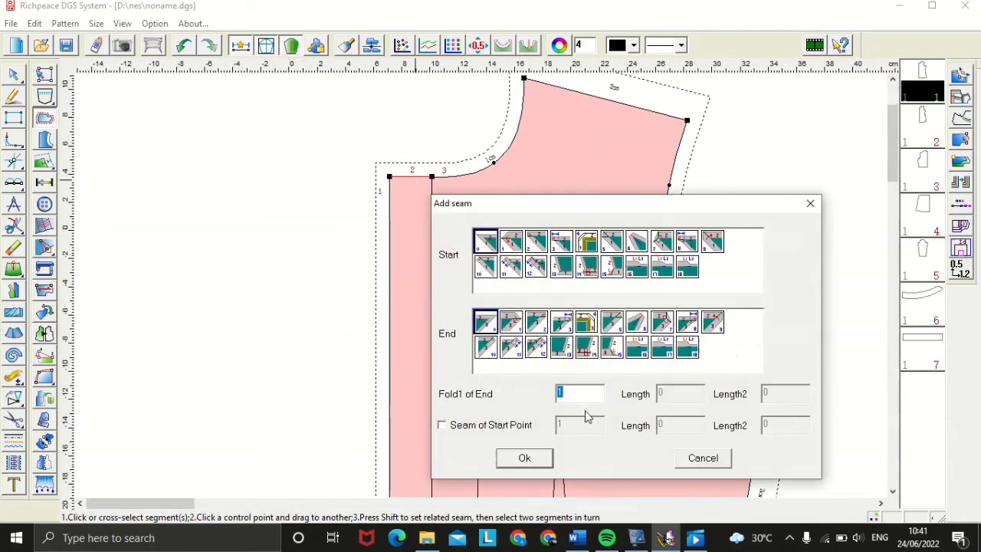
text(,5)
key(Return)
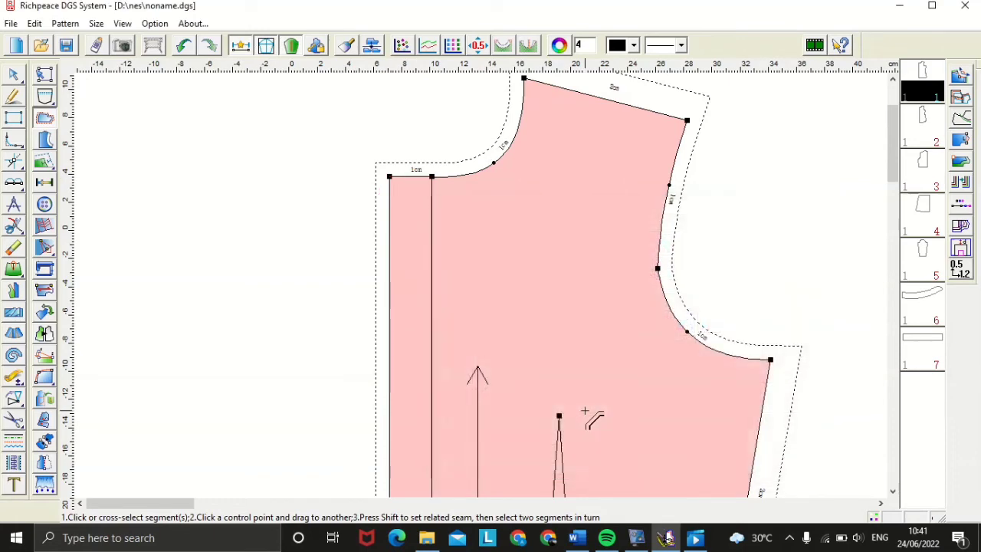
click(456, 177)
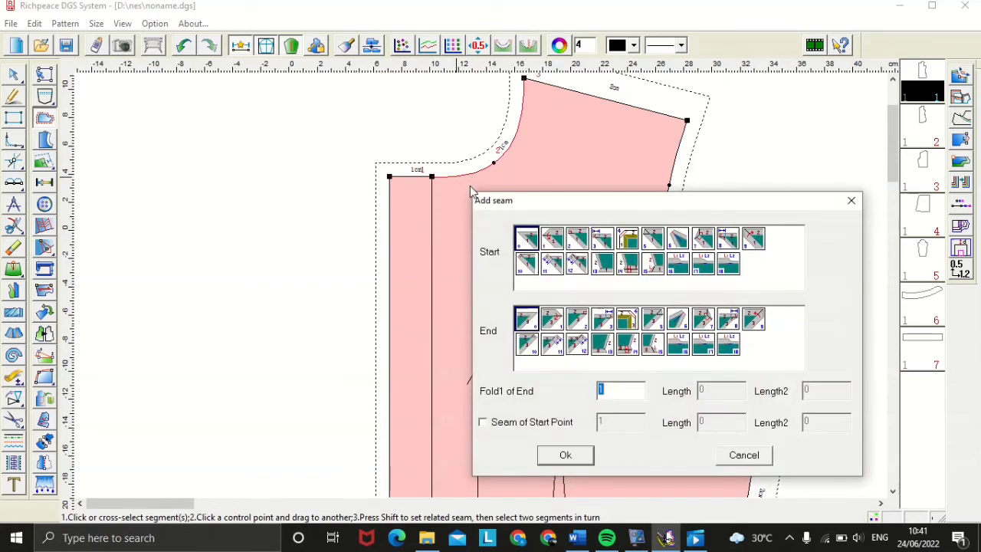
text(1,5)
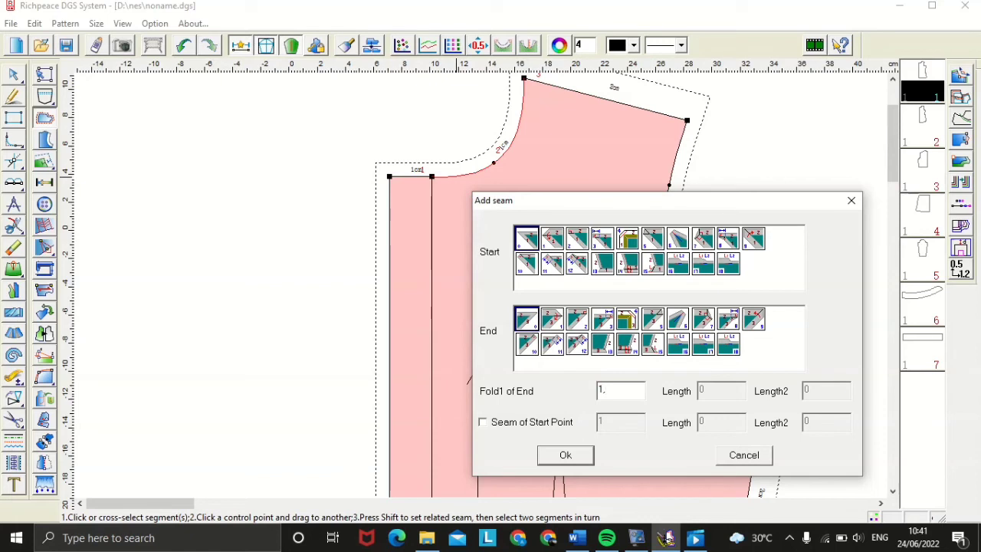
click(582, 458)
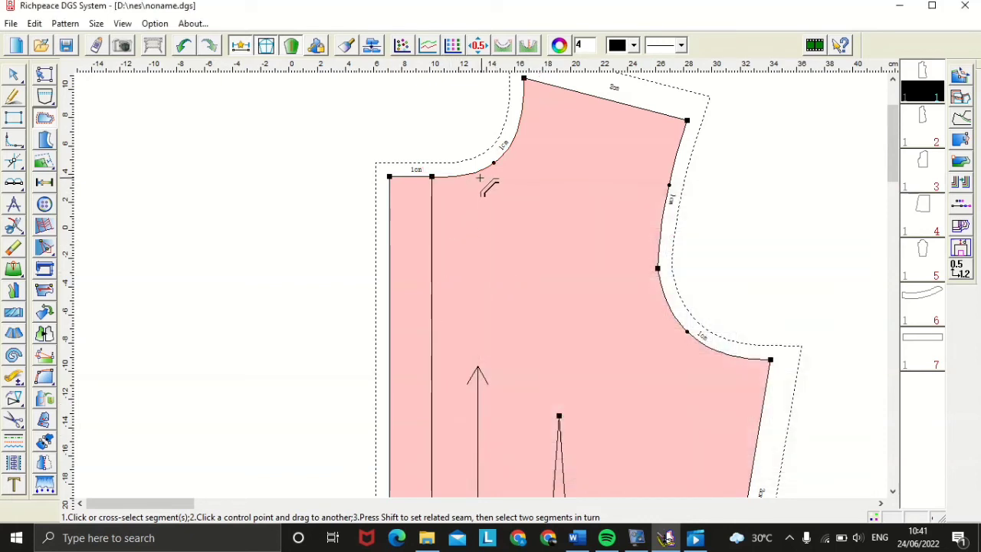
click(514, 126)
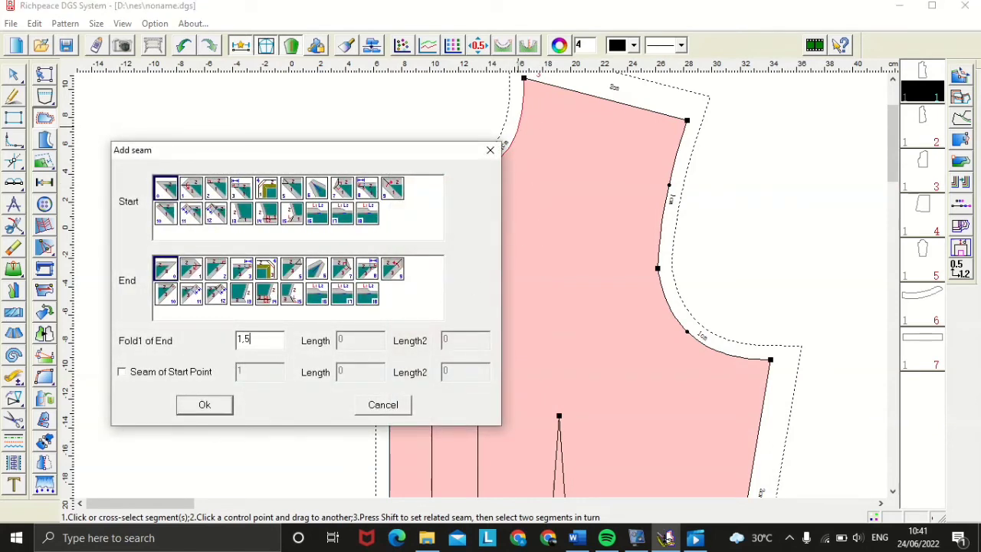
click(204, 406)
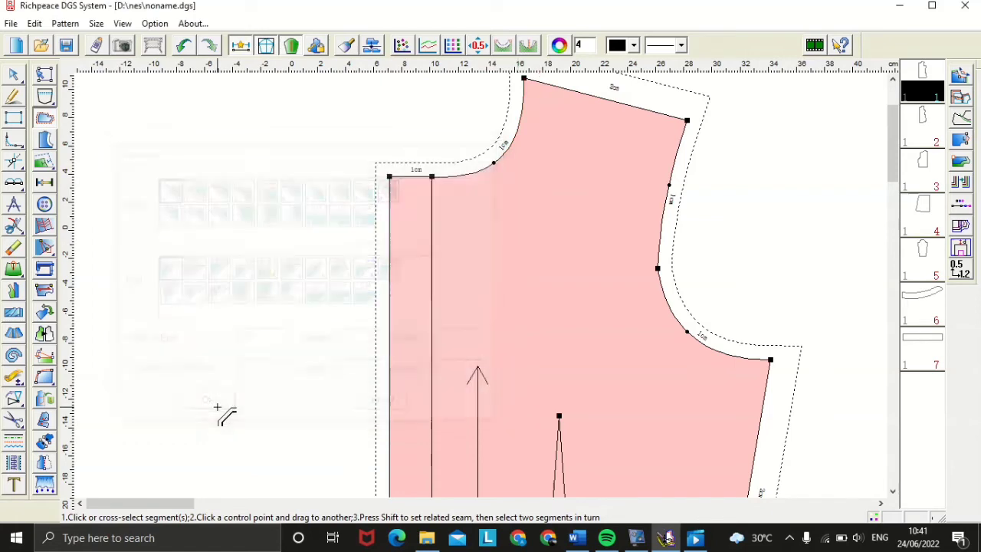
Step: Examine the seam allowances marked around the front, back, sleeve and collar pieces, up close on the sleeve
scroll(486, 293, down, 5)
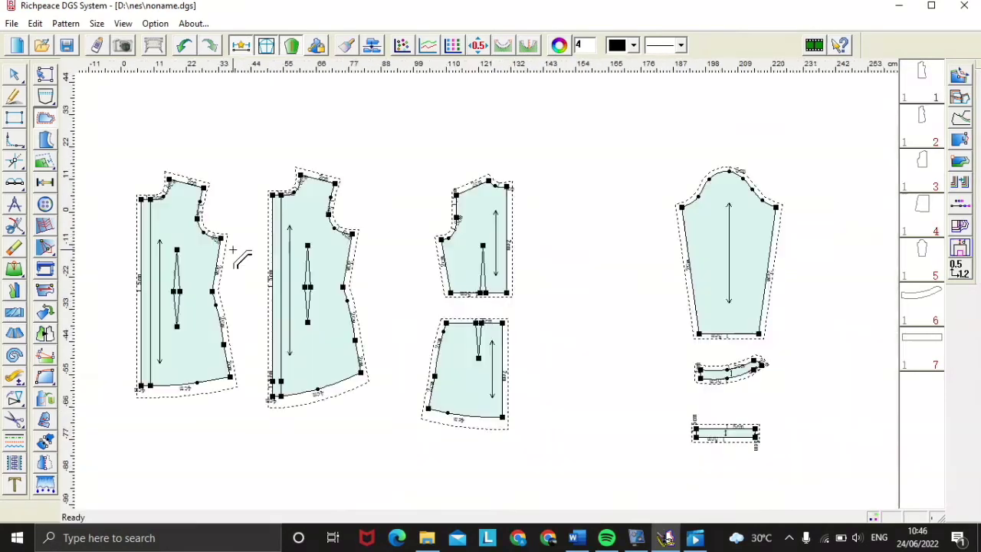
scroll(497, 299, up, 4)
scroll(646, 314, down, 1)
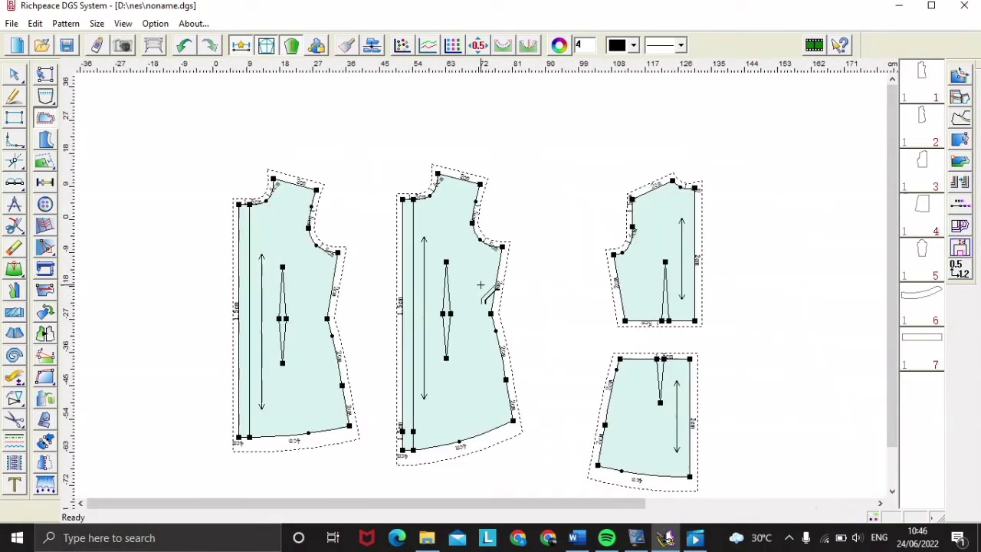
scroll(747, 299, up, 2)
scroll(490, 294, down, 1)
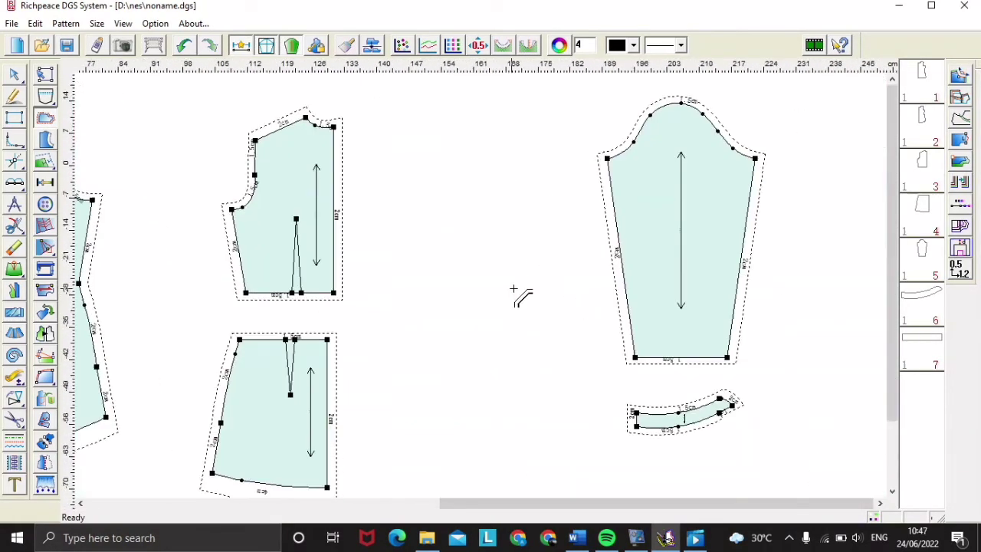
scroll(525, 299, down, 1)
scroll(630, 283, up, 2)
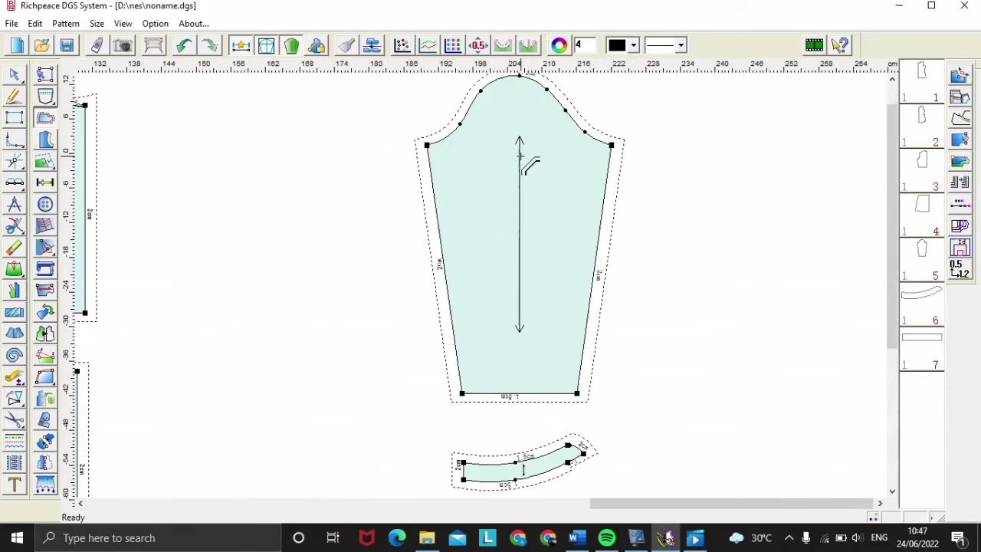
scroll(490, 283, down, 1)
scroll(480, 288, up, 1)
scroll(480, 284, up, 1)
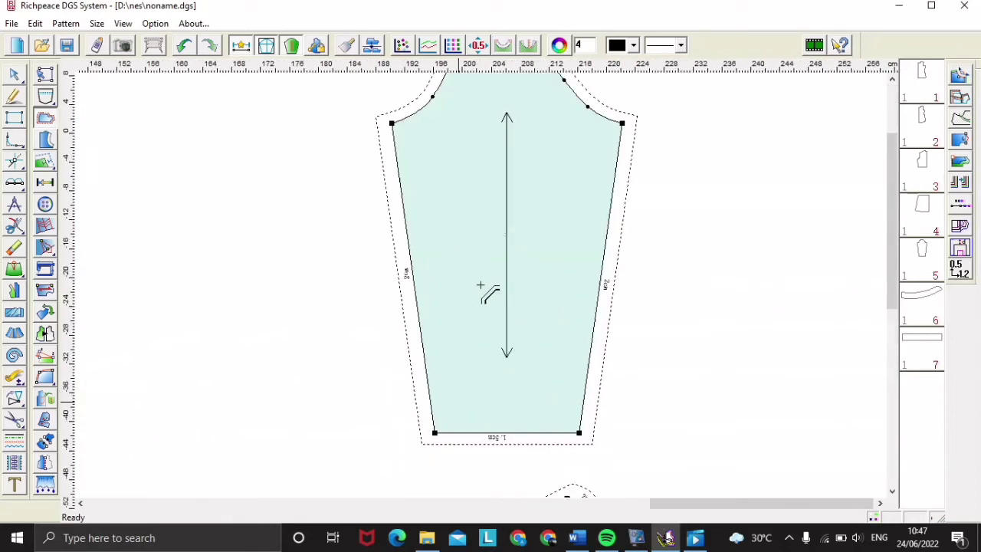
scroll(483, 285, down, 1)
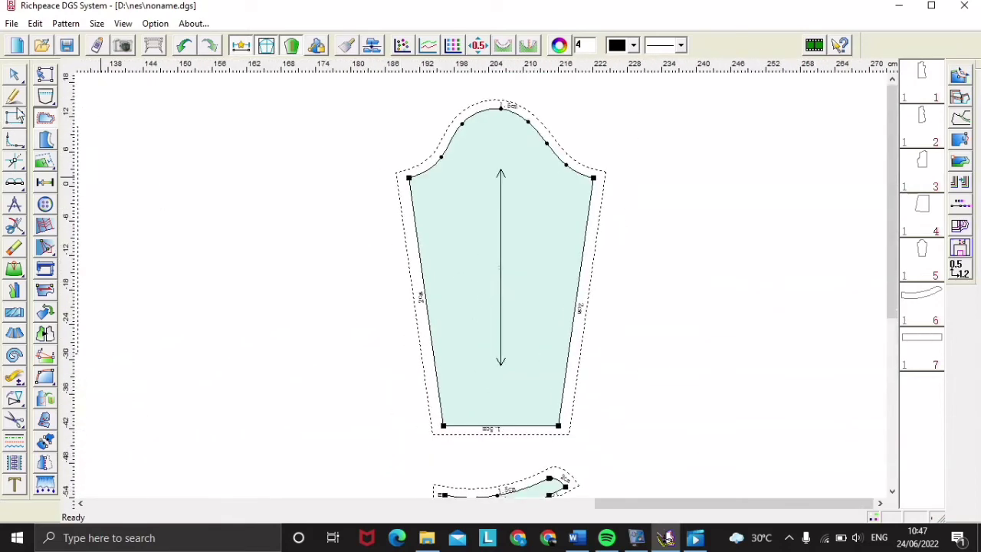
Step: Add three box pleats to the sleeve from cap to hem, with Width 1 at 0 and Width 2 at 5
click(46, 224)
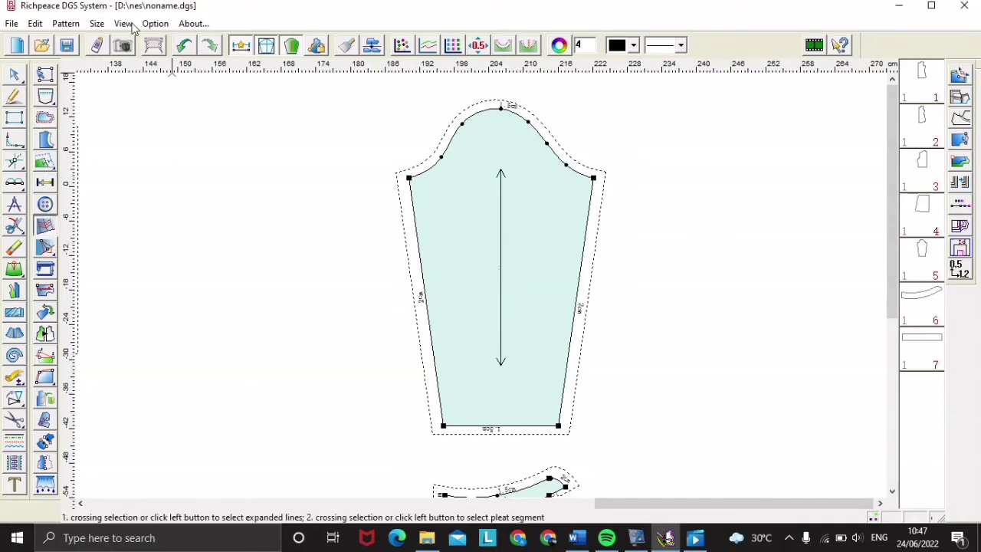
click(511, 426)
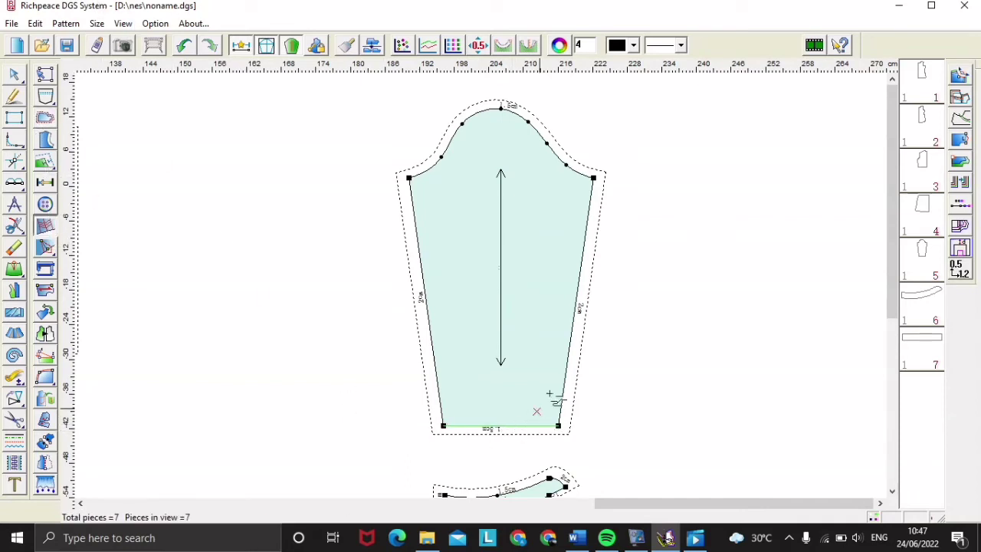
click(490, 112)
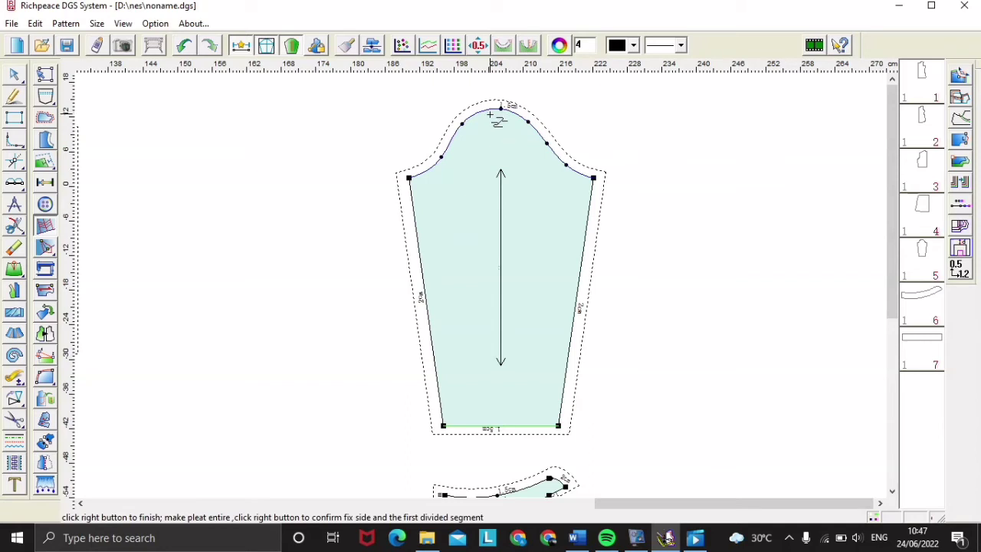
right_click(498, 180)
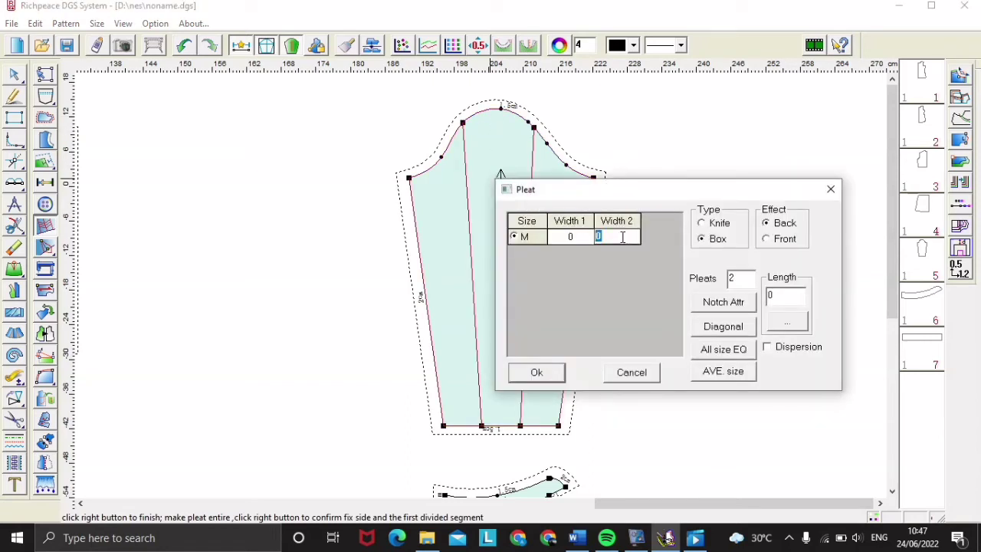
text(3)
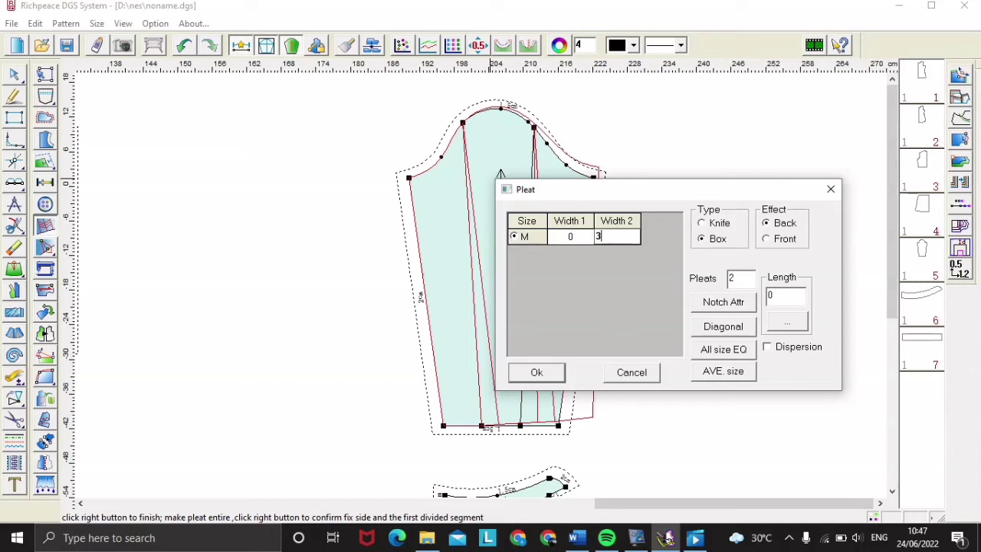
key(BackSpace)
text(5)
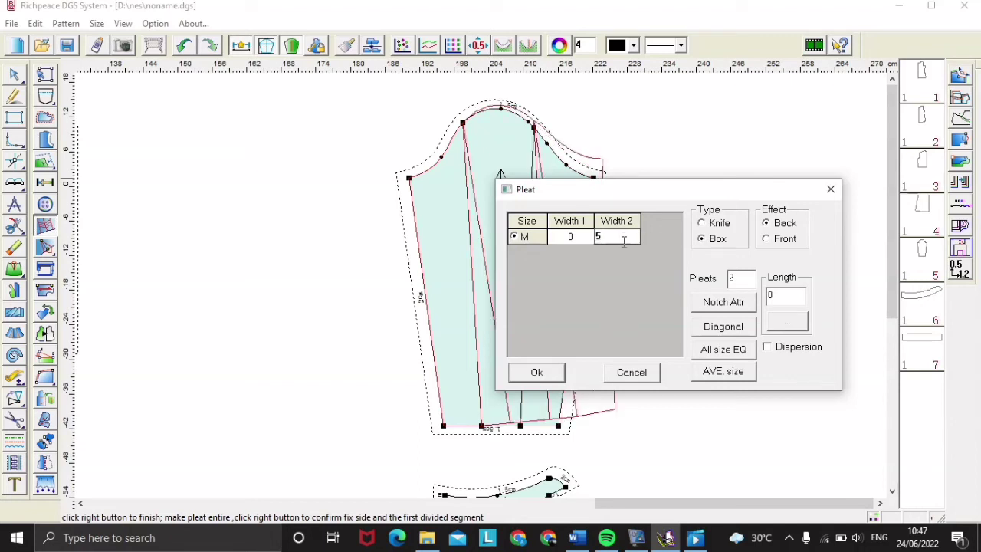
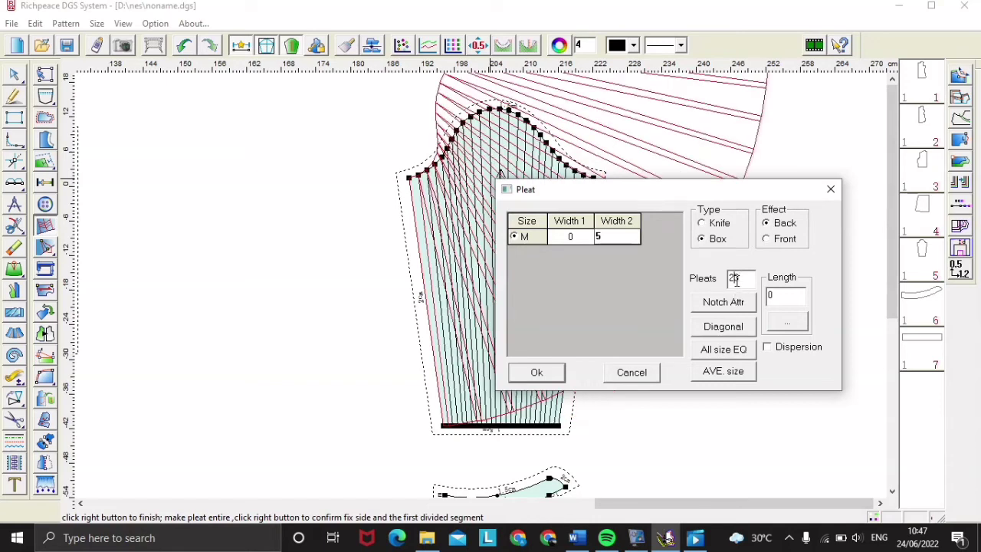
key(BackSpace)
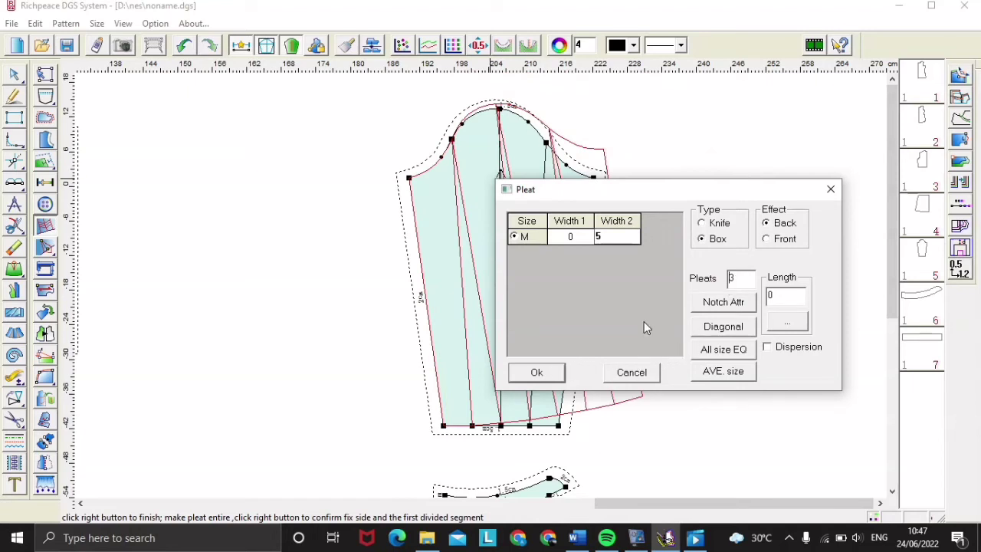
click(536, 373)
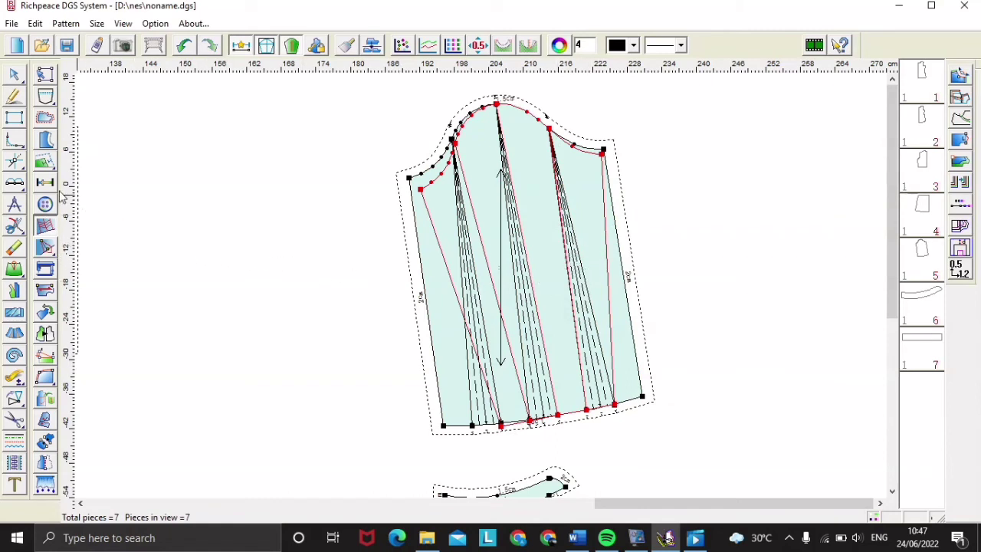
Step: Rotate the pleated sleeve piece so that the two end points of its hem lie level
click(13, 95)
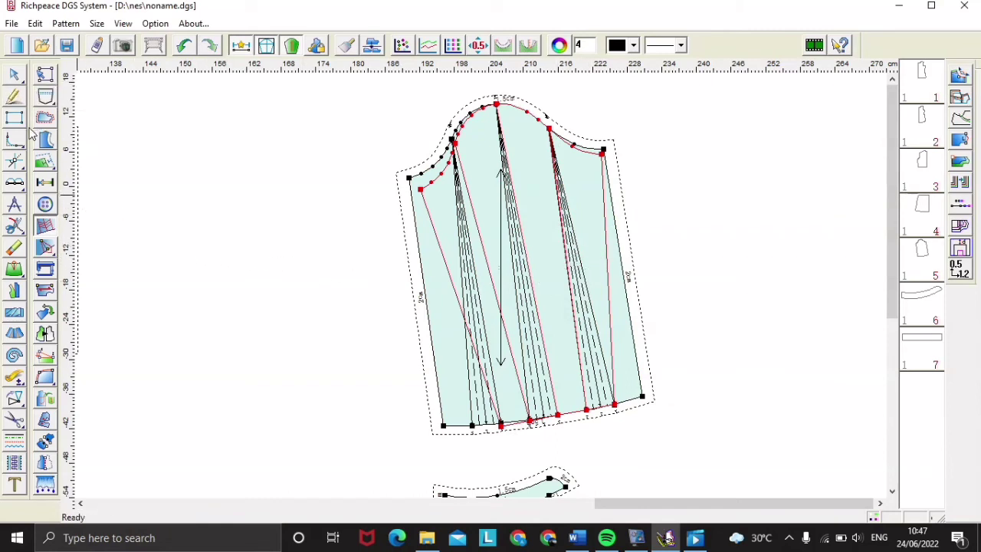
click(44, 311)
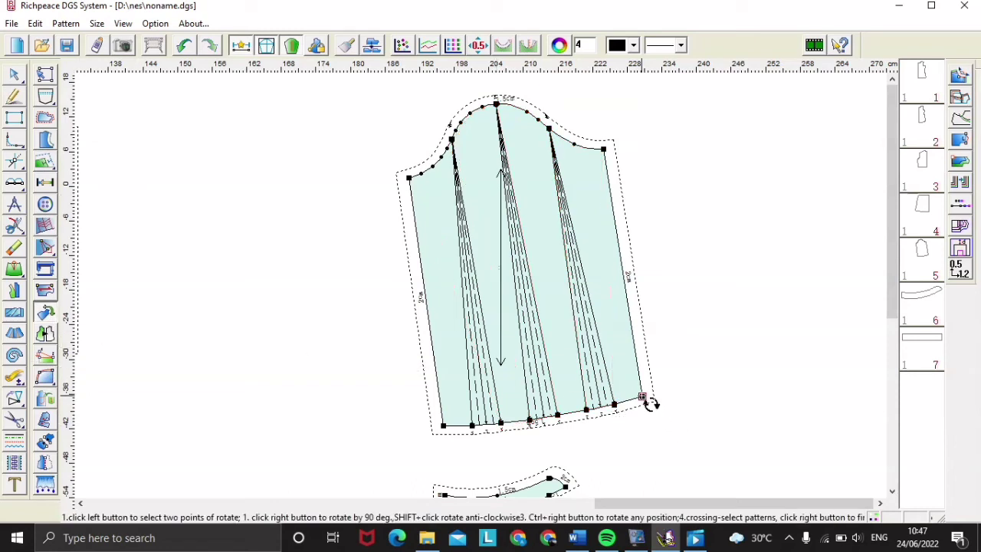
click(642, 397)
click(439, 426)
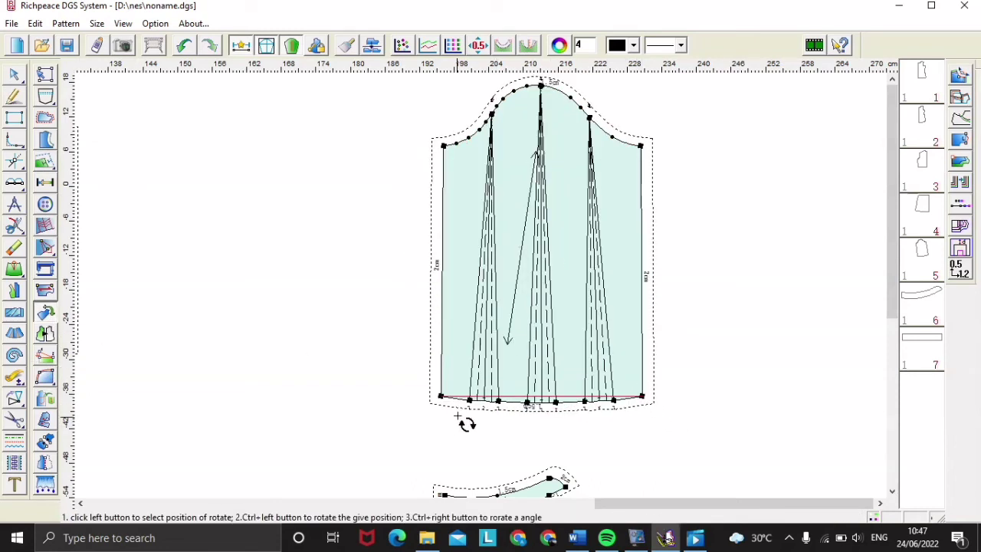
click(512, 377)
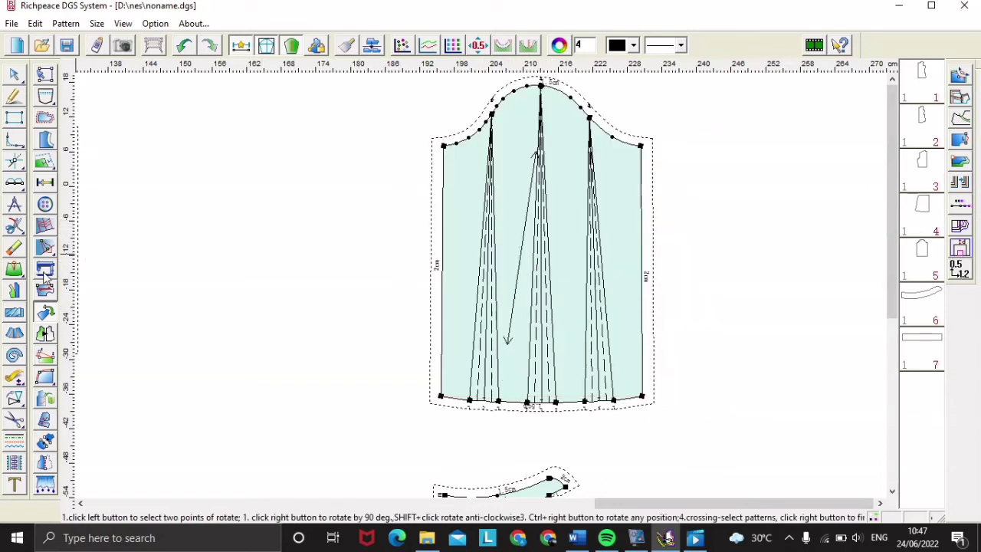
Step: Align the sleeve's grainline with the middle pleat's centre line and place it between the middle and right-hand pleats
mouse_move(46, 256)
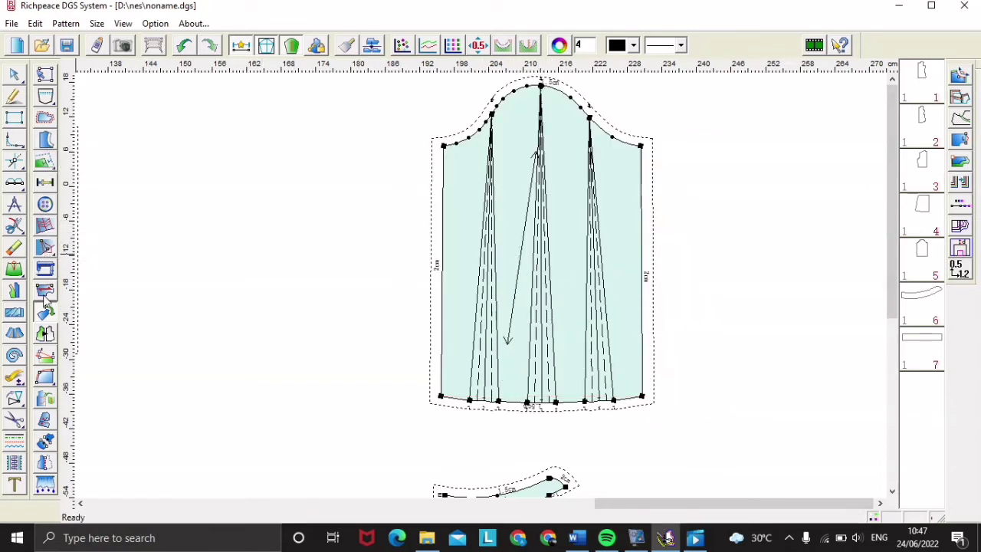
click(45, 290)
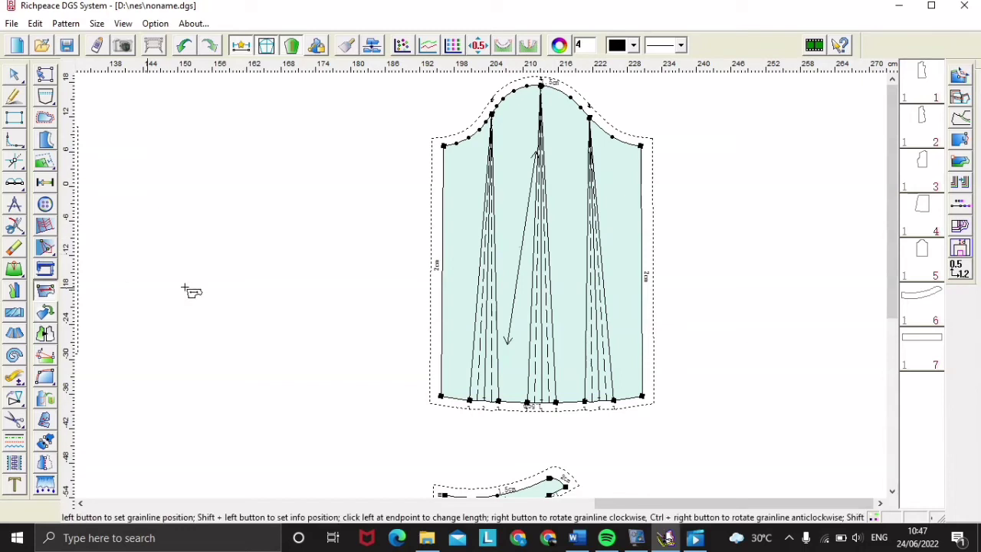
click(543, 90)
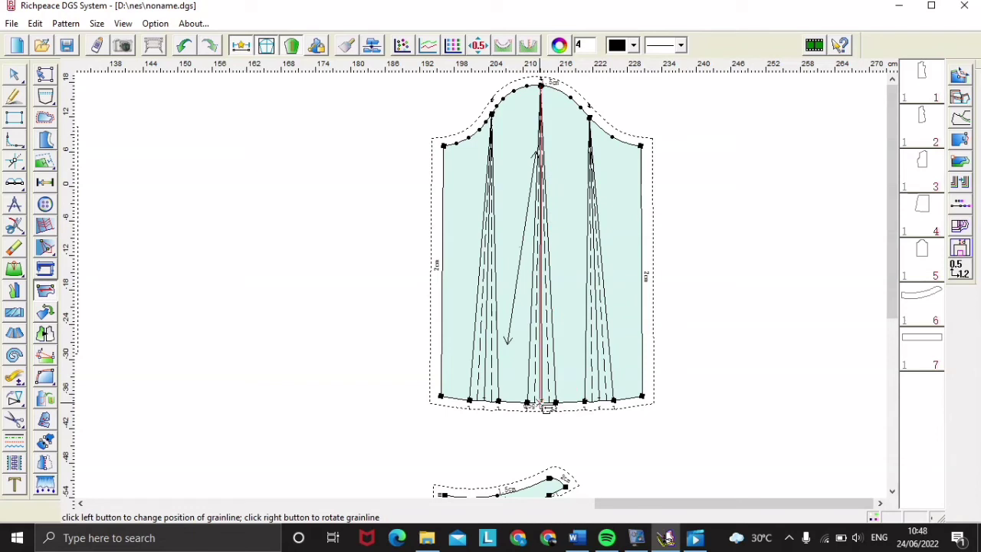
click(549, 407)
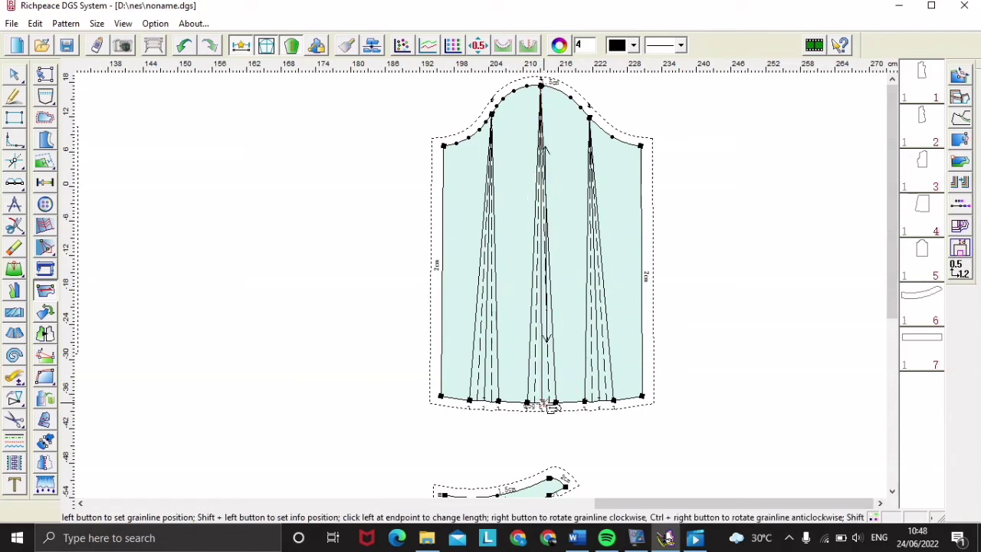
click(571, 312)
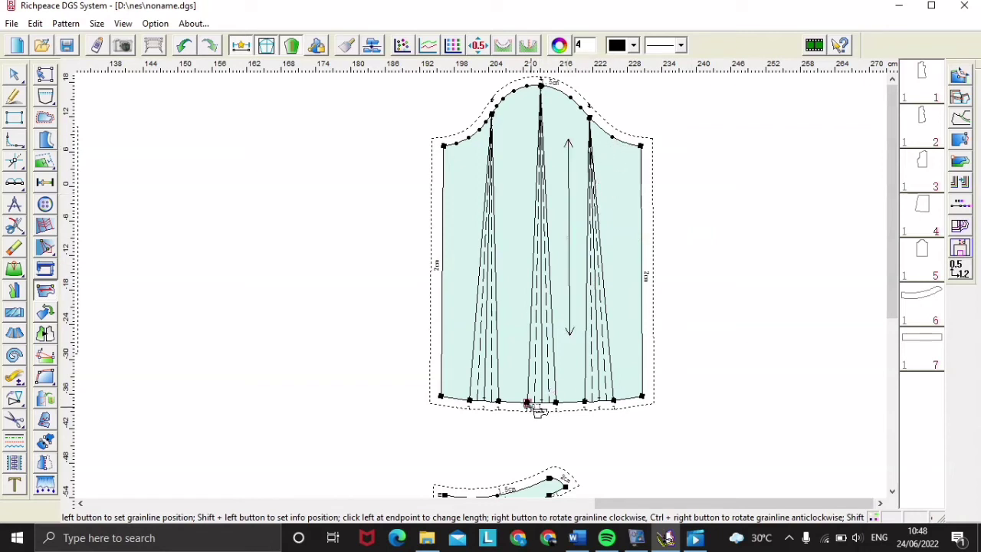
key(minus)
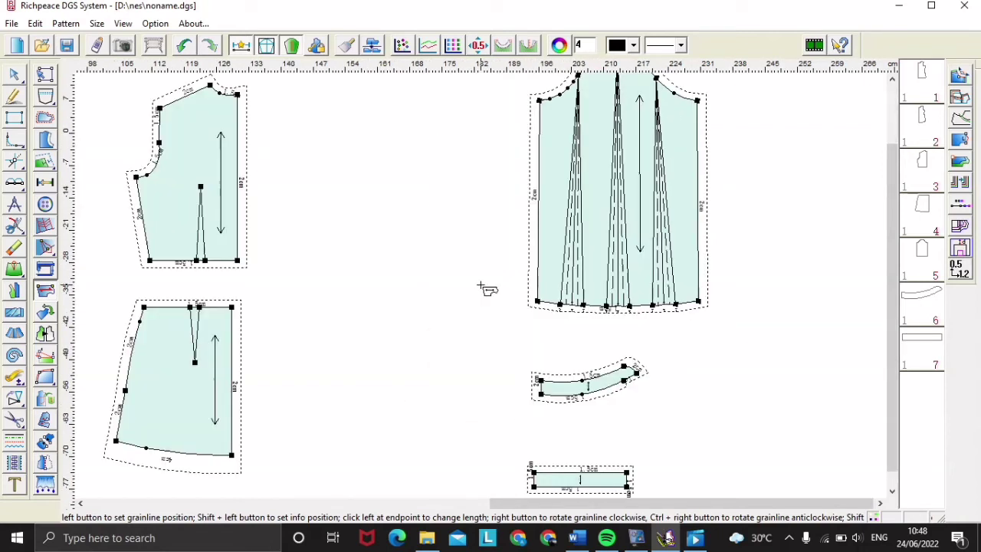
scroll(488, 289, up, 1)
scroll(487, 289, down, 1)
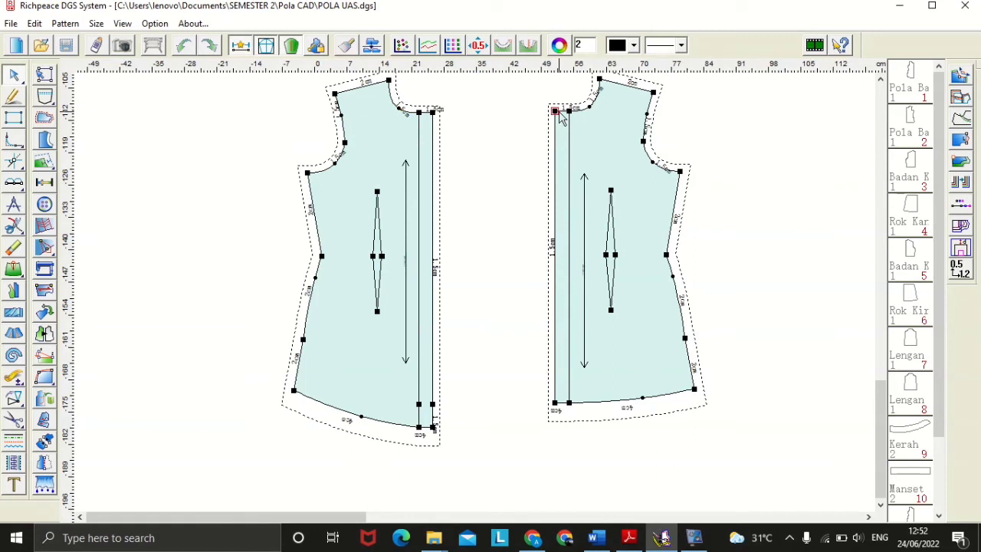
Step: Start drill marks from the upper front-edge corner of the right-hand front piece, with start offsets of 1.5 horizontally and -1.5 vertically
drag(558, 110, 562, 115)
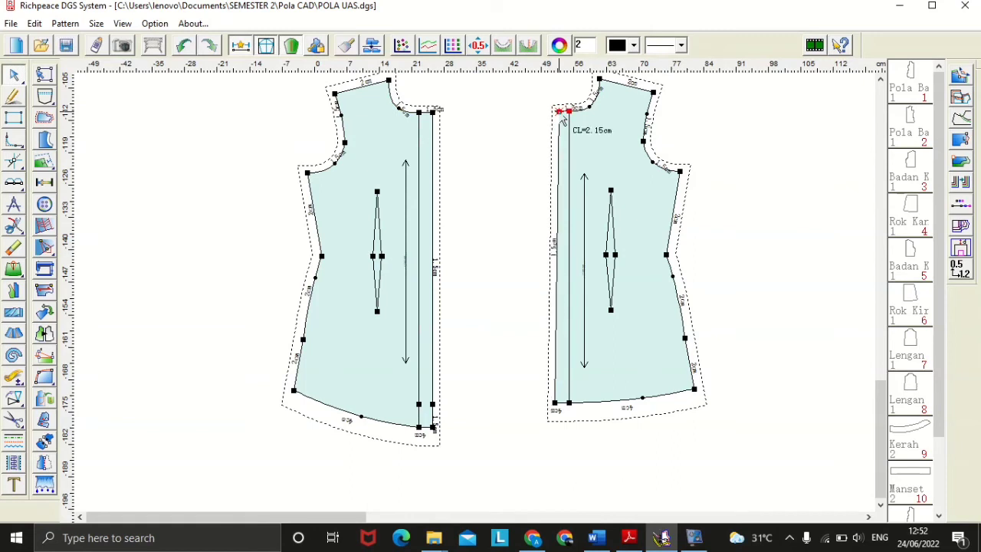
key(ctrl+z)
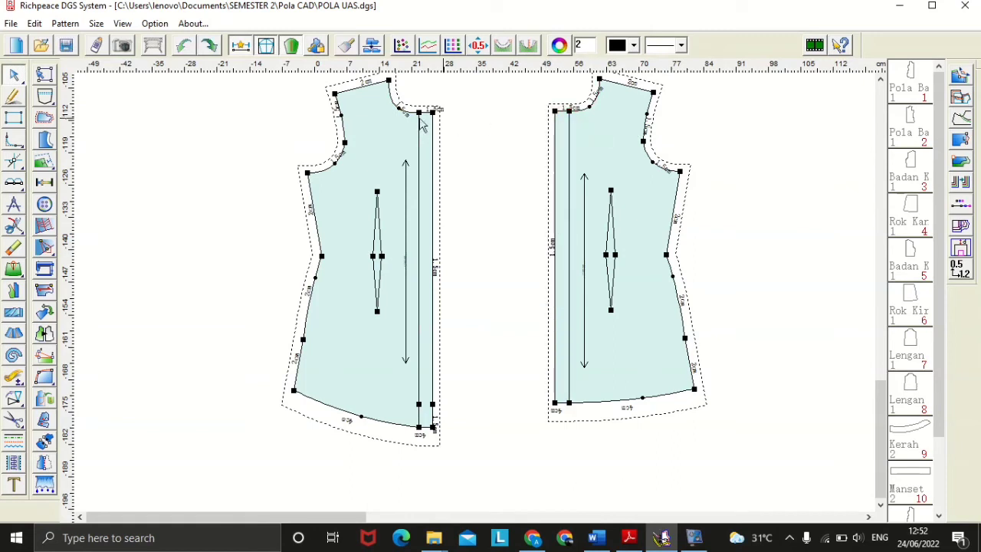
click(44, 204)
click(557, 110)
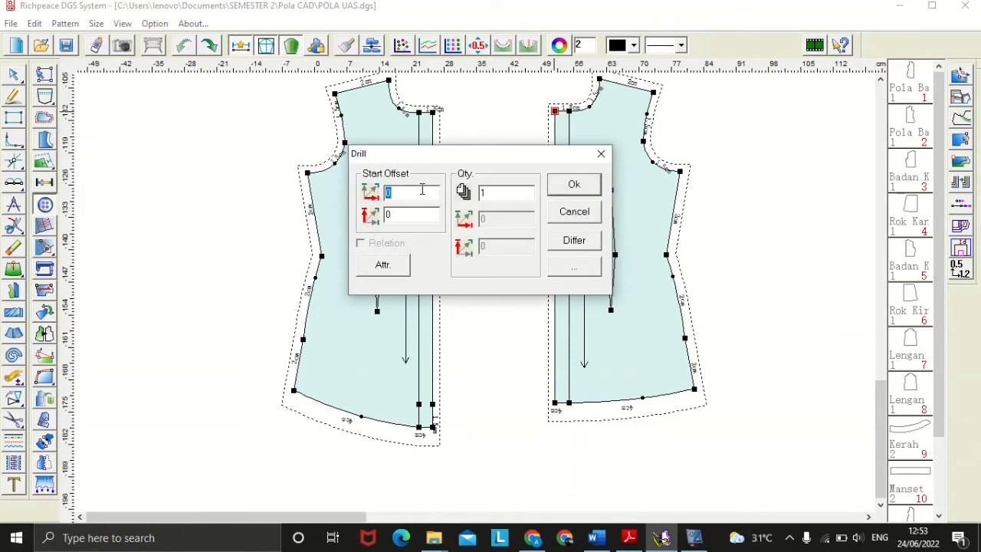
text(1.5)
click(416, 217)
key(BackSpace)
text(-1.5)
Step: Set the drill quantity to 8 with a vertical spacing of -8 and place the marks along the placket
click(486, 191)
key(BackSpace)
text(8)
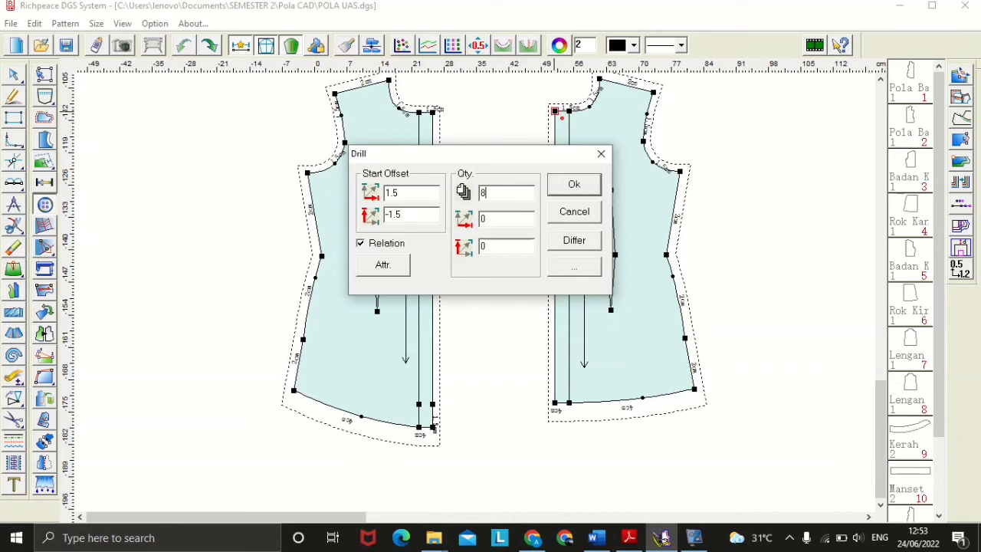
click(497, 246)
key(BackSpace)
text(-8)
click(575, 190)
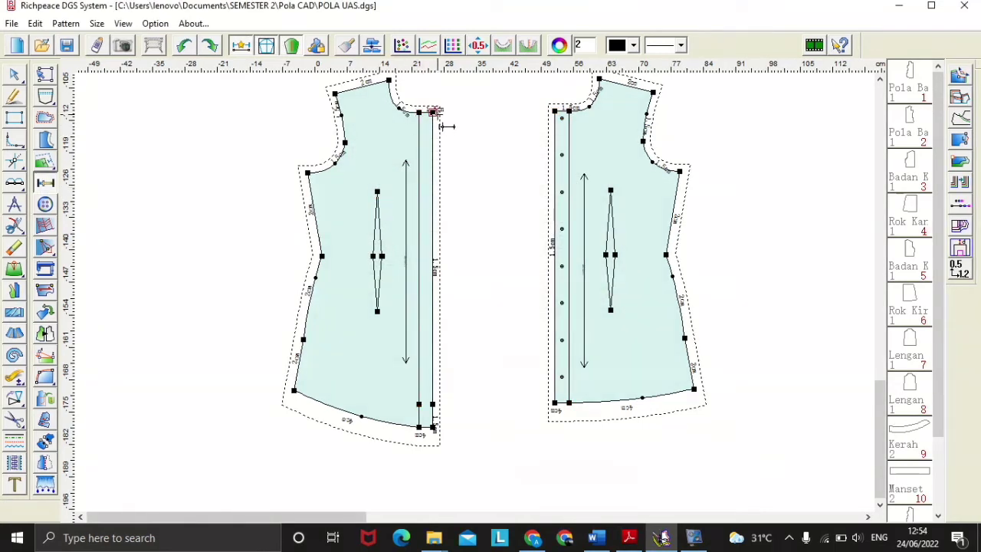
Step: Start buttonholes from the upper front-edge corner of the left-hand front piece, with both start offsets set to -1.5
click(435, 113)
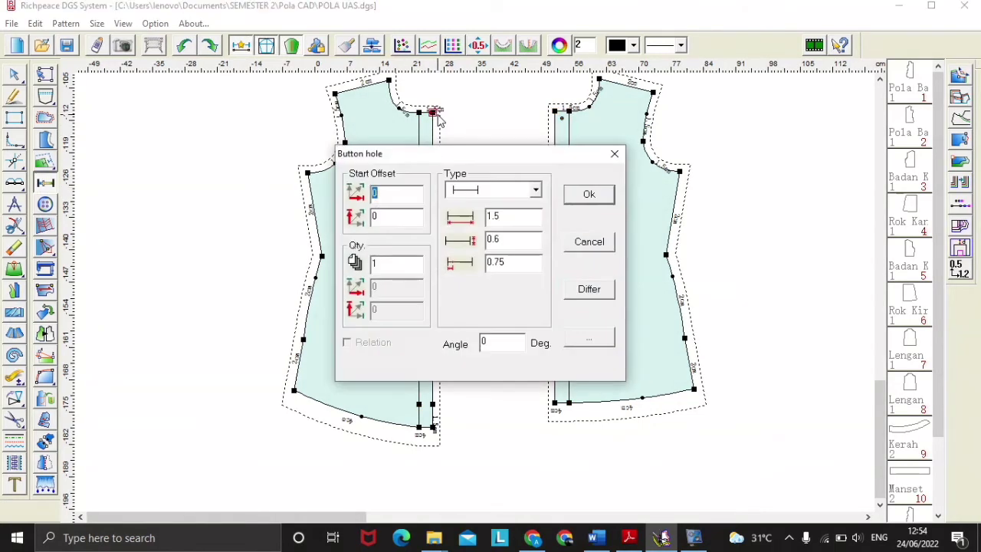
text(-1)
click(404, 225)
key(BackSpace)
text(01)
key(BackSpace)
key(BackSpace)
text(-1.5)
click(399, 195)
text(.5)
Step: Set the buttonhole quantity to 9 with a vertical spacing of -8 and place them along the placket
click(389, 268)
key(BackSpace)
text(9)
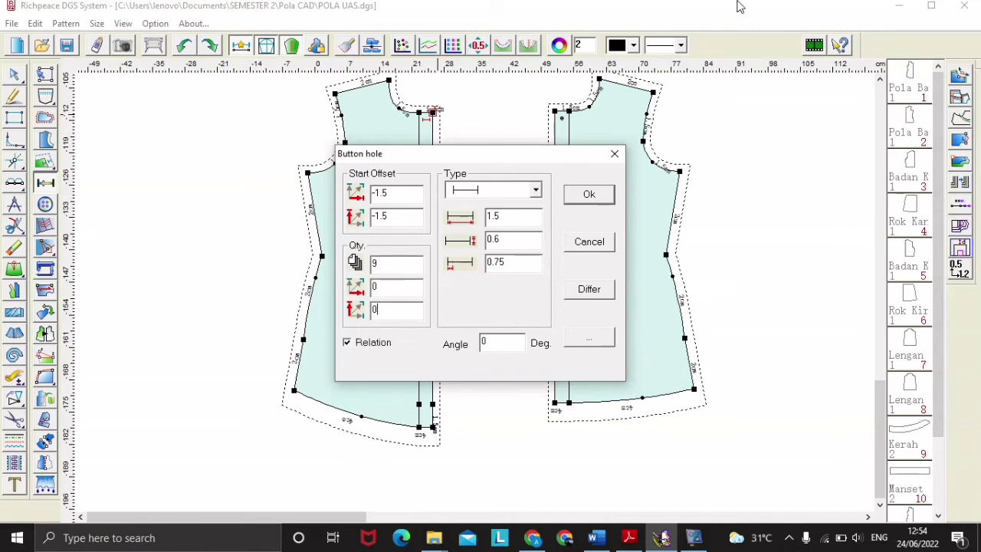
key(BackSpace)
text(-8)
key(BackSpace)
text(8)
click(586, 196)
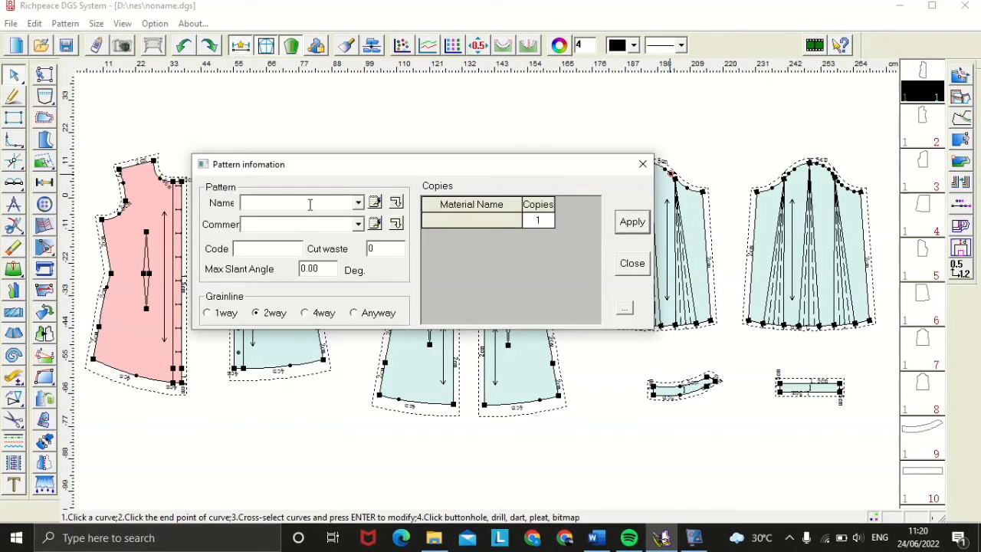
Step: Enter "Pola Badan Kanan Depan" as the name of the left-hand front piece
text(Pola)
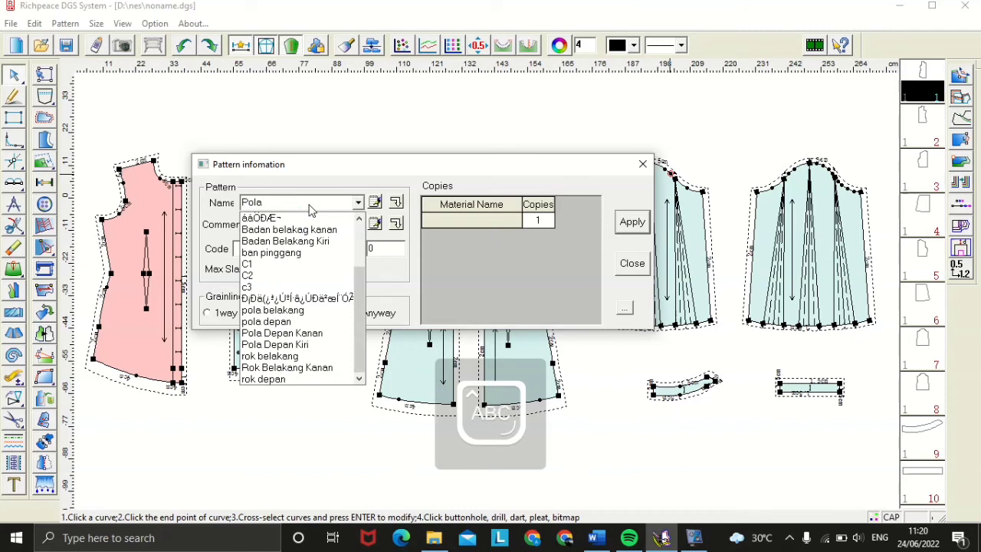
text( Bada)
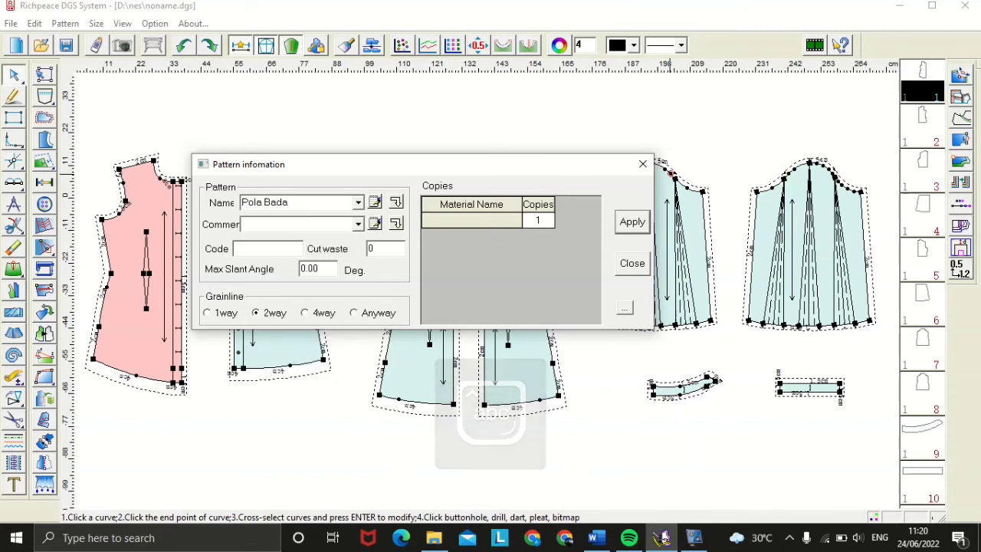
text(n K)
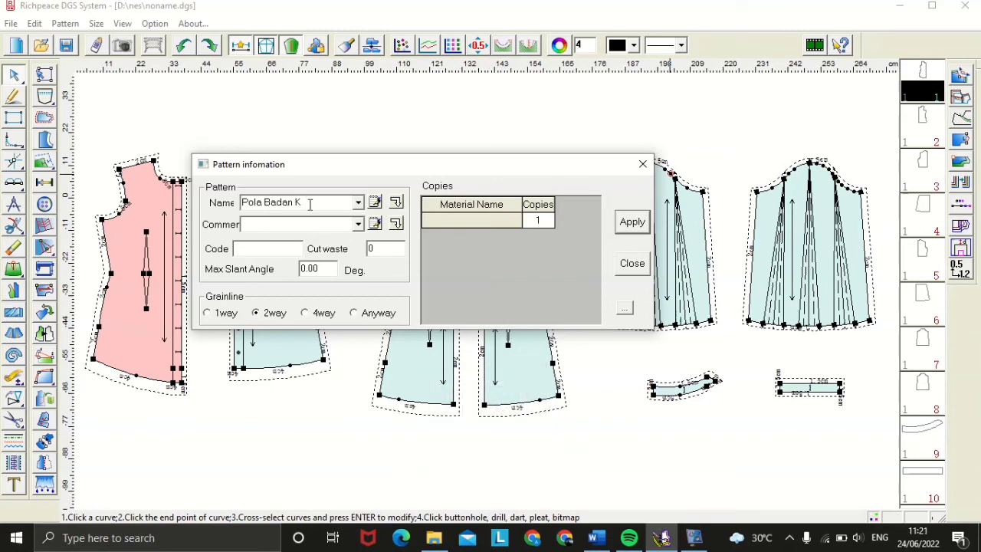
text(anan D)
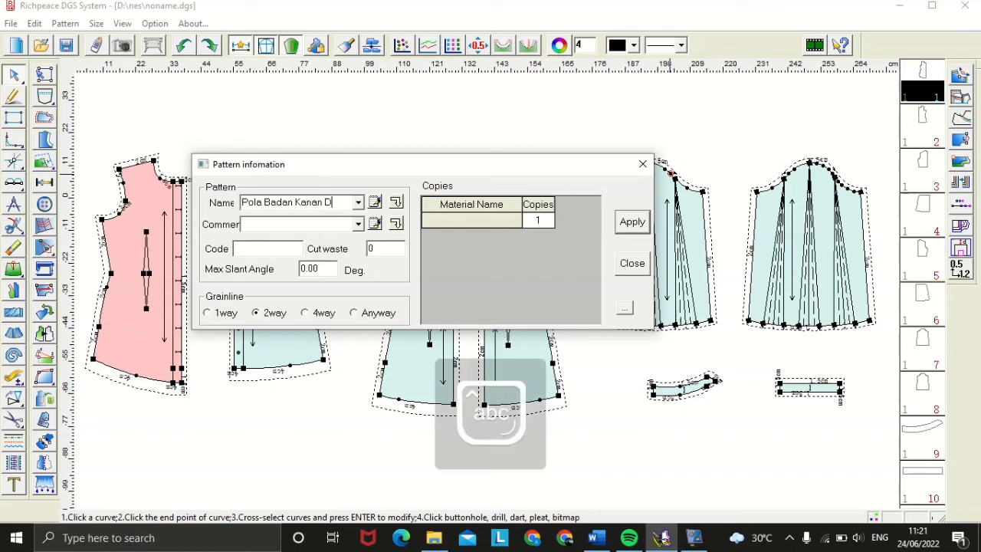
text(epa)
text(n)
Step: Reorder the end of the left-hand front piece's name so it reads "Pola Badan Depan Kanan"
key(BackSpace)
key(BackSpace)
key(BackSpace)
key(BackSpace)
key(BackSpace)
key(BackSpace)
key(BackSpace)
key(BackSpace)
key(BackSpace)
key(BackSpace)
key(BackSpace)
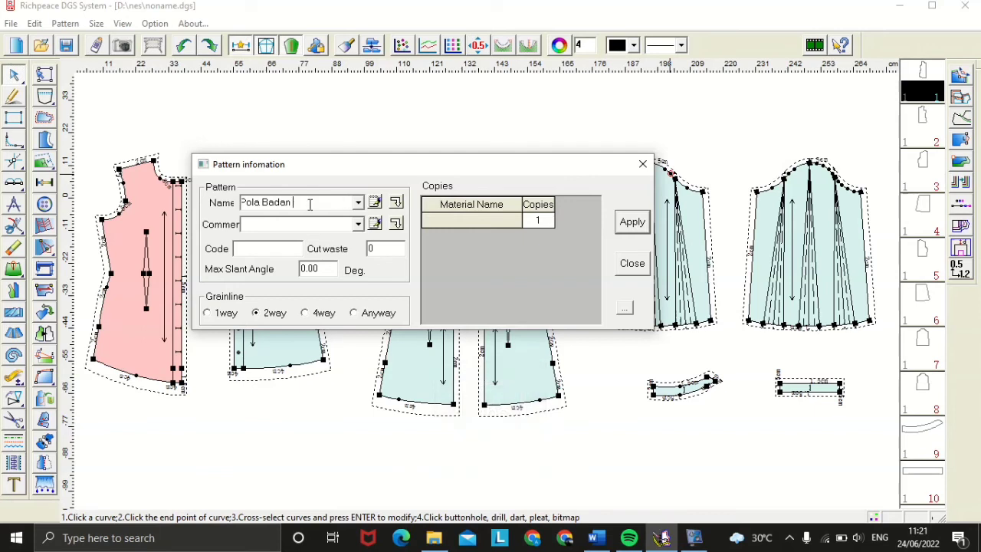
key(Caps_Lock)
text(D)
key(Caps_Lock)
text(epan)
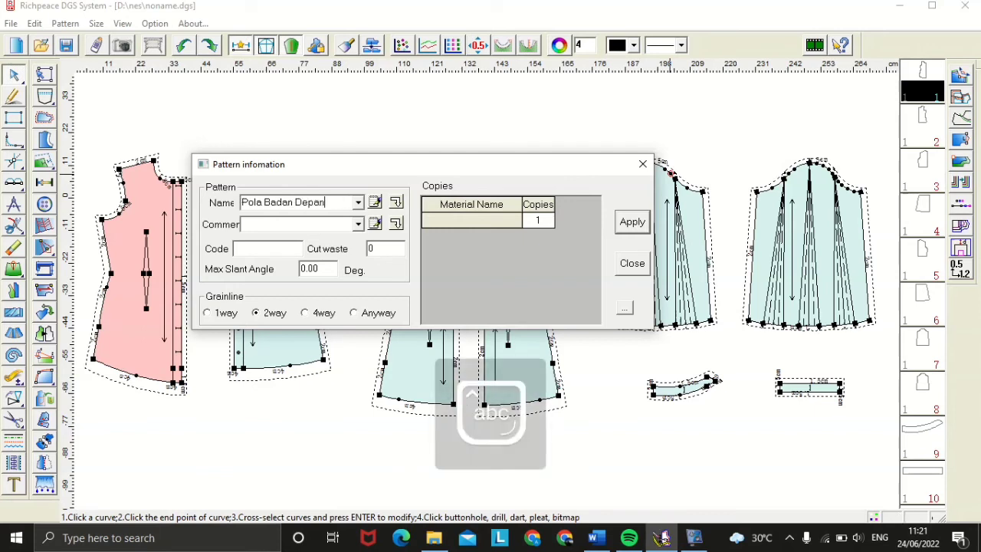
key(Caps_Lock)
text(K)
key(Caps_Lock)
text(anan)
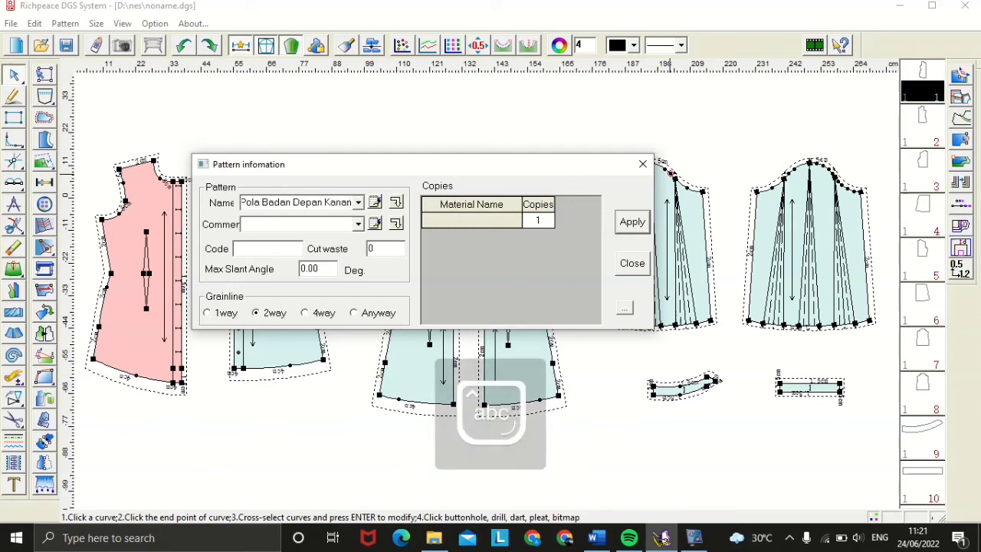
Step: Set the left-hand front piece's material to "KATUN POLOS" and apply its pattern information
click(470, 220)
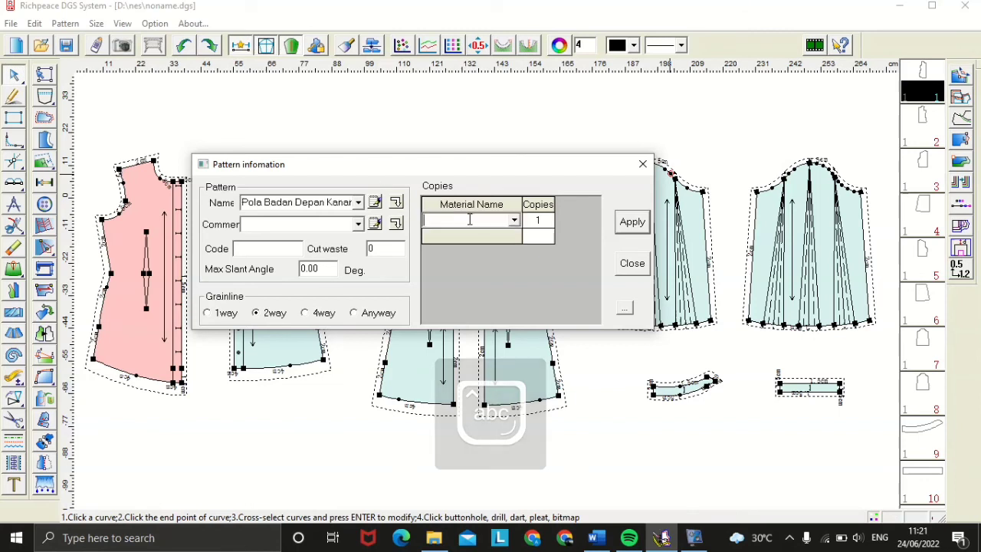
key(Caps_Lock)
text(K)
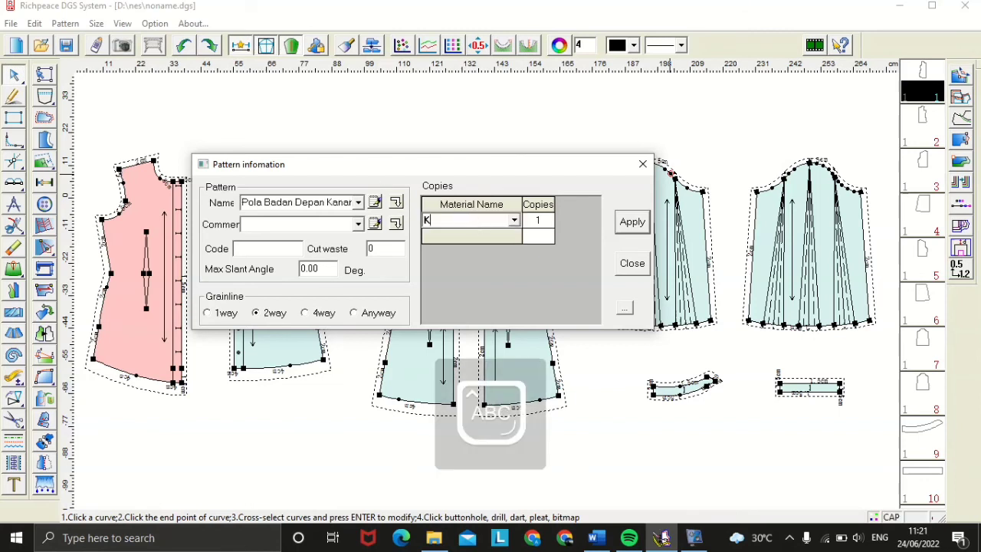
text(ATUN POLOS)
click(631, 221)
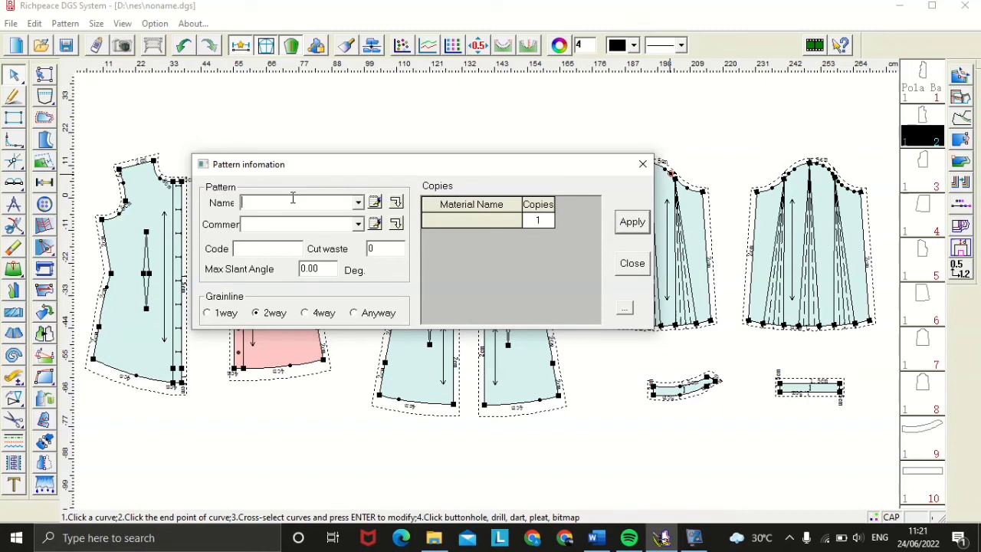
Step: Name the right-hand front piece "Pola Badan Depan Kiri", set its material to "KATUN GARIS" and apply the information
text(P)
key(Caps_Lock)
text(ola B)
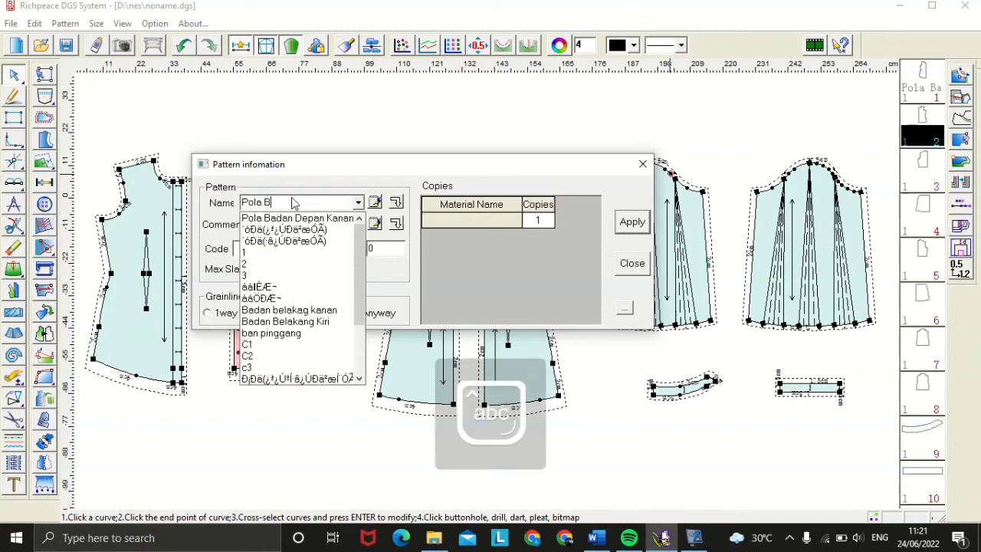
text(adan Depan Kiri)
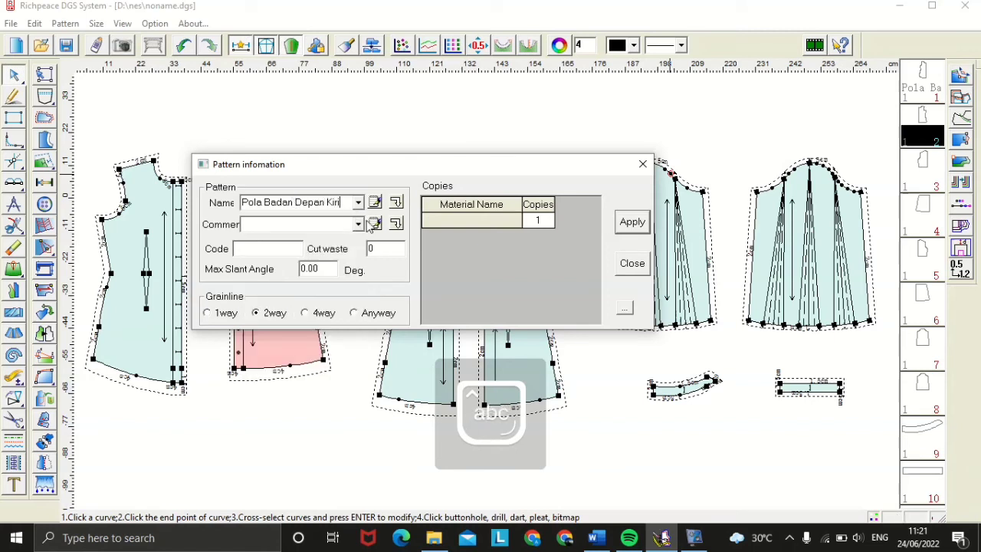
click(456, 221)
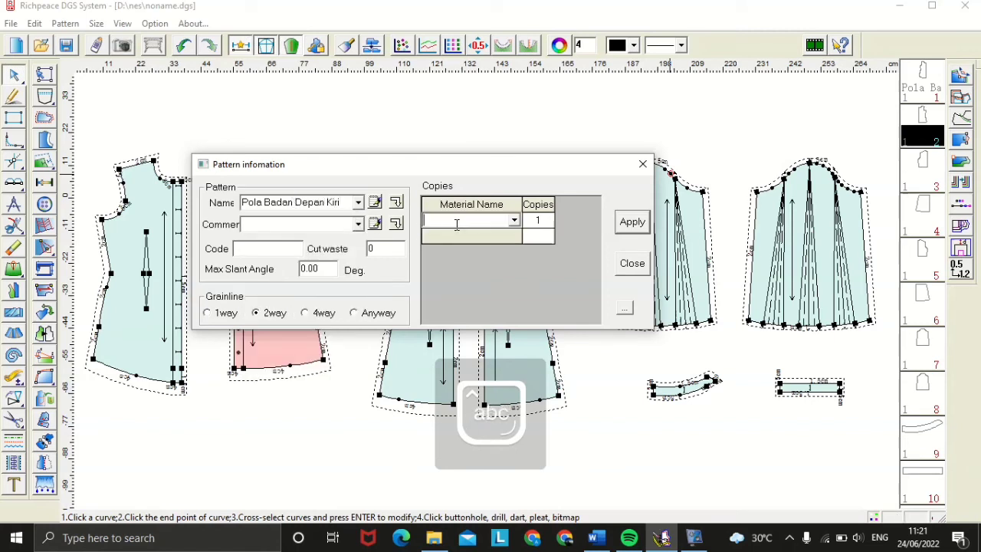
key(Caps_Lock)
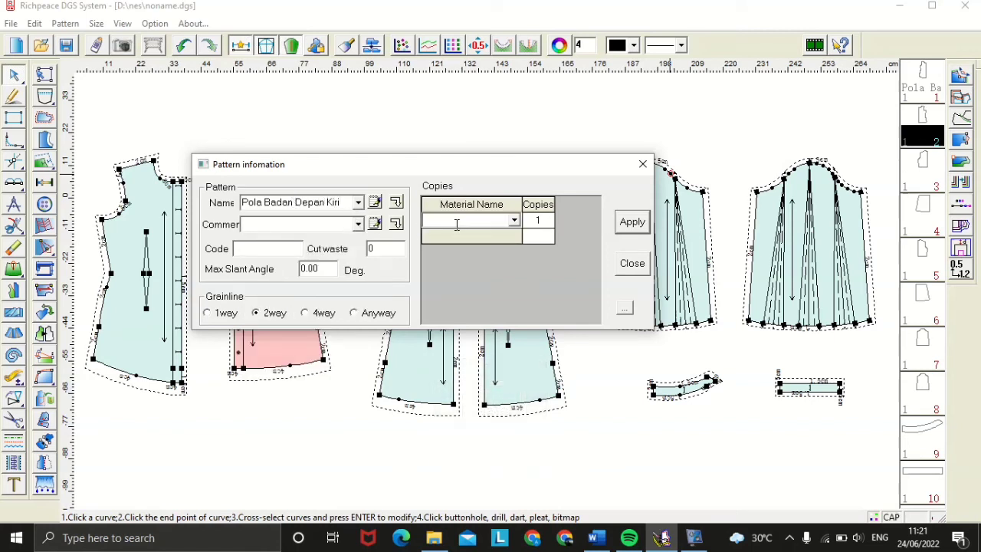
text(KATUN GARIS)
click(633, 222)
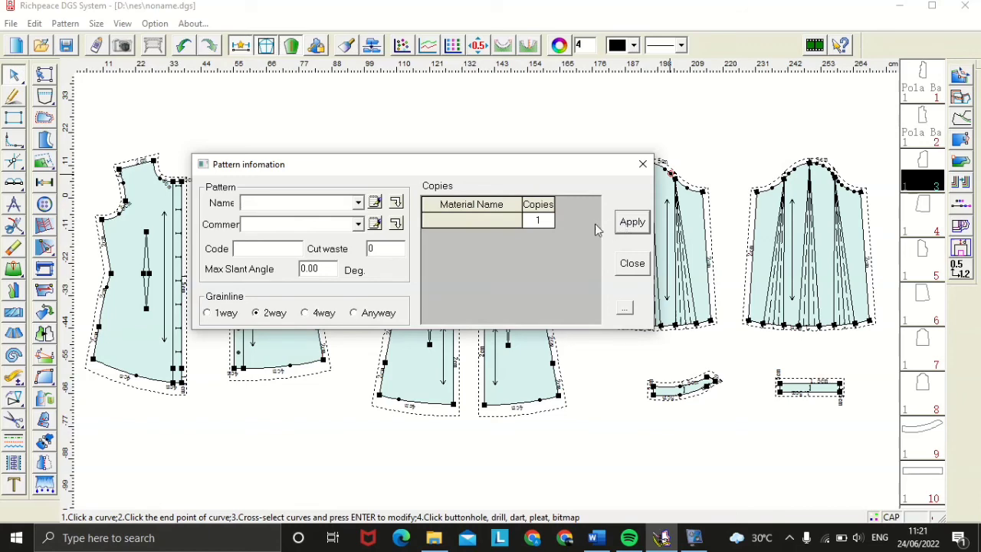
Step: Move the pattern information dialog clear of the upper back pieces and begin the third piece's name with "Badan"
drag(429, 164, 443, 301)
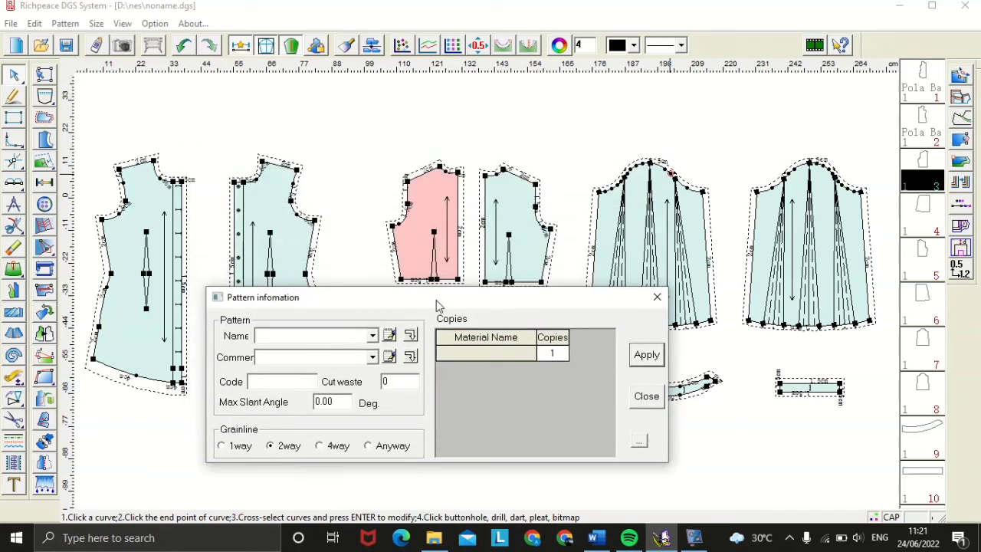
text(B)
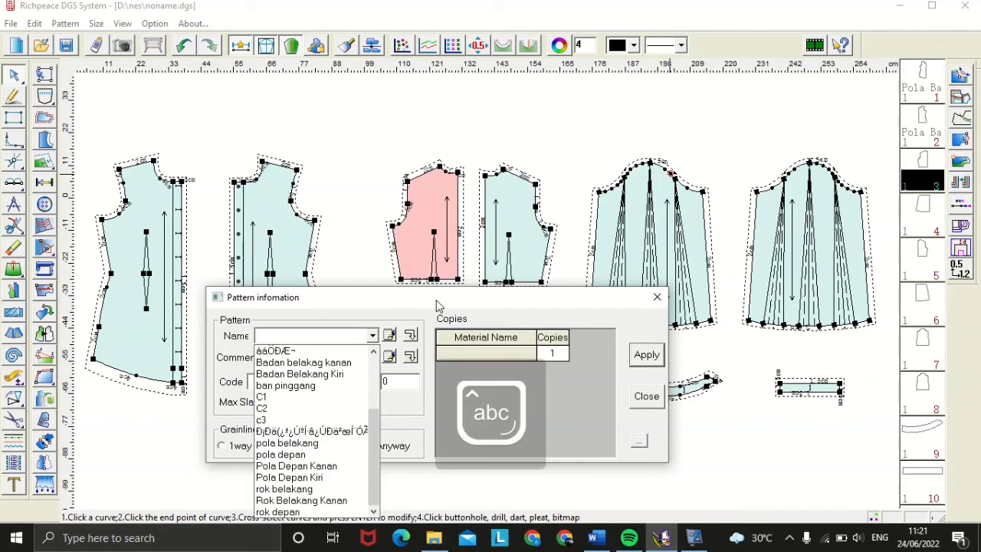
text(adan)
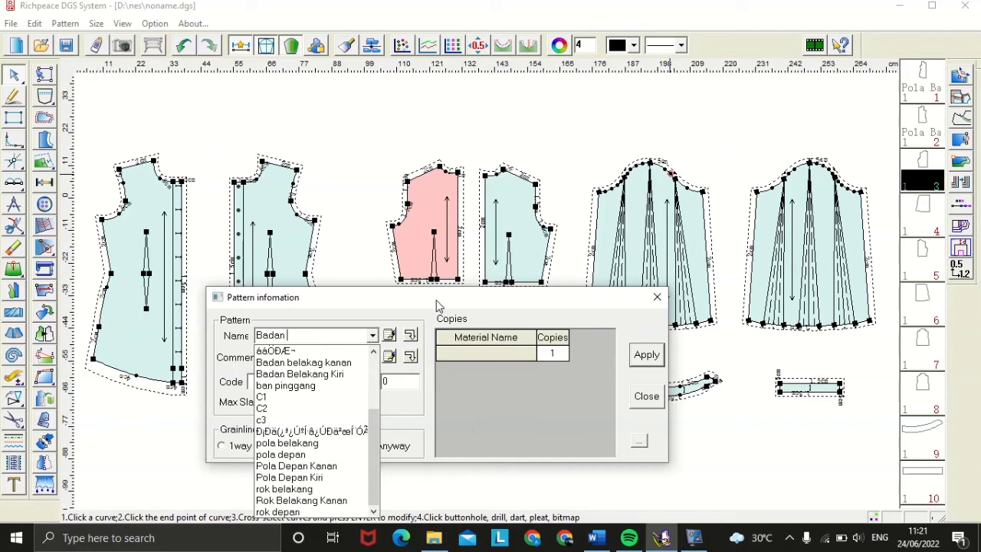
text( k)
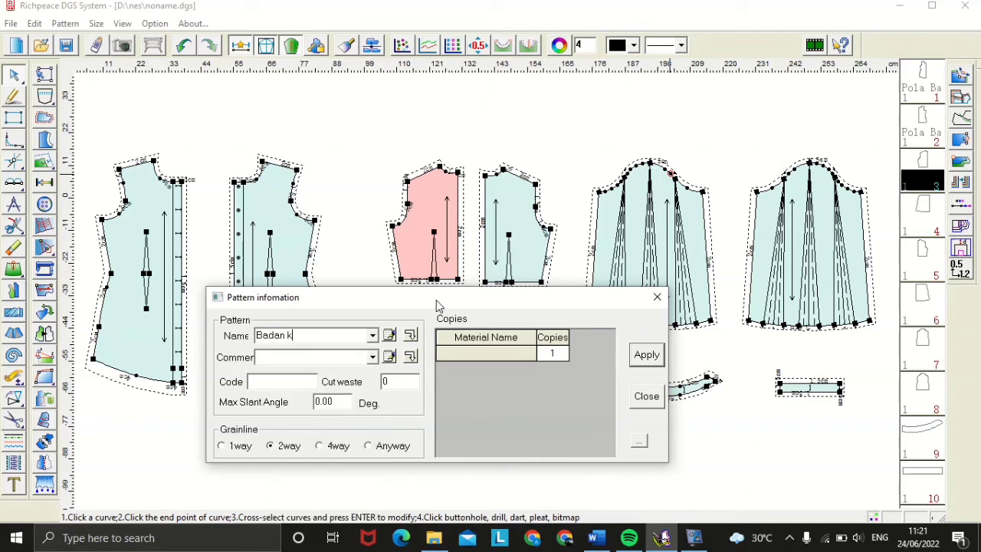
key(BackSpace)
key(BackSpace)
key(Caps_Lock)
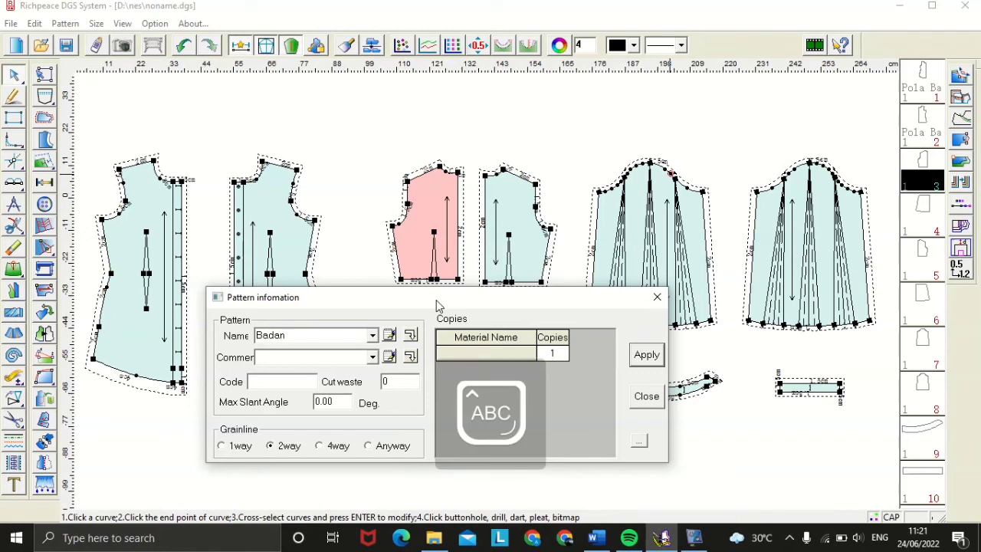
key(BackSpace)
key(Caps_Lock)
text(n)
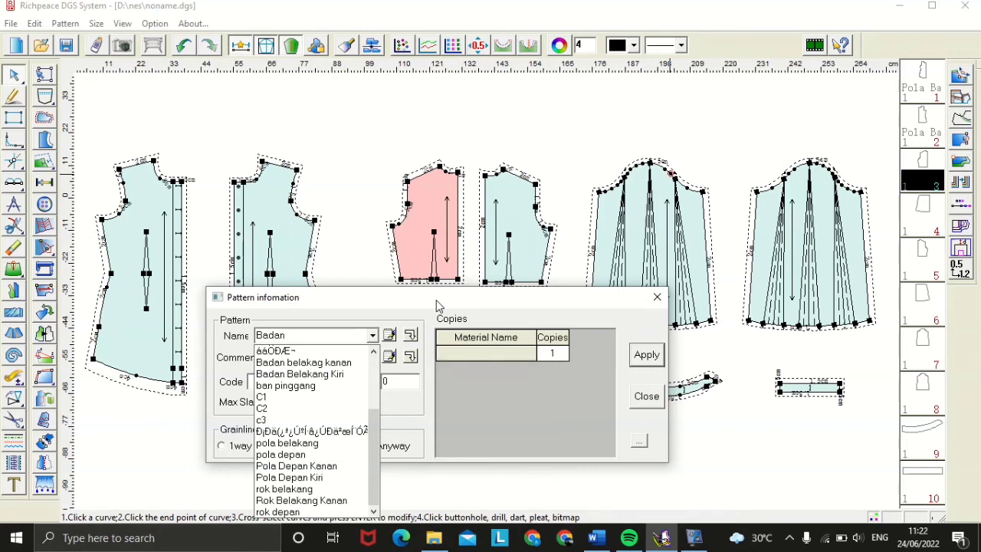
Step: Complete the third piece's name as "Badan Kanan Belakang"
key(Caps_Lock)
text(K)
key(Caps_Lock)
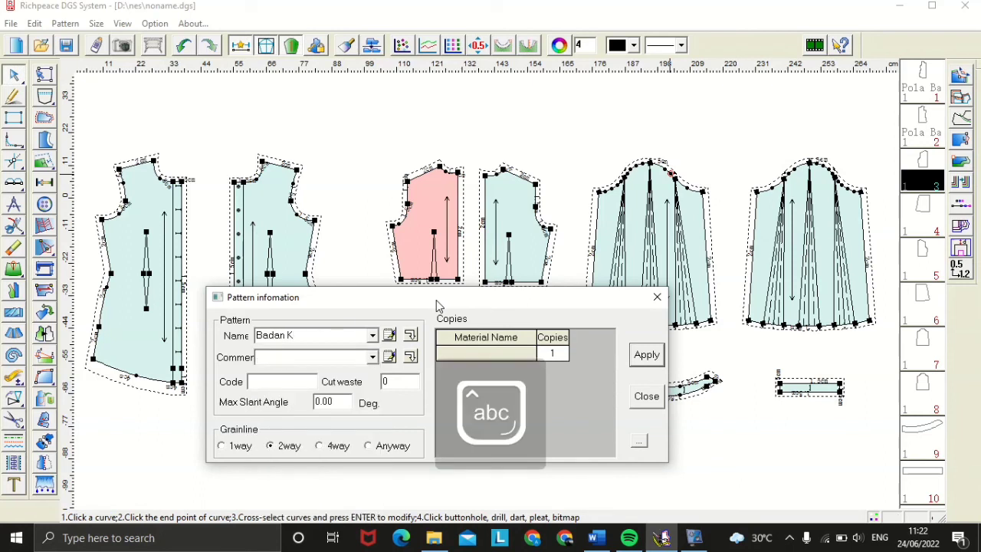
text(ir)
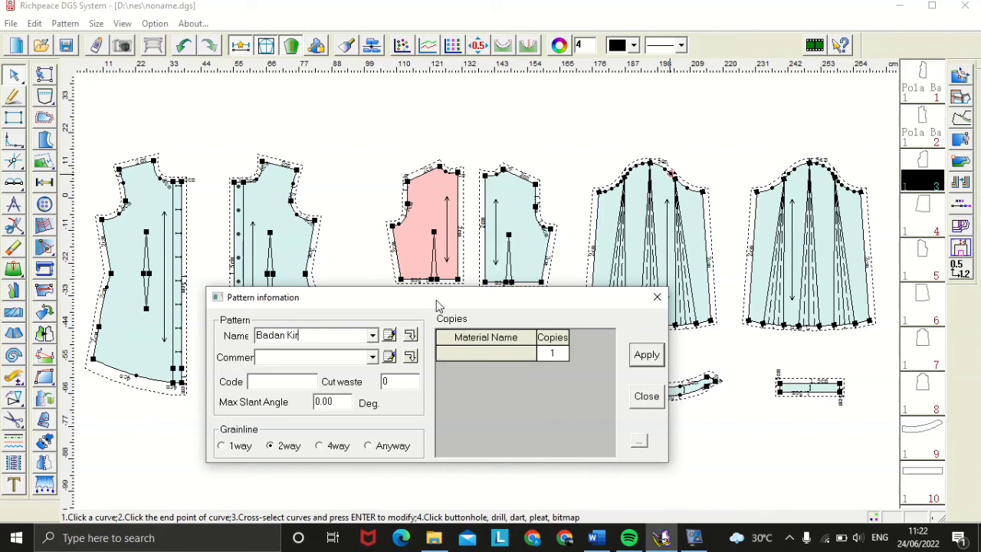
key(BackSpace)
key(BackSpace)
key(Caps_Lock)
key(Caps_Lock)
text(anan)
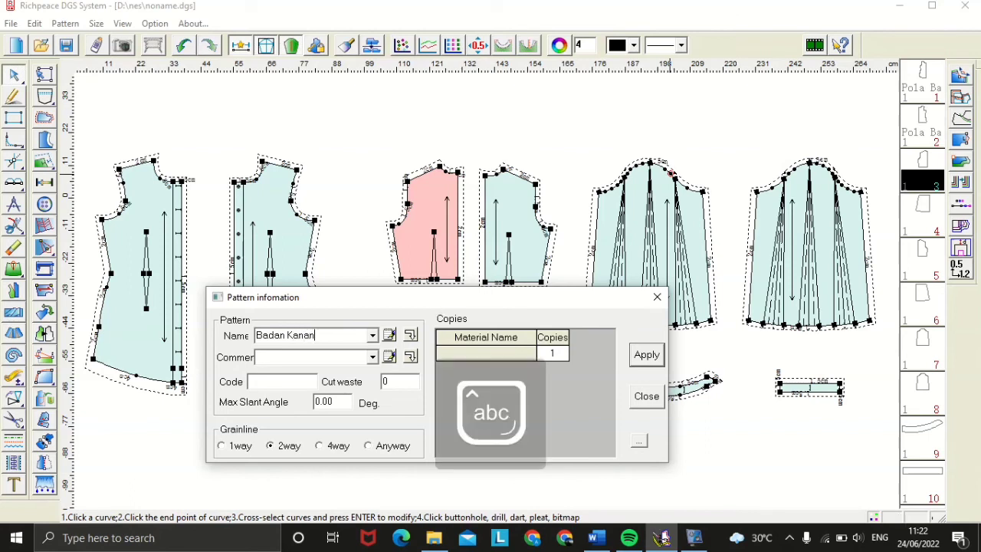
key(Caps_Lock)
text(B)
key(Caps_Lock)
text(elakang)
Step: Set the material of the left-hand upper back piece to "KATUN POLOS" and apply its information
click(499, 355)
key(Caps_Lock)
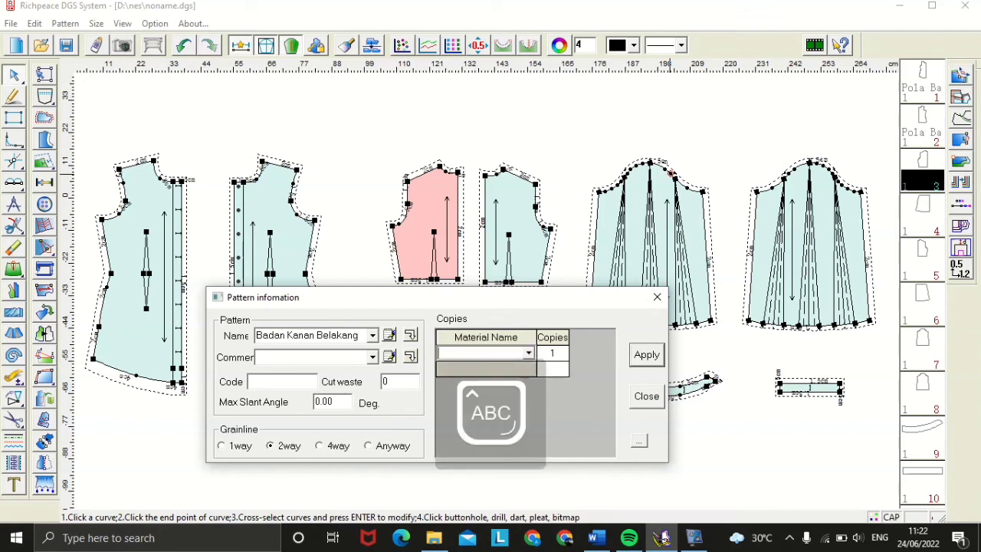
text(KATUN POLOS)
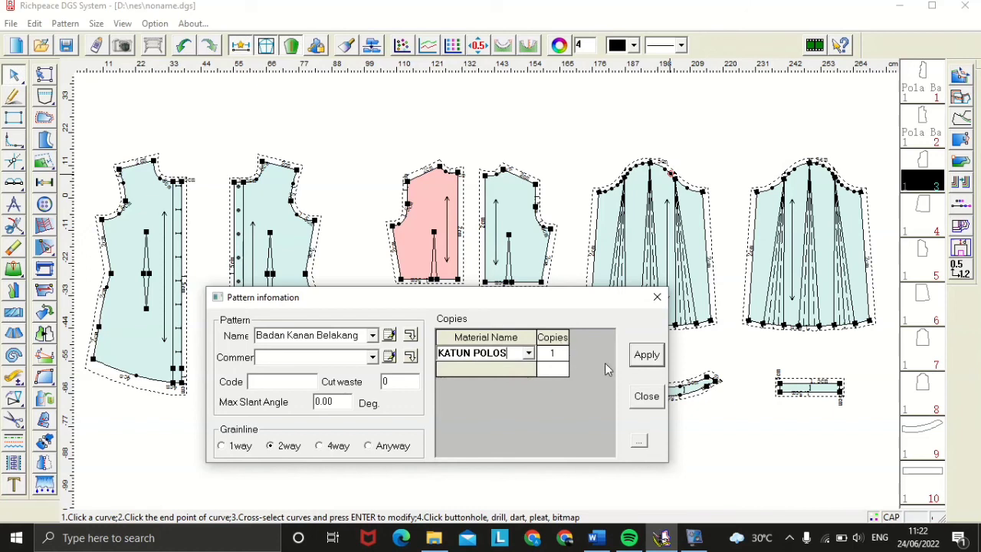
click(648, 355)
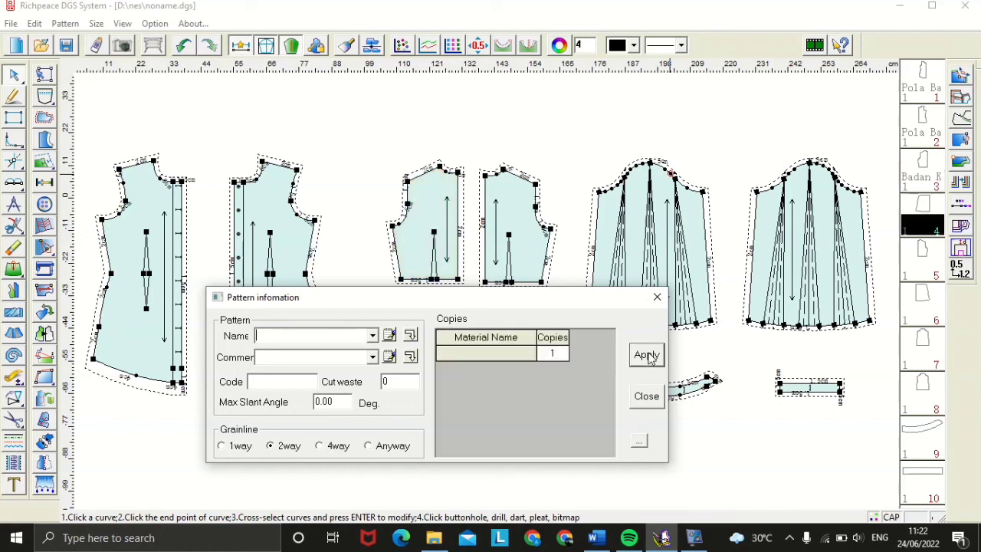
Step: Name the fourth piece "Rok Kanan Belakang"
click(290, 336)
text(R)
key(Caps_Lock)
text(ok )
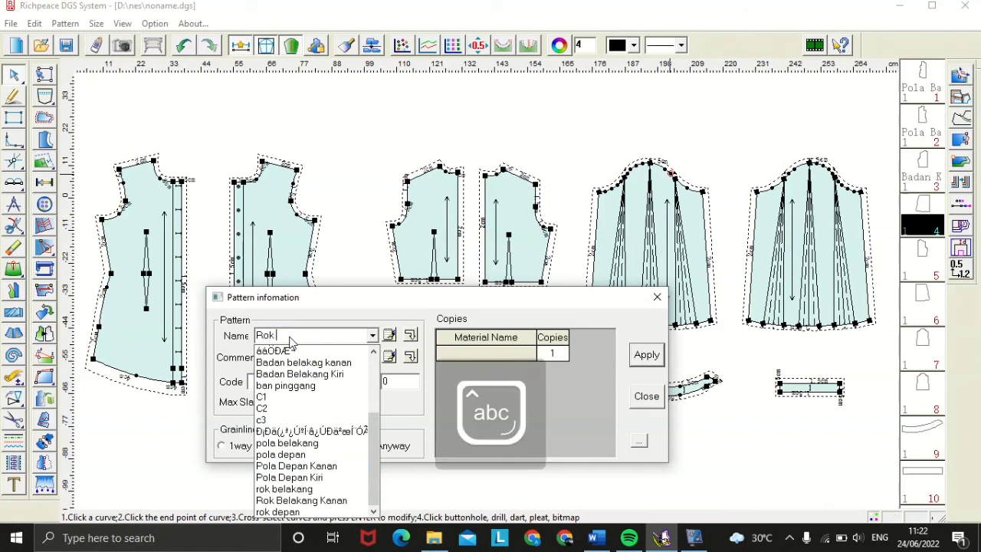
text(Kanan)
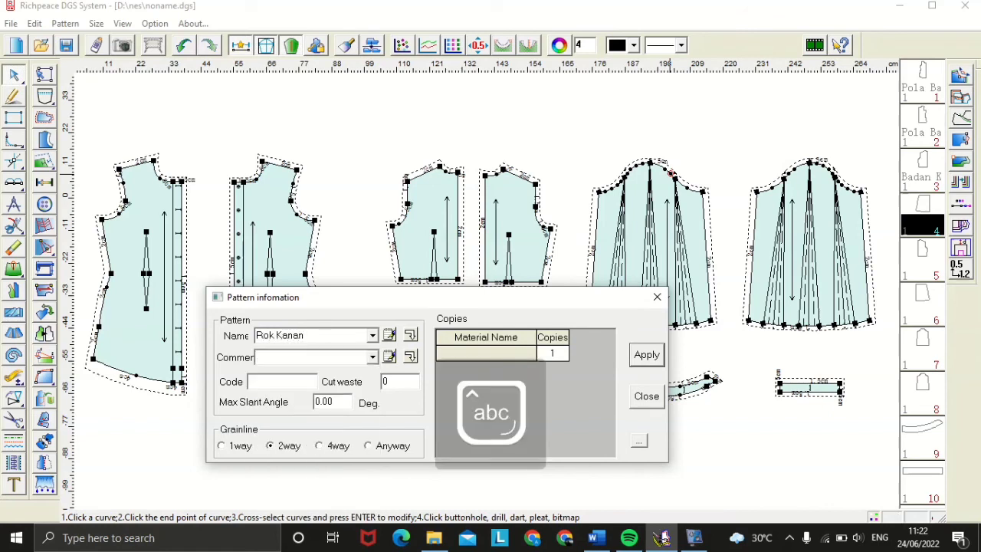
key(Caps_Lock)
text(B)
key(Caps_Lock)
text(elakang)
Step: Set the fourth piece's material to "KATUN GARIS" and apply its pattern information
key(Tab)
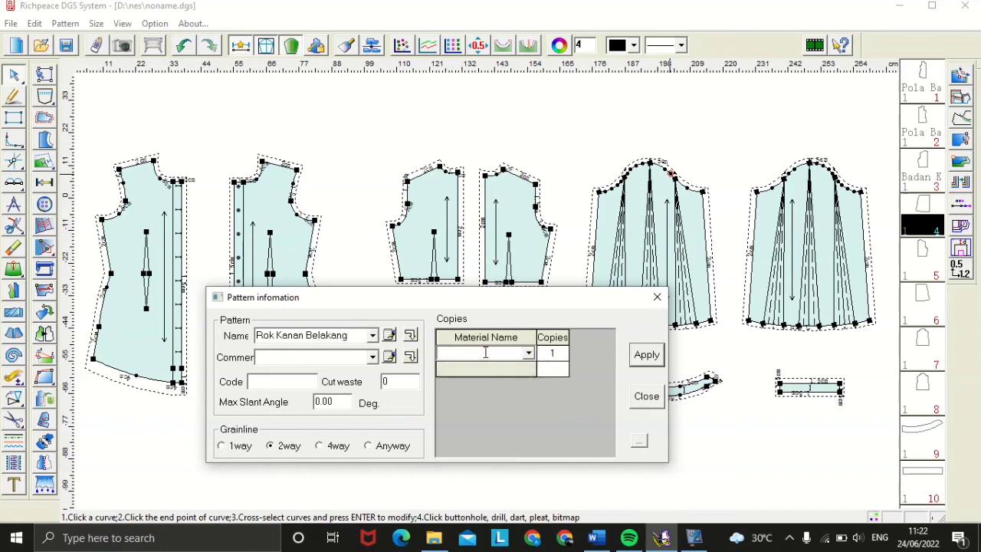
key(Caps_Lock)
text(KATUN)
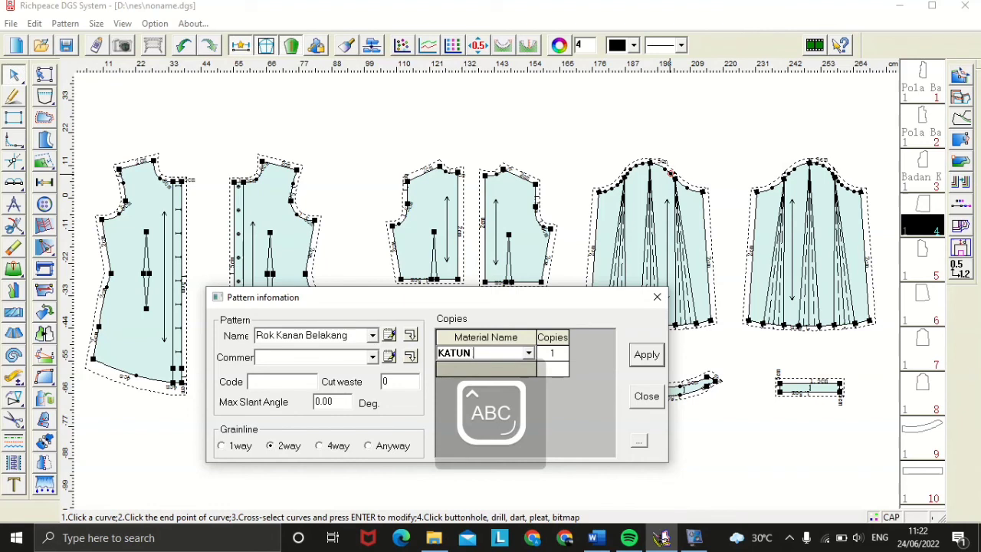
text( GARIS)
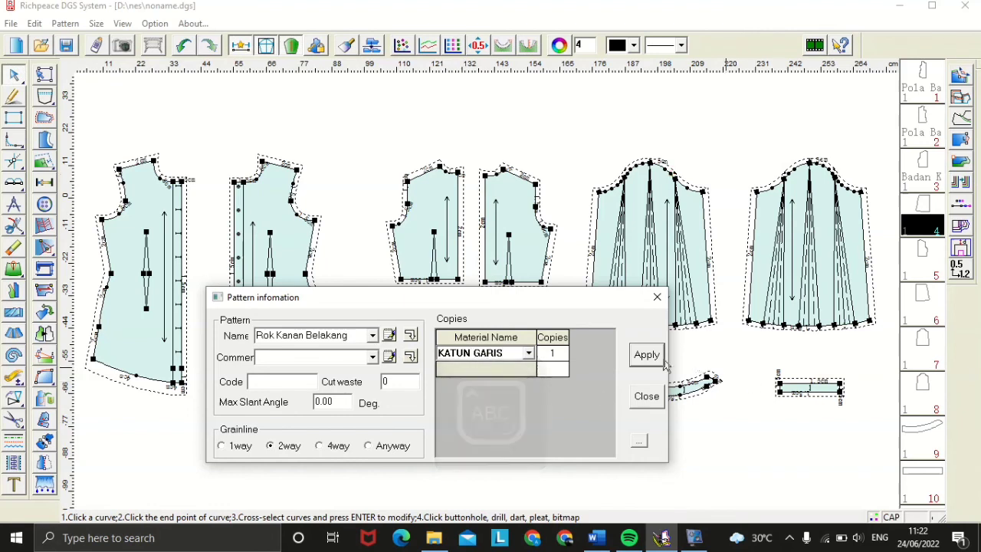
click(645, 355)
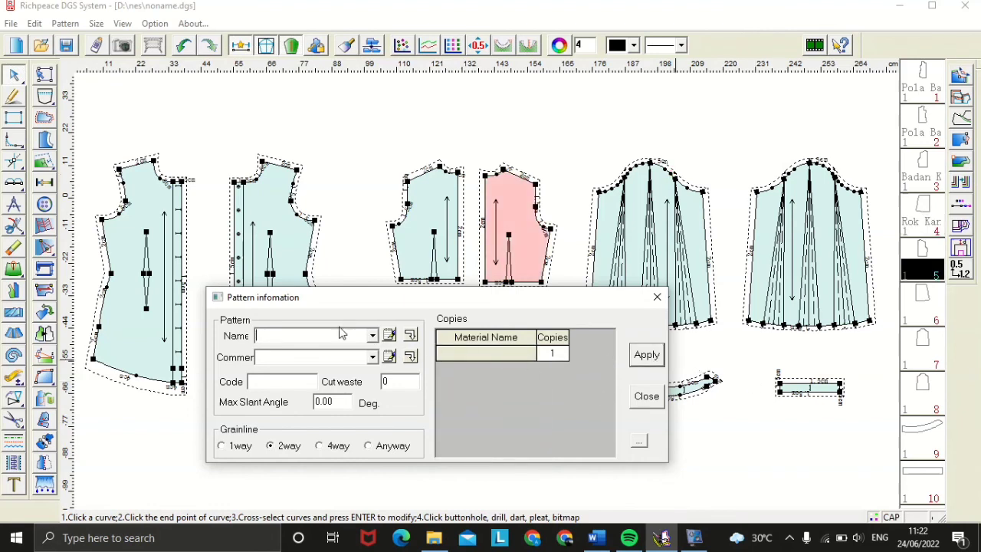
Step: Name the fifth piece, the right-hand upper back piece, "Badan Kiri Belakang"
text(B)
key(Caps_Lock)
text(adan)
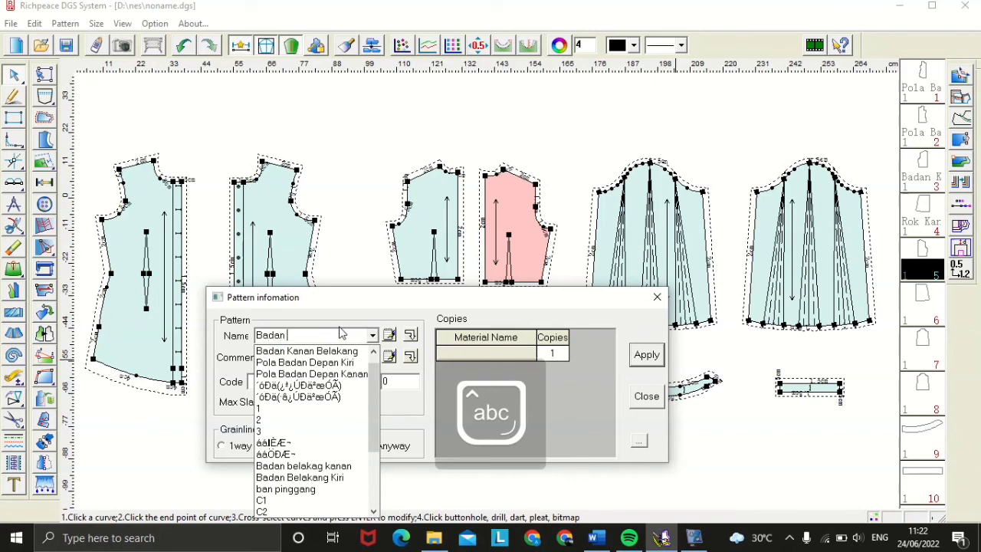
key(Caps_Lock)
text(K)
key(Caps_Lock)
text(iri)
key(Caps_Lock)
text(B)
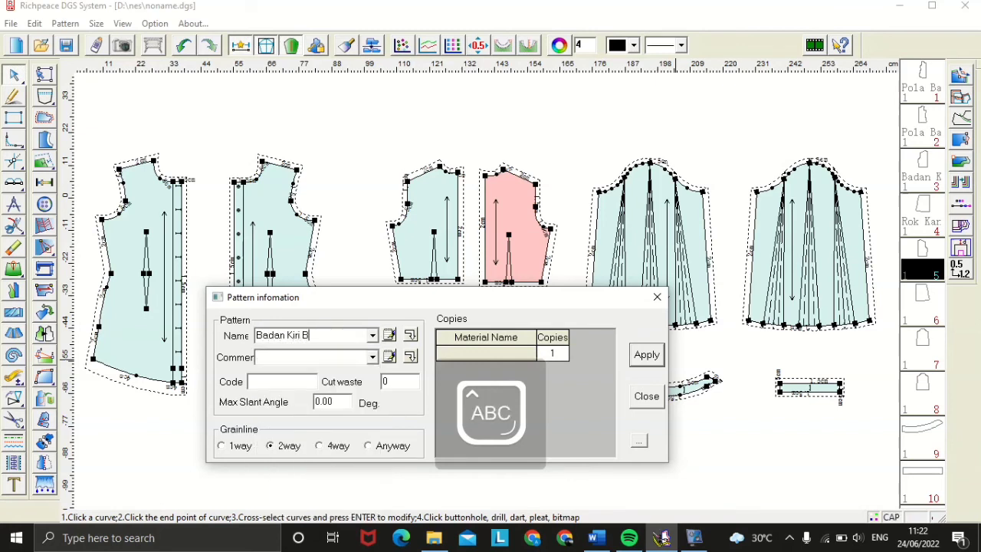
key(Caps_Lock)
text(elakang)
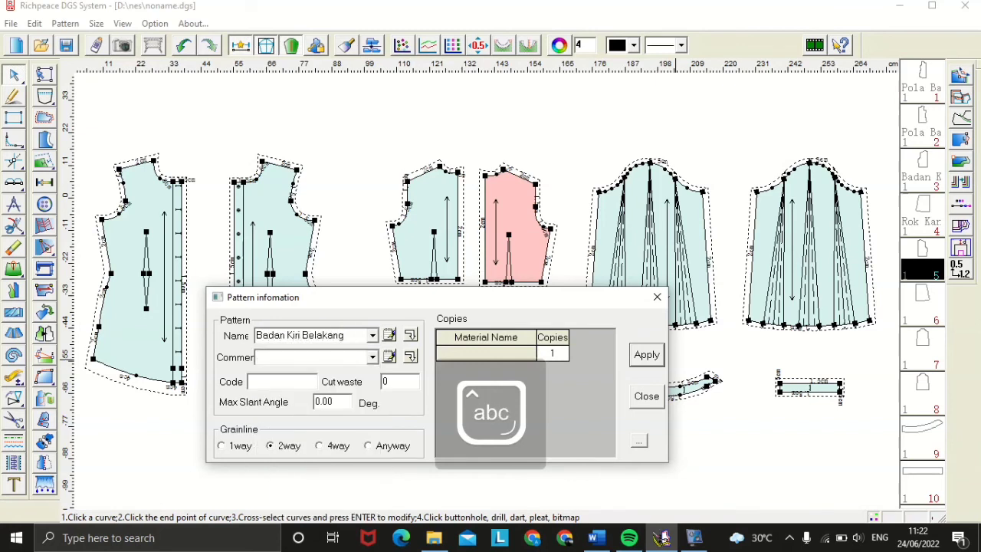
Step: Set the fifth piece's material to "KATUN GARIS" and apply its pattern information
click(459, 352)
key(Caps_Lock)
text(K)
key(Caps_Lock)
text(atun)
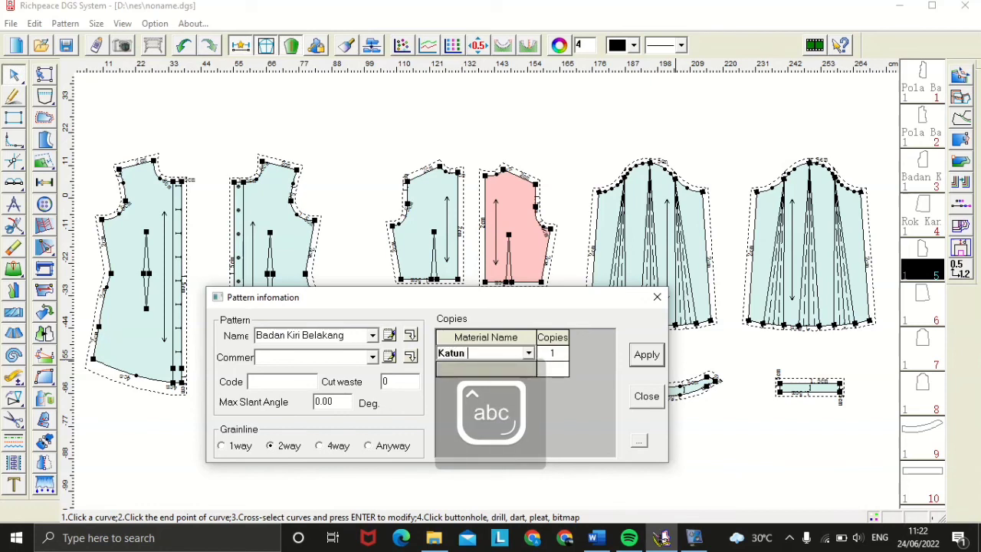
key(BackSpace)
key(BackSpace)
key(BackSpace)
key(BackSpace)
key(BackSpace)
key(Caps_Lock)
text(AT)
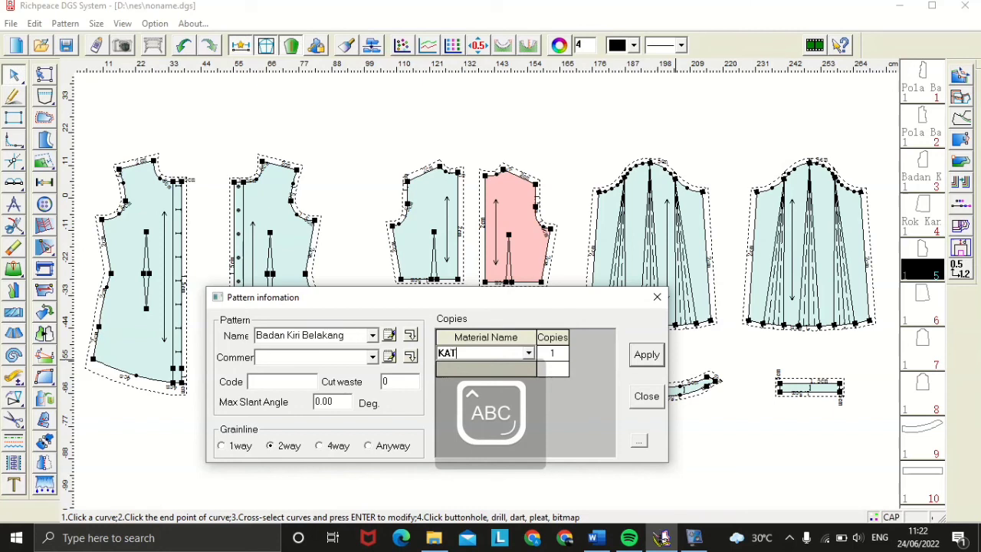
text(UN GARIS)
click(639, 355)
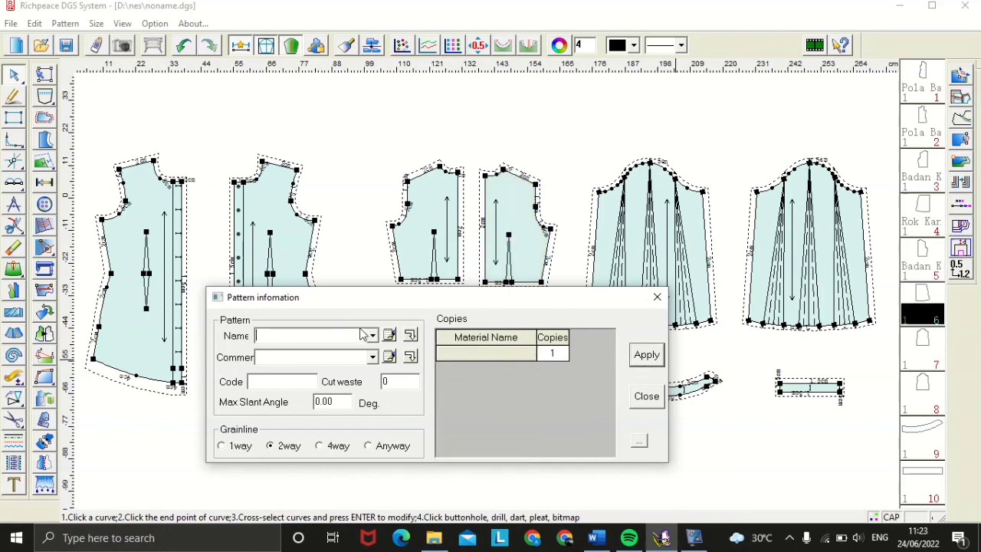
Step: Name the sixth piece "Rok Kiri Belakang"
text(R)
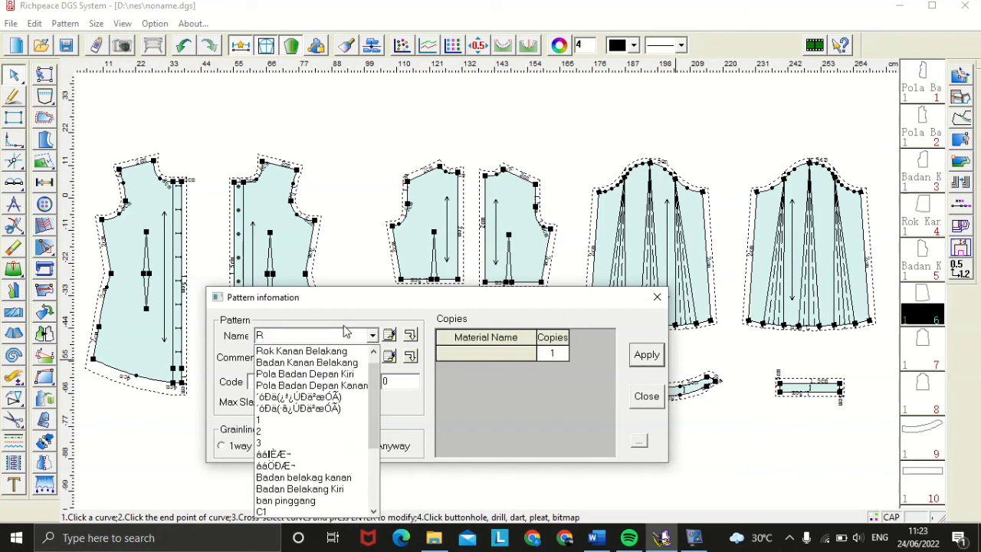
key(Caps_Lock)
text(ok)
key(Caps_Lock)
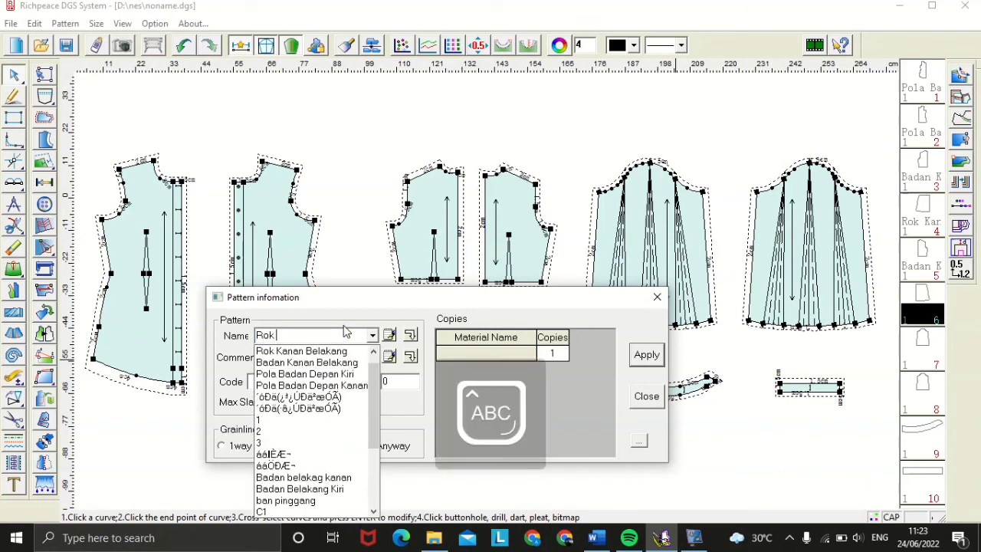
text(B)
key(Caps_Lock)
text(adan)
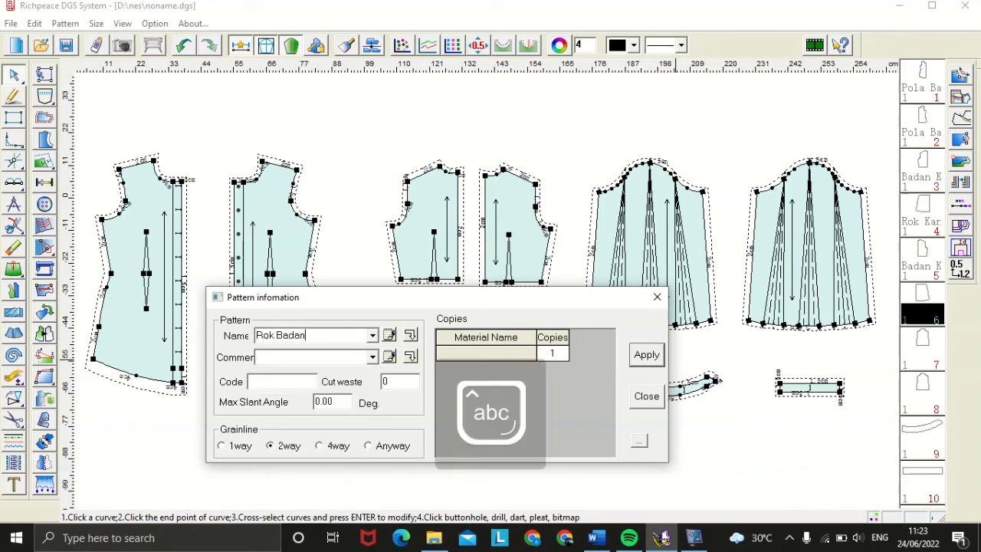
key(BackSpace)
key(BackSpace)
key(BackSpace)
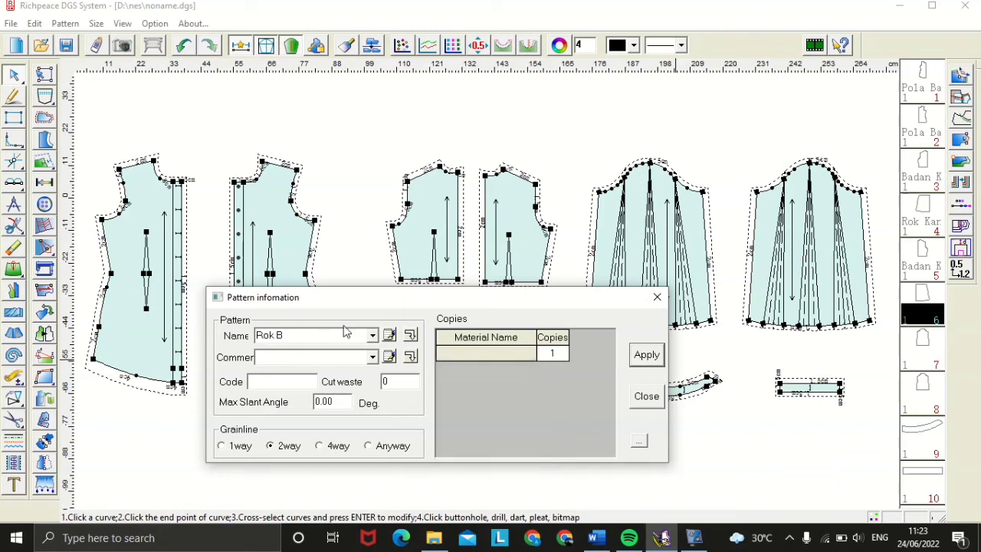
key(Caps_Lock)
text(K)
key(Caps_Lock)
text(iri)
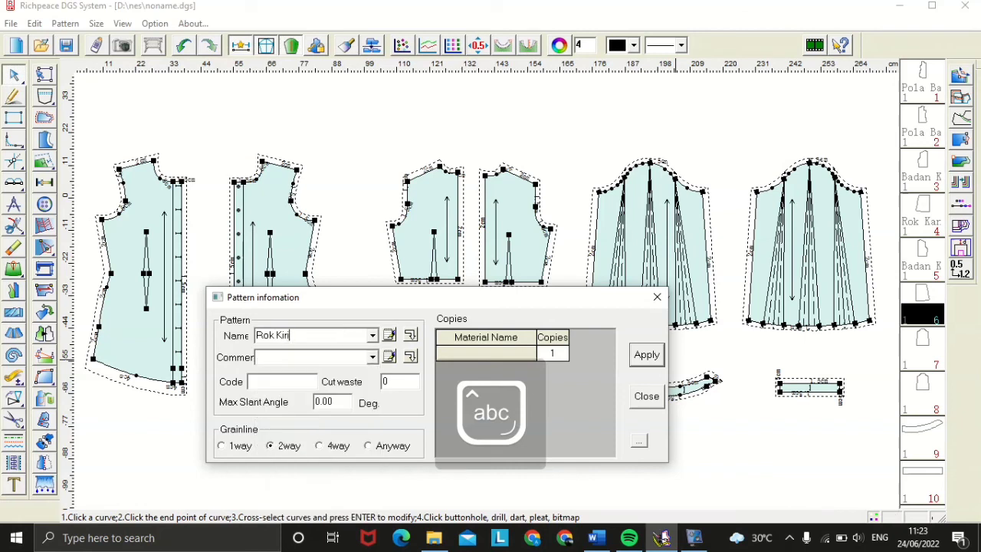
key(Caps_Lock)
text(B)
key(Caps_Lock)
text(elakang)
Step: Set the sixth piece's material to "KATUN POLOS" and apply its pattern information
click(456, 354)
key(Caps_Lock)
text(K)
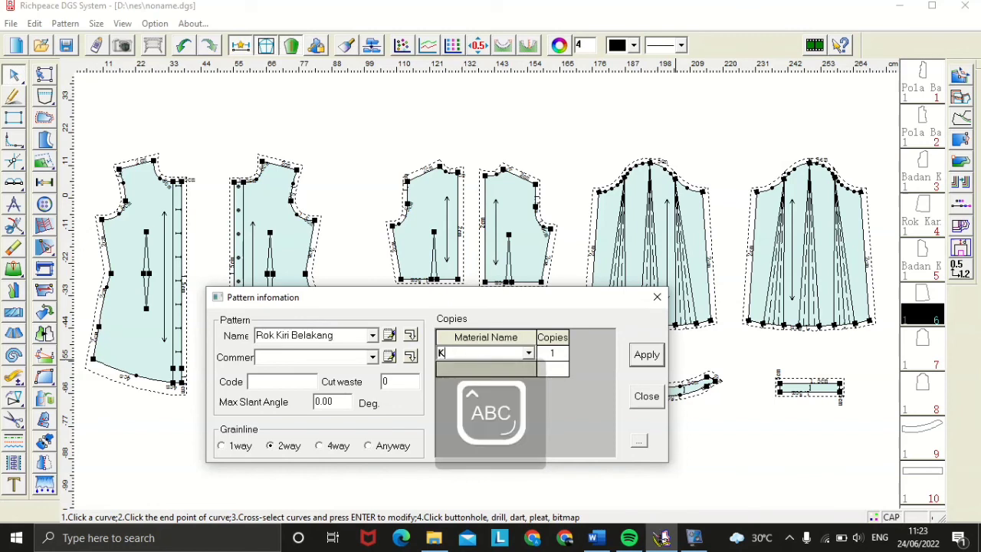
text(ATUN POLOS)
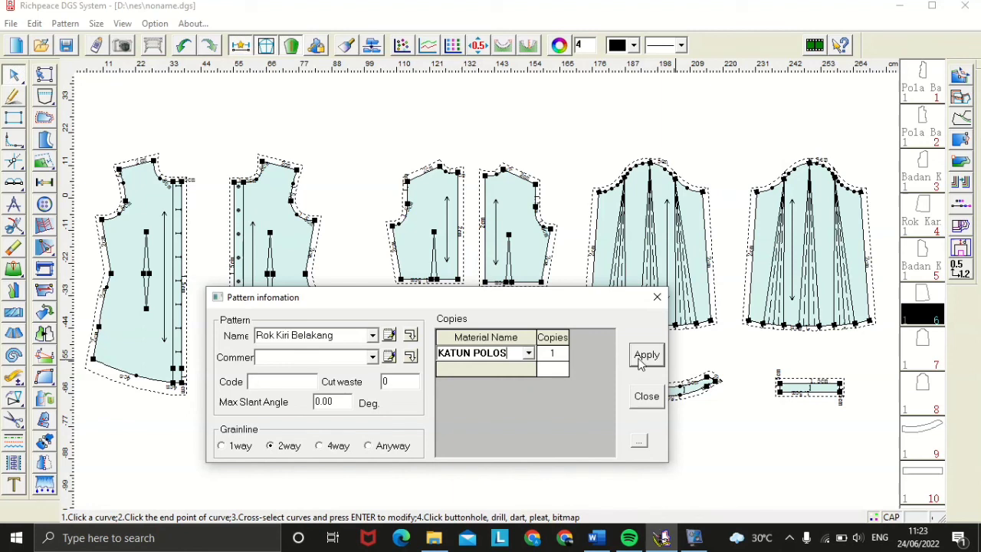
click(644, 357)
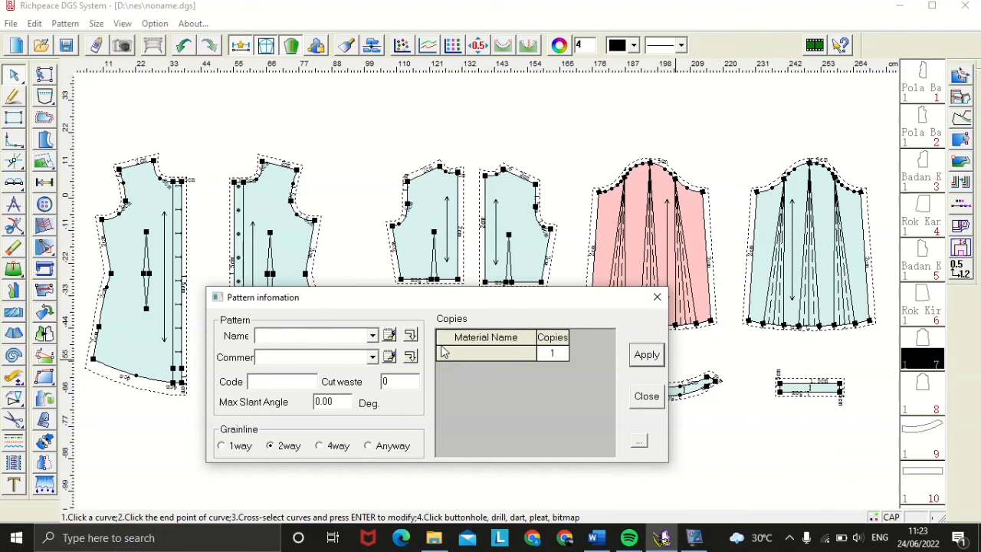
Step: Name the seventh piece, the first pleated sleeve, "Lengan Kanan"
text(L)
key(Caps_Lock)
text(en)
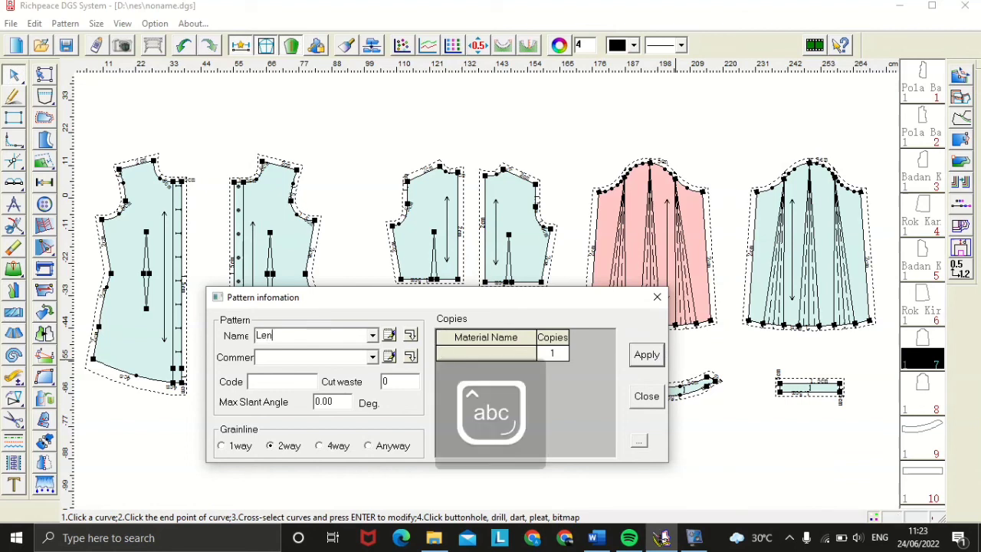
text(gan)
key(Caps_Lock)
text(K)
key(Caps_Lock)
text(anan)
Step: Set the material of the first pleated sleeve to "KATUN POLOS" and apply its pattern information
click(445, 350)
key(Caps_Lock)
text(KAT)
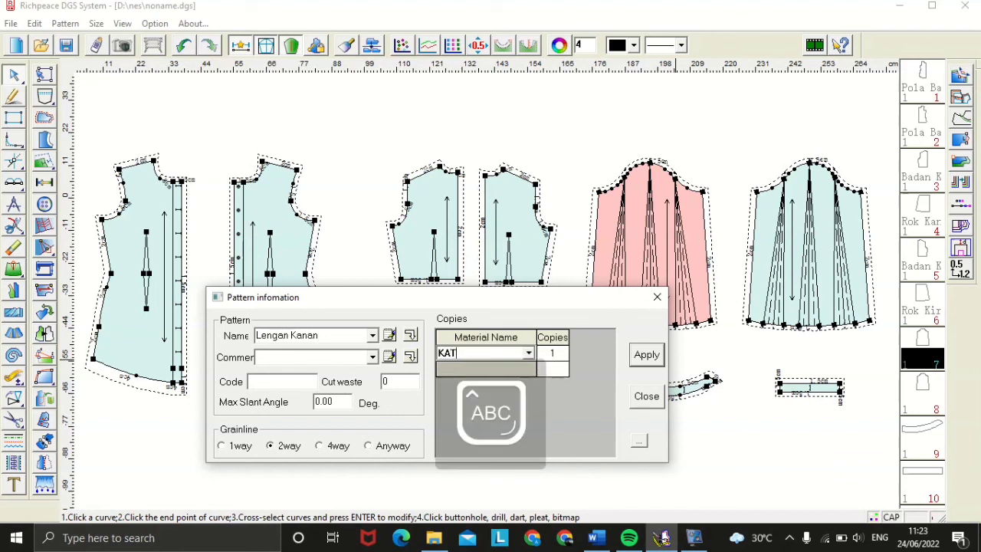
text(UN POLOS)
click(645, 357)
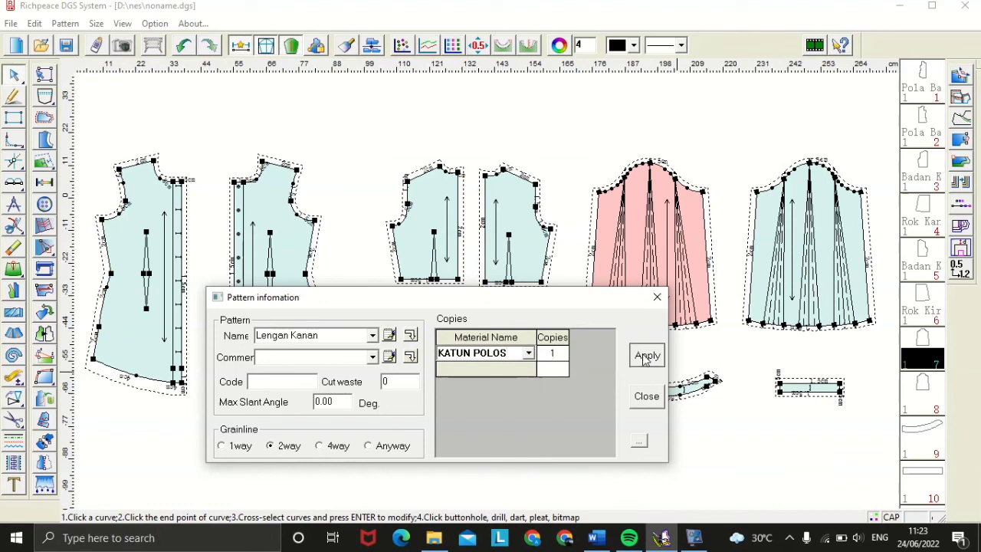
Step: Name the eighth piece, the second pleated sleeve, "Lengan Kiri"
click(348, 334)
text(L)
key(Caps_Lock)
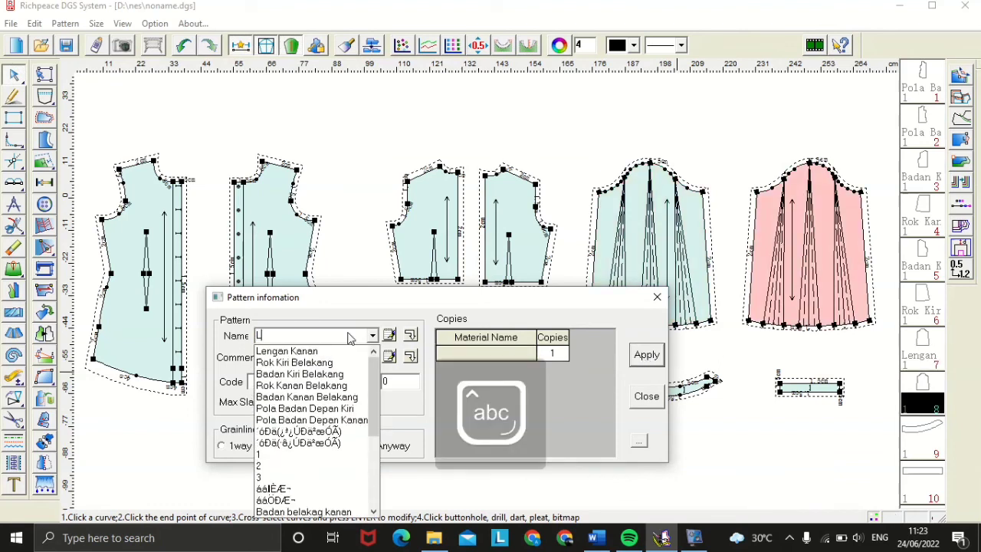
text(engan)
key(Caps_Lock)
text(K)
key(Caps_Lock)
text(iri)
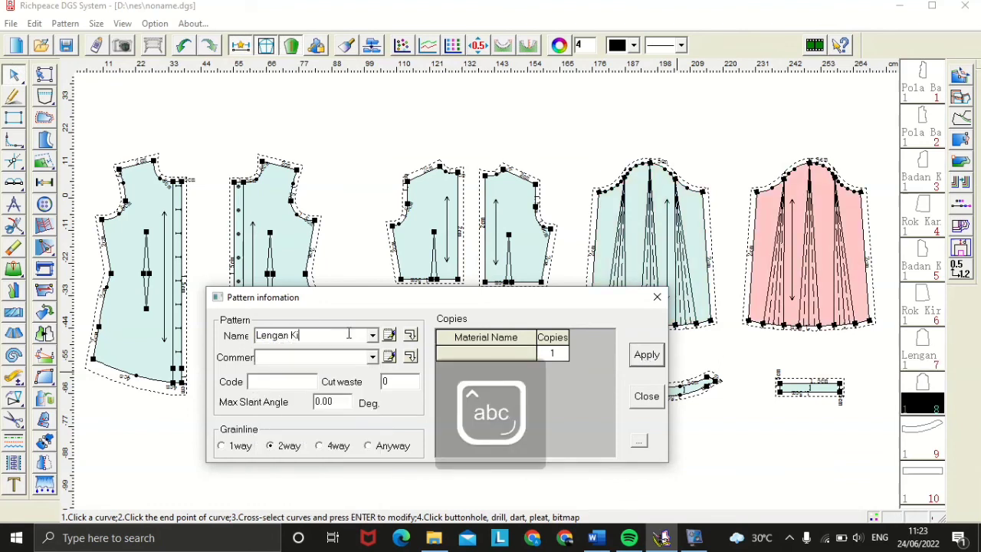
Step: Set the material of the second pleated sleeve to "KATUN GARIS" and apply its pattern information
click(460, 352)
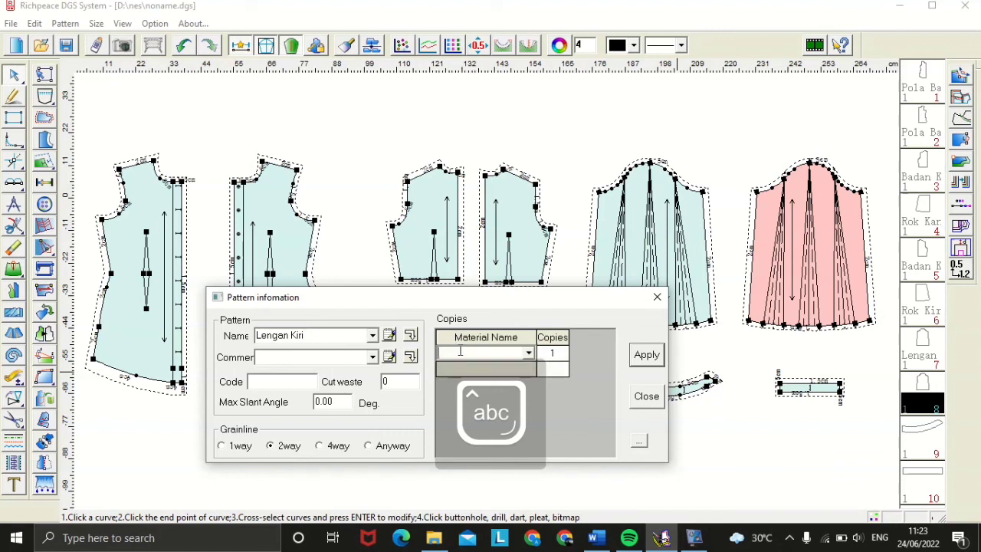
key(Caps_Lock)
text(K)
key(Caps_Lock)
text(atun)
key(Caps_Lock)
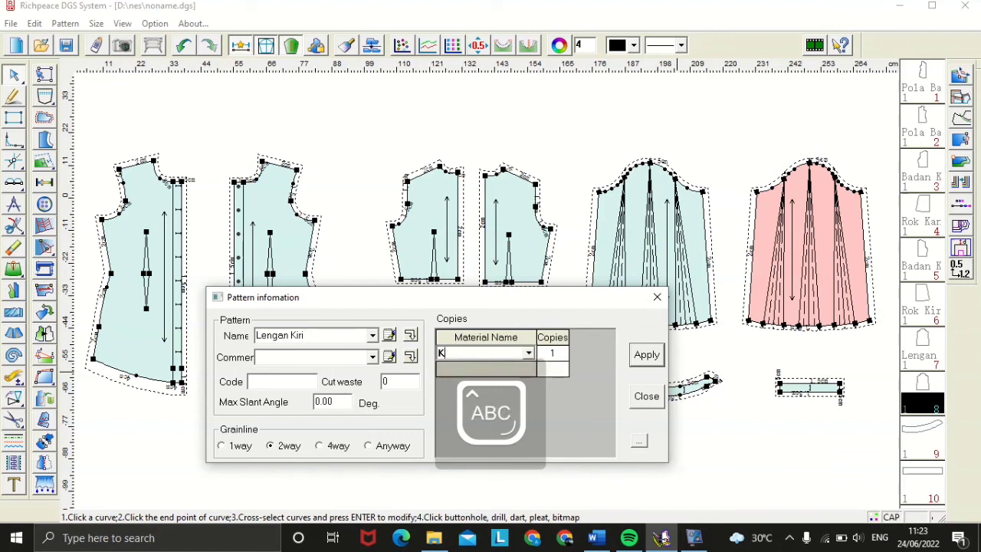
text(ATUN GARIS)
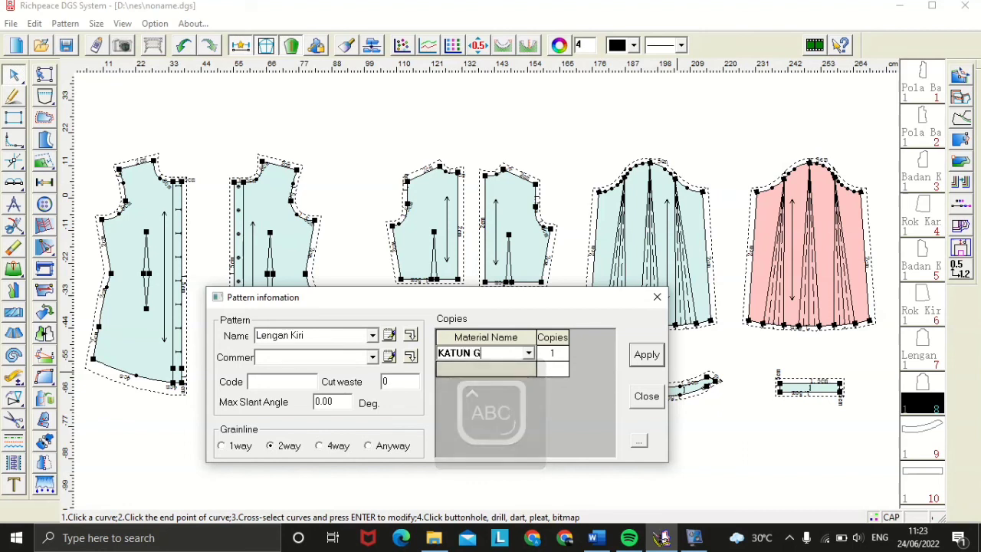
click(646, 354)
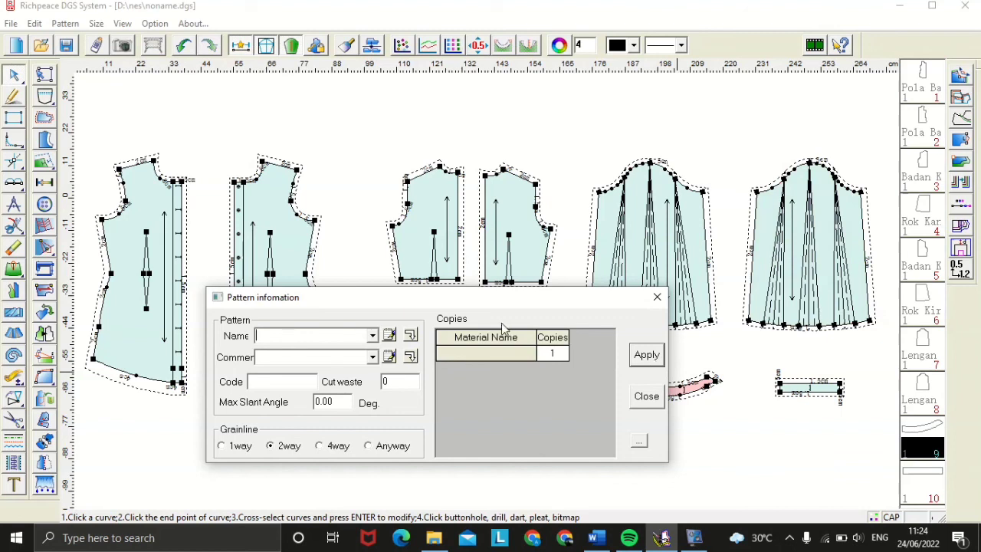
Step: Name the curved collar piece "Kerah" and set its material to "KATUN POLOS"
text(K)
key(Caps_Lock)
text(erah)
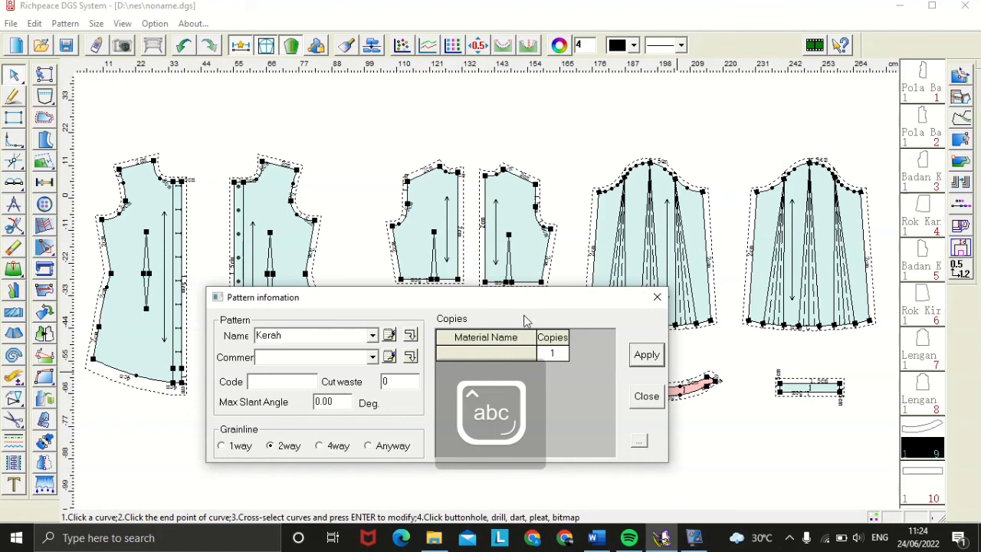
click(490, 353)
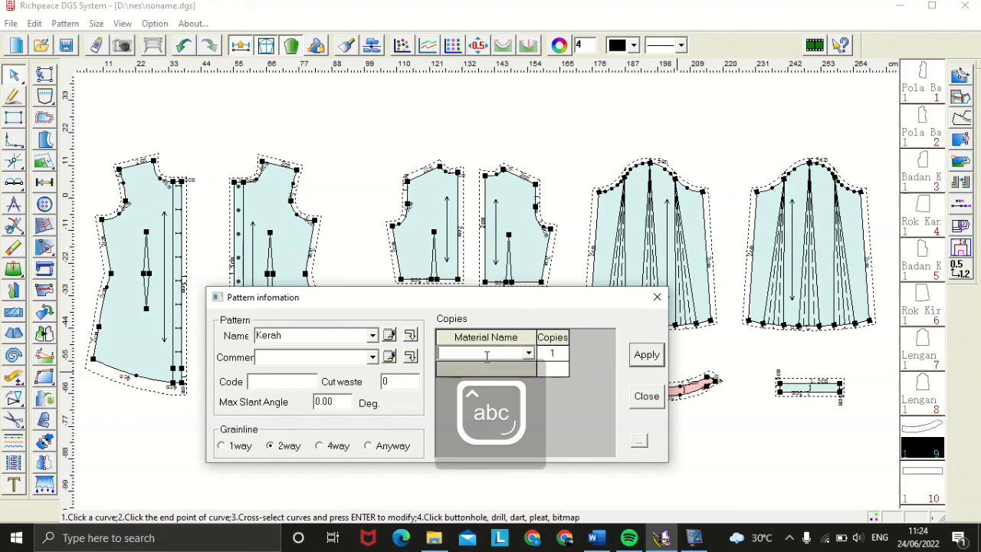
key(Caps_Lock)
text(KATUN POLOS)
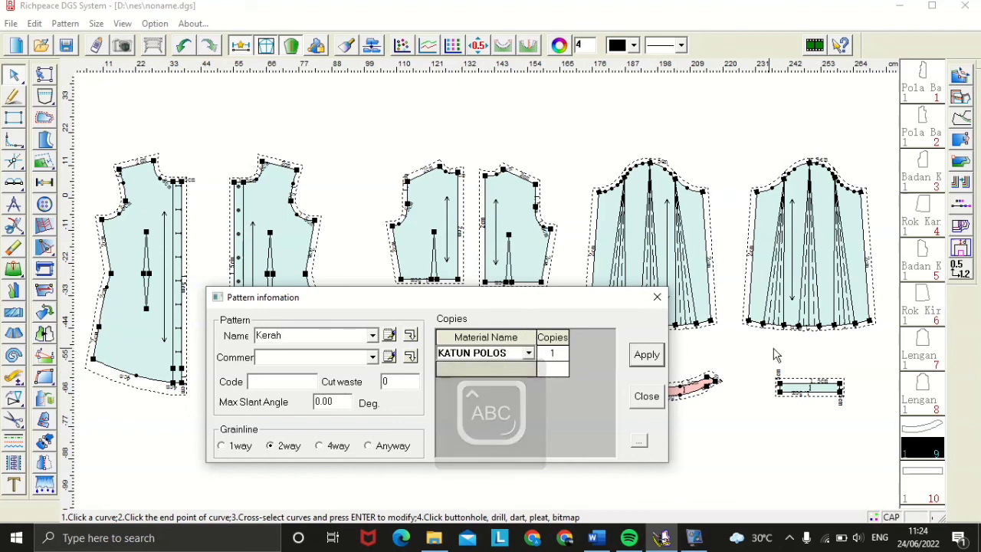
Step: Set the collar piece to 2 copies and apply its pattern information
key(Tab)
text(2)
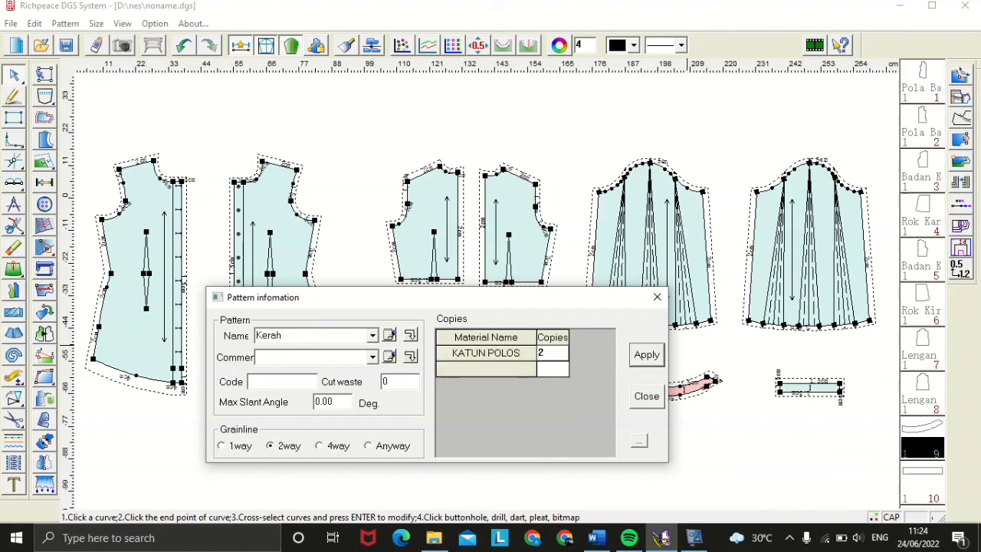
click(646, 355)
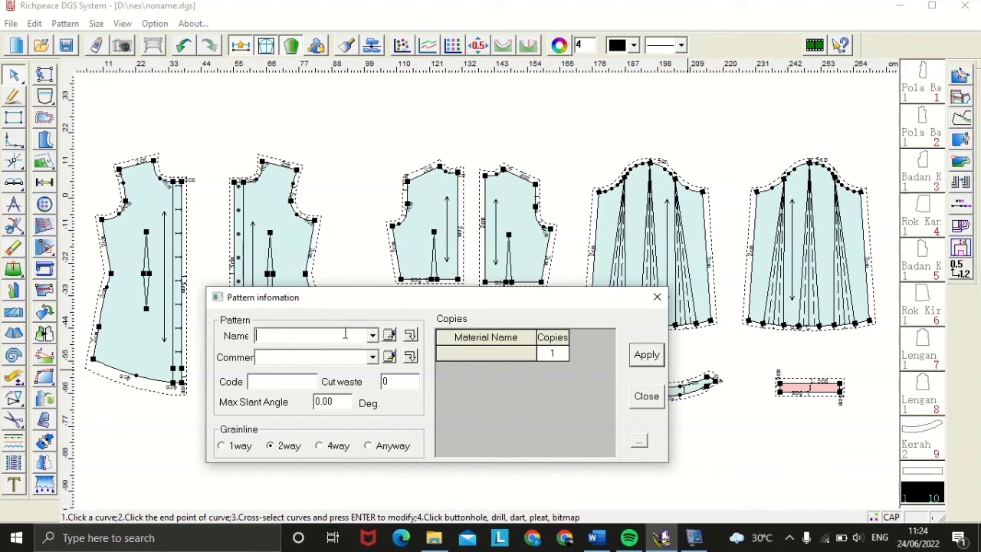
Step: Name the rectangular cuff piece "Manset" and set its material to "KATUN POLOS"
text(M)
key(Caps_Lock)
text(anset)
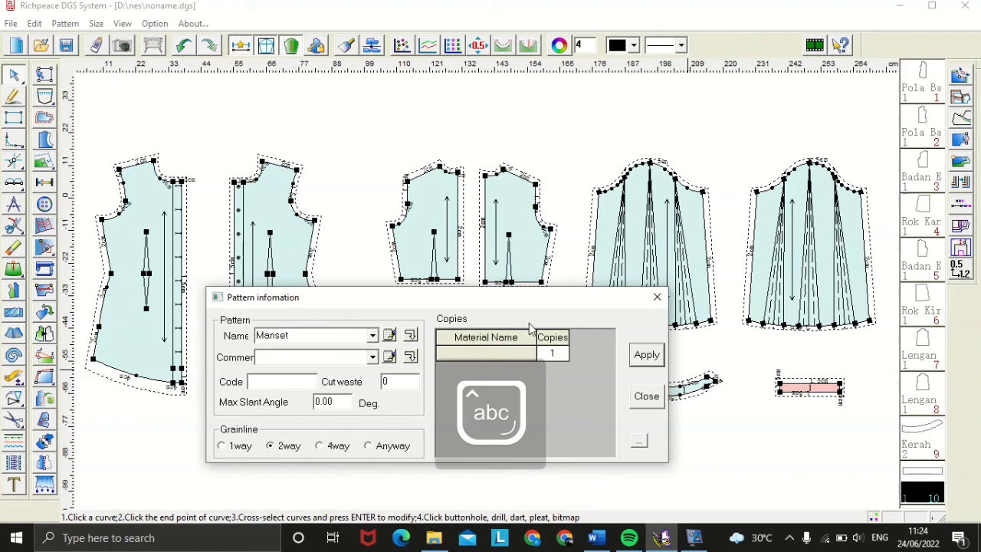
click(511, 353)
key(Caps_Lock)
text(K)
key(Caps_Lock)
text(a)
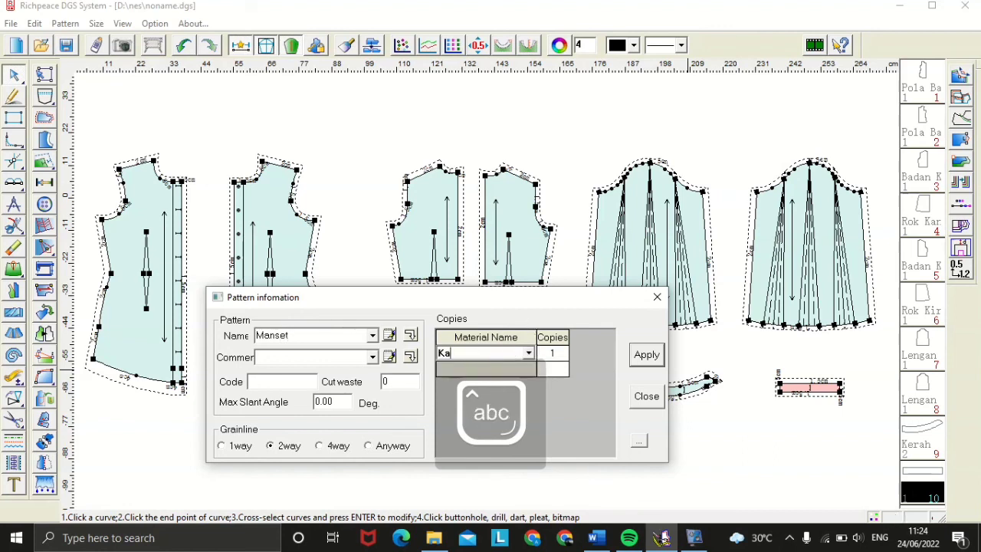
key(Caps_Lock)
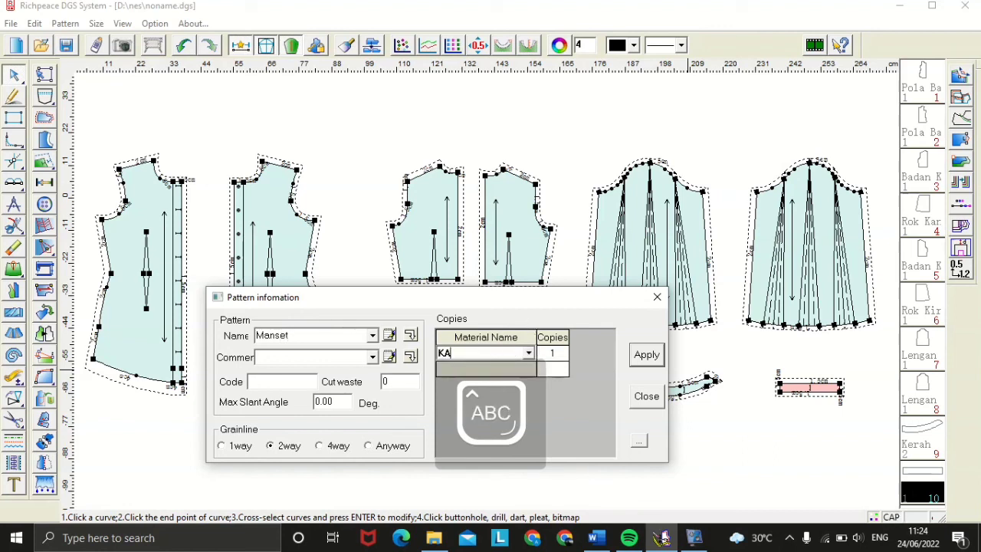
text(TUN POLOS)
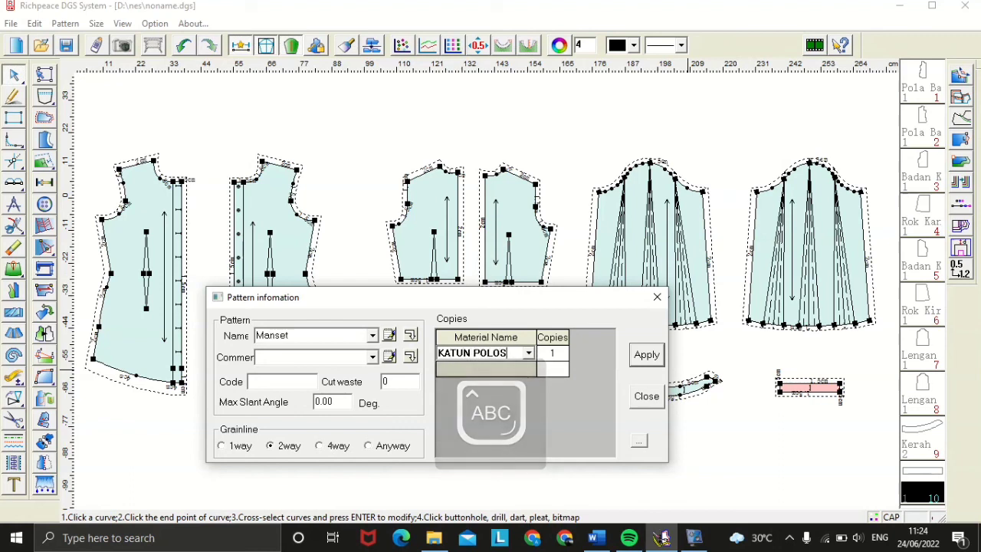
Step: Set the cuff piece to 2 copies, apply its information and close the pattern information dialog
click(561, 351)
click(562, 349)
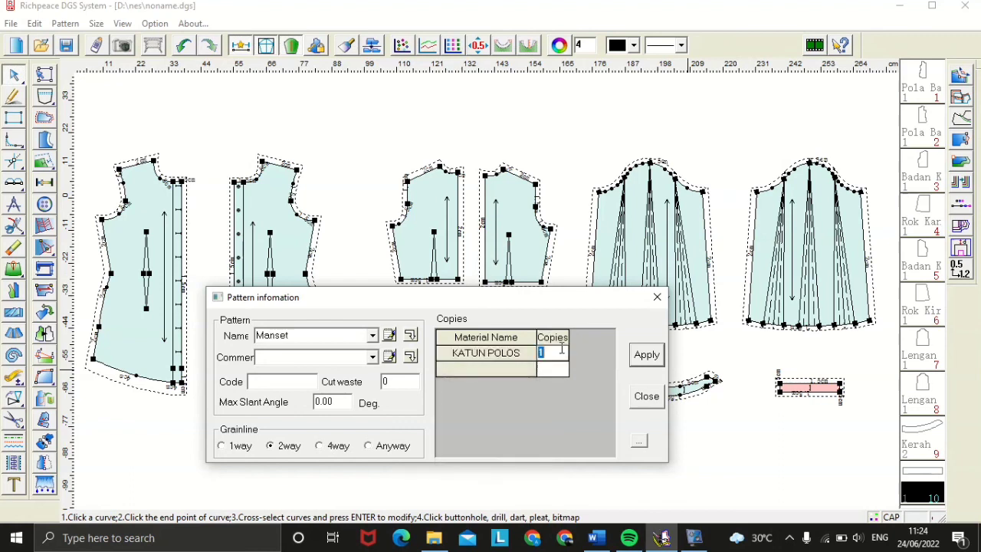
text(2)
click(647, 356)
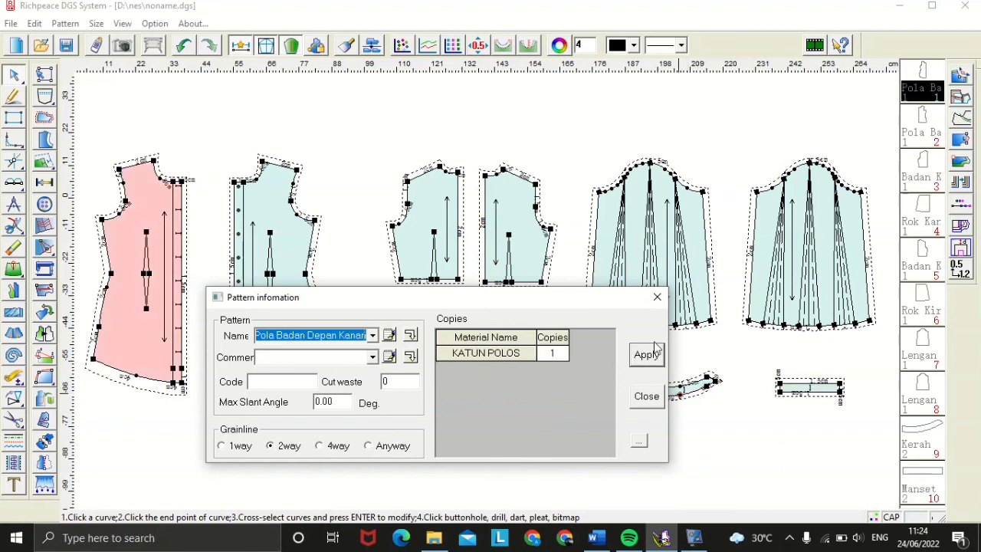
click(656, 296)
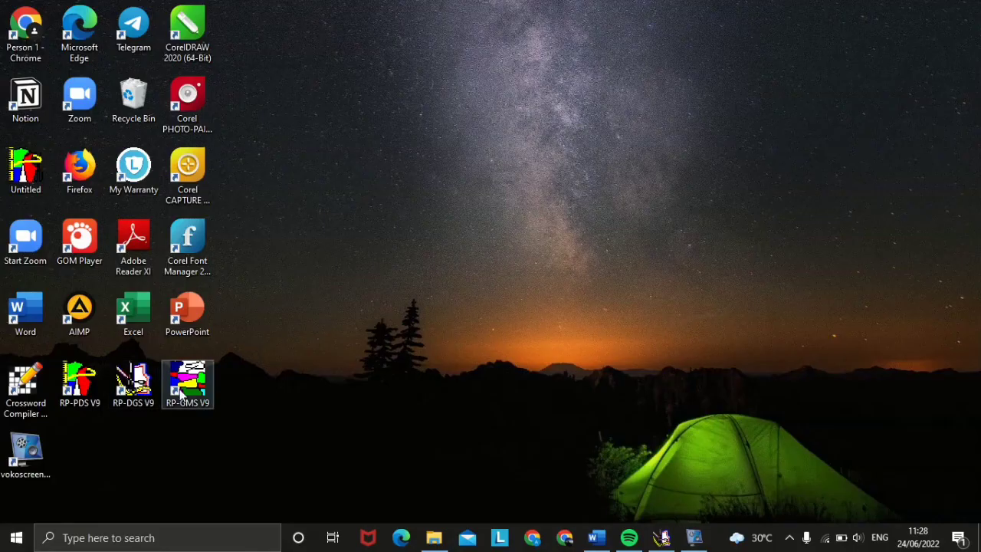
Step: Open RP-GMS V9 and create a new marker 150 cm wide and 2000 cm long with single layout mode
double_click(180, 394)
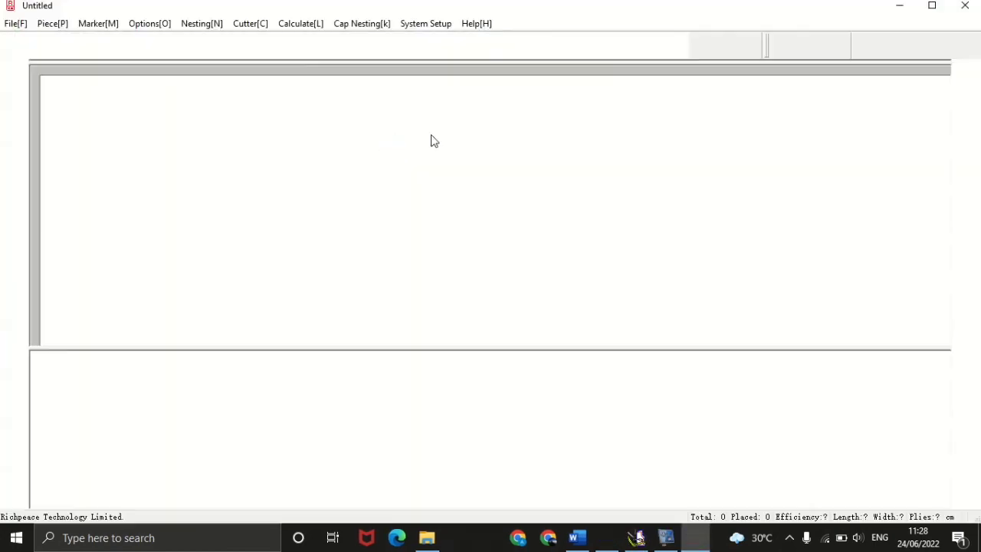
click(41, 45)
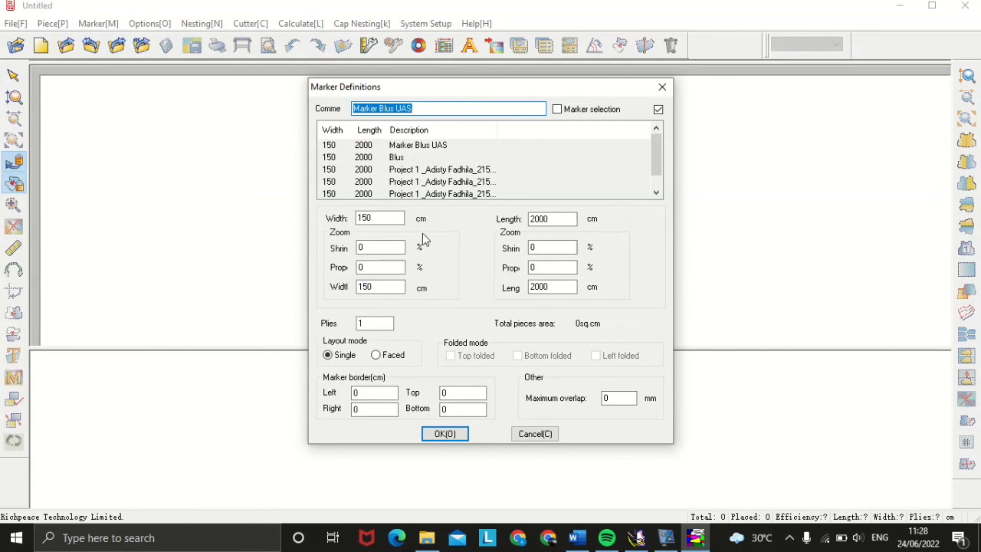
click(444, 434)
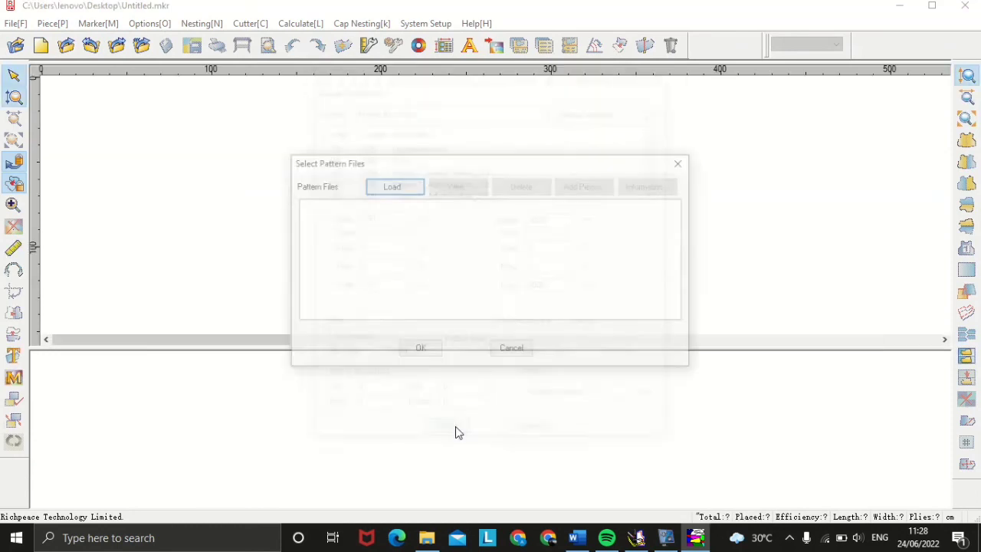
Step: Load the "POLA UAS" pattern file from the Pola CAD folder into the marker
click(393, 185)
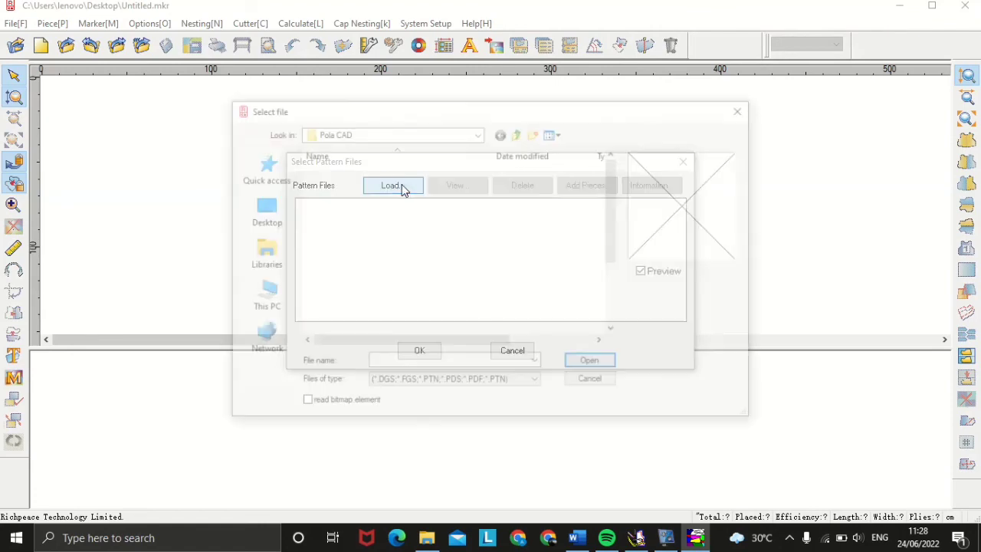
scroll(404, 190, down, 3)
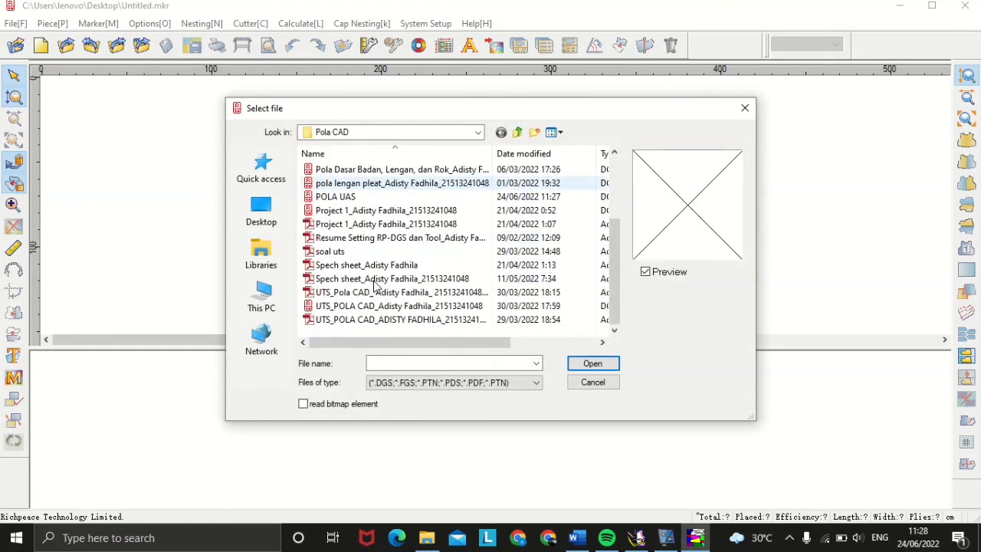
click(334, 196)
click(587, 366)
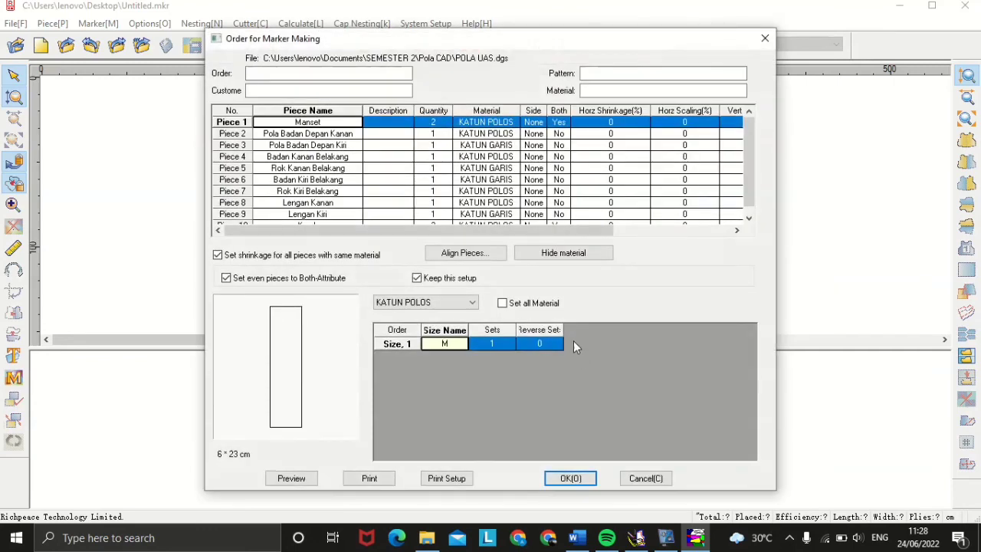
Step: Order 2 sets of size M with a Kerah quantity of 2, and confirm the marker order and pattern file selection
click(502, 344)
text(2)
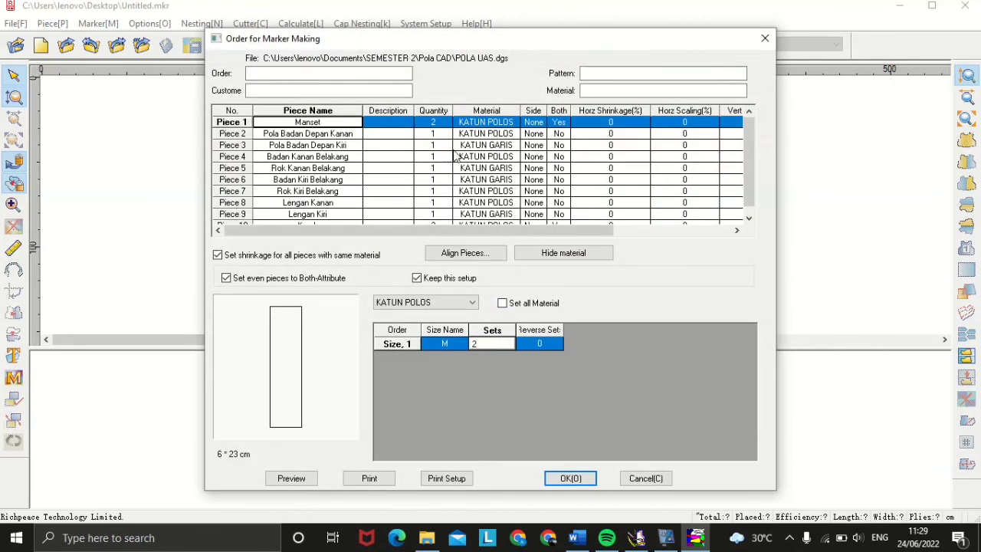
scroll(420, 184, down, 1)
click(421, 202)
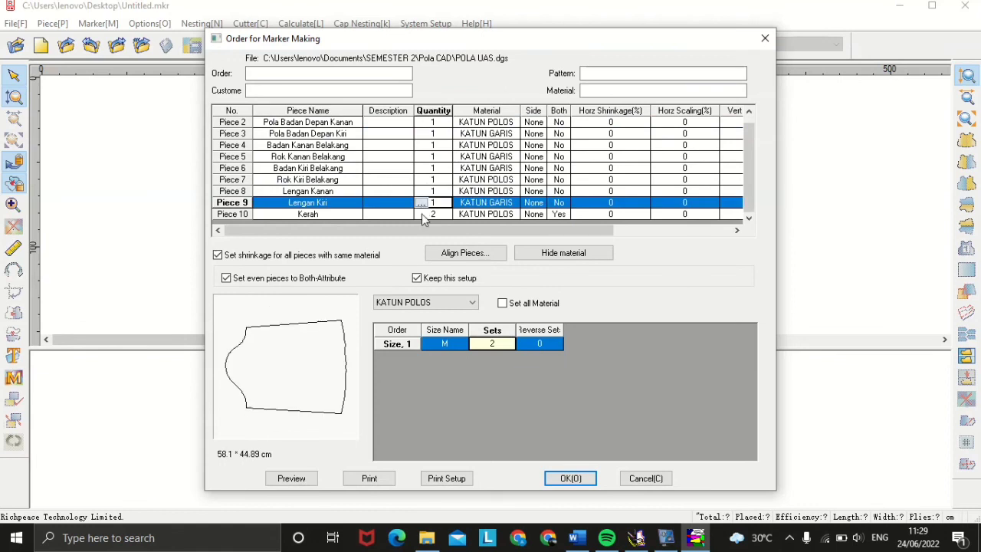
click(423, 213)
text(2)
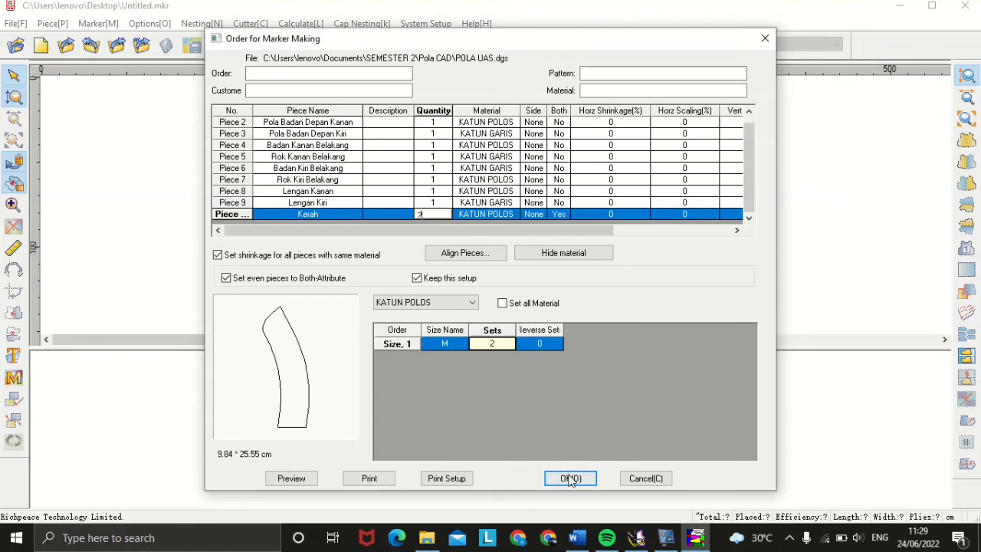
key(Return)
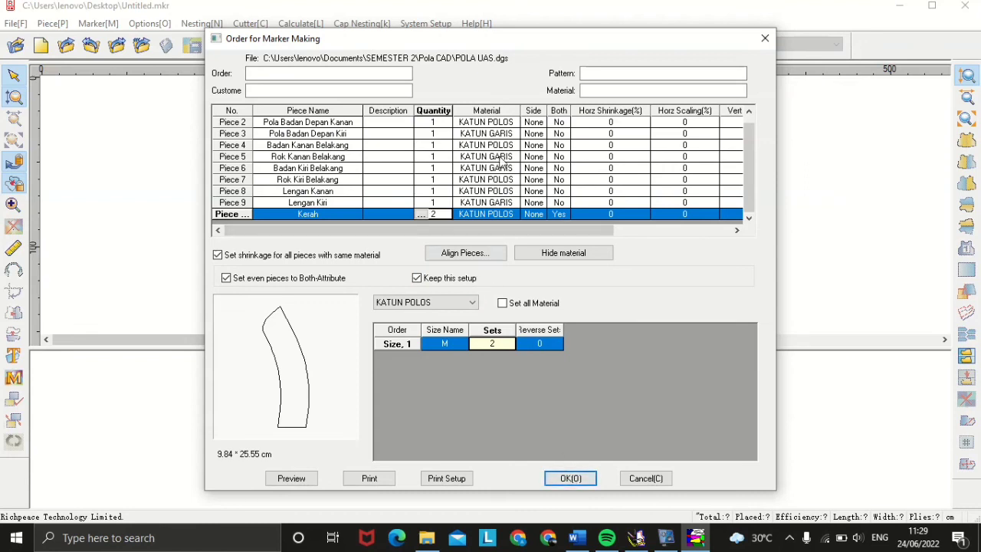
click(578, 478)
click(424, 352)
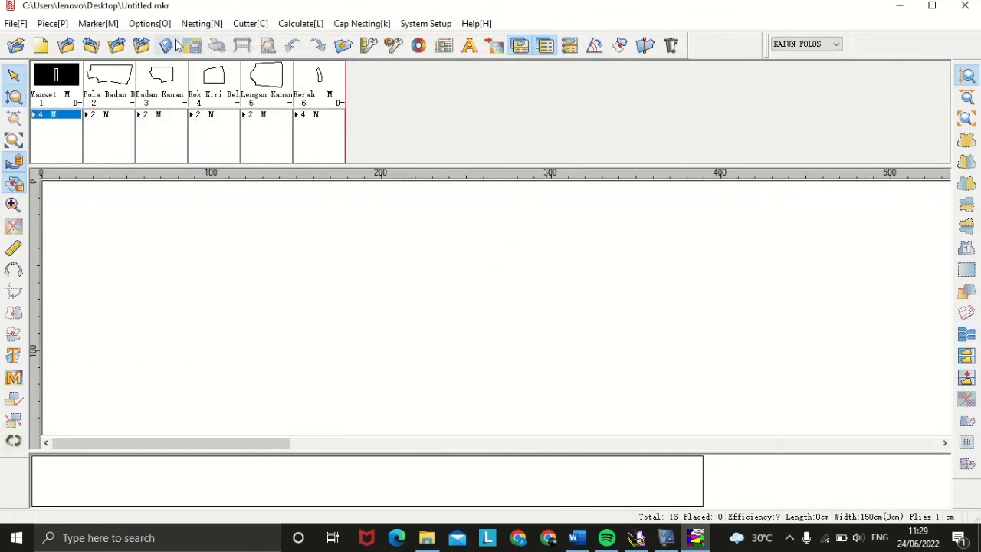
Step: Auto-nest all the KATUN POLOS pieces on the marker
click(204, 24)
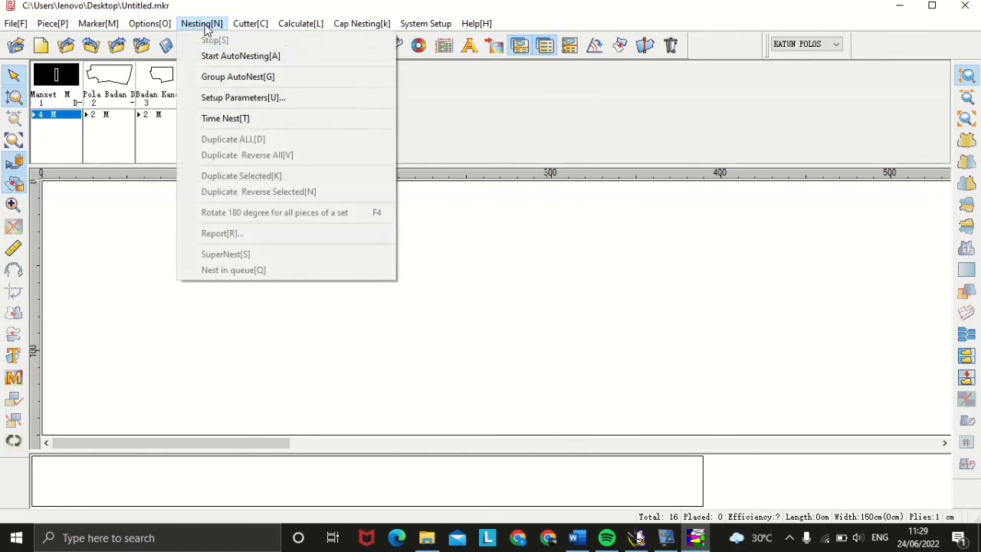
click(220, 57)
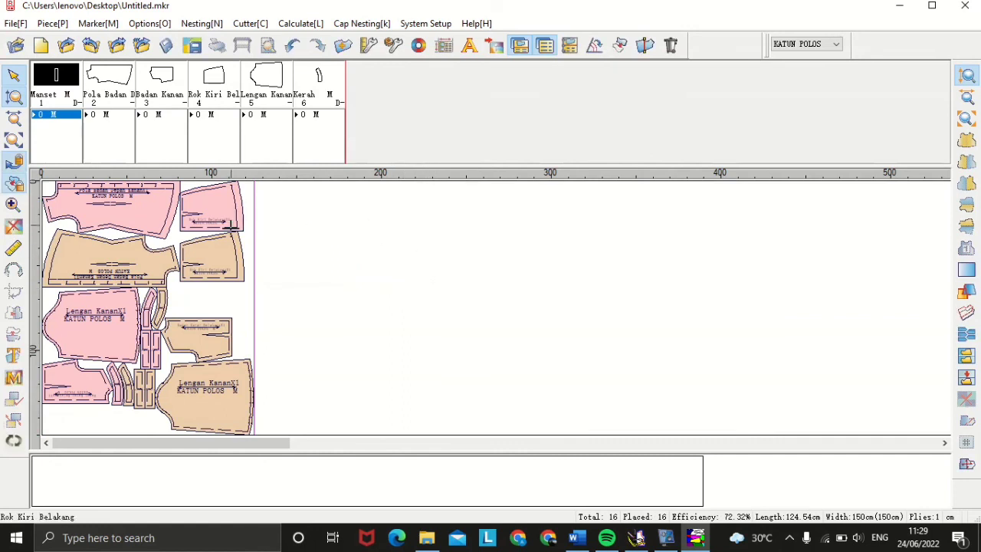
Step: Auto-nest the KATUN GARIS pieces on their own marker and return to the KATUN POLOS marker
click(806, 46)
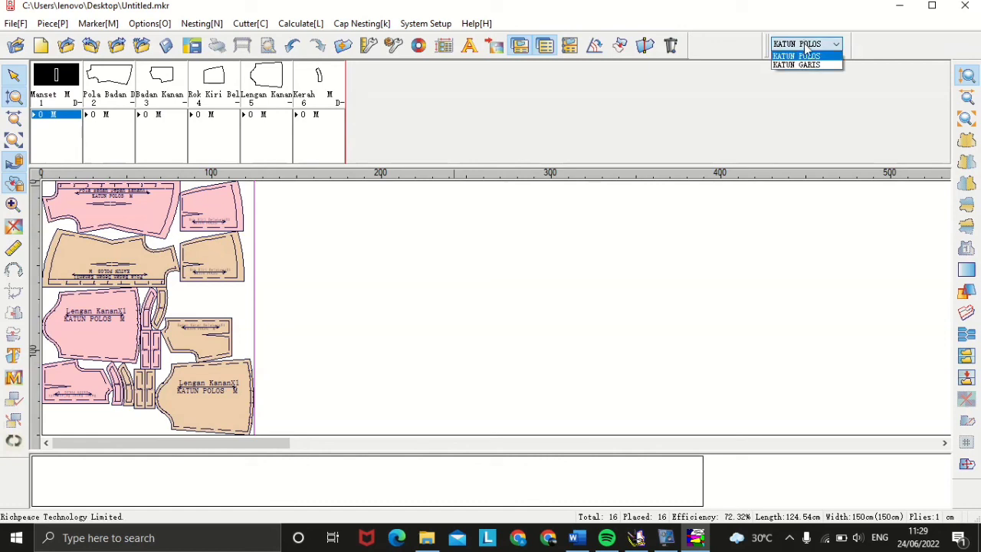
click(805, 63)
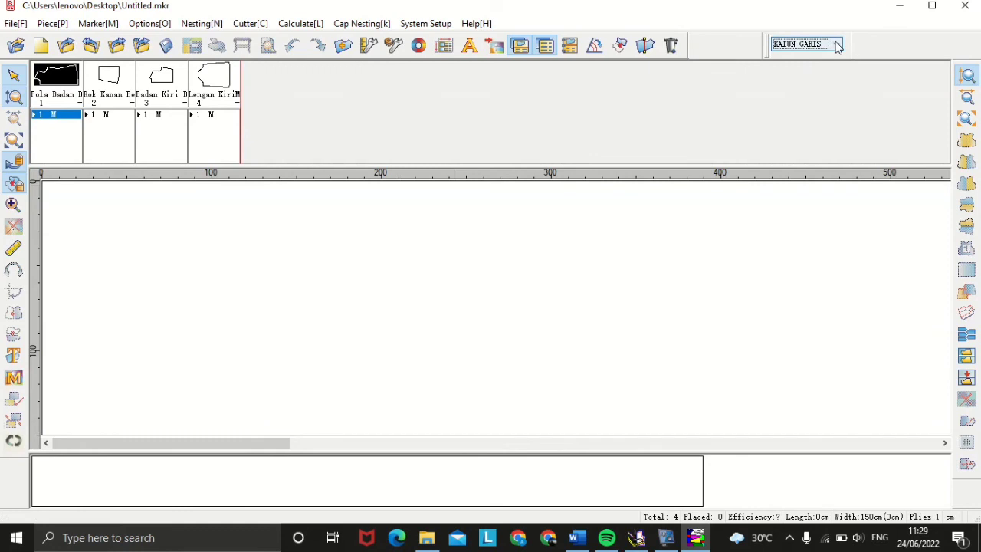
click(201, 23)
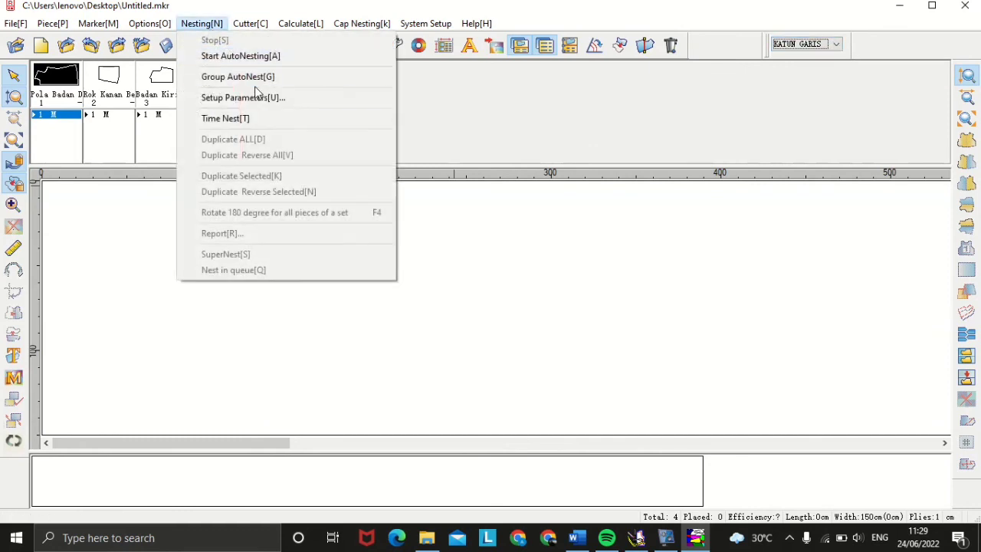
click(267, 57)
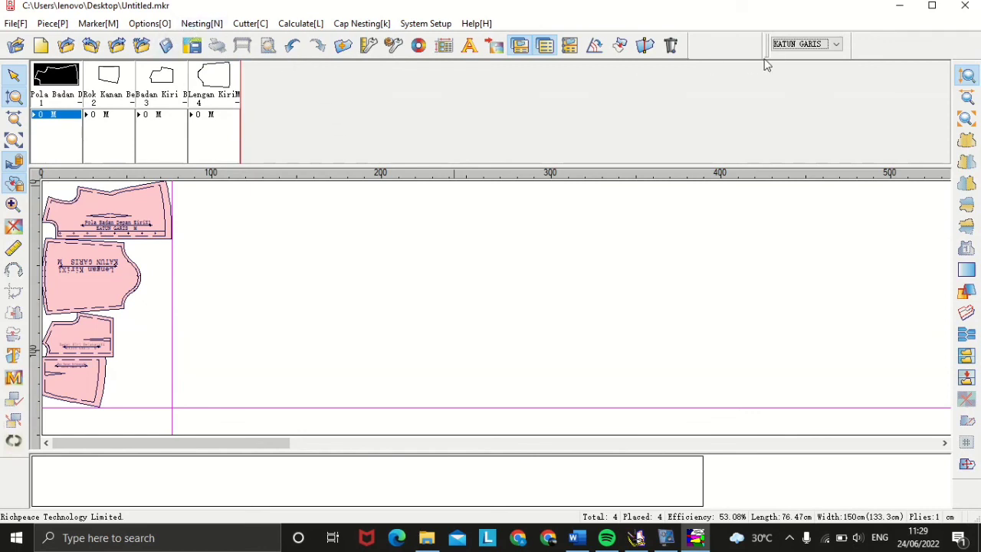
click(789, 45)
click(793, 64)
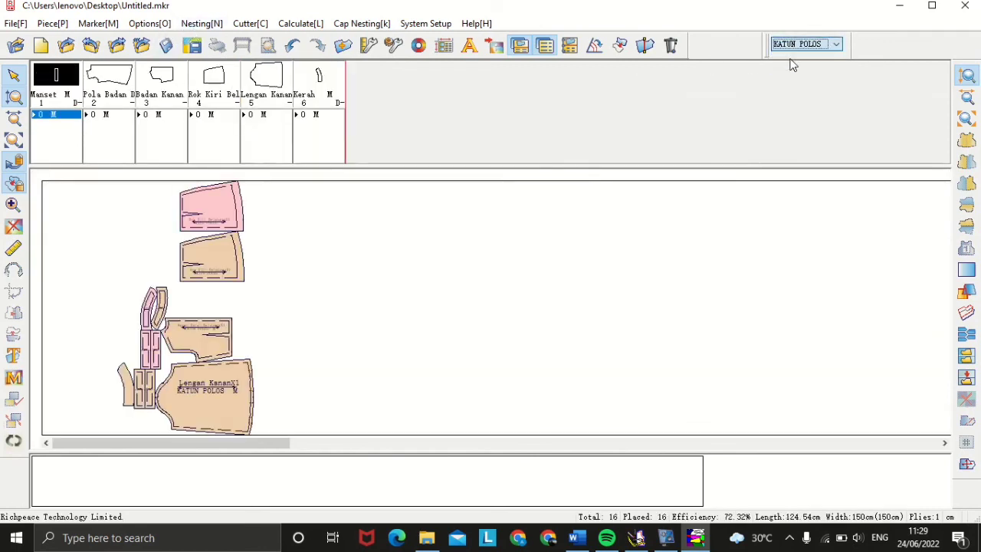